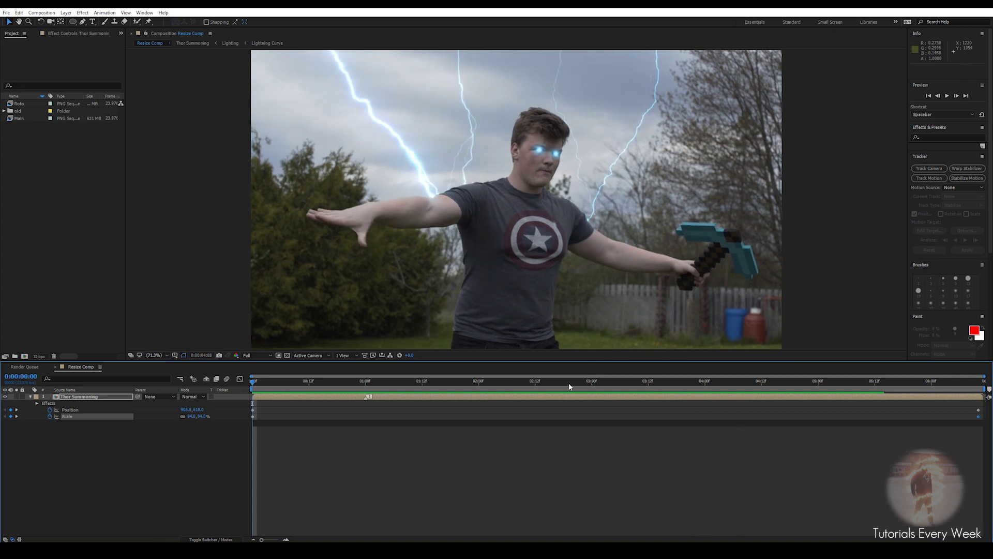
- Review the finished lightning effect in Resize Comp and switch to the YouTube Thor Ragnarok lightning tutorial to view it around 7:41
{"action": "left_click", "coordinate": [507, 382]}
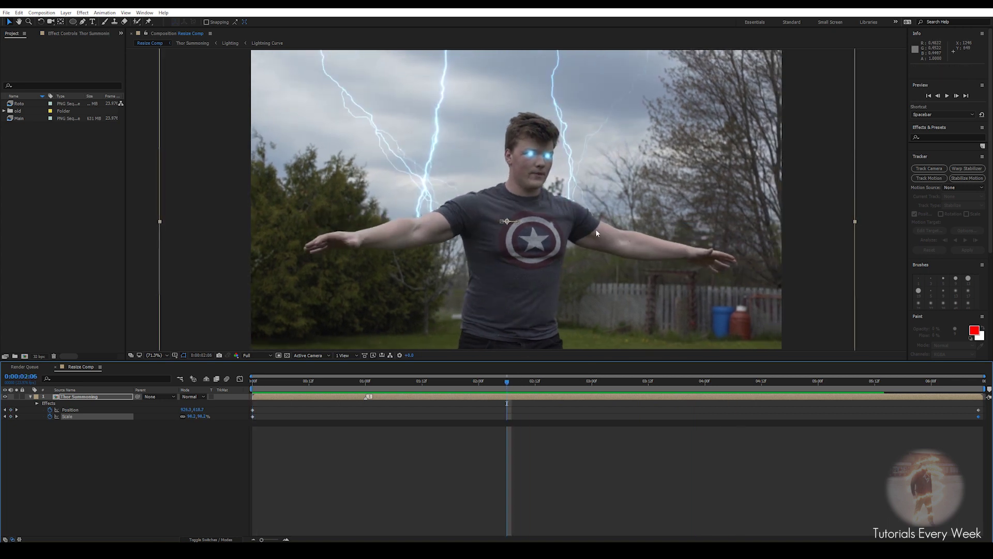
{"action": "left_click_drag", "start_coordinate": [526, 383], "coordinate": [691, 381]}
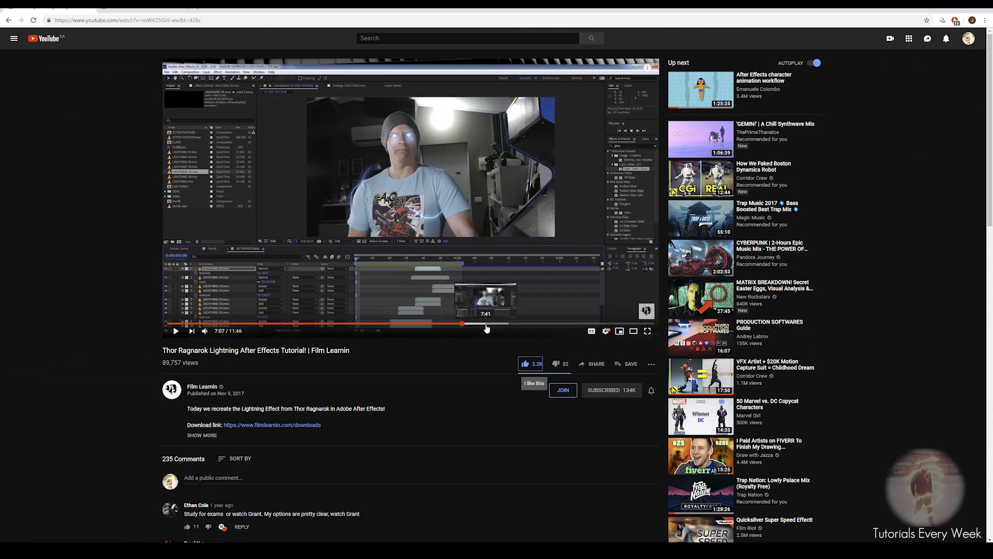
{"action": "left_click", "coordinate": [485, 324]}
{"action": "left_click", "coordinate": [494, 239]}
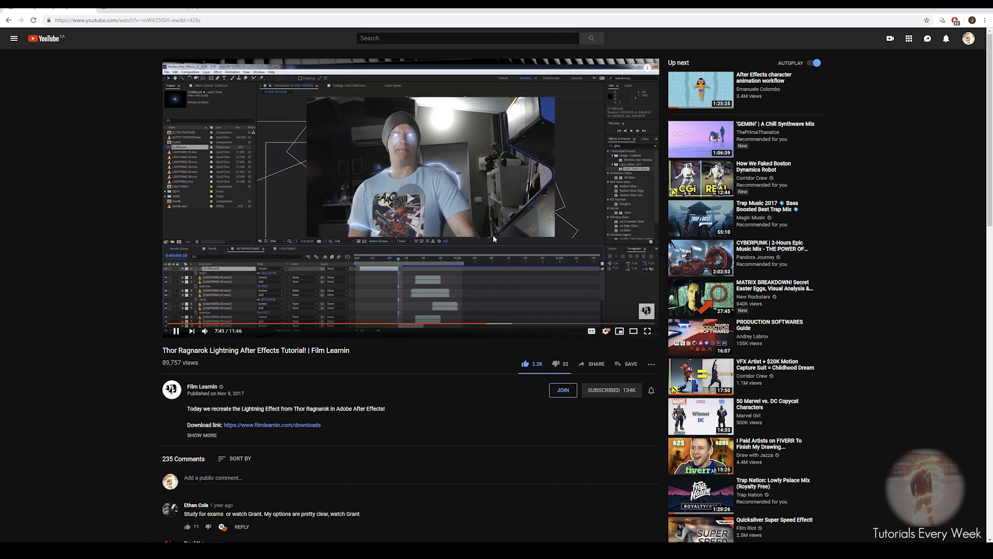
{"action": "left_click", "coordinate": [472, 244]}
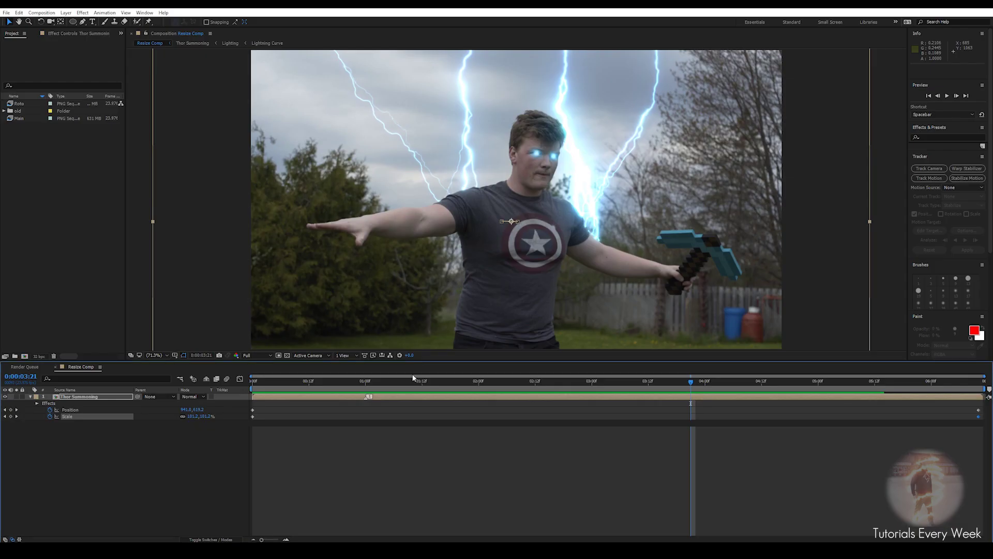
{"action": "left_click_drag", "start_coordinate": [681, 385], "coordinate": [735, 393]}
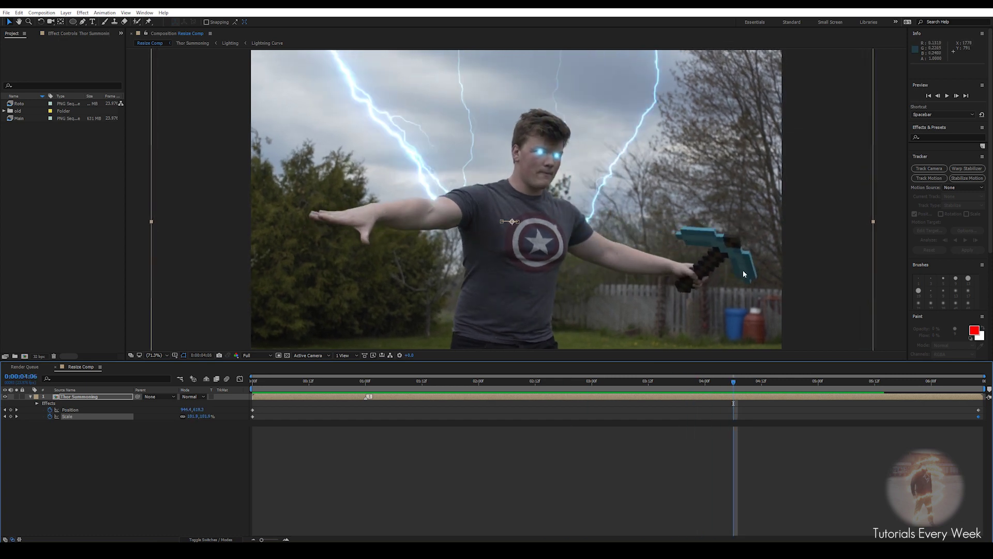
{"action": "left_click_drag", "start_coordinate": [746, 385], "coordinate": [817, 406]}
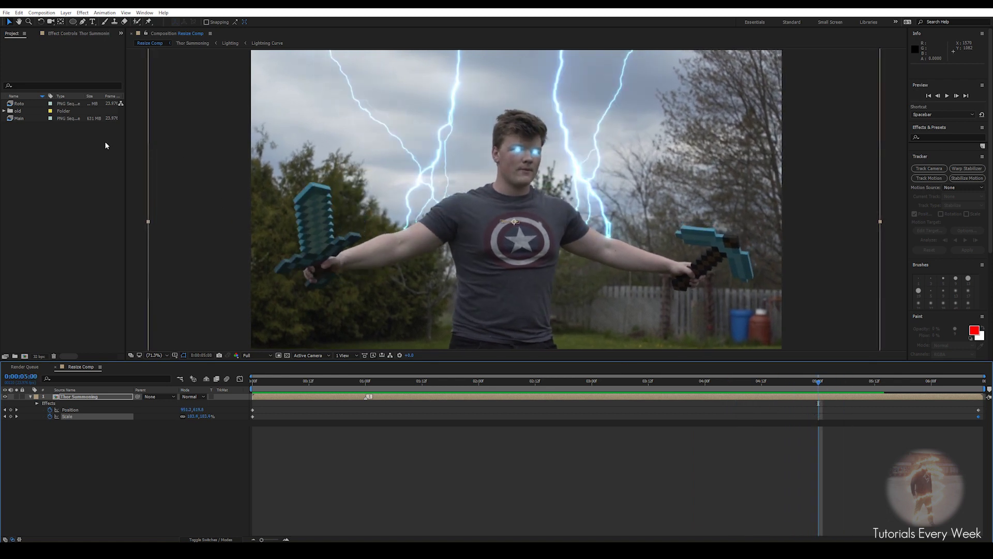
- Open the Main footage on its own and examine the raw shot from start to end
{"action": "double_click", "coordinate": [18, 121]}
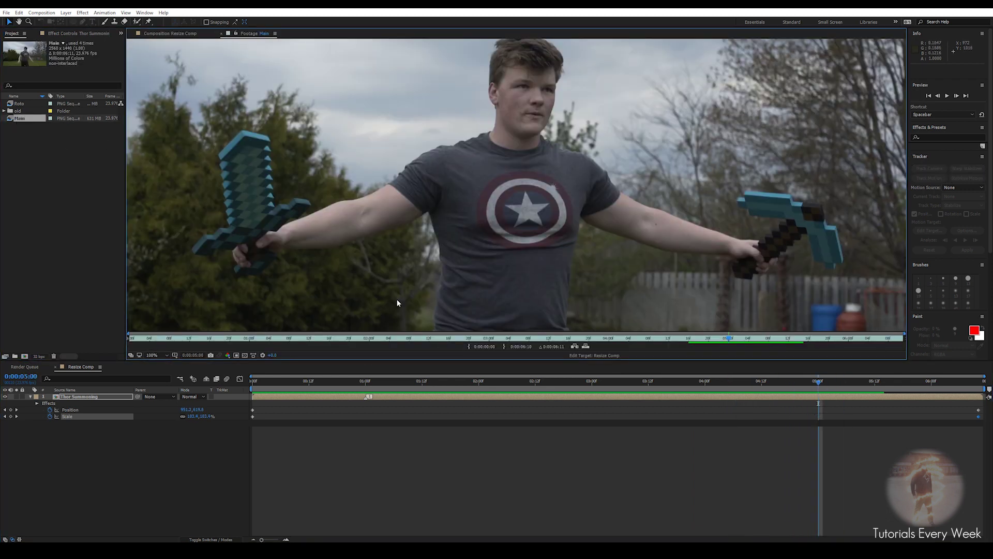
{"action": "scroll", "coordinate": [492, 201], "scroll_direction": "down", "scroll_amount": 1}
{"action": "left_click_drag", "start_coordinate": [495, 197], "coordinate": [505, 184]}
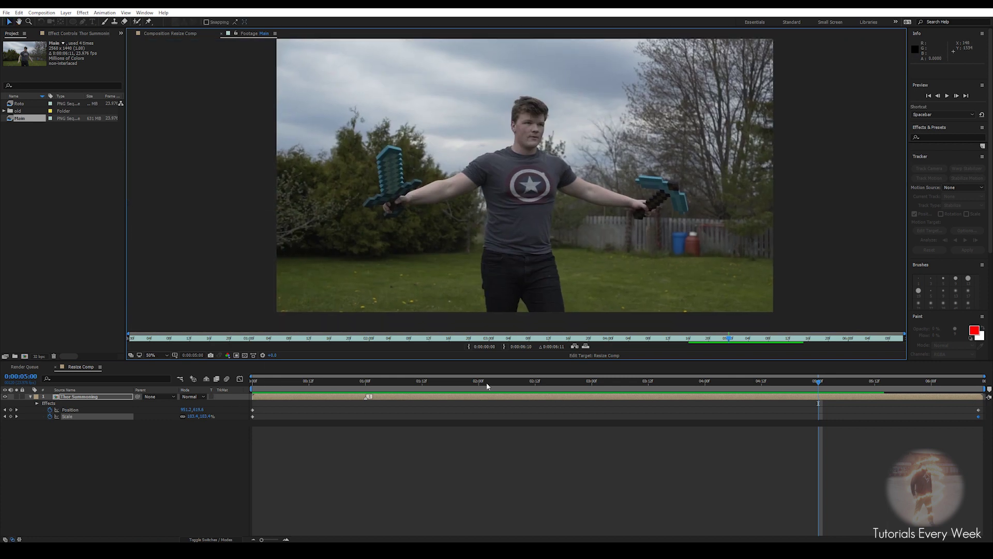
{"action": "left_click_drag", "start_coordinate": [799, 340], "coordinate": [903, 339]}
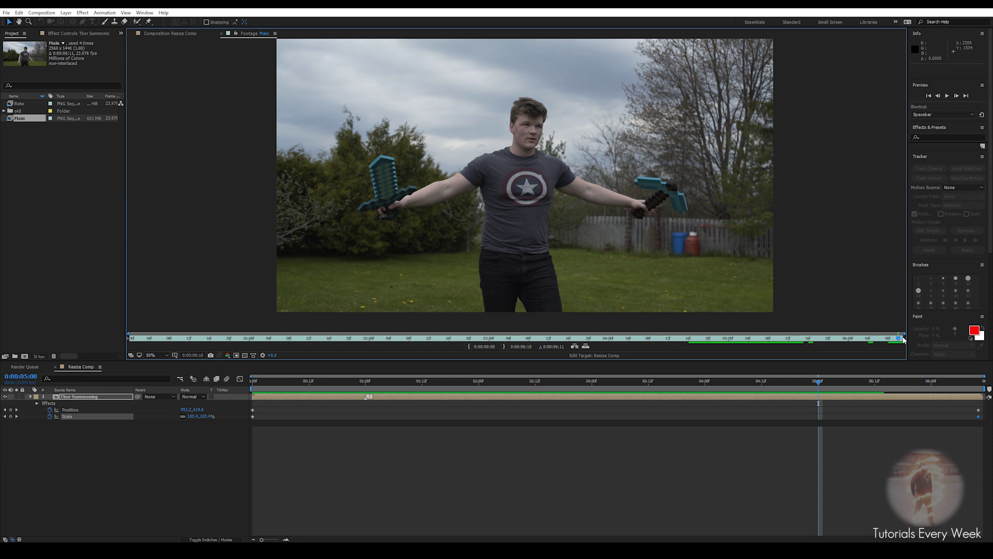
{"action": "left_click_drag", "start_coordinate": [898, 340], "coordinate": [135, 343]}
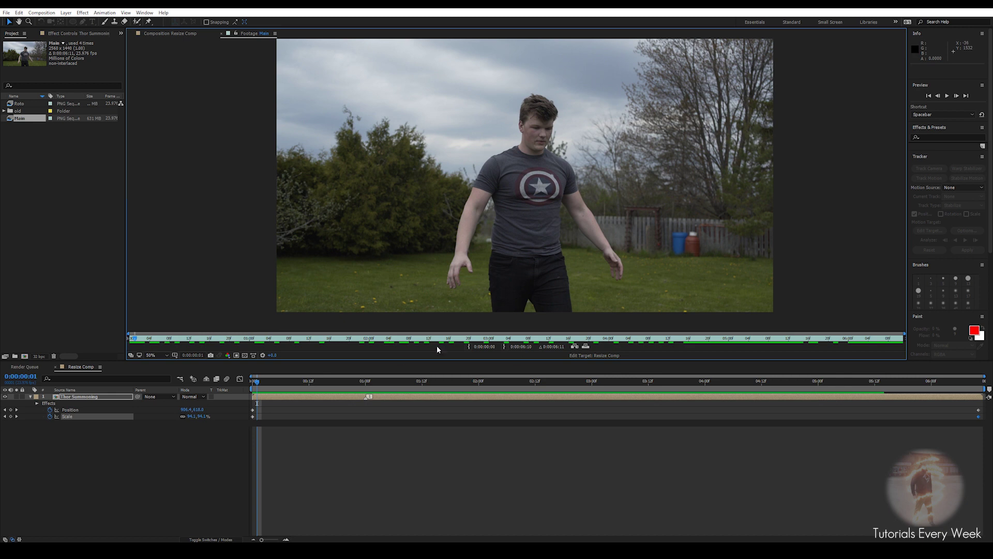
{"action": "left_click_drag", "start_coordinate": [133, 342], "coordinate": [112, 338]}
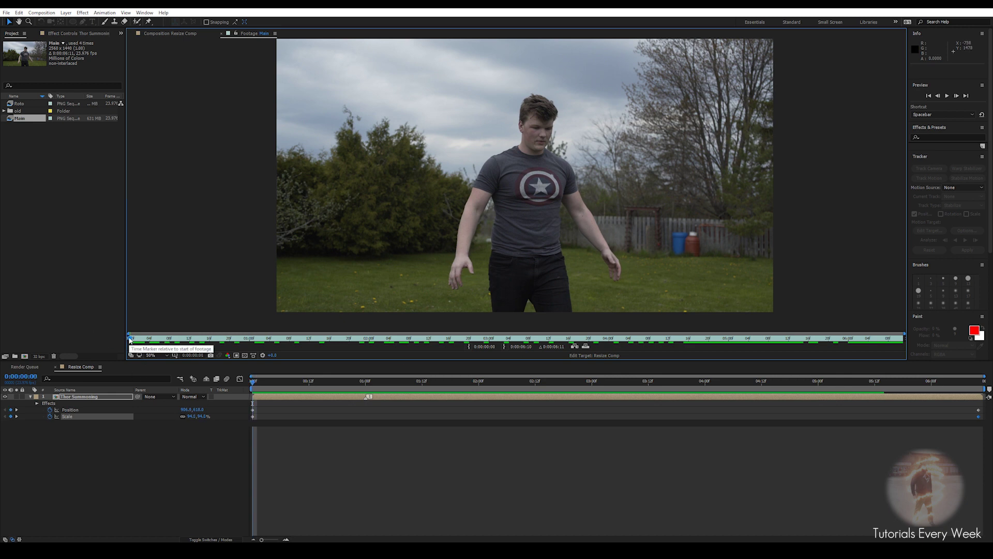
{"action": "mouse_move", "coordinate": [130, 340]}
{"action": "left_mouse_down"}
{"action": "mouse_move", "coordinate": [518, 321]}
{"action": "mouse_move", "coordinate": [729, 327]}
{"action": "left_mouse_up"}
{"action": "left_click", "coordinate": [469, 381]}
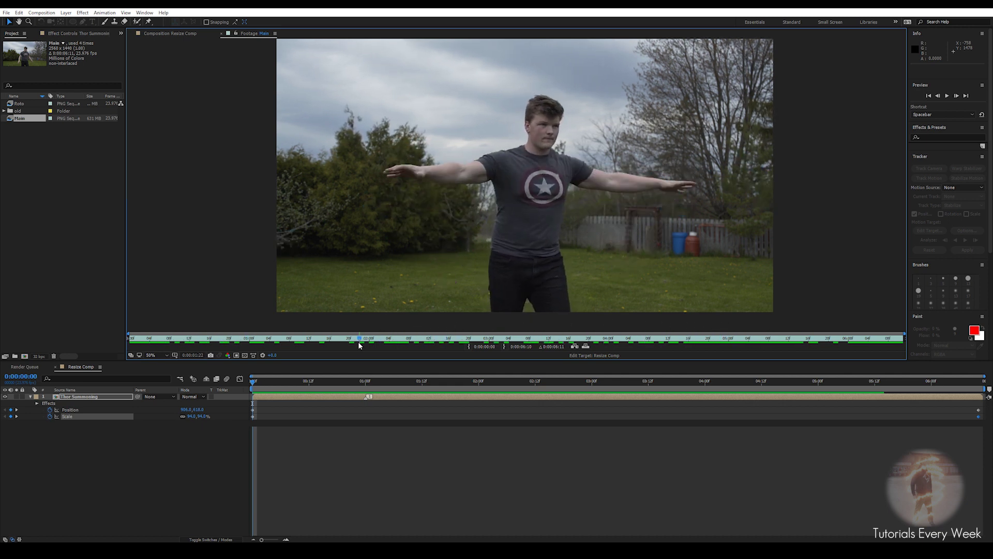
{"action": "key", "text": "space"}
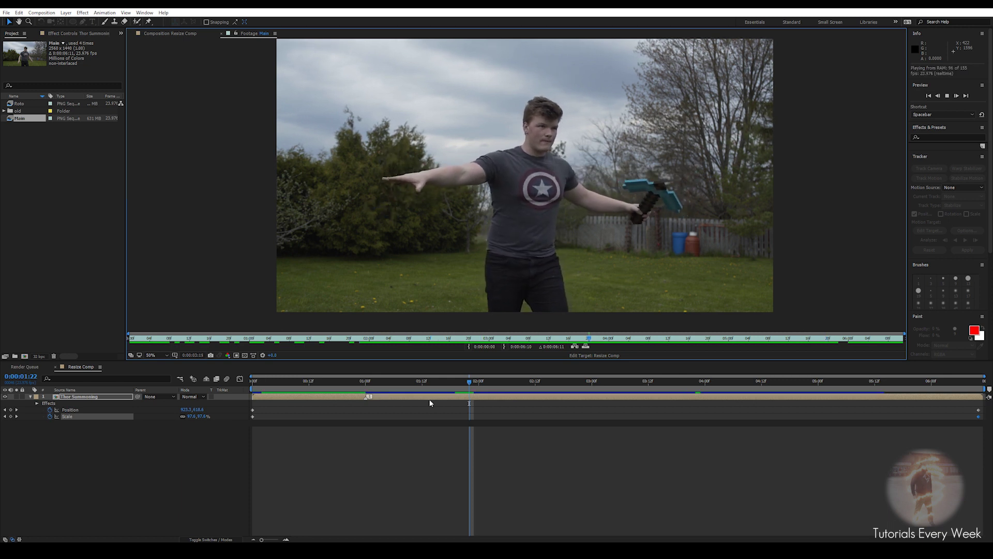
{"action": "key", "text": "space"}
{"action": "left_click_drag", "start_coordinate": [429, 340], "coordinate": [583, 323]}
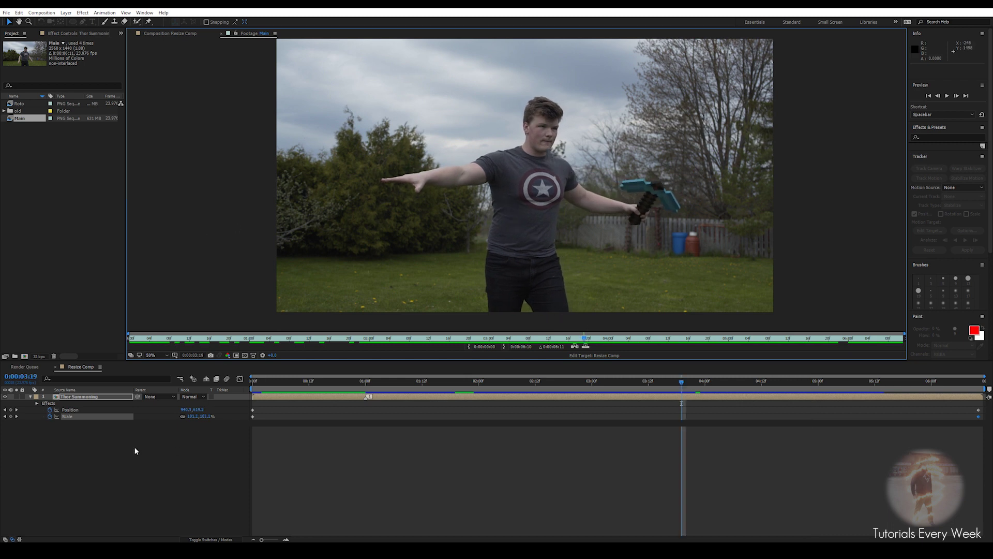
- Create a new composition from the Main footage and go to about two seconds
{"action": "left_click_drag", "start_coordinate": [24, 118], "coordinate": [25, 358]}
{"action": "left_click_drag", "start_coordinate": [263, 385], "coordinate": [497, 401]}
{"action": "right_click", "coordinate": [490, 397]}
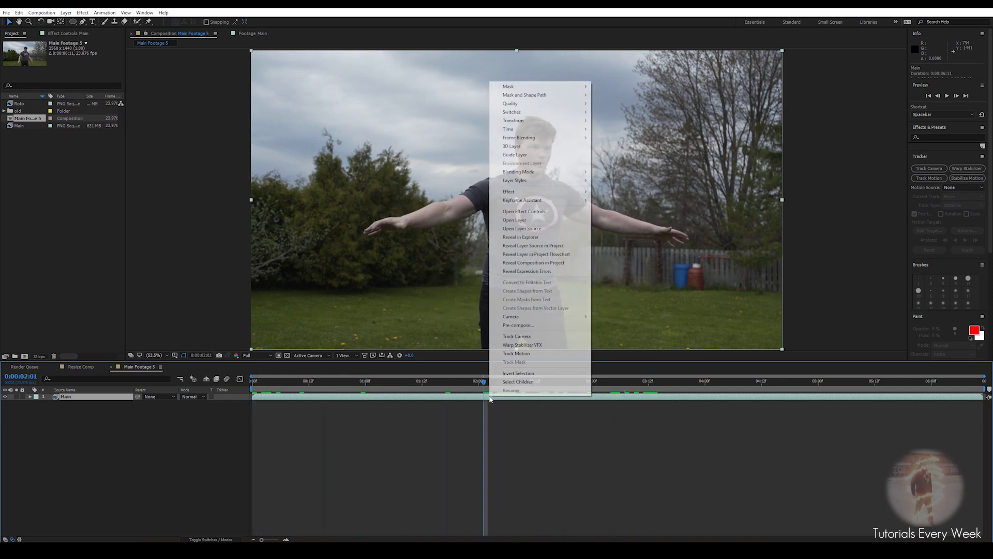
{"action": "mouse_move", "coordinate": [526, 130]}
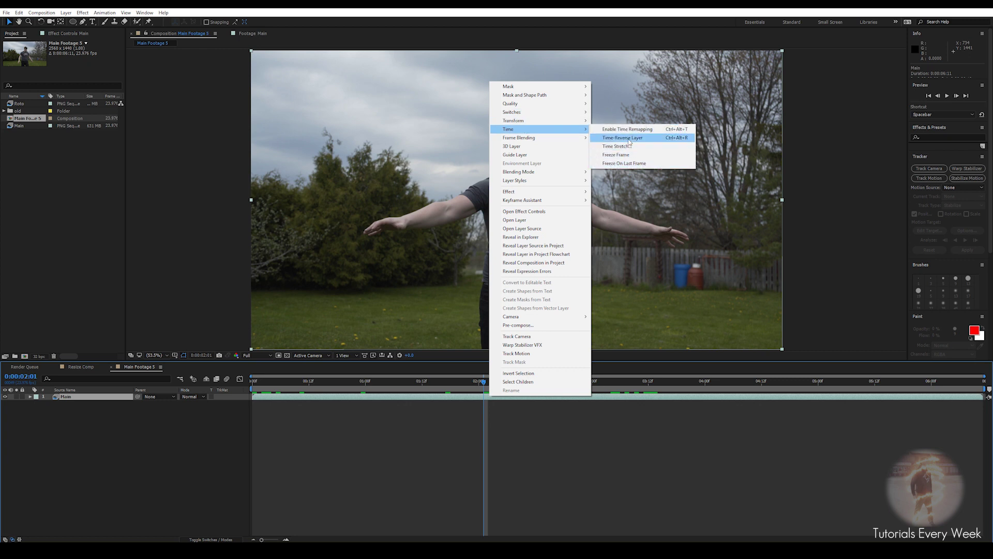
{"action": "left_click", "coordinate": [628, 138]}
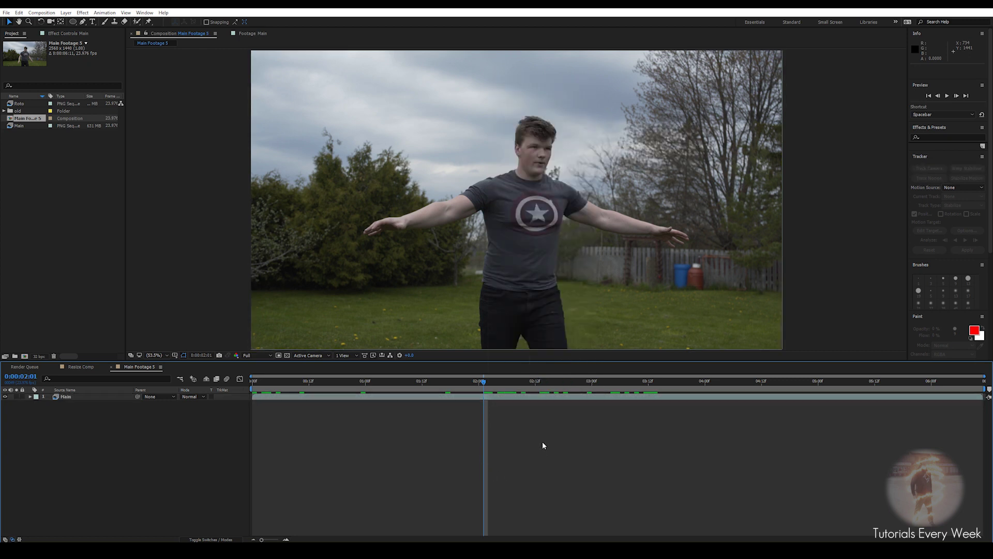
- Draw an elliptical mask around the face on the Main layer at the last frame, 0:00:06:10
{"action": "scroll", "coordinate": [536, 220], "scroll_direction": "up", "scroll_amount": 1}
{"action": "left_click_drag", "start_coordinate": [536, 222], "coordinate": [522, 262]}
{"action": "left_click_drag", "start_coordinate": [480, 382], "coordinate": [979, 387]}
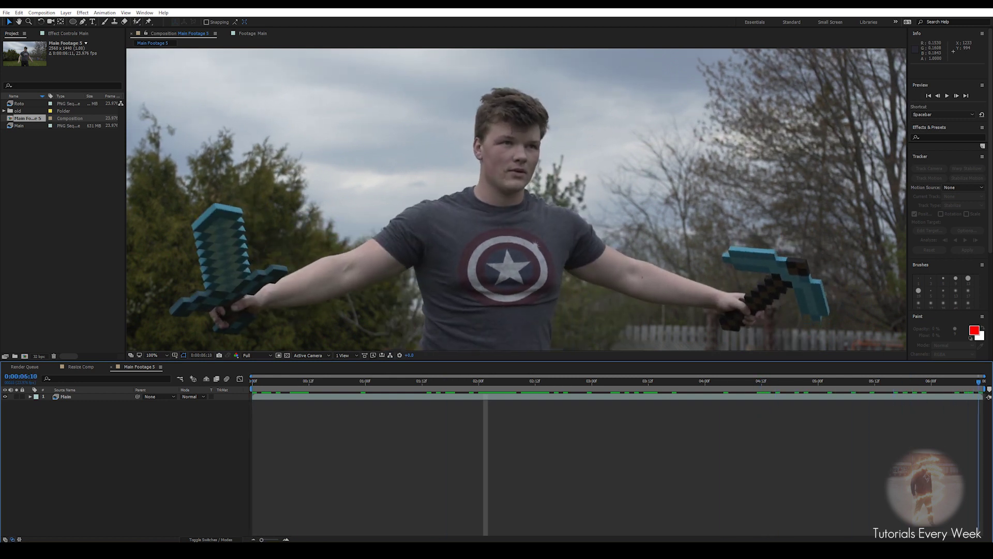
{"action": "left_click", "coordinate": [930, 398]}
{"action": "left_click_drag", "start_coordinate": [75, 20], "coordinate": [96, 42]}
{"action": "left_click_drag", "start_coordinate": [483, 116], "coordinate": [542, 189]}
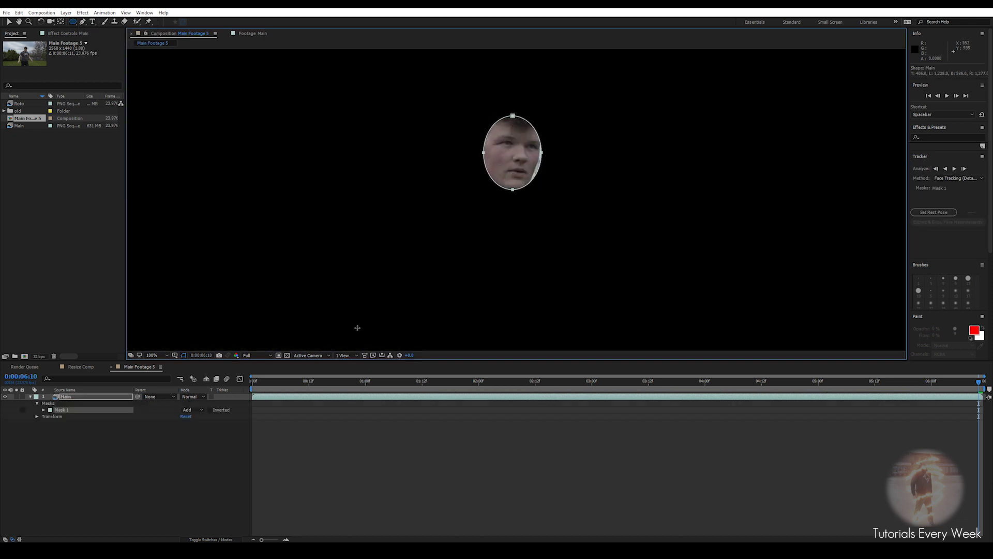
- Set the face mask's mode to None
{"action": "left_click", "coordinate": [187, 411]}
{"action": "left_click", "coordinate": [196, 410]}
{"action": "left_click", "coordinate": [196, 411]}
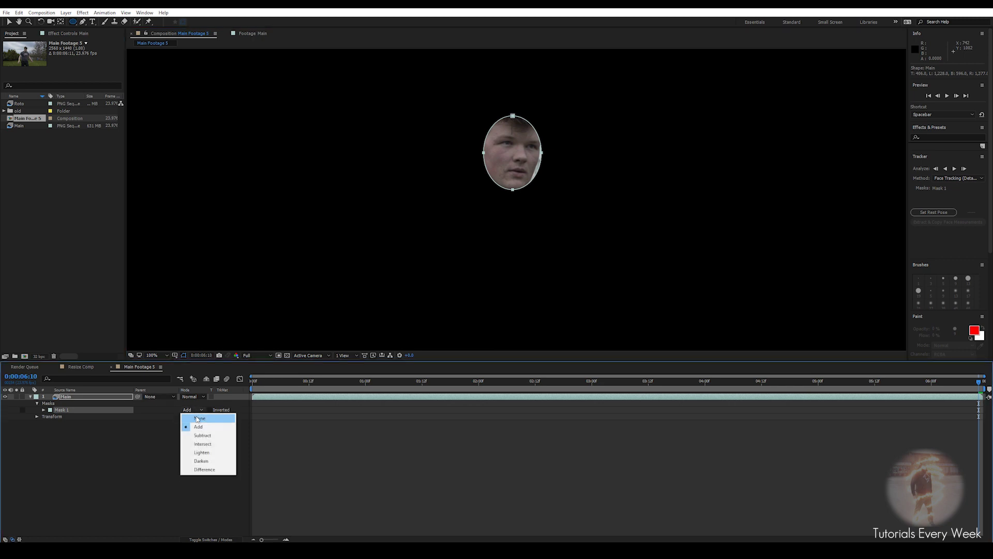
{"action": "left_click", "coordinate": [199, 418]}
- Reshape the face mask by moving its four points to follow the forehead, chin and both sides of the face
{"action": "scroll", "coordinate": [523, 119], "scroll_direction": "up", "scroll_amount": 1}
{"action": "left_click_drag", "start_coordinate": [524, 94], "coordinate": [504, 201]}
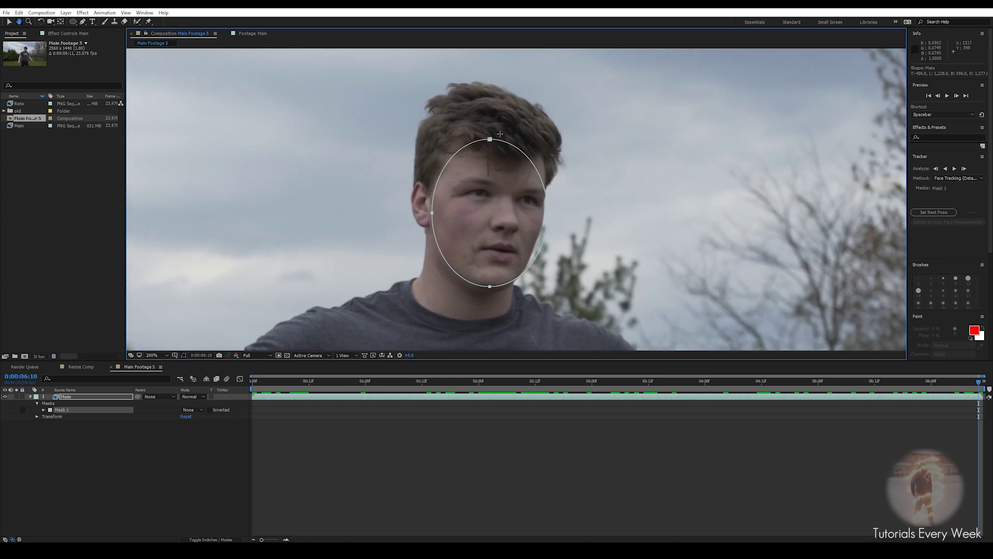
{"action": "left_click", "coordinate": [506, 134]}
{"action": "left_click_drag", "start_coordinate": [490, 139], "coordinate": [505, 129]}
{"action": "left_click_drag", "start_coordinate": [547, 219], "coordinate": [545, 214]}
{"action": "key", "text": "ctrl+z"}
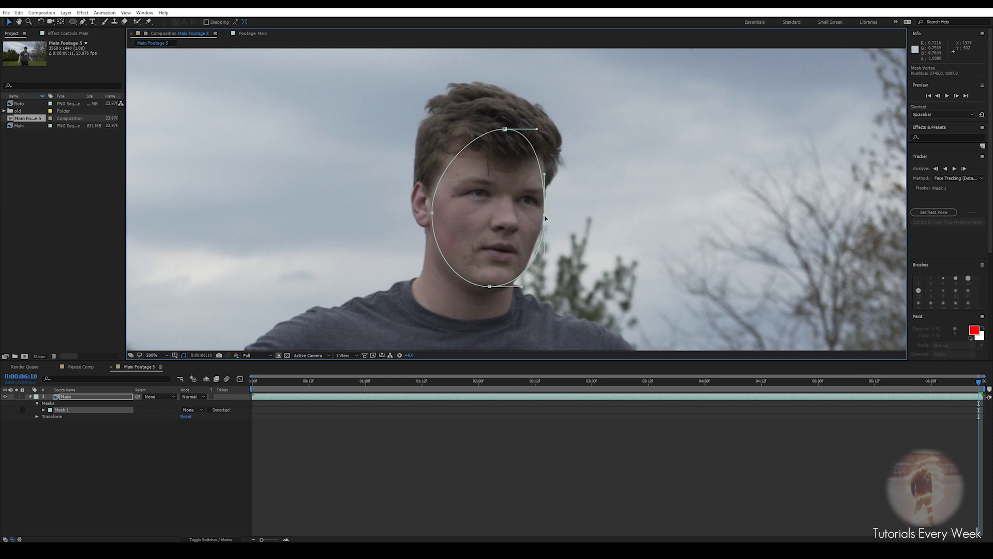
{"action": "left_click_drag", "start_coordinate": [489, 287], "coordinate": [489, 291]}
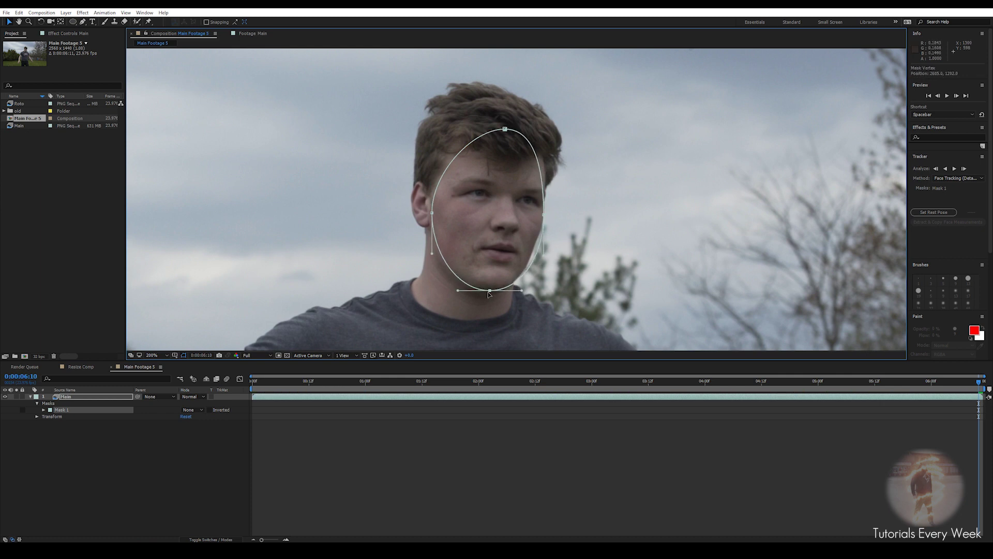
{"action": "left_click_drag", "start_coordinate": [432, 212], "coordinate": [425, 206]}
{"action": "left_click_drag", "start_coordinate": [543, 211], "coordinate": [547, 181]}
{"action": "left_click_drag", "start_coordinate": [505, 129], "coordinate": [501, 152]}
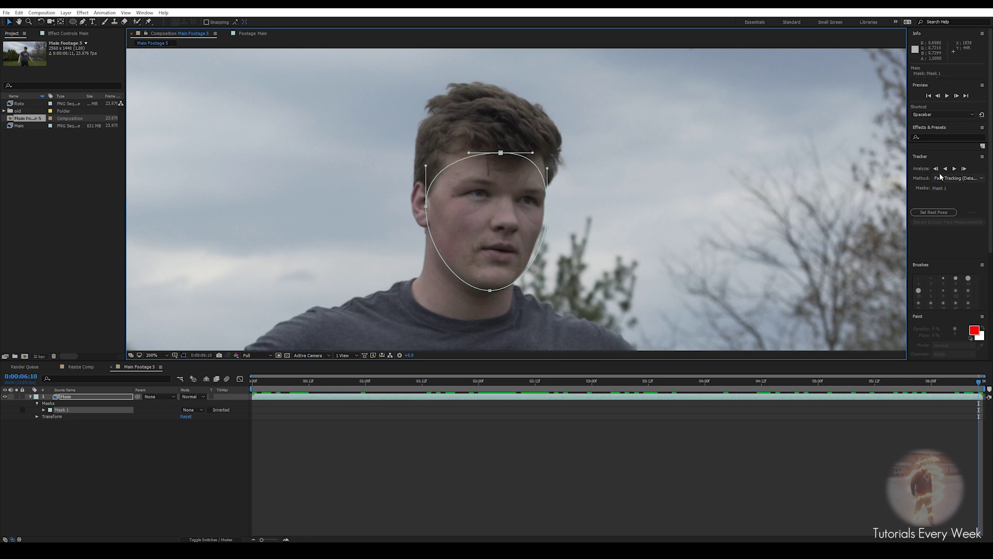
{"action": "left_click", "coordinate": [145, 13]}
{"action": "mouse_move", "coordinate": [167, 23]}
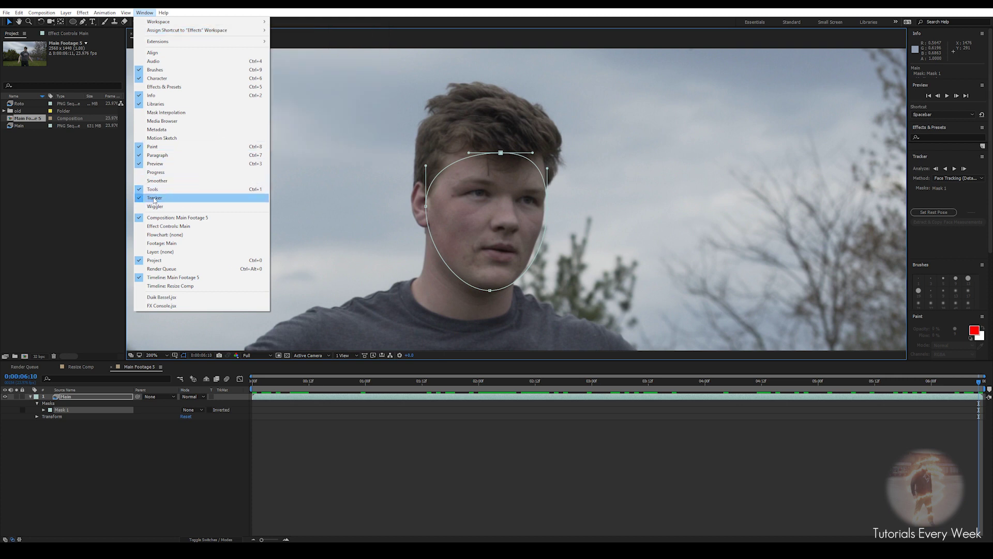
{"action": "left_click", "coordinate": [895, 436]}
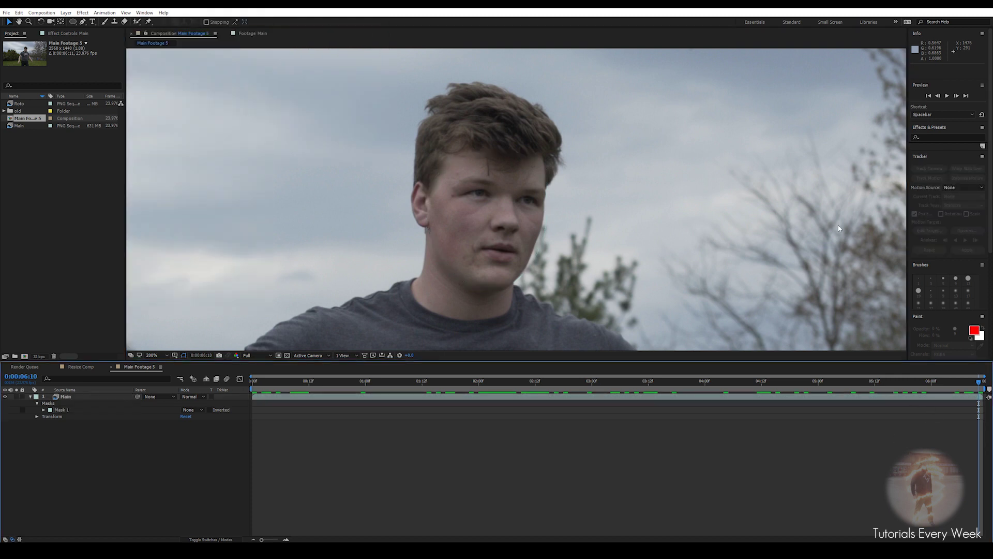
- Track Mask 1 backward to the first frame with Face Tracking (Detailed Features) and check the track points through the shot
{"action": "left_click", "coordinate": [62, 408]}
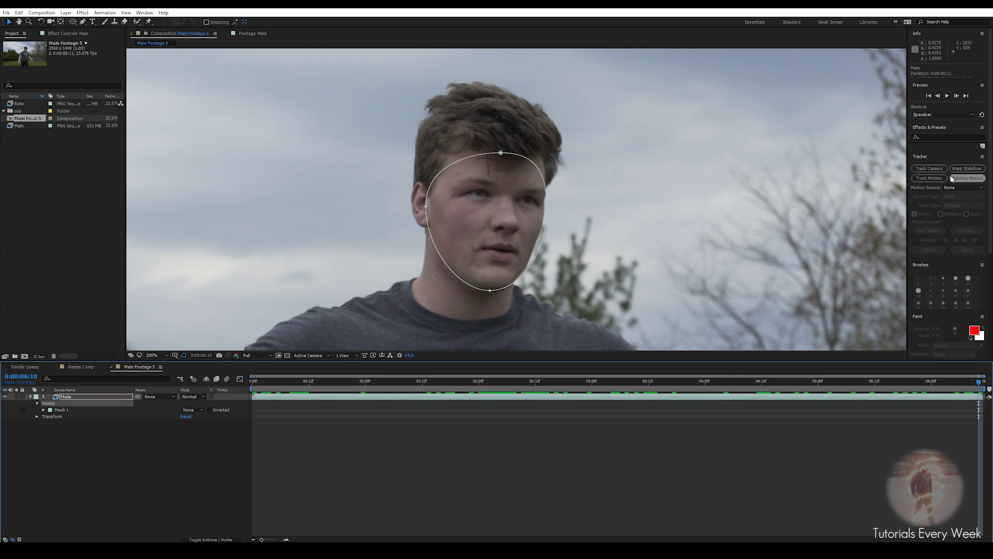
{"action": "left_click", "coordinate": [74, 397]}
{"action": "left_click", "coordinate": [61, 410]}
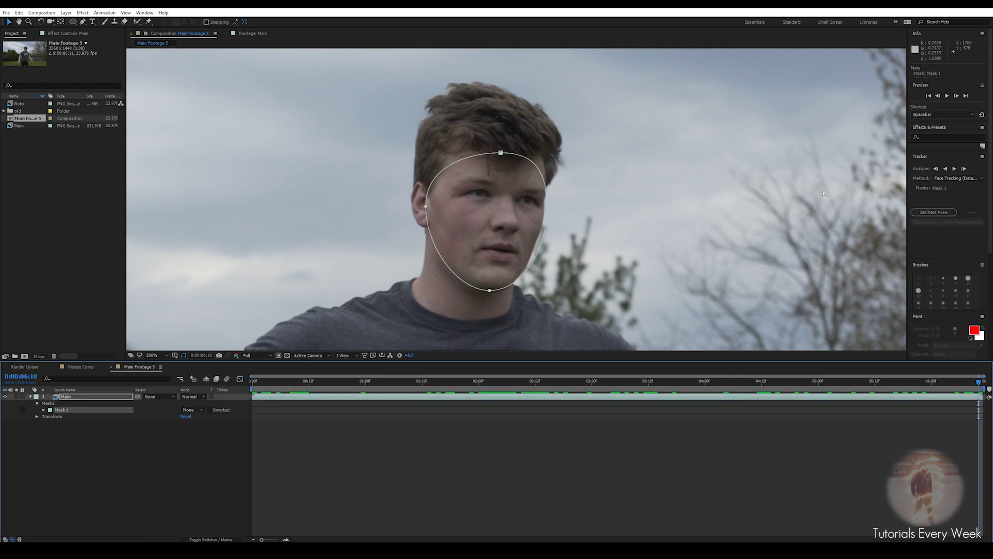
{"action": "left_click", "coordinate": [950, 179]}
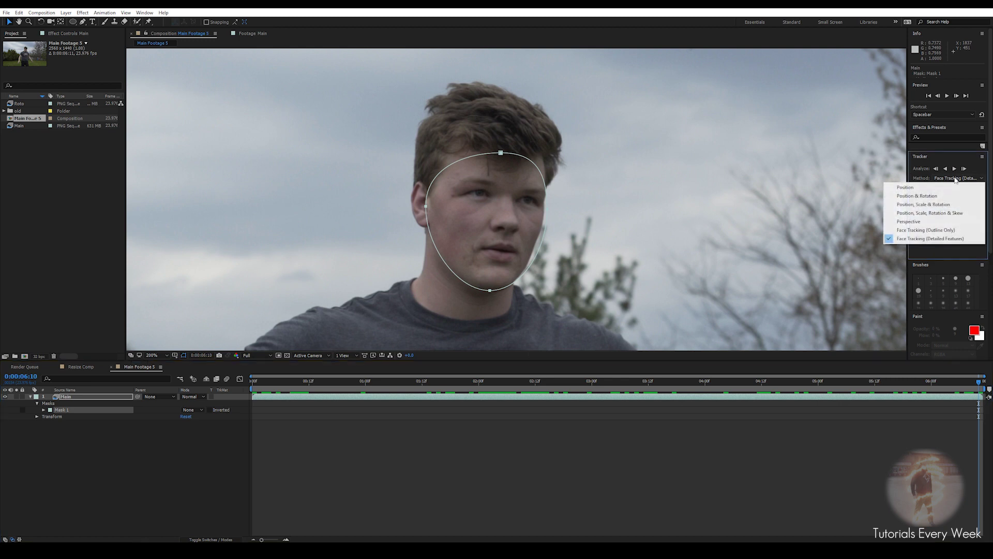
{"action": "left_click", "coordinate": [938, 240]}
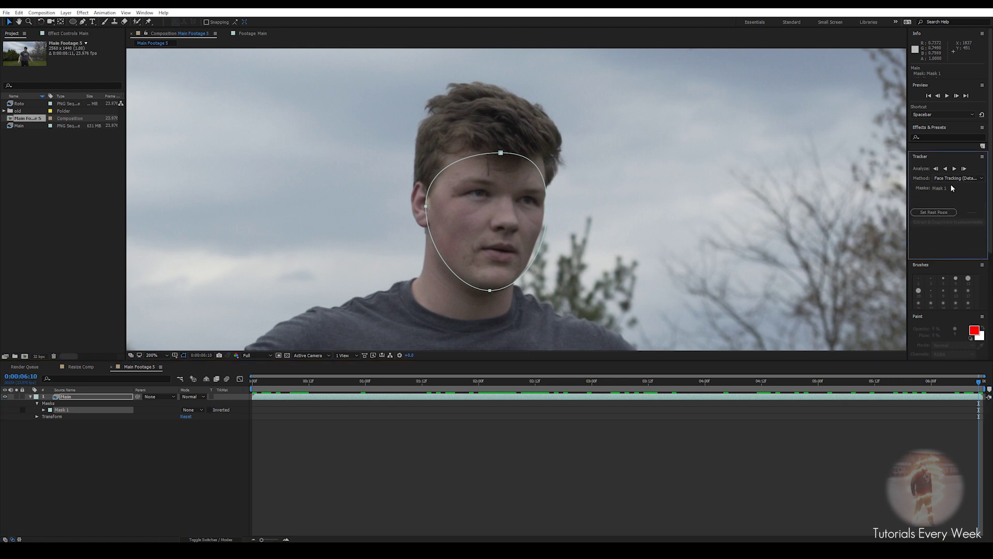
{"action": "left_click", "coordinate": [944, 169]}
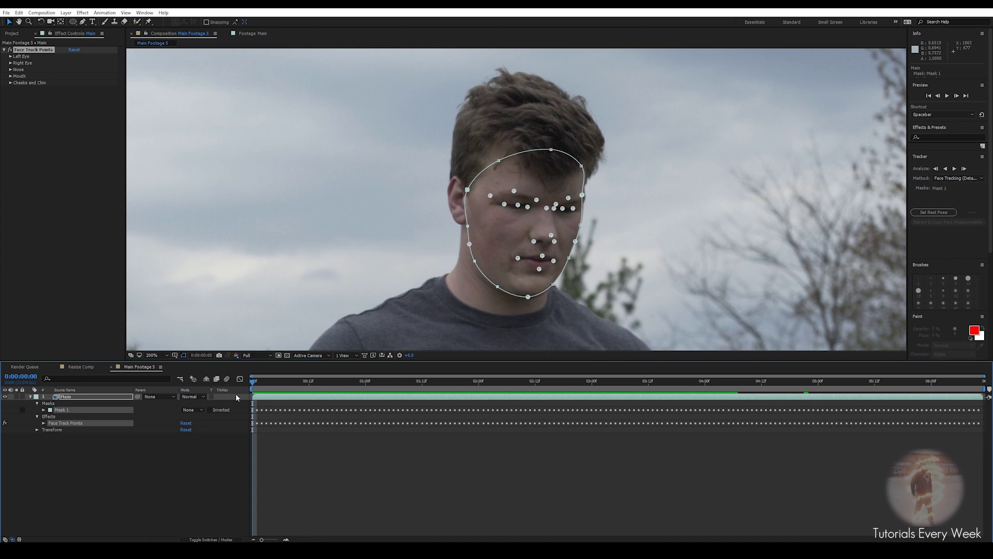
{"action": "left_click_drag", "start_coordinate": [256, 387], "coordinate": [921, 405]}
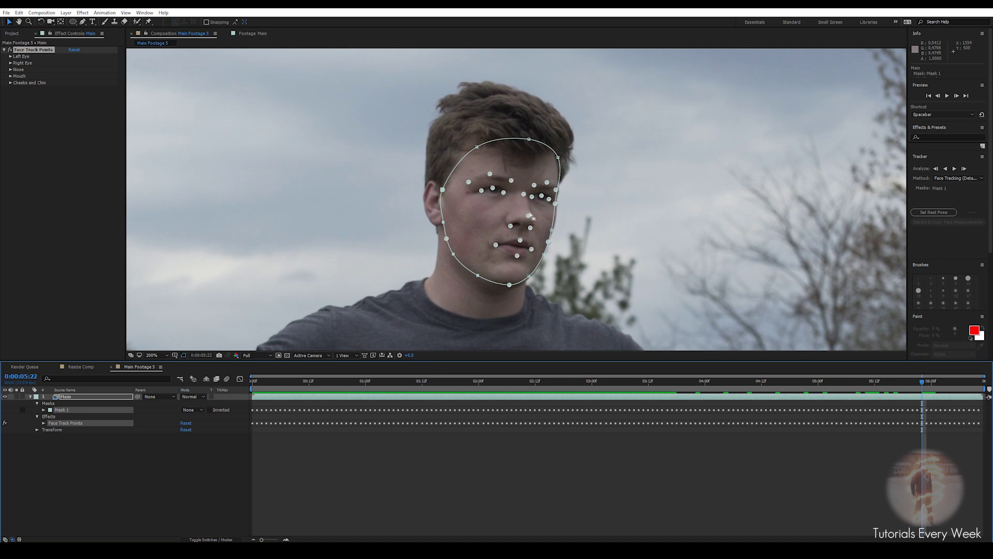
- Add a new adjustment layer above Main and rename it R White Eye
{"action": "left_click", "coordinate": [30, 396]}
{"action": "right_click", "coordinate": [399, 455]}
{"action": "mouse_move", "coordinate": [444, 456]}
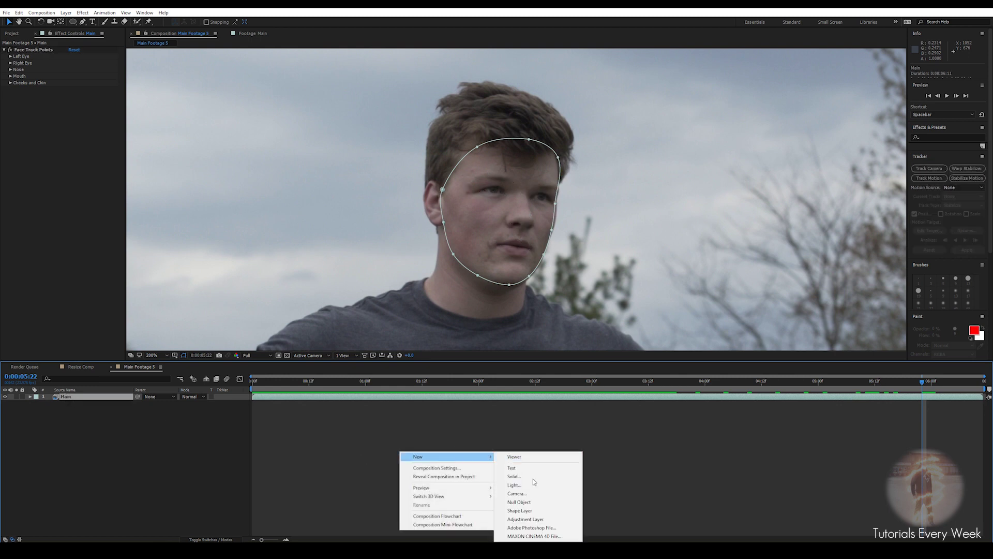
{"action": "left_click", "coordinate": [524, 520]}
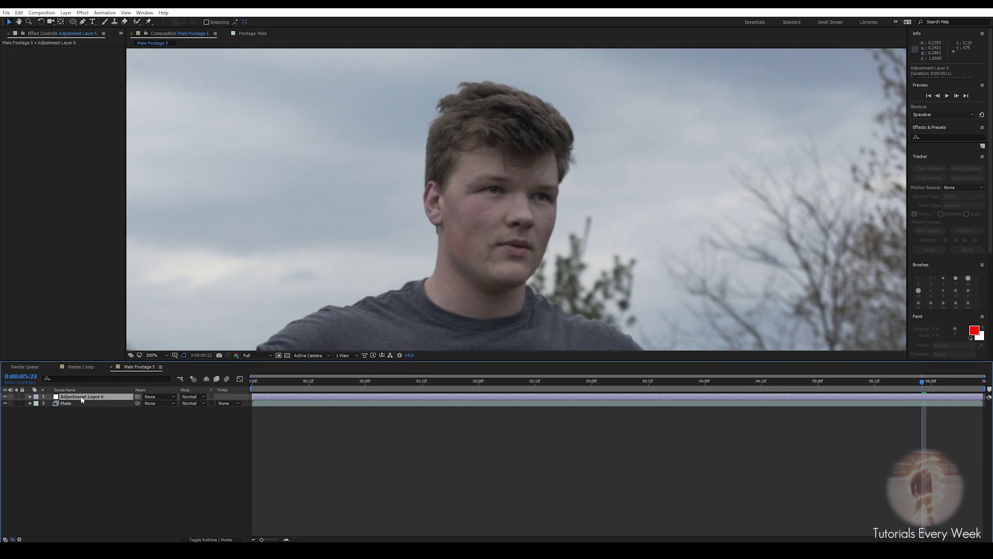
{"action": "key", "text": "Return"}
{"action": "type", "text": "E"}
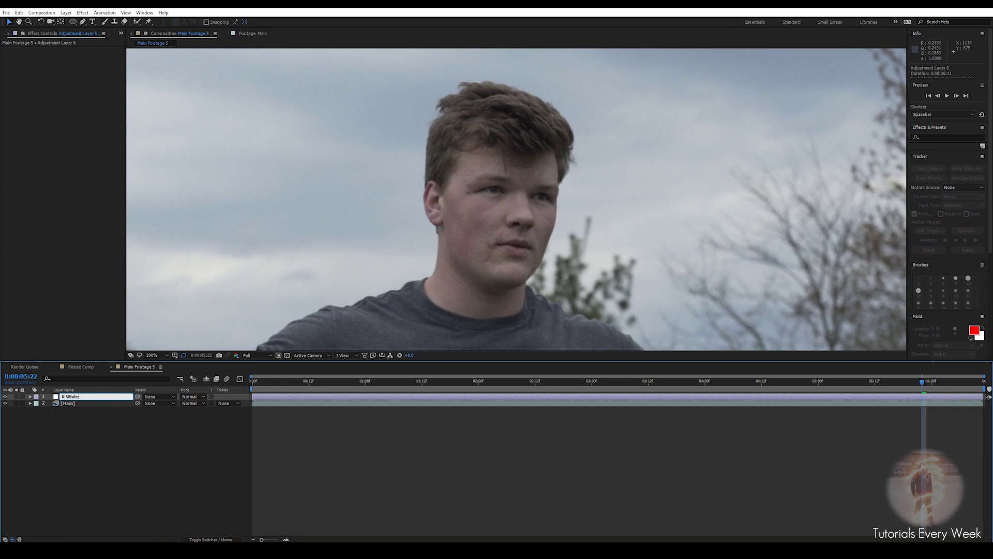
{"action": "key", "text": "Return"}
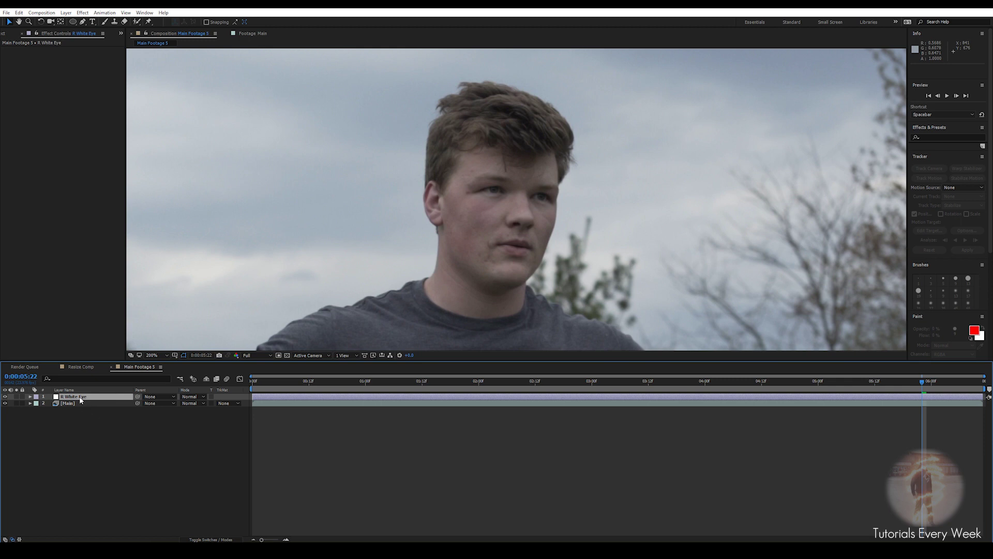
- Link R White Eye's Position with an expression to the Right Pupil point in Main's Face Track Points effect
{"action": "key", "text": "p"}
{"action": "left_click", "coordinate": [65, 411]}
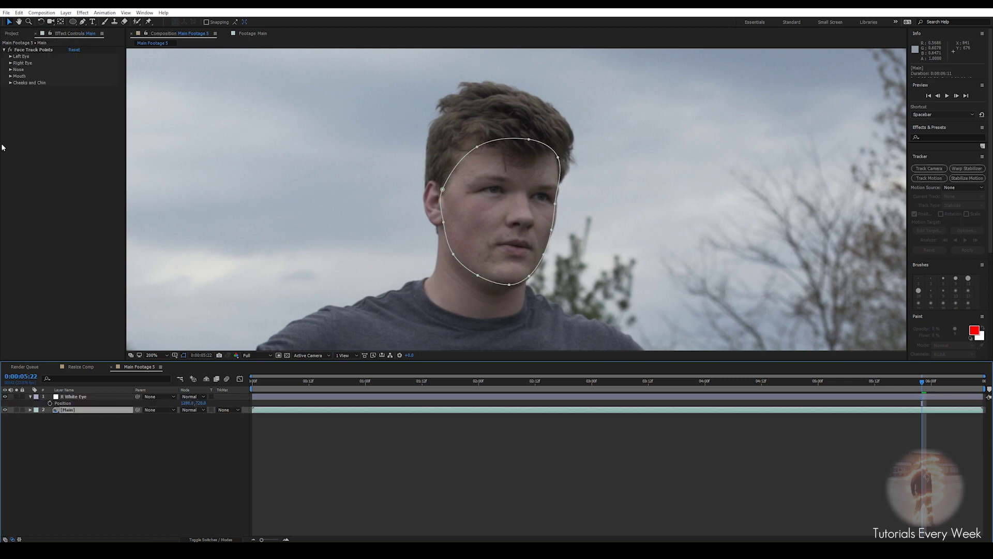
{"action": "left_click", "coordinate": [10, 63]}
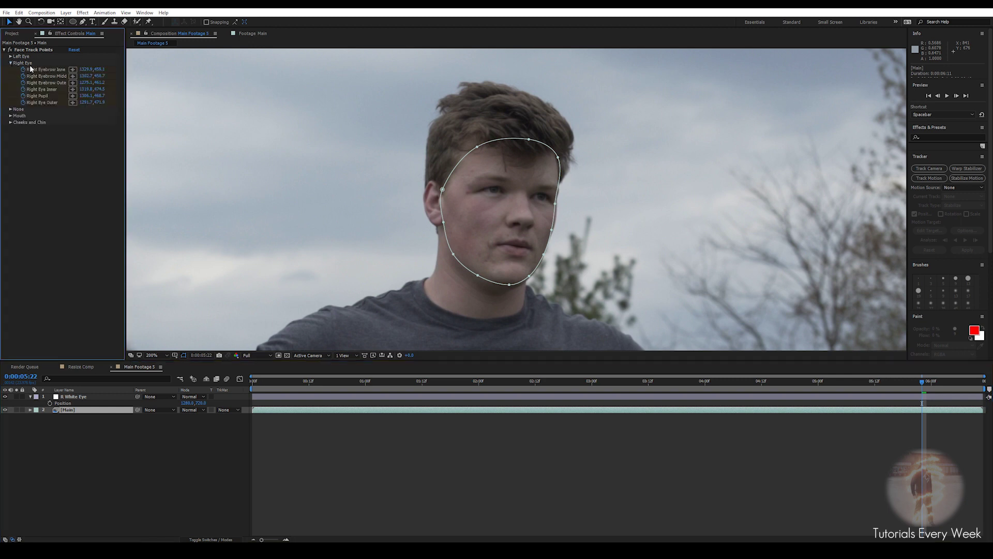
{"action": "double_click", "coordinate": [29, 63]}
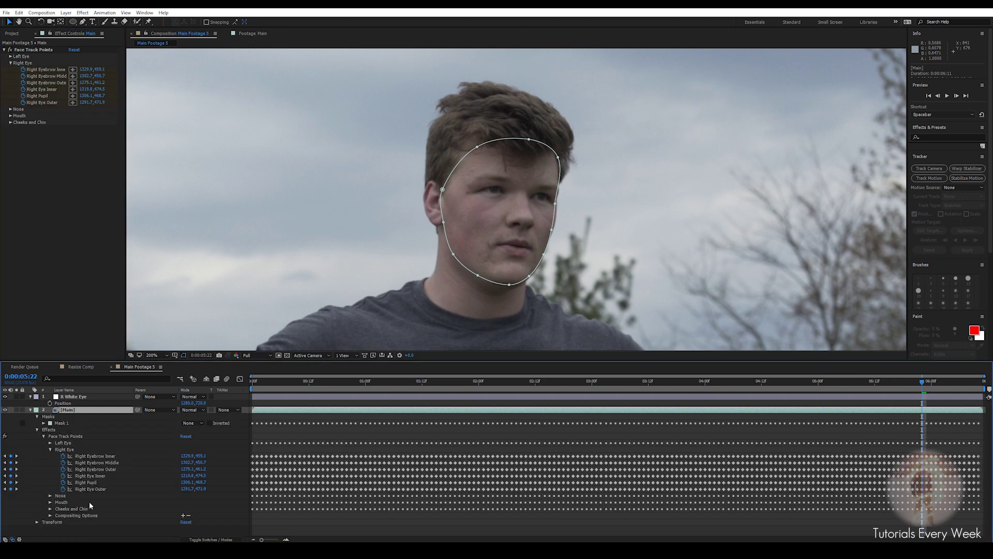
{"action": "left_click", "coordinate": [50, 403], "text": "alt"}
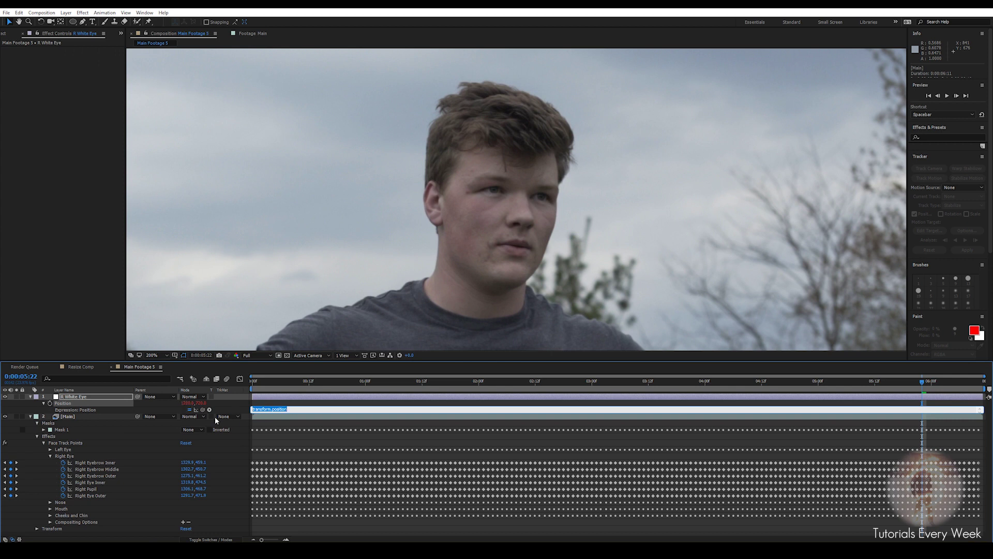
{"action": "left_click_drag", "start_coordinate": [203, 410], "coordinate": [92, 489]}
{"action": "left_click", "coordinate": [333, 404]}
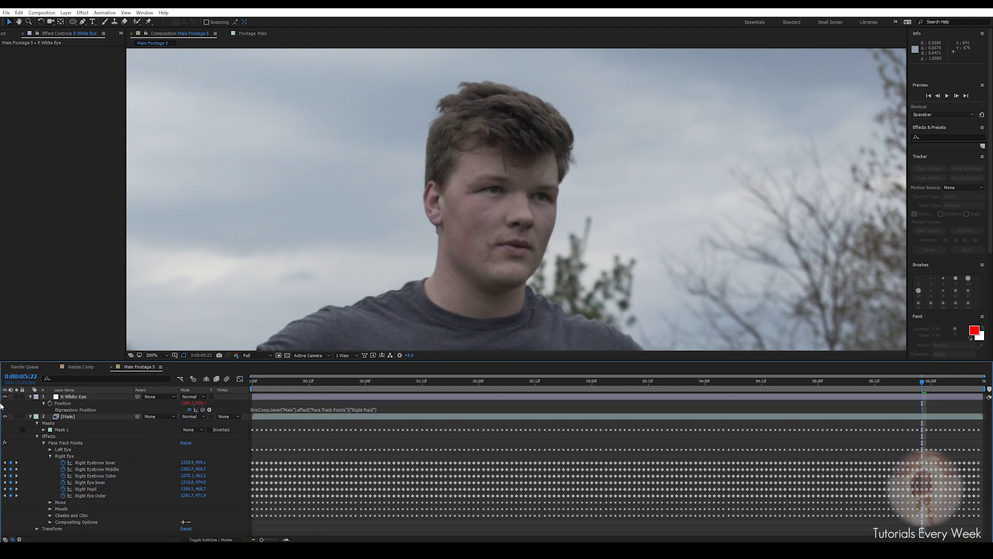
{"action": "left_click", "coordinate": [29, 397]}
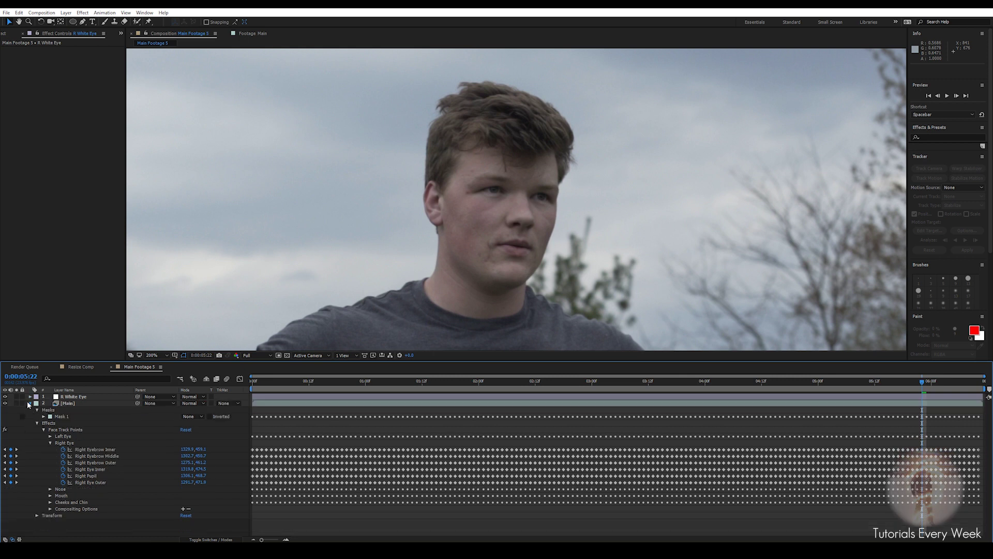
{"action": "left_click", "coordinate": [28, 402]}
- Apply a Fill effect to the R White Eye layer and set its color to white (FFFFFF)
{"action": "left_click", "coordinate": [335, 397]}
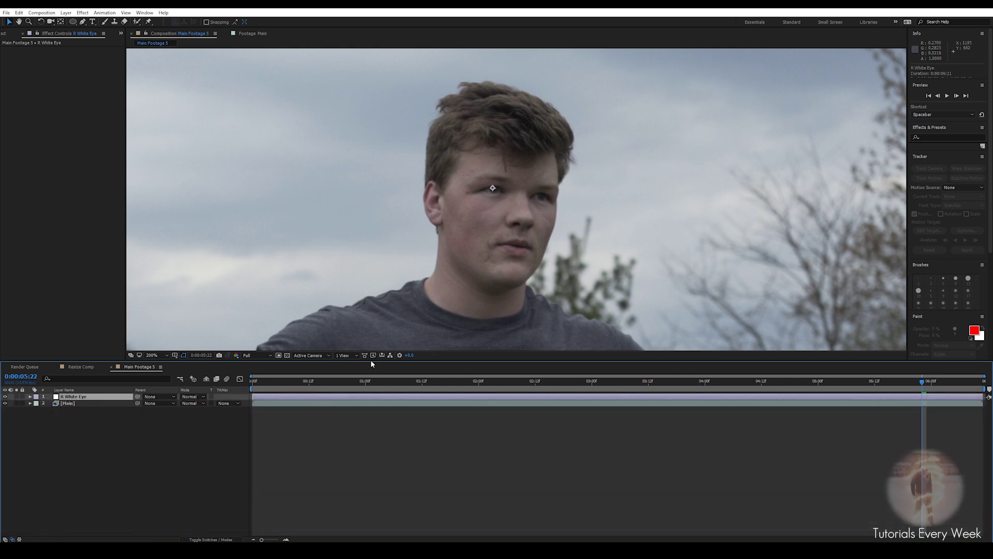
{"action": "key", "text": "ctrl+space"}
{"action": "type", "text": "fill"}
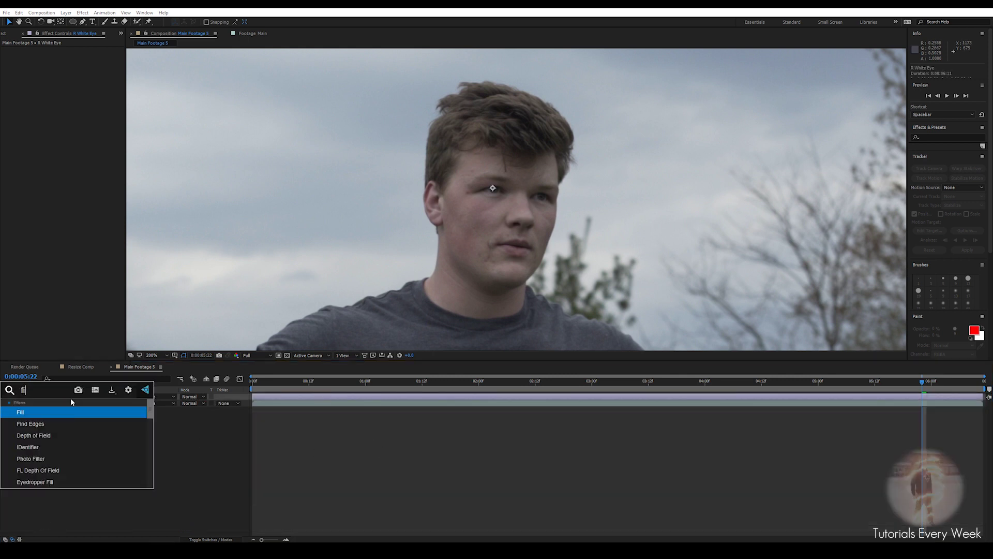
{"action": "key", "text": "Return"}
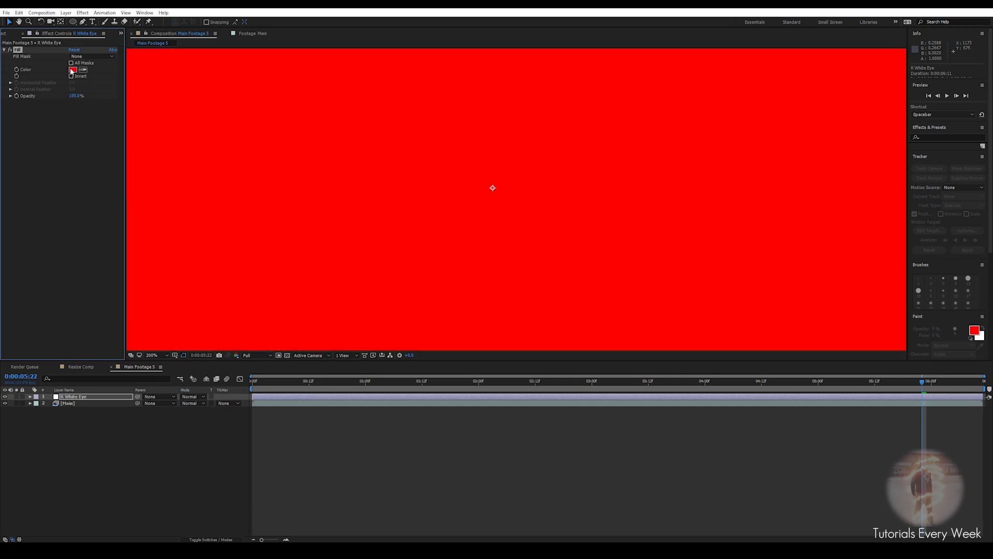
{"action": "left_click", "coordinate": [72, 70]}
{"action": "left_click_drag", "start_coordinate": [507, 394], "coordinate": [474, 353]}
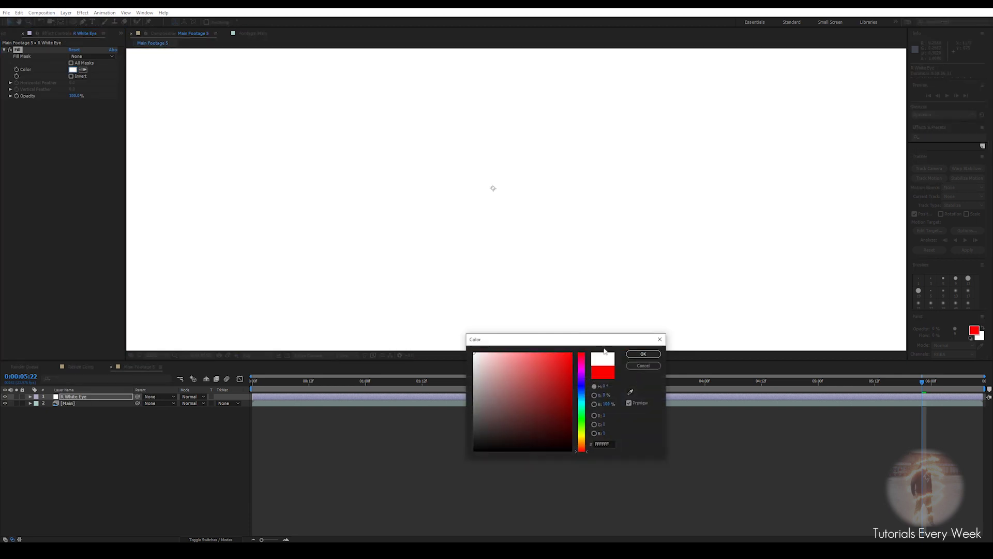
{"action": "left_click", "coordinate": [653, 357]}
- At the last frame, 0:00:06:10, lower the R White Eye layer's opacity enough to see the footage through it
{"action": "scroll", "coordinate": [464, 178], "scroll_direction": "down", "scroll_amount": 3}
{"action": "left_click_drag", "start_coordinate": [883, 381], "coordinate": [979, 397]}
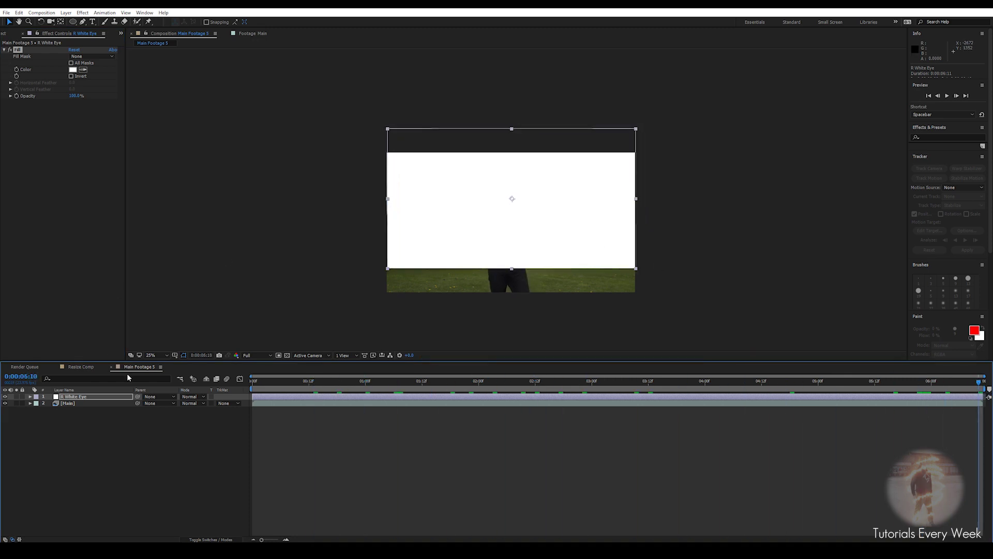
{"action": "key", "text": "t"}
{"action": "left_click_drag", "start_coordinate": [184, 403], "coordinate": [141, 407]}
{"action": "key", "text": "slash"}
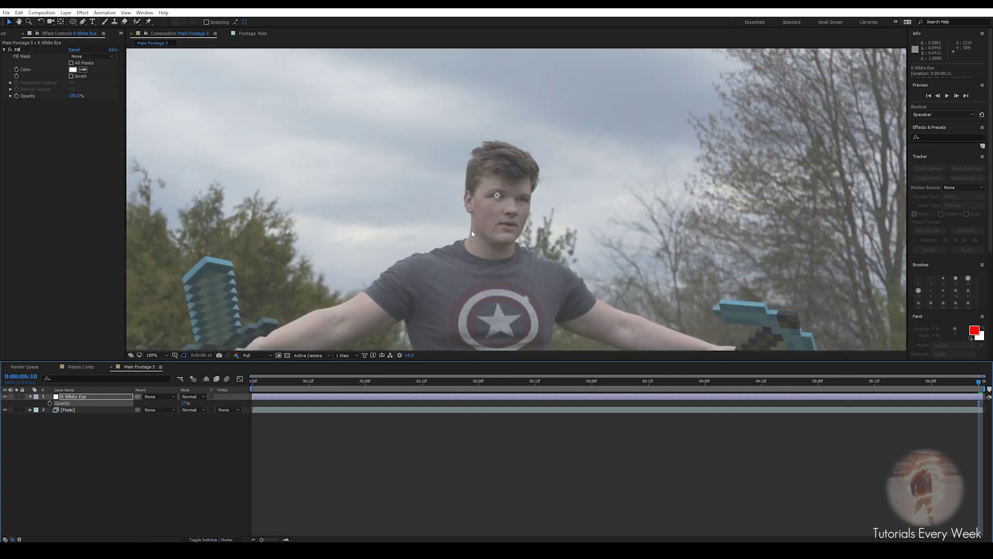
- Draw a closed six-point Pen mask on R White Eye around the iris of the actor's right eye
{"action": "scroll", "coordinate": [490, 198], "scroll_direction": "up", "scroll_amount": 3}
{"action": "left_click_drag", "start_coordinate": [358, 173], "coordinate": [385, 204]}
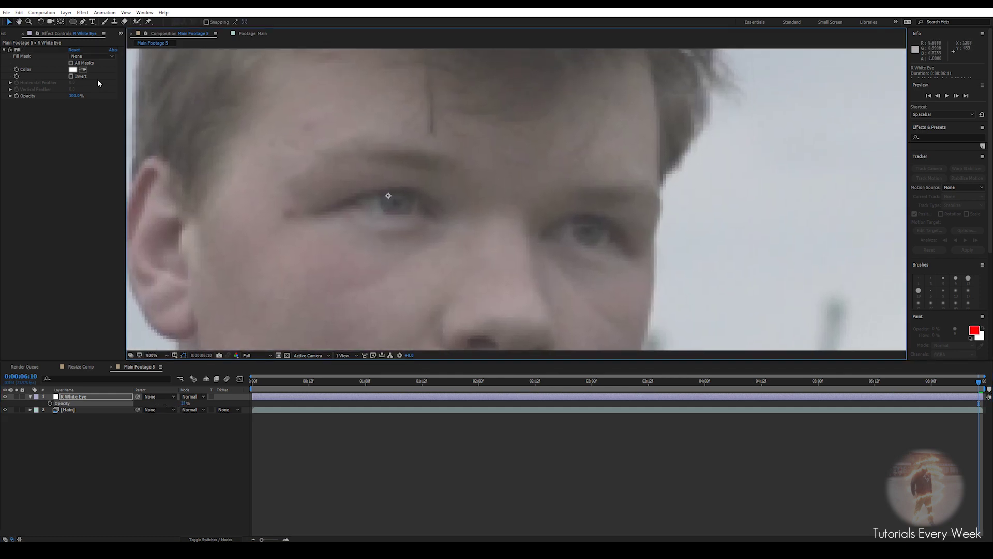
{"action": "left_click", "coordinate": [83, 21]}
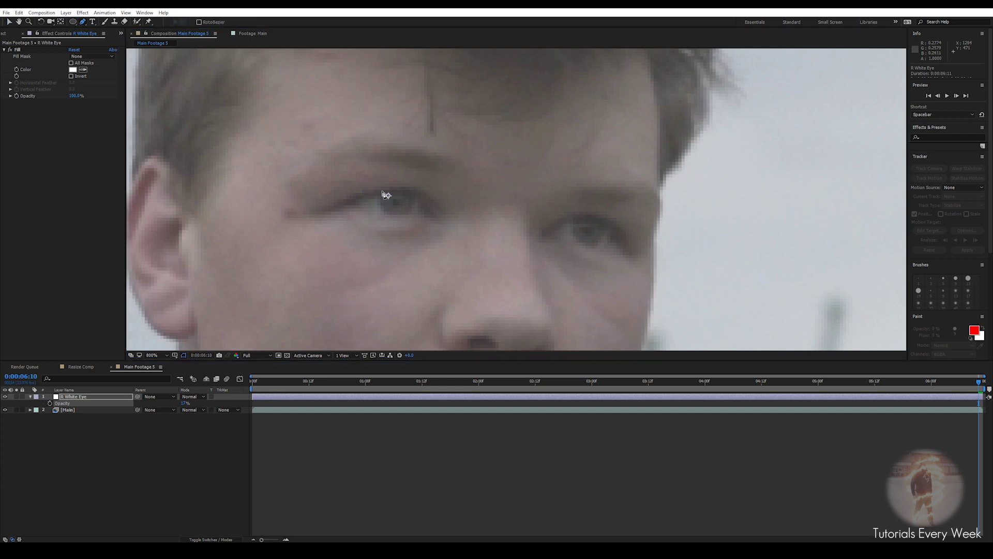
{"action": "left_click", "coordinate": [381, 190]}
{"action": "left_click", "coordinate": [377, 205]}
{"action": "left_click", "coordinate": [388, 215]}
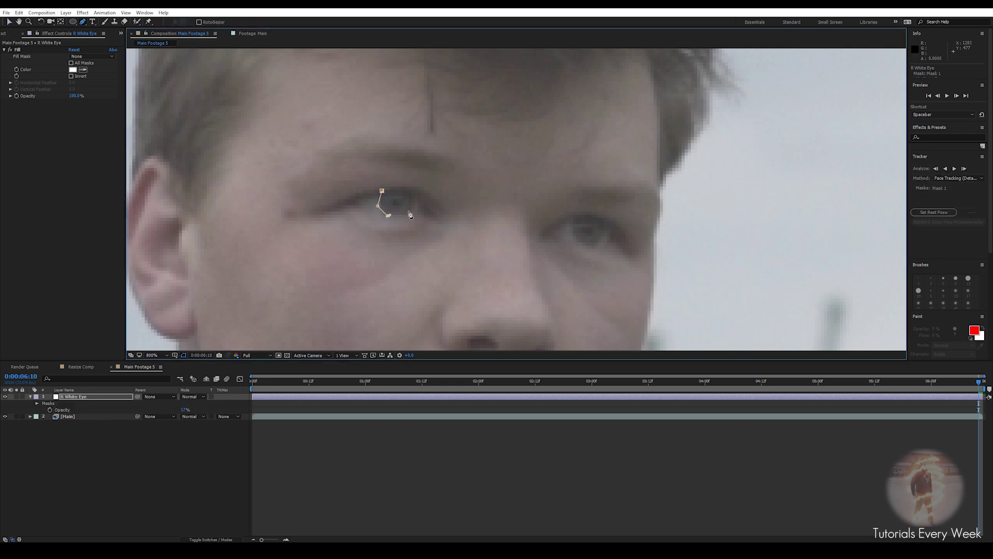
{"action": "left_click", "coordinate": [416, 198]}
{"action": "left_click", "coordinate": [404, 185]}
{"action": "left_click", "coordinate": [382, 191]}
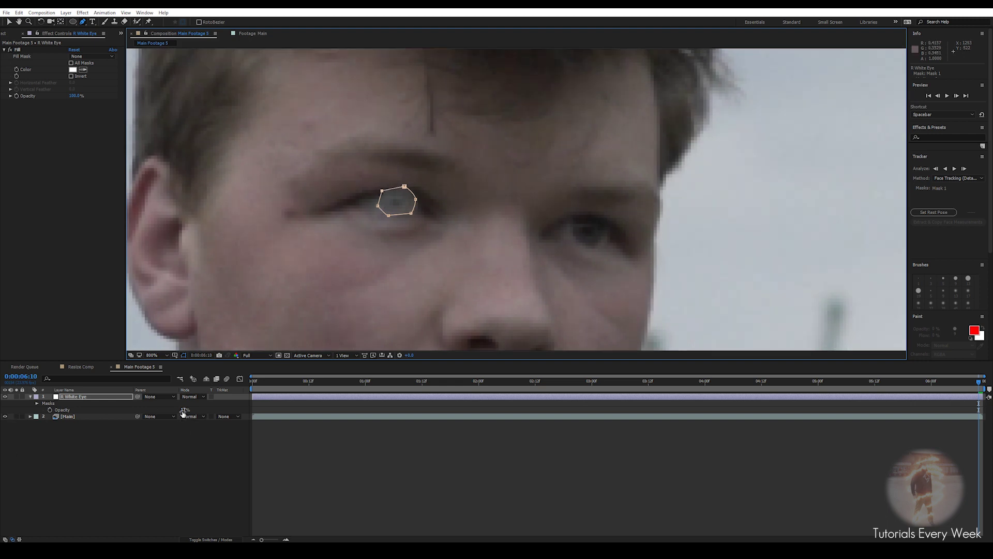
- Set the R White Eye layer's opacity to 100% and its mask feather to 5 pixels
{"action": "left_click_drag", "start_coordinate": [185, 409], "coordinate": [248, 409]}
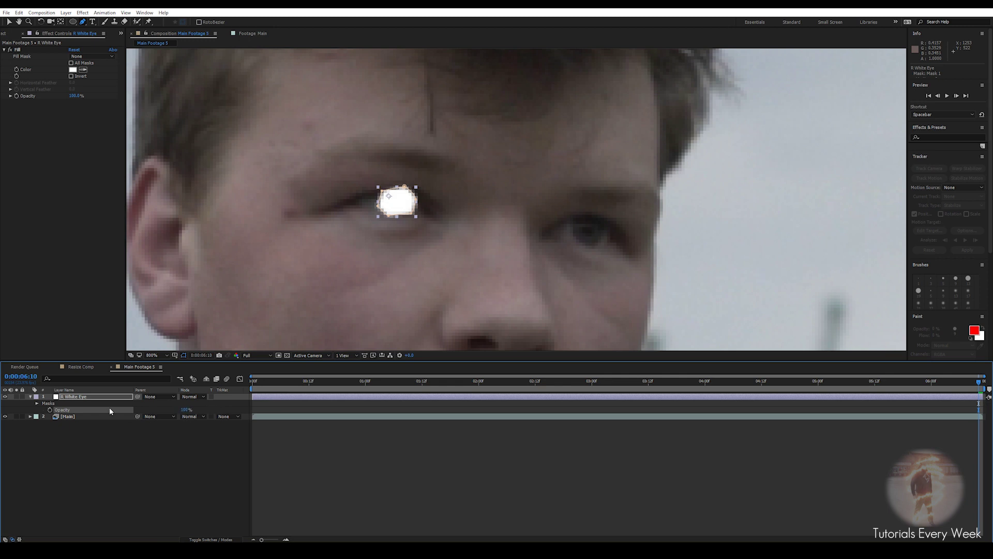
{"action": "key", "text": "f"}
{"action": "left_click_drag", "start_coordinate": [188, 409], "coordinate": [190, 412]}
- Set the R White Eye layer's blending mode to Add
{"action": "left_click", "coordinate": [76, 397]}
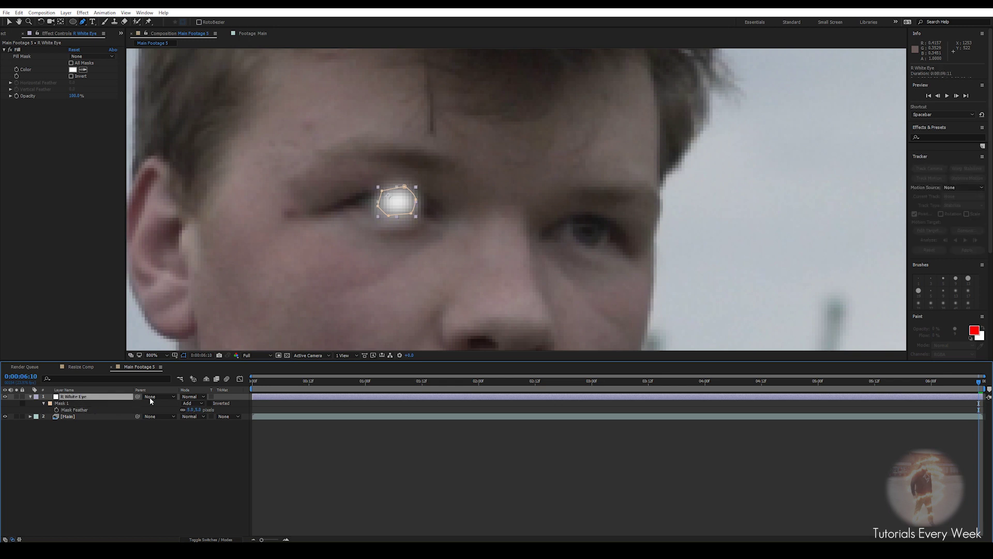
{"action": "left_click", "coordinate": [192, 396]}
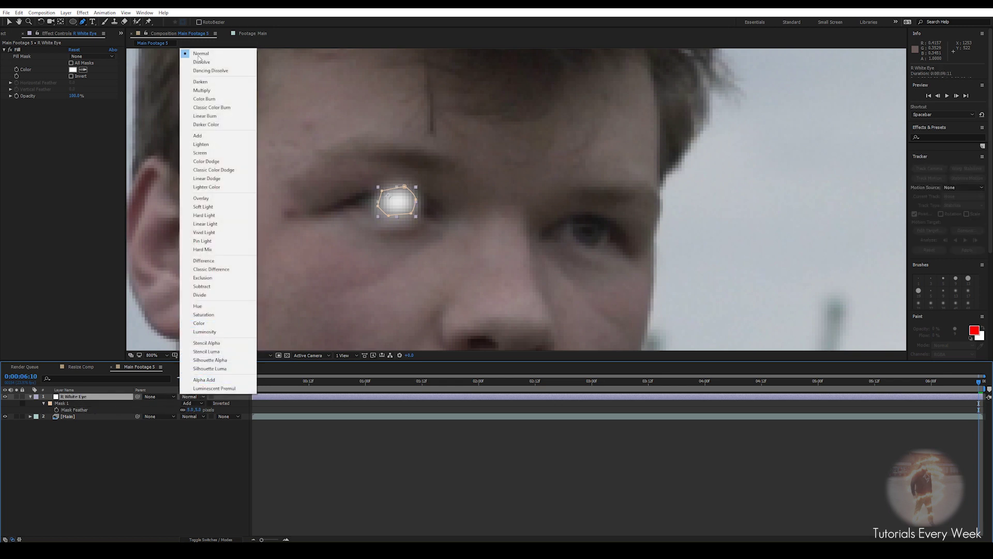
{"action": "left_click", "coordinate": [200, 136]}
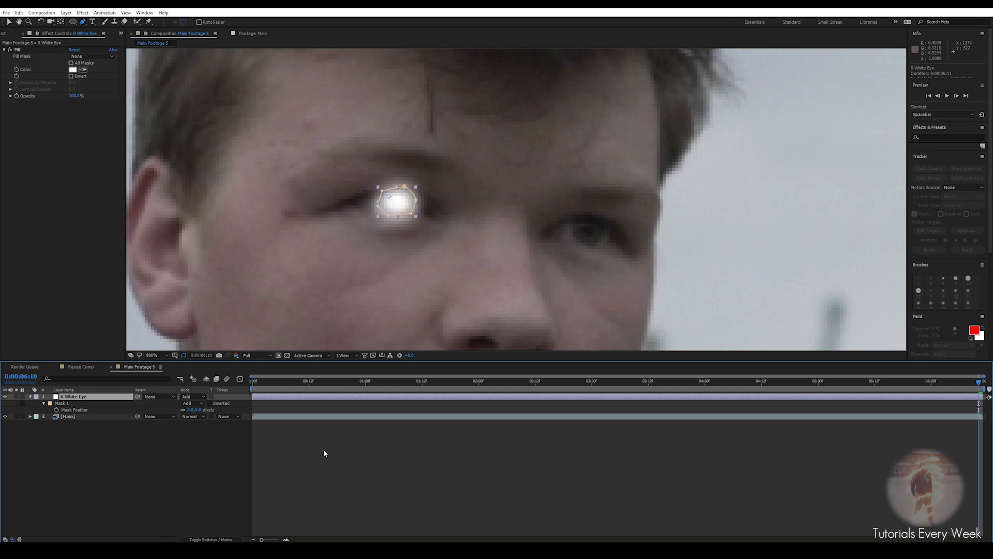
- Preview the shot from 0:00:04:00 and step through the frames up to 0:00:04:09, checking how the white fill follows the eye
{"action": "left_click_drag", "start_coordinate": [988, 387], "coordinate": [704, 388]}
{"action": "key", "text": "space"}
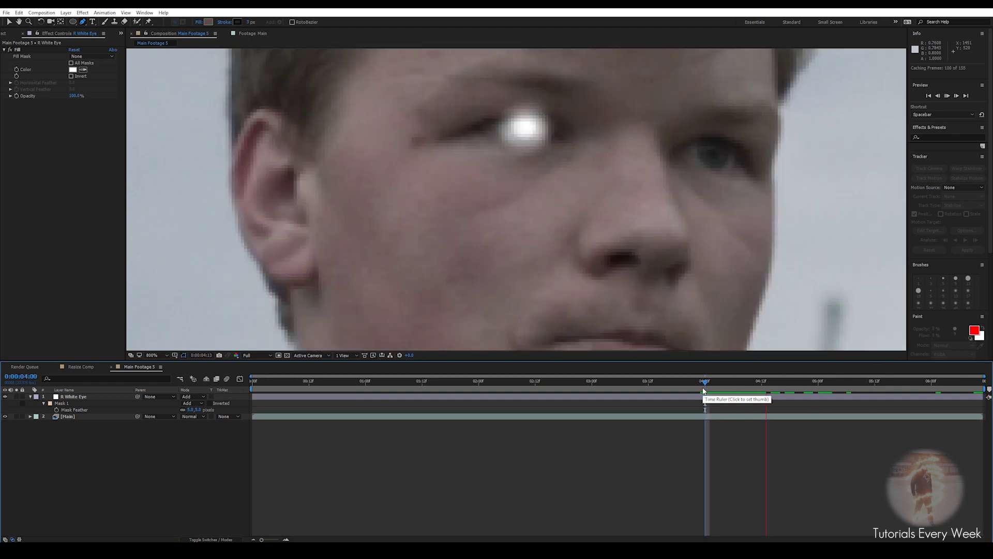
{"action": "key", "text": "space"}
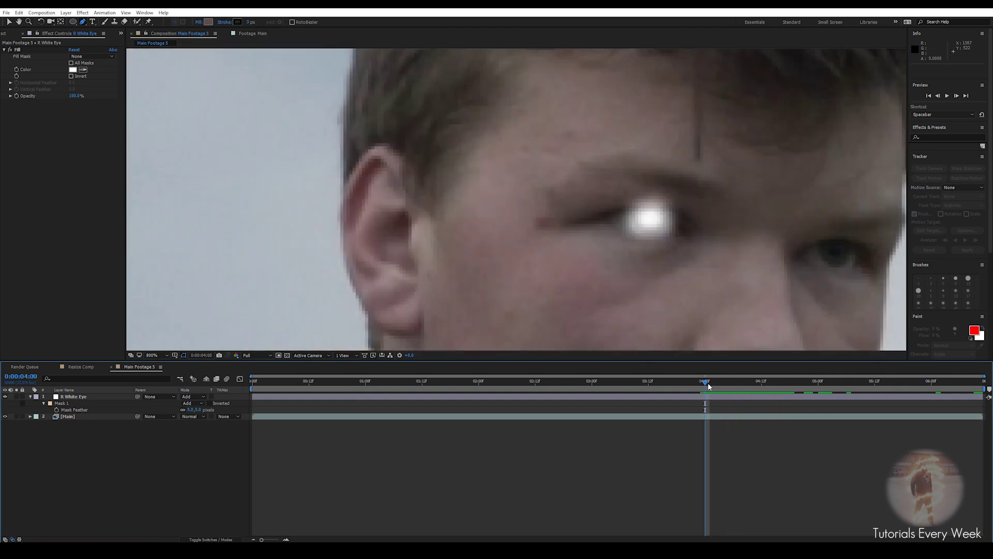
{"action": "key", "text": "Page_Down"}
{"action": "key", "text": "Page_Down"}
{"action": "key", "text": "Page_Down"}
{"action": "key", "text": "Page_Down"}
{"action": "key", "text": "Page_Down"}
{"action": "key", "text": "Page_Down"}
{"action": "key", "text": "Page_Down"}
{"action": "key", "text": "Page_Down"}
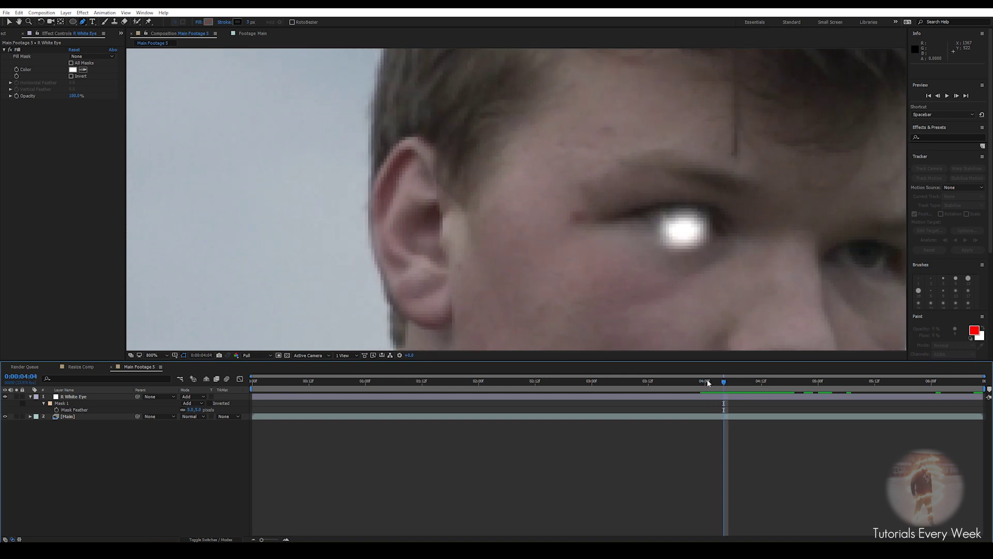
{"action": "key", "text": "Page_Down"}
{"action": "key", "text": "Page_Down"}
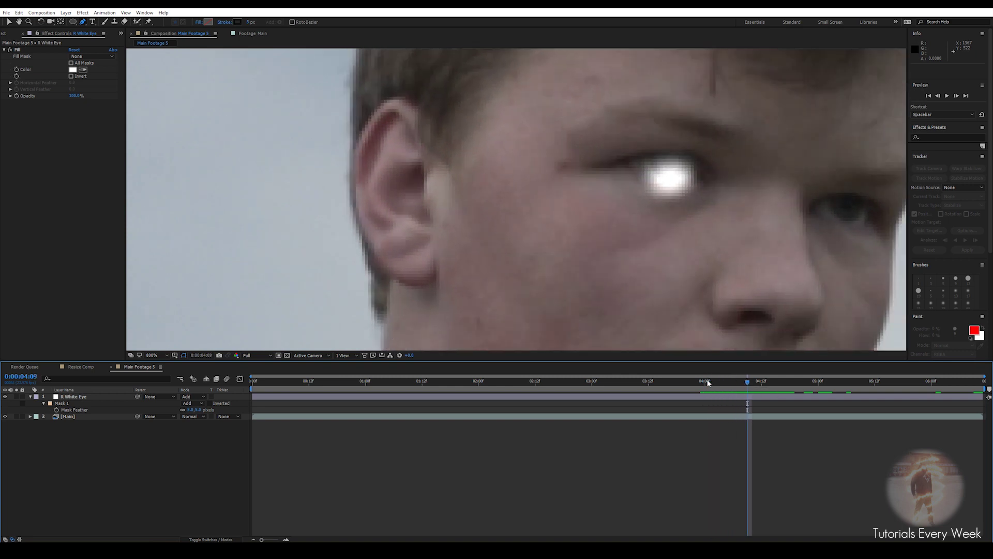
{"action": "key", "text": "Page_Up"}
{"action": "key", "text": "Page_Up"}
{"action": "key", "text": "Page_Up"}
{"action": "key", "text": "Page_Up"}
{"action": "key", "text": "Page_Up"}
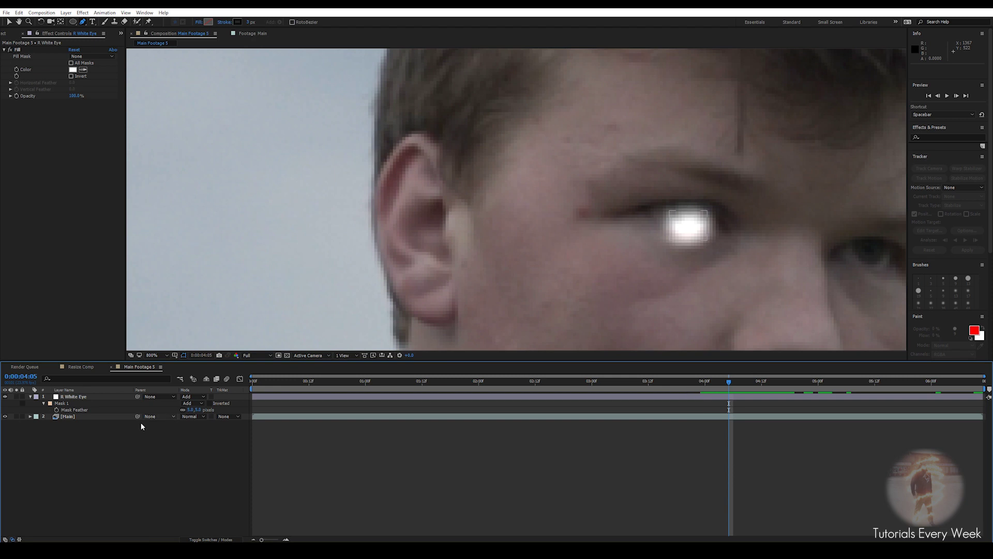
- Start keyframing the Mask Path of R White Eye's Mask 1 at 0:00:04:03
{"action": "left_click", "coordinate": [67, 406]}
{"action": "key", "text": "m"}
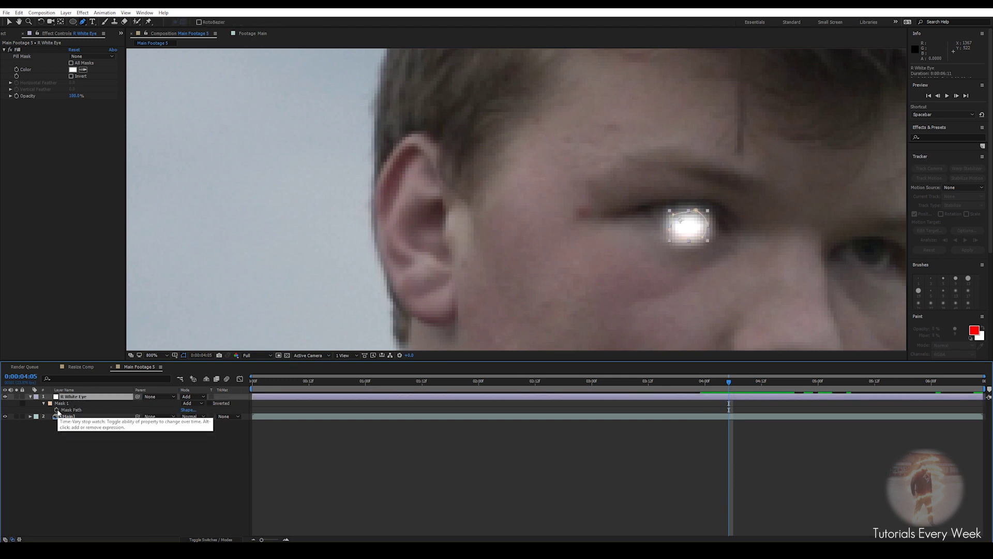
{"action": "key", "text": "Page_Up"}
{"action": "key", "text": "Page_Up"}
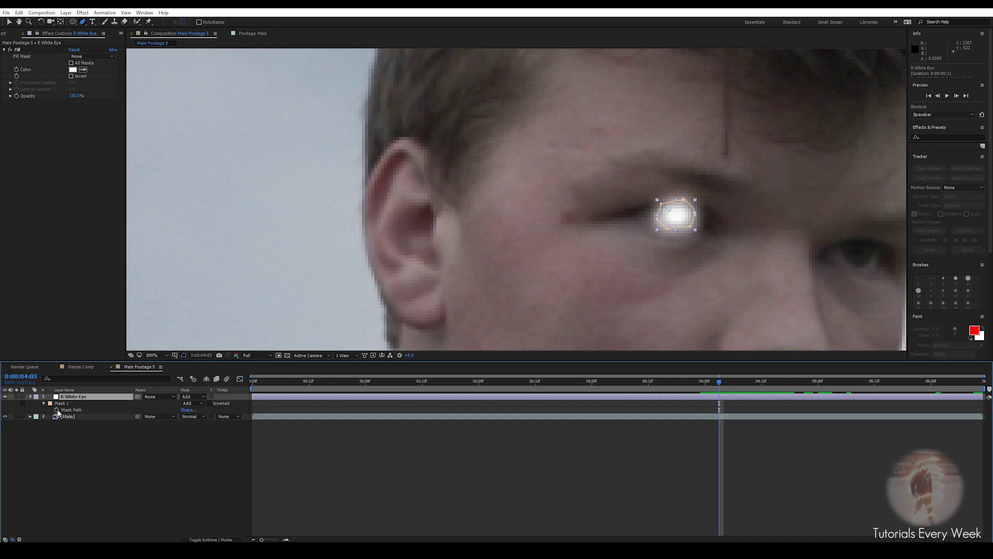
{"action": "left_click", "coordinate": [57, 410]}
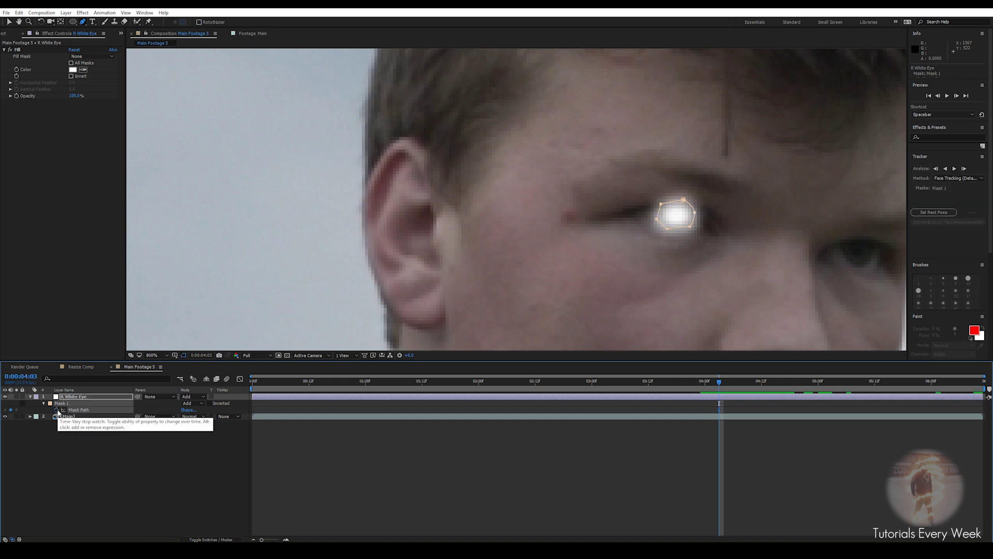
- At 0:00:04:04, move the eye mask slightly upward to line it up with the eye and keyframe its path
{"action": "key", "text": "Page_Down"}
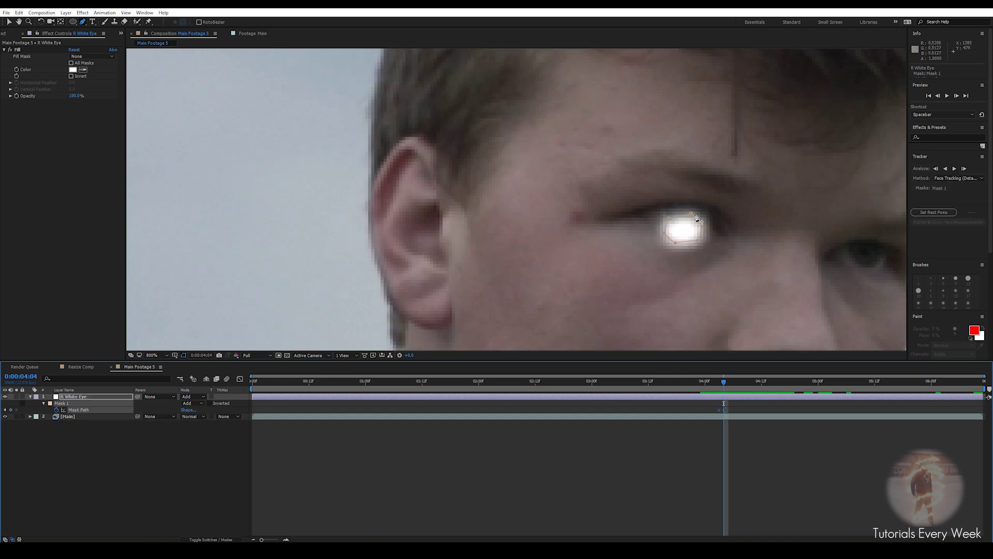
{"action": "key", "text": "v"}
{"action": "left_click", "coordinate": [694, 217]}
{"action": "left_click_drag", "start_coordinate": [654, 202], "coordinate": [716, 254]}
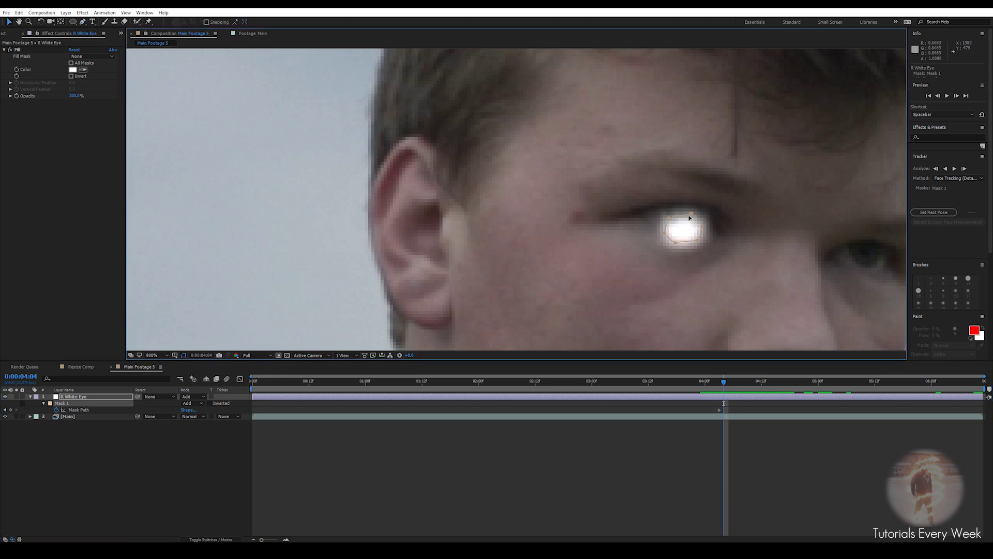
{"action": "left_click_drag", "start_coordinate": [691, 214], "coordinate": [690, 204]}
- Step through the frames from 0:00:04:03 to 0:00:04:08 to check the mask's alignment with the eye
{"action": "key", "text": "Page_Up"}
{"action": "key", "text": "Page_Down"}
{"action": "key", "text": "Page_Down"}
{"action": "key", "text": "Page_Down"}
{"action": "key", "text": "Page_Down"}
{"action": "key", "text": "Page_Down"}
{"action": "key", "text": "Page_Down"}
{"action": "key", "text": "Page_Down"}
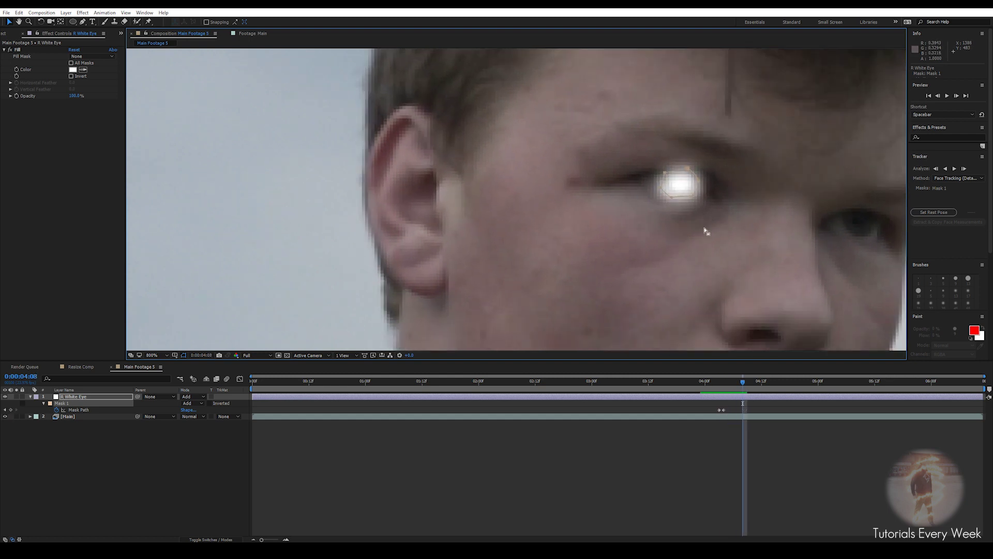
- Correct R White Eye's mask over the eye, moving it slightly down at 0:00:04:11 and slightly up at 0:00:04:08
{"action": "key", "text": "Page_Down"}
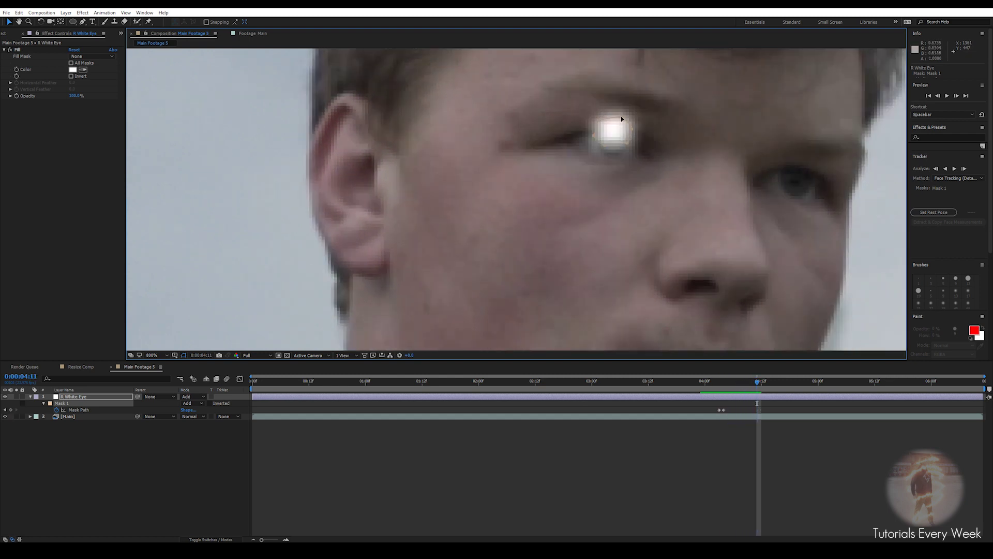
{"action": "left_click_drag", "start_coordinate": [620, 116], "coordinate": [621, 131]}
{"action": "key", "text": "Page_Up"}
{"action": "key", "text": "Page_Up"}
{"action": "key", "text": "Page_Up"}
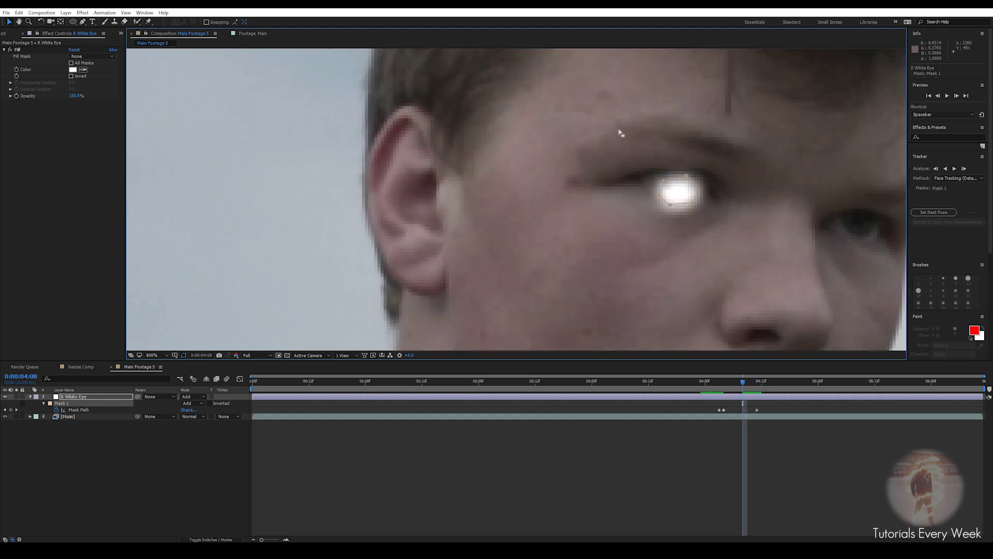
{"action": "left_click_drag", "start_coordinate": [687, 175], "coordinate": [690, 168]}
- Step through the frames around the new mask keyframes and on to 0:00:04:20, checking the mask's alignment with the eye
{"action": "key", "text": "Page_Up"}
{"action": "key", "text": "Page_Up"}
{"action": "key", "text": "Page_Up"}
{"action": "key", "text": "Page_Up"}
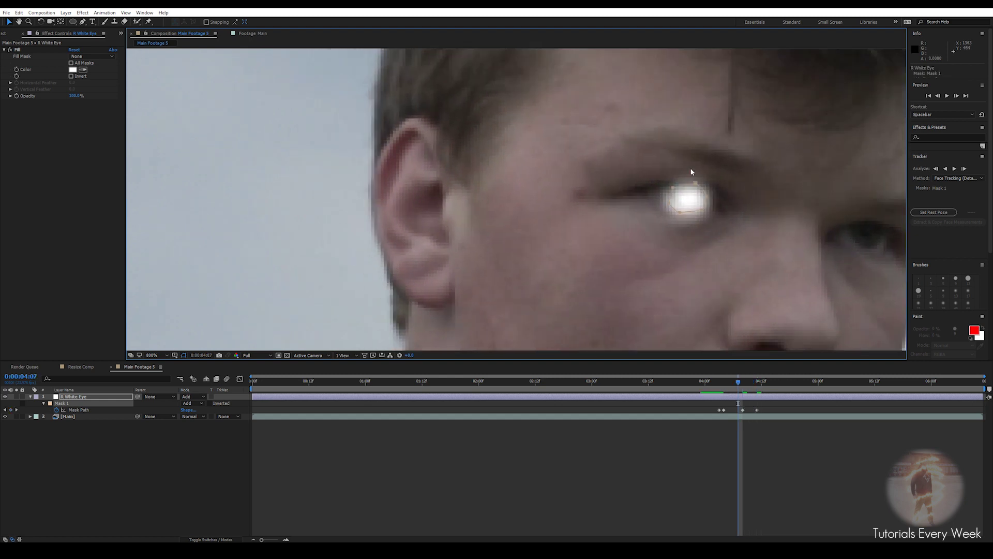
{"action": "key", "text": "Page_Down"}
{"action": "key", "text": "Page_Down"}
{"action": "key", "text": "Page_Down"}
{"action": "key", "text": "Page_Down"}
{"action": "key", "text": "Page_Down"}
{"action": "key", "text": "Page_Down"}
{"action": "key", "text": "Page_Down"}
{"action": "key", "text": "Page_Down"}
{"action": "key", "text": "Page_Down"}
{"action": "key", "text": "Page_Down"}
{"action": "key", "text": "Page_Down"}
{"action": "key", "text": "Page_Down"}
{"action": "key", "text": "Page_Down"}
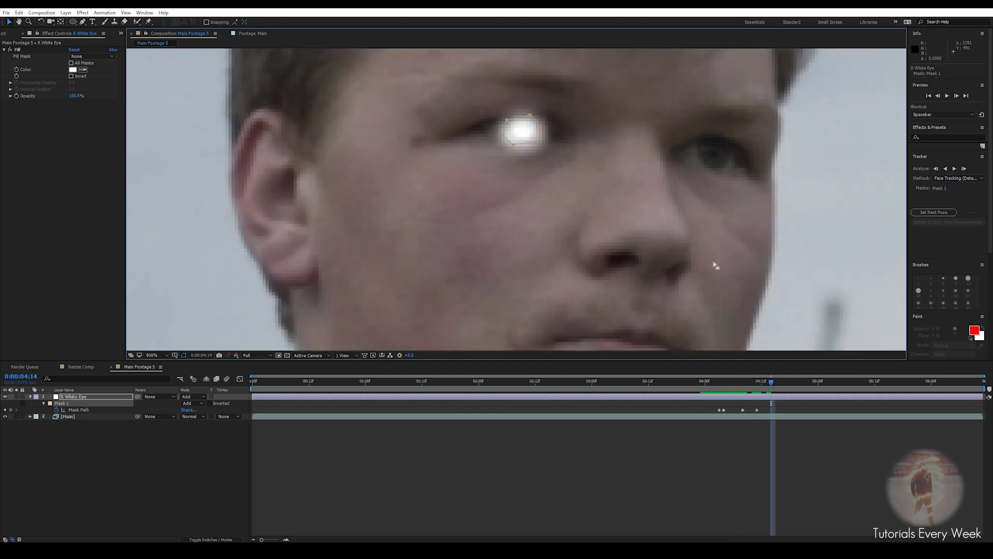
{"action": "key", "text": "Page_Down"}
{"action": "key", "text": "Page_Down"}
{"action": "key", "text": "Page_Down"}
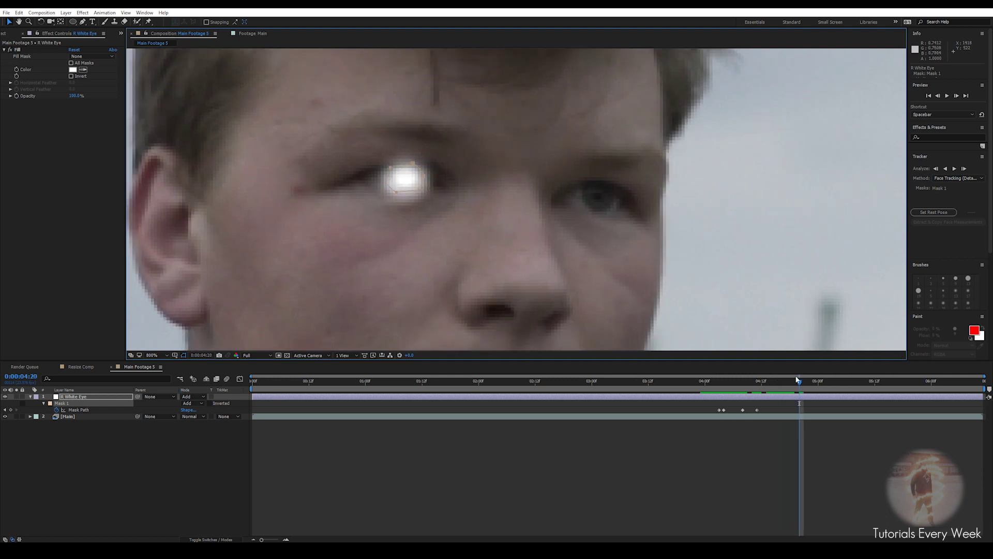
- Add a Mask Path keyframe to R White Eye's Mask 1 at 0:00:01:16
{"action": "left_click_drag", "start_coordinate": [799, 381], "coordinate": [441, 402]}
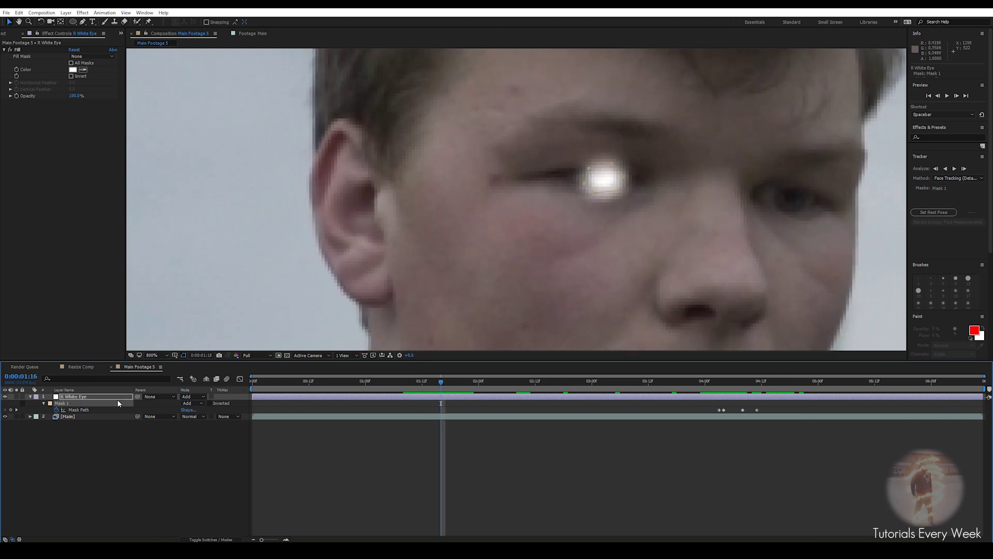
{"action": "left_click", "coordinate": [10, 410]}
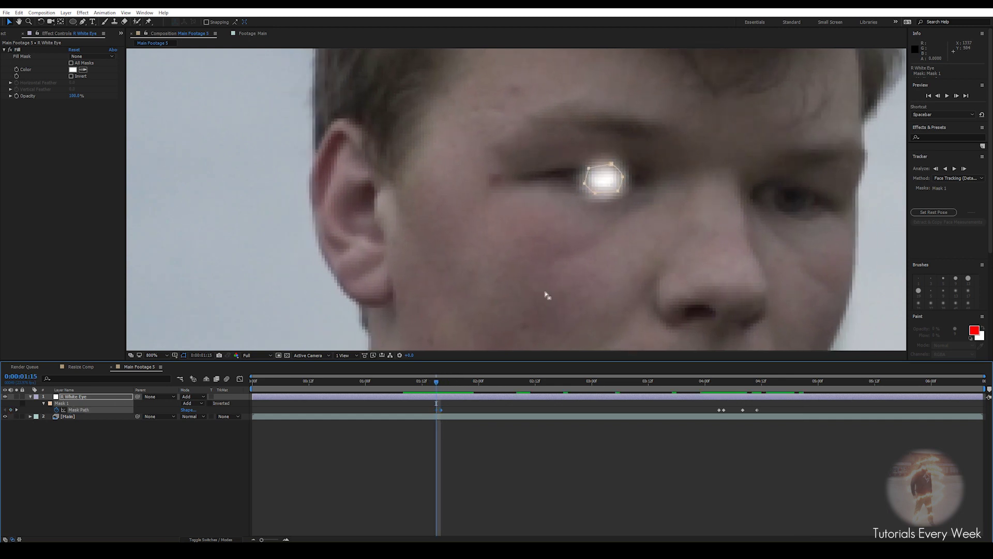
- At 0:00:01:12, reshape R White Eye's mask into a flatter, narrower outline that follows the half-closed eye
{"action": "key", "text": "Page_Up"}
{"action": "key", "text": "Page_Up"}
{"action": "key", "text": "Page_Up"}
{"action": "key", "text": "Page_Up"}
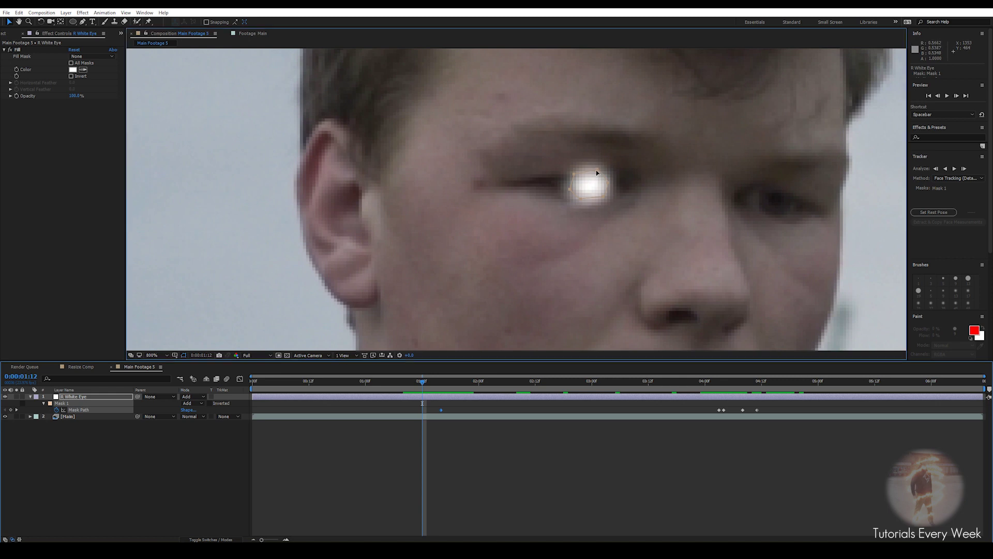
{"action": "left_click", "coordinate": [597, 170]}
{"action": "left_click", "coordinate": [598, 170]}
{"action": "left_click_drag", "start_coordinate": [598, 171], "coordinate": [599, 179]}
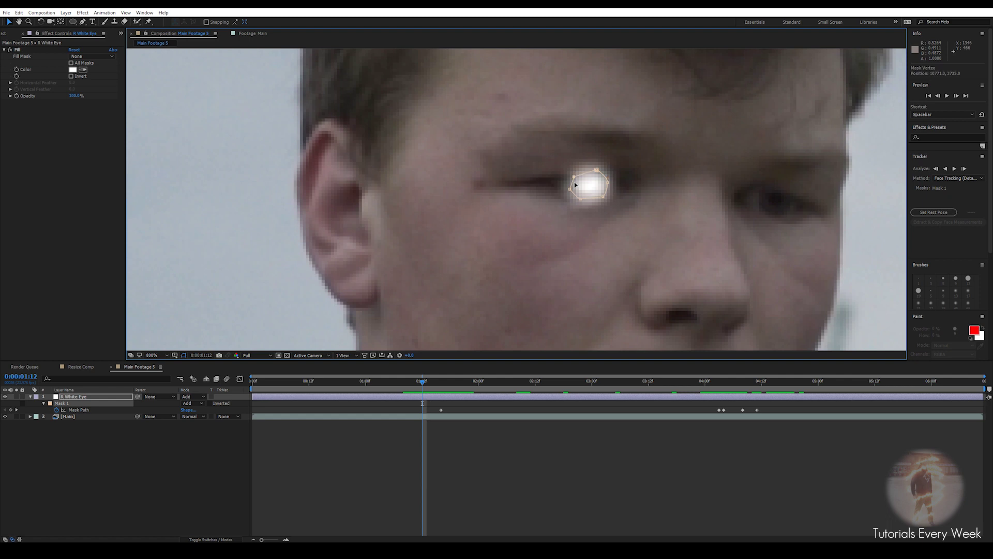
{"action": "left_click_drag", "start_coordinate": [582, 199], "coordinate": [584, 192]}
{"action": "key", "text": "ctrl+z"}
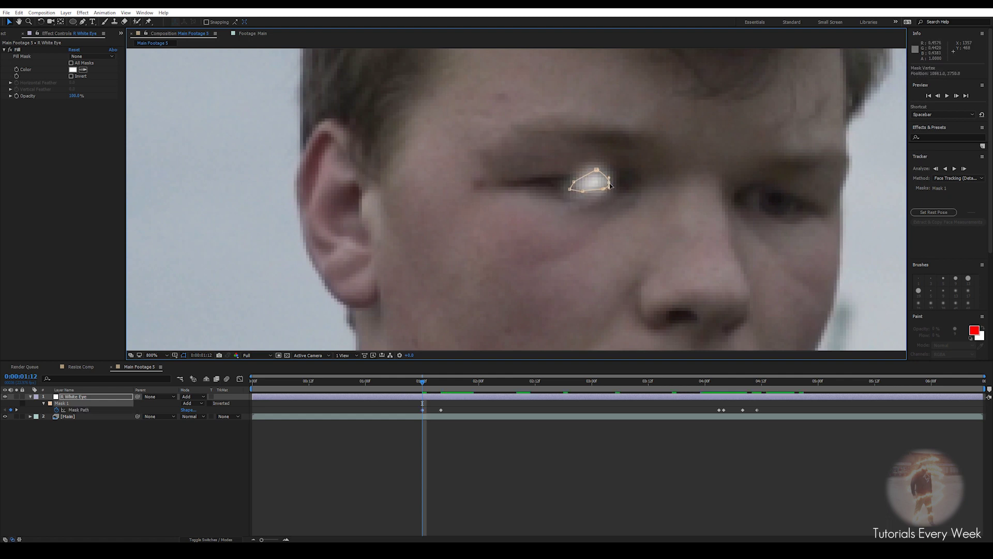
{"action": "double_click", "coordinate": [597, 171]}
{"action": "left_click_drag", "start_coordinate": [597, 171], "coordinate": [597, 176]}
- Check the neighbouring frames and adjust the flattened mask's position over the eye at 0:00:01:03, keyframing its path
{"action": "key", "text": "Page_Down"}
{"action": "key", "text": "Page_Down"}
{"action": "key", "text": "Page_Up"}
{"action": "key", "text": "Page_Up"}
{"action": "key", "text": "Page_Up"}
{"action": "key", "text": "Page_Up"}
{"action": "key", "text": "Page_Up"}
{"action": "key", "text": "Page_Up"}
{"action": "key", "text": "Page_Up"}
{"action": "key", "text": "Page_Up"}
{"action": "key", "text": "Page_Up"}
{"action": "key", "text": "Page_Up"}
{"action": "key", "text": "Page_Up"}
{"action": "key", "text": "Page_Up"}
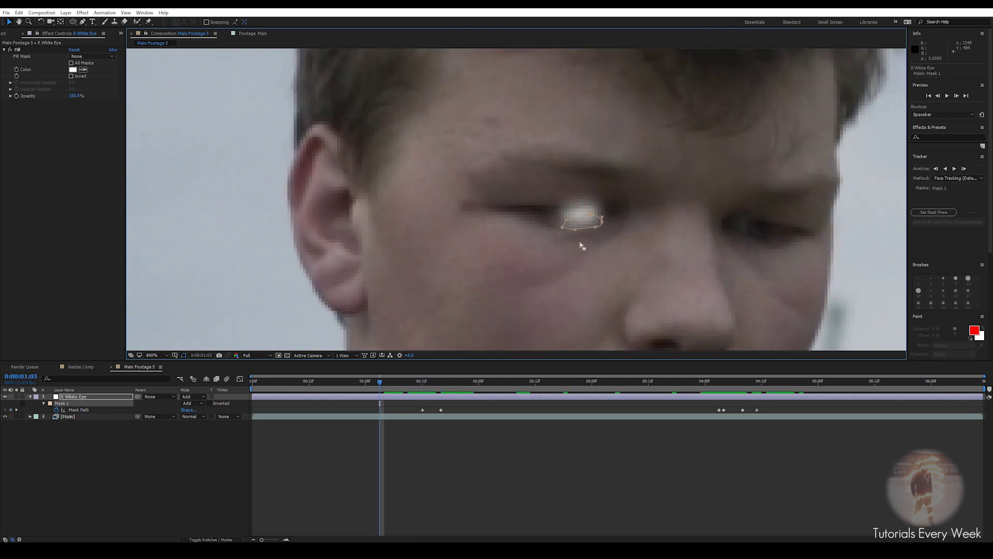
{"action": "left_click_drag", "start_coordinate": [592, 217], "coordinate": [592, 219]}
- Preview the shot from 0:00:00:23 with the whole head in view to check the white eye's motion
{"action": "key", "text": "Page_Up"}
{"action": "key", "text": "Page_Up"}
{"action": "key", "text": "Page_Up"}
{"action": "key", "text": "Page_Up"}
{"action": "key", "text": "space"}
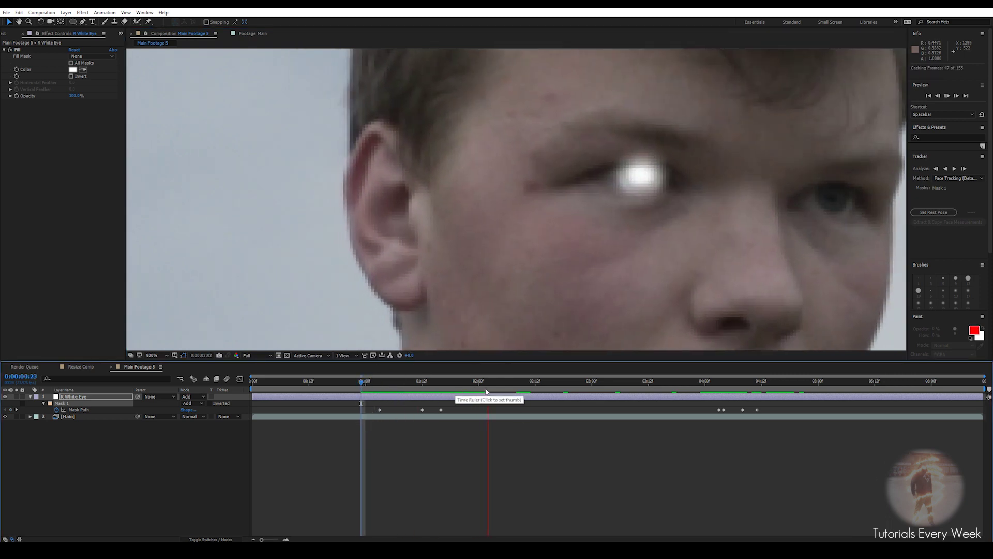
{"action": "scroll", "coordinate": [600, 252], "scroll_direction": "down", "scroll_amount": 2}
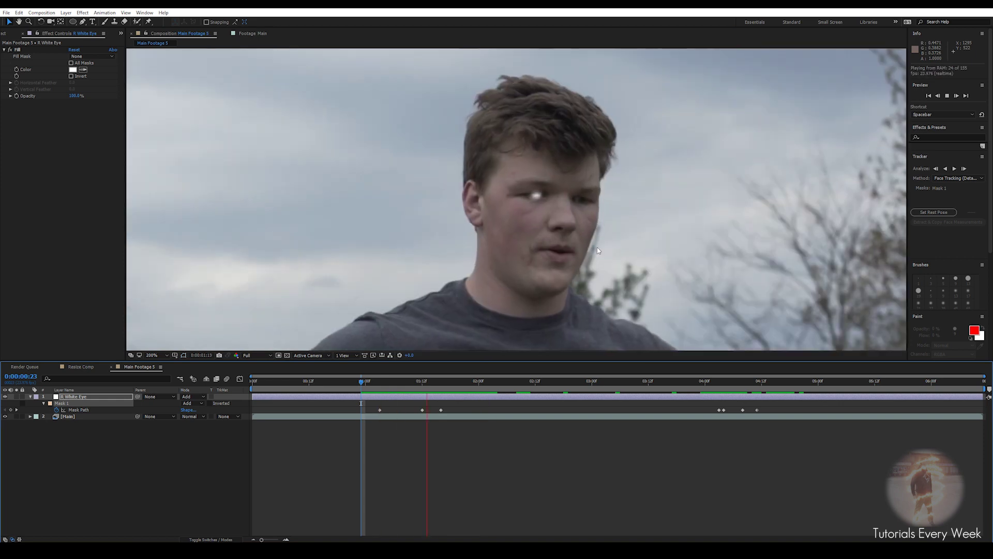
{"action": "key", "text": "space"}
- At 0:00:01:12, duplicate the R White Eye layer and rename the copy R Blue Eye
{"action": "left_click_drag", "start_coordinate": [396, 382], "coordinate": [422, 386]}
{"action": "left_click", "coordinate": [390, 401]}
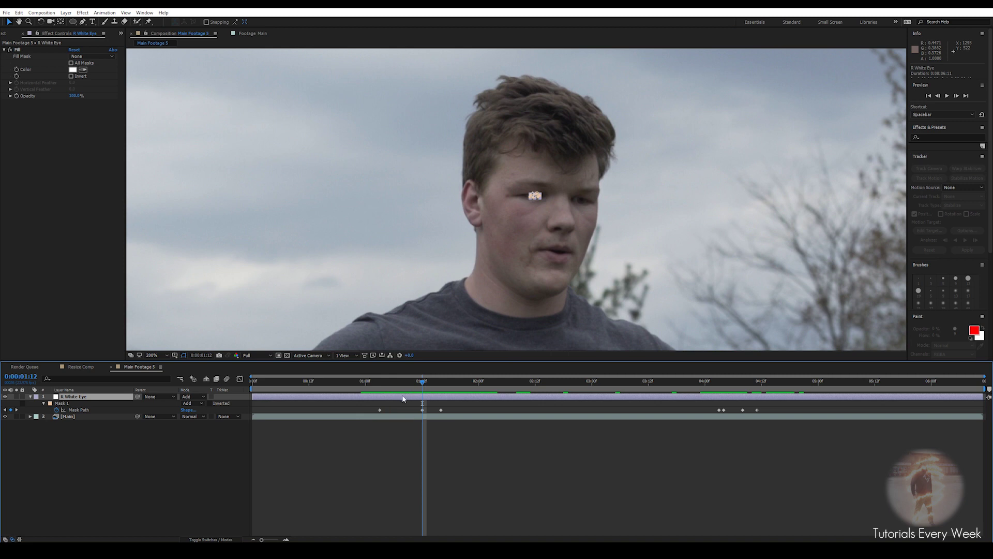
{"action": "key", "text": "ctrl+d"}
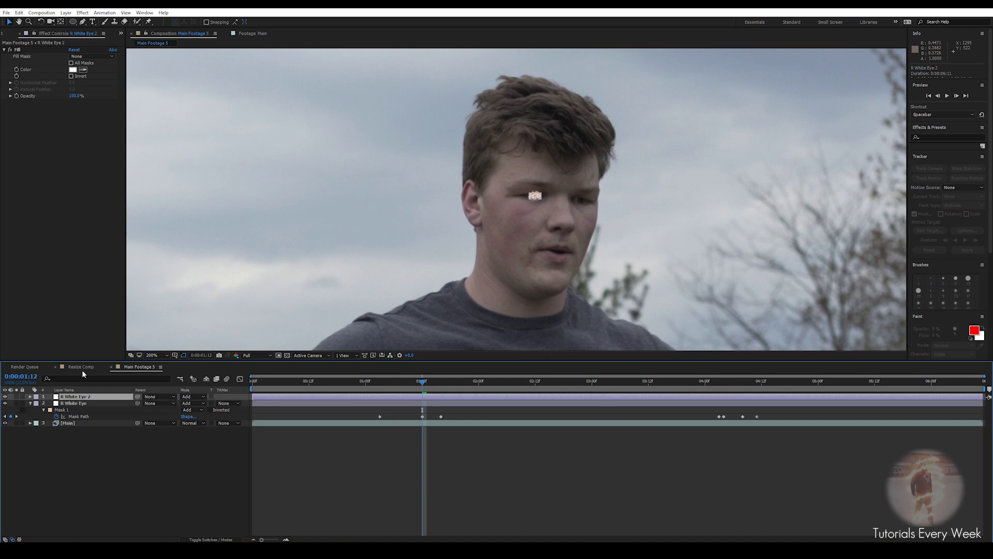
{"action": "key", "text": "Return"}
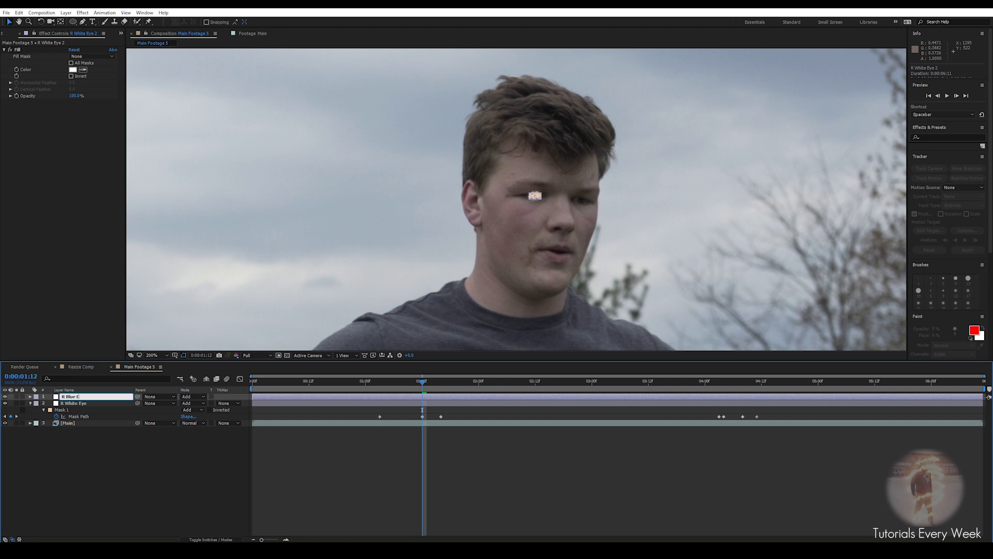
{"action": "key", "text": "Return"}
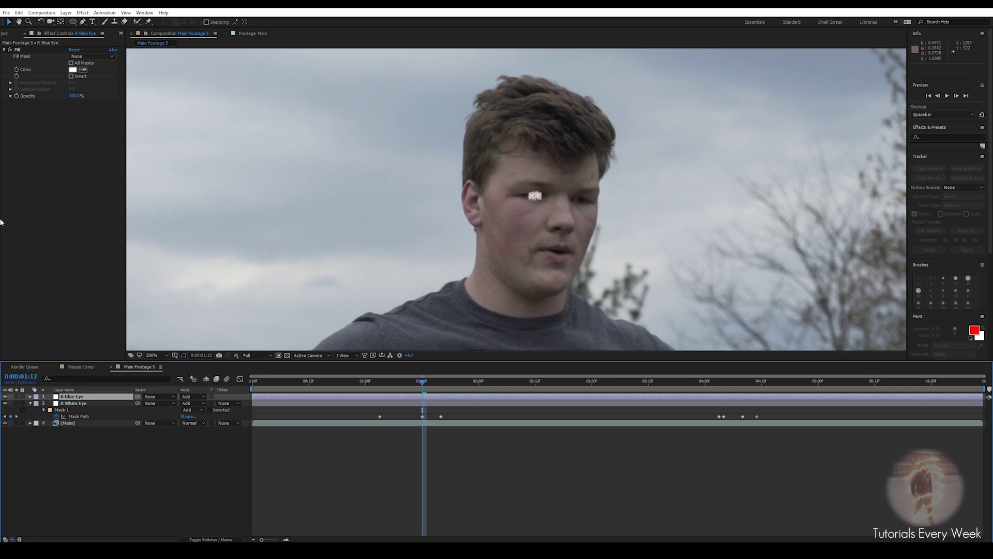
- Link R Blue Eye's Position with an expression to the Right Eye Outer face track point of the Main layer
{"action": "left_click", "coordinate": [10, 50]}
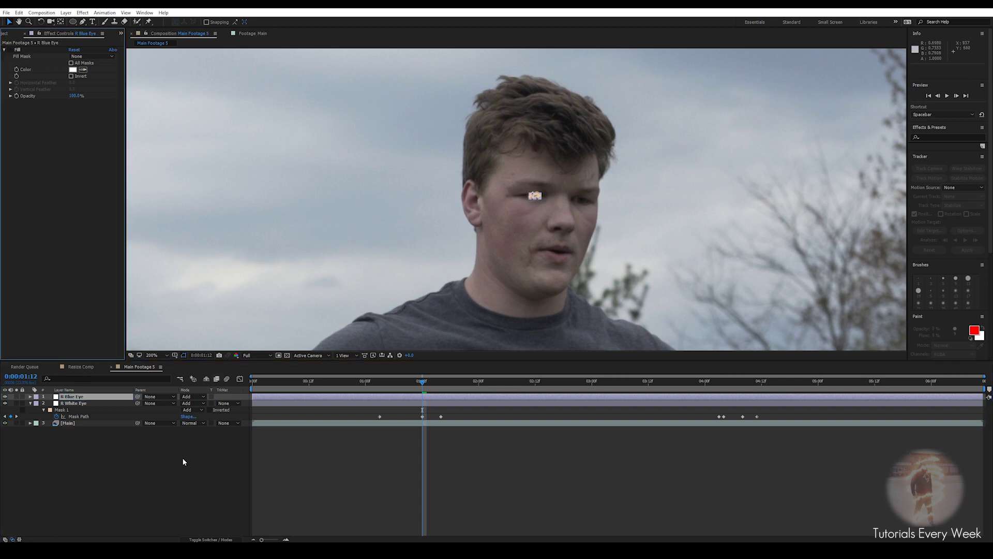
{"action": "left_click", "coordinate": [71, 396]}
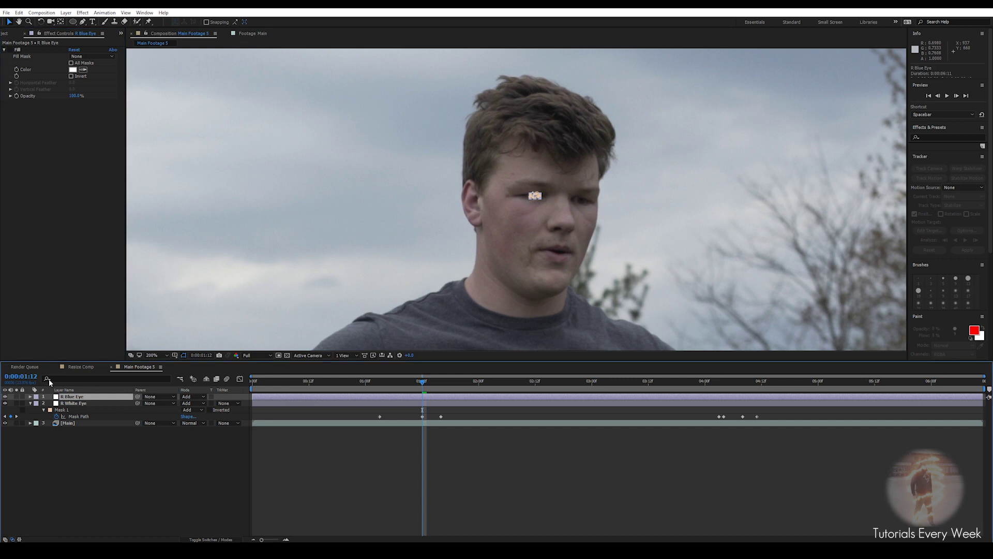
{"action": "key", "text": "p"}
{"action": "left_click", "coordinate": [68, 430]}
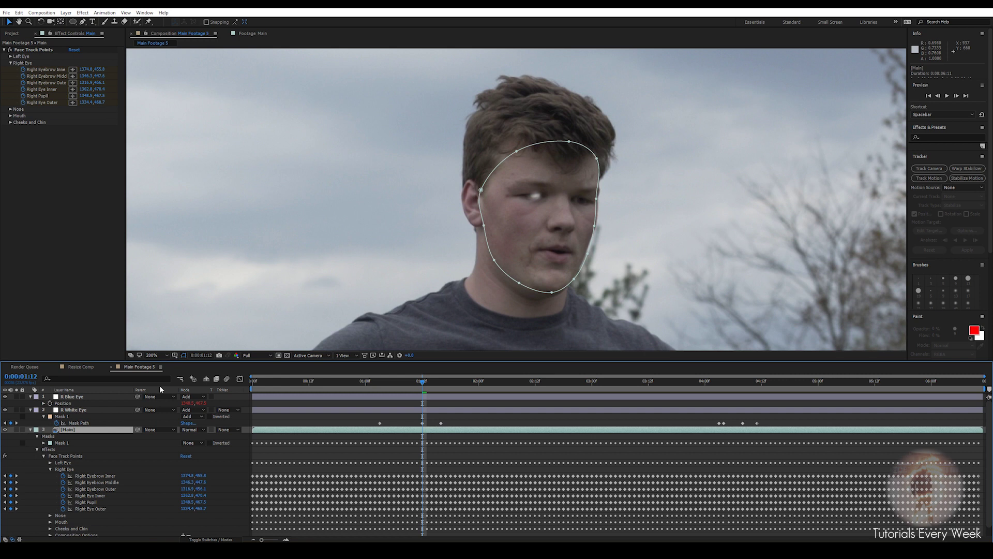
{"action": "left_click", "coordinate": [50, 403], "text": "alt"}
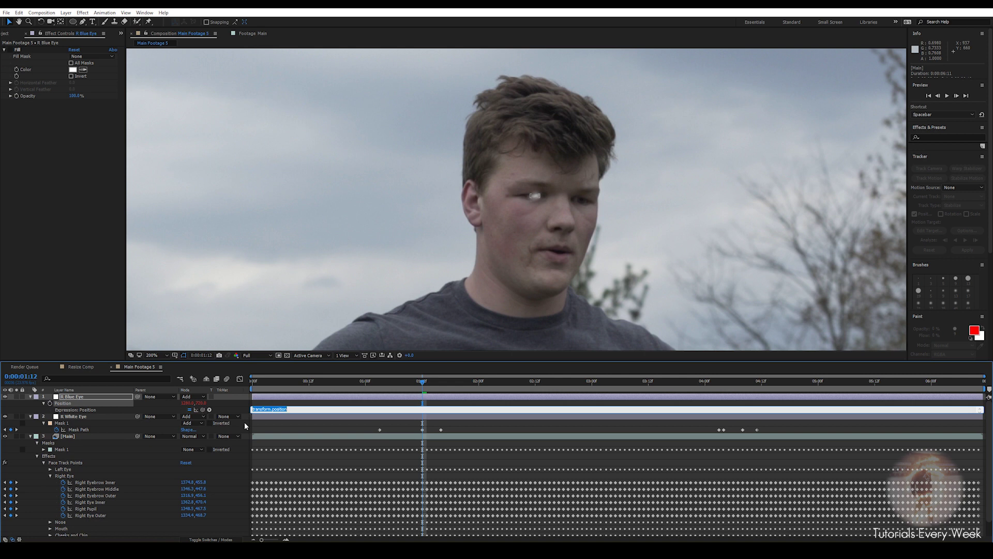
{"action": "left_click_drag", "start_coordinate": [201, 409], "coordinate": [92, 516]}
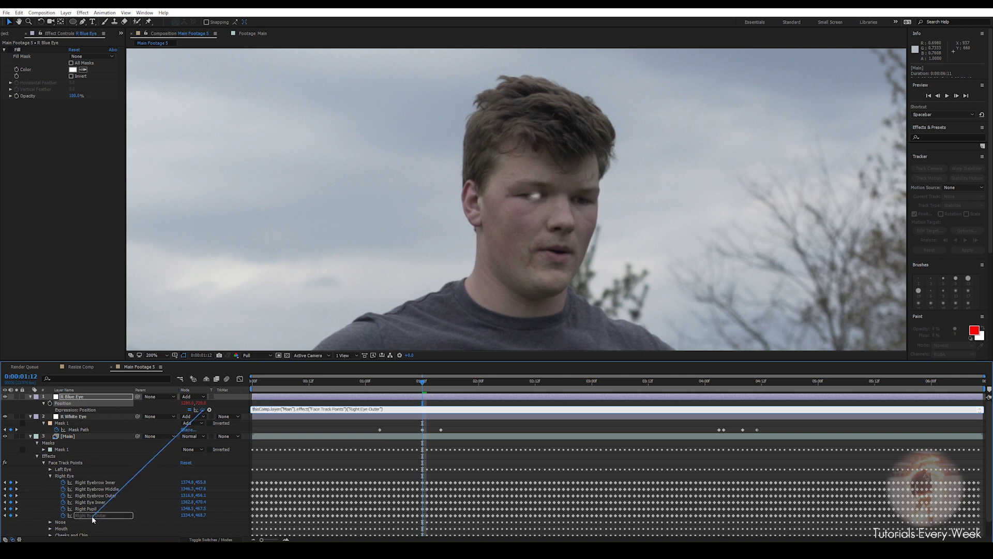
{"action": "left_click", "coordinate": [391, 402]}
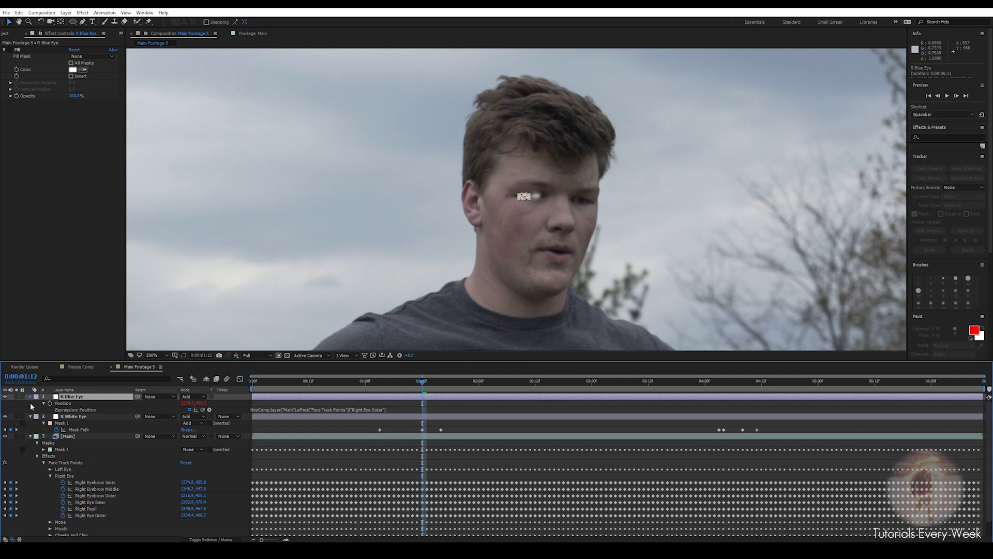
- Collapse the layers' properties and set R Blue Eye's blending mode to Soft Light, keeping its Fill effect enabled
{"action": "left_click", "coordinate": [30, 396]}
{"action": "left_click", "coordinate": [30, 403]}
{"action": "left_click", "coordinate": [30, 410]}
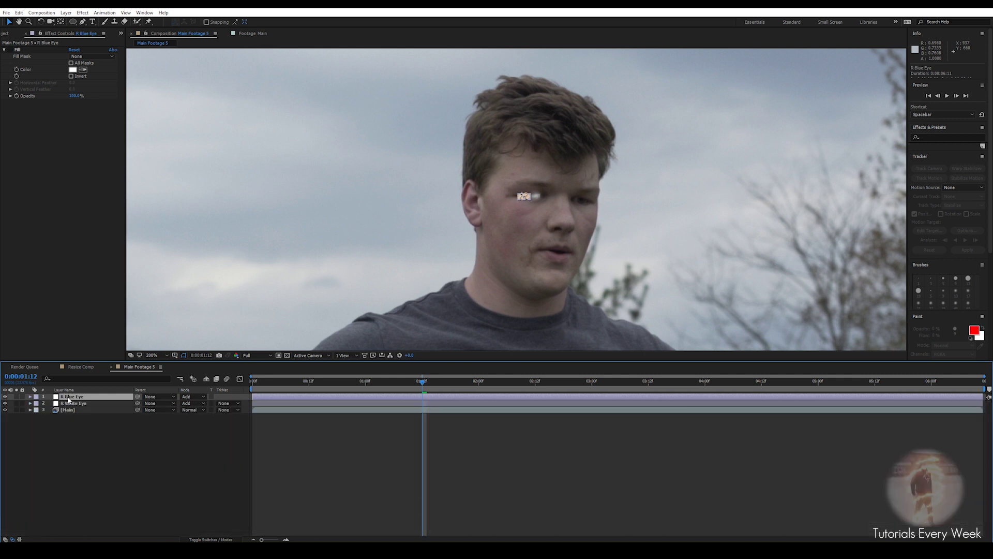
{"action": "double_click", "coordinate": [15, 50]}
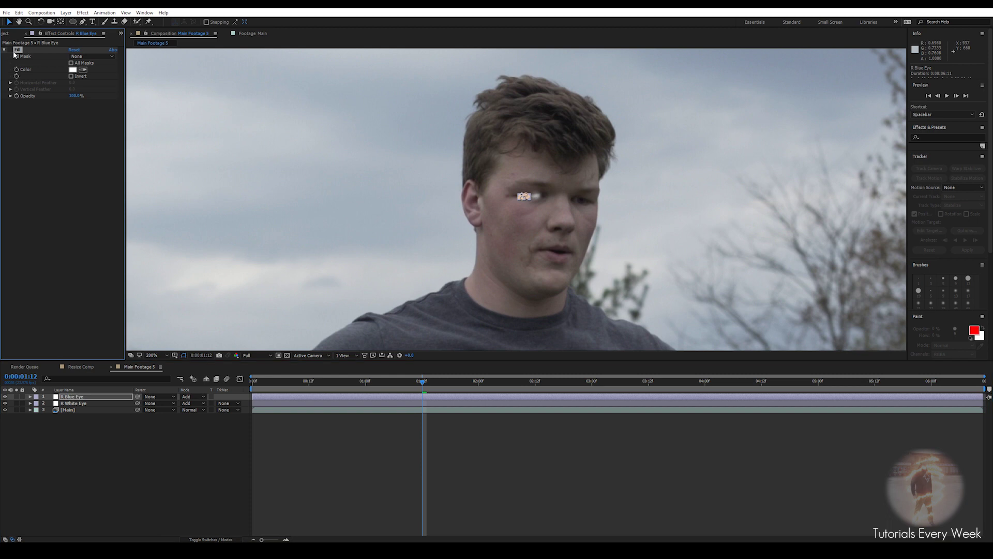
{"action": "left_click", "coordinate": [10, 50]}
{"action": "left_click", "coordinate": [191, 397]}
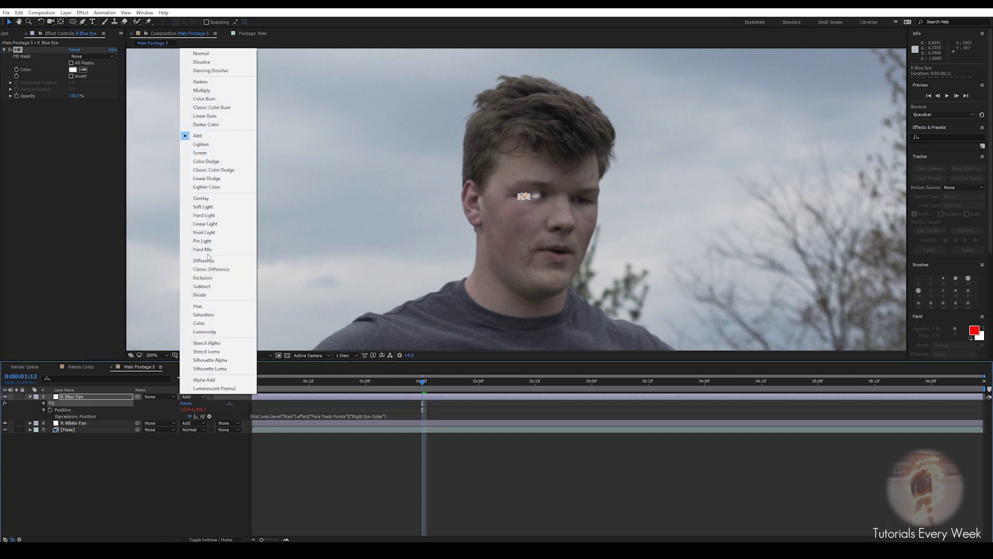
{"action": "left_click", "coordinate": [206, 207]}
{"action": "scroll", "coordinate": [522, 205], "scroll_direction": "up", "scroll_amount": 4}
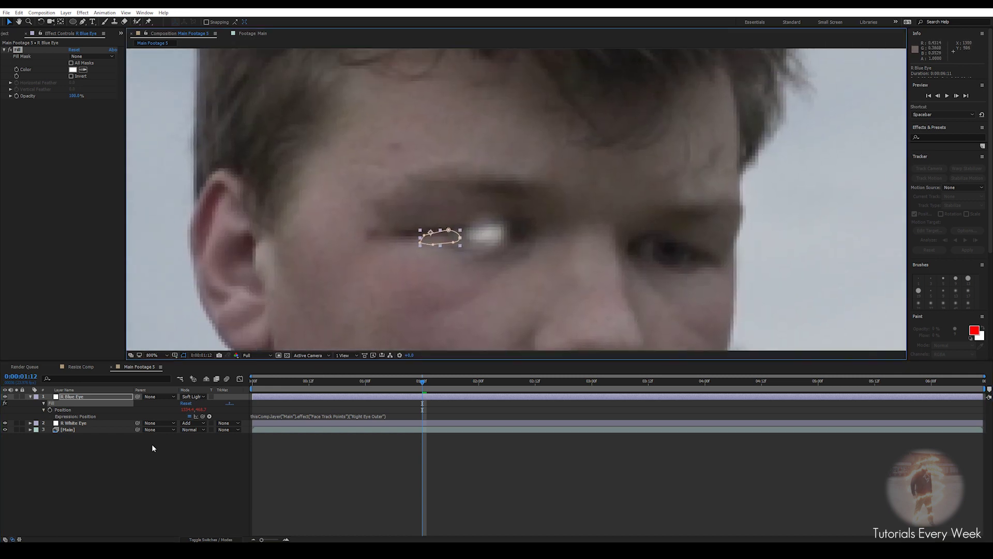
- At 0:00:06:10, delete the copied Mask 1 from the R Blue Eye layer
{"action": "left_click_drag", "start_coordinate": [421, 384], "coordinate": [978, 383]}
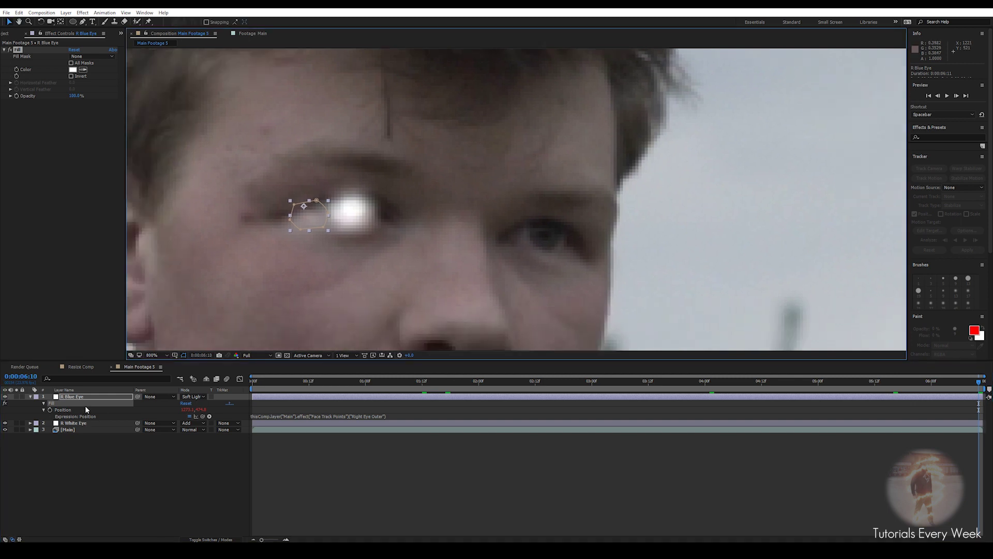
{"action": "key", "text": "m"}
{"action": "left_click", "coordinate": [62, 403]}
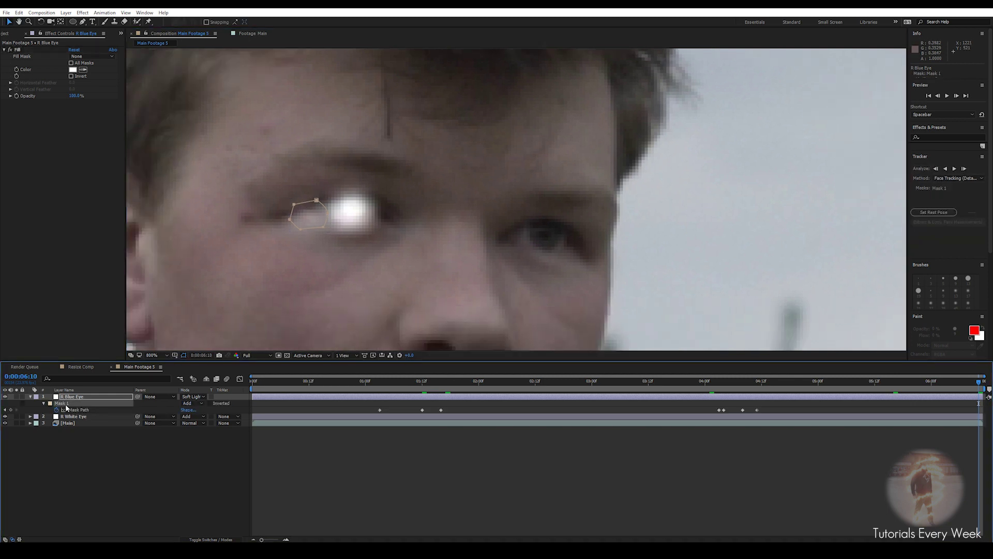
{"action": "key", "text": "Delete"}
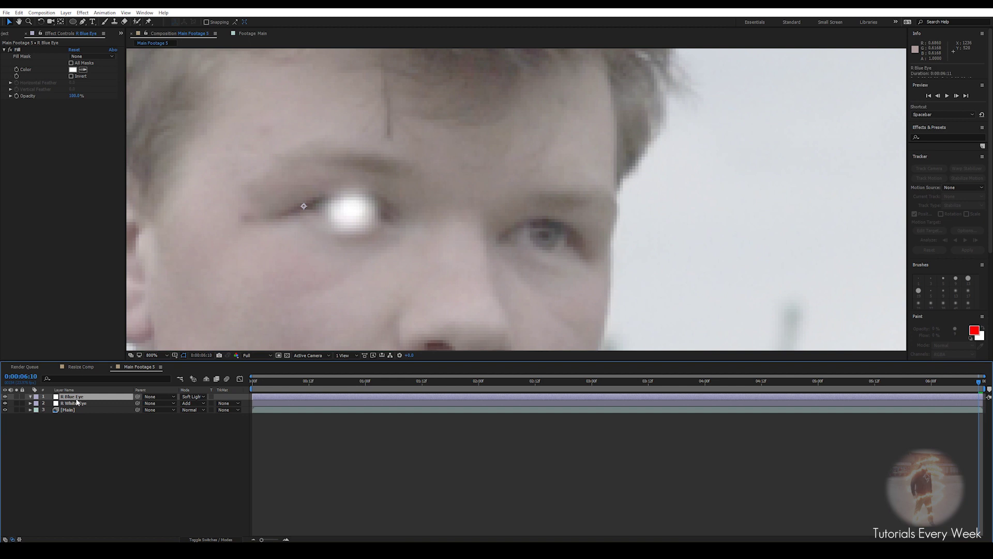
- Hide R White Eye and draw a closed seven-point Pen mask on R Blue Eye around the whole eye opening
{"action": "key", "text": "g"}
{"action": "left_click", "coordinate": [5, 409]}
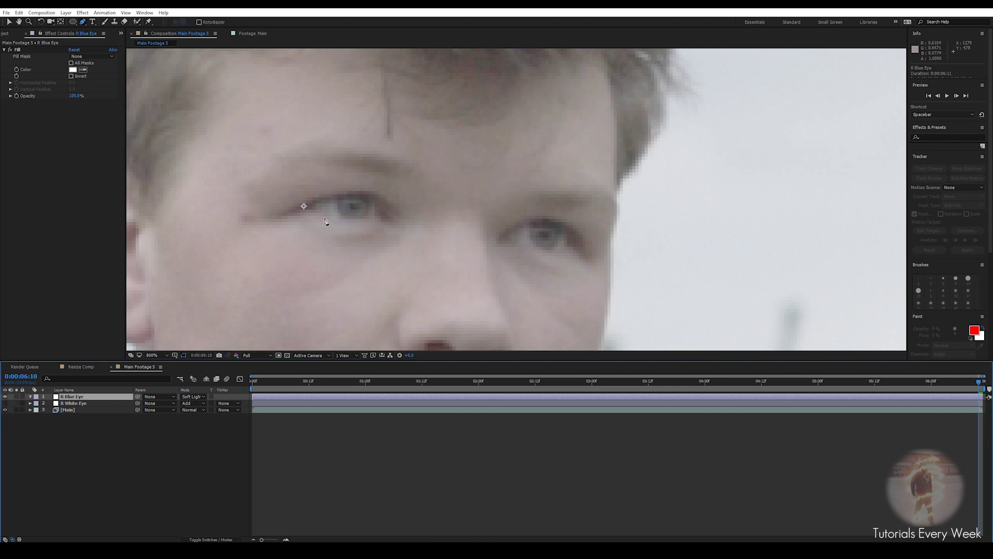
{"action": "left_click", "coordinate": [312, 208]}
{"action": "left_click", "coordinate": [329, 198]}
{"action": "left_click", "coordinate": [361, 195]}
{"action": "left_click", "coordinate": [380, 200]}
{"action": "left_click", "coordinate": [392, 217]}
{"action": "left_click", "coordinate": [374, 219]}
{"action": "left_click", "coordinate": [341, 219]}
{"action": "left_click", "coordinate": [312, 208]}
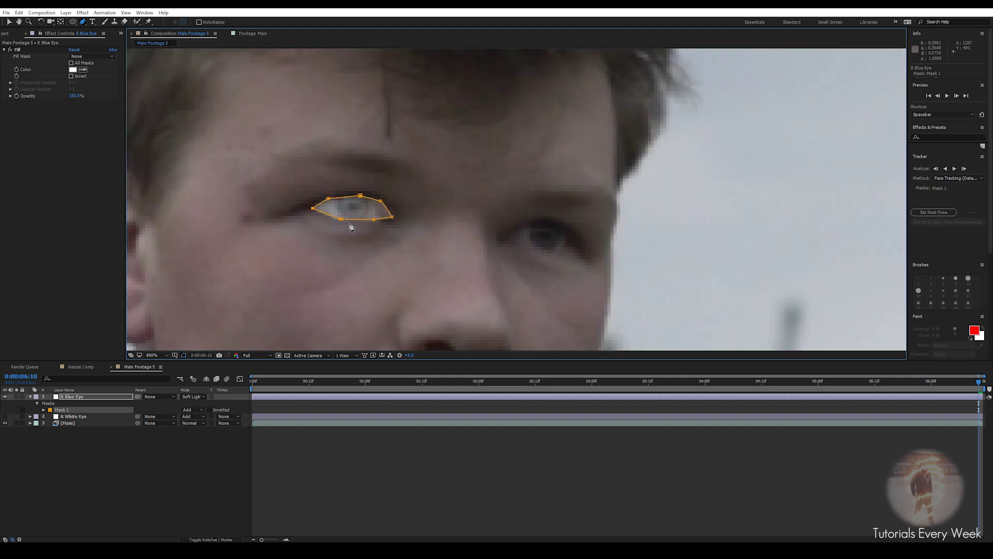
- Increase the feather of R Blue Eye's new mask to soften its edges, and reveal its Mask Path property
{"action": "key", "text": "f"}
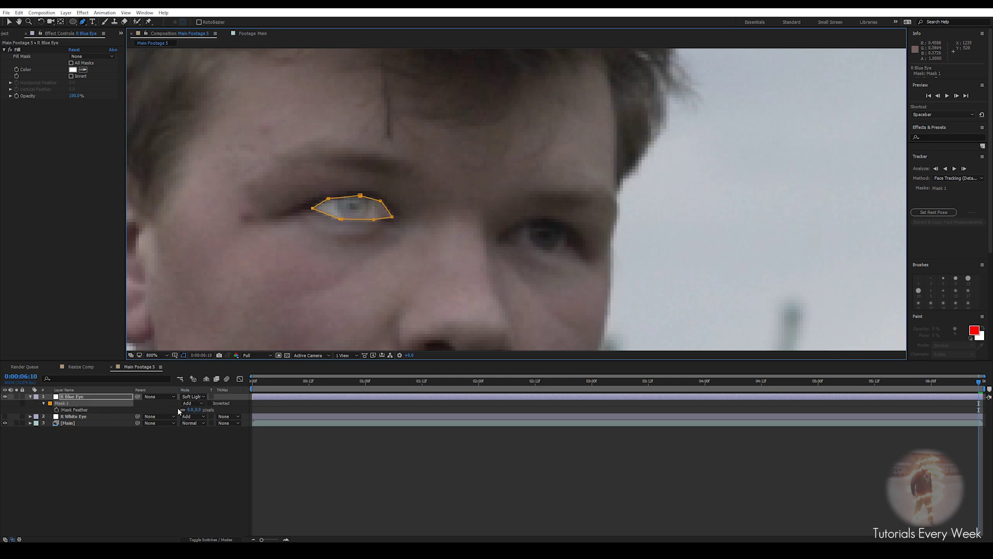
{"action": "left_click_drag", "start_coordinate": [191, 409], "coordinate": [193, 411]}
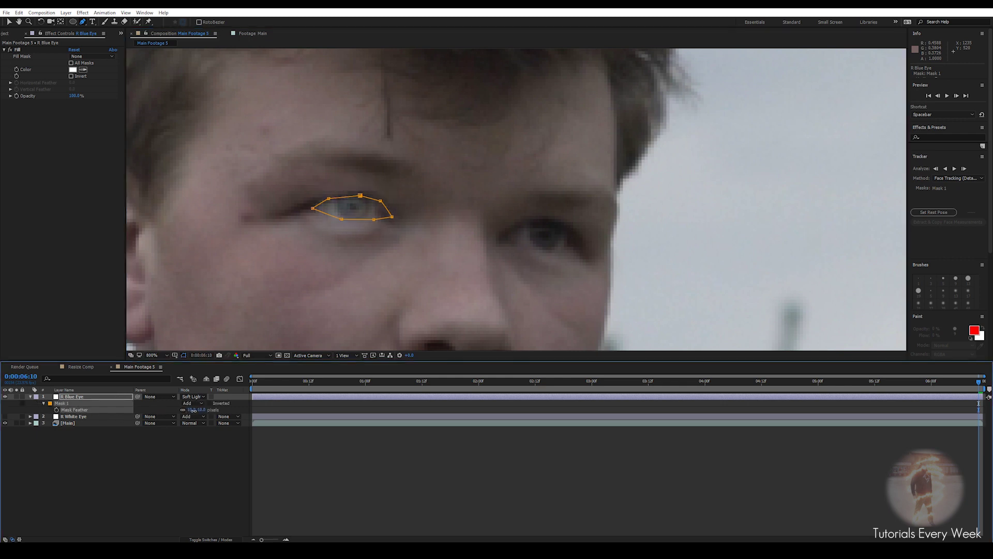
{"action": "key", "text": "f"}
{"action": "key", "text": "m"}
{"action": "left_click", "coordinate": [81, 398]}
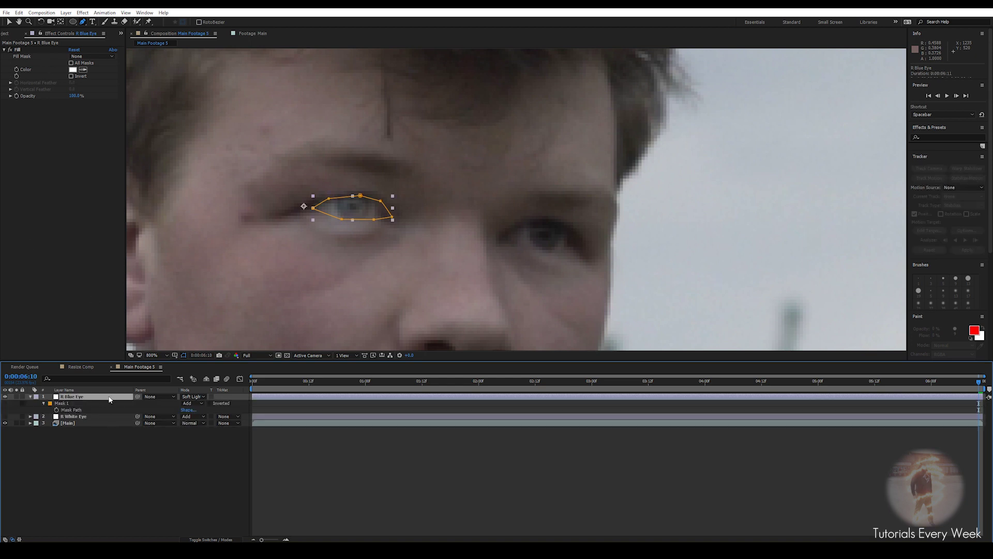
- Reveal R Blue Eye's layer opacity and lower it slightly from full strength
{"action": "key", "text": "t"}
{"action": "left_click_drag", "start_coordinate": [184, 407], "coordinate": [178, 408]}
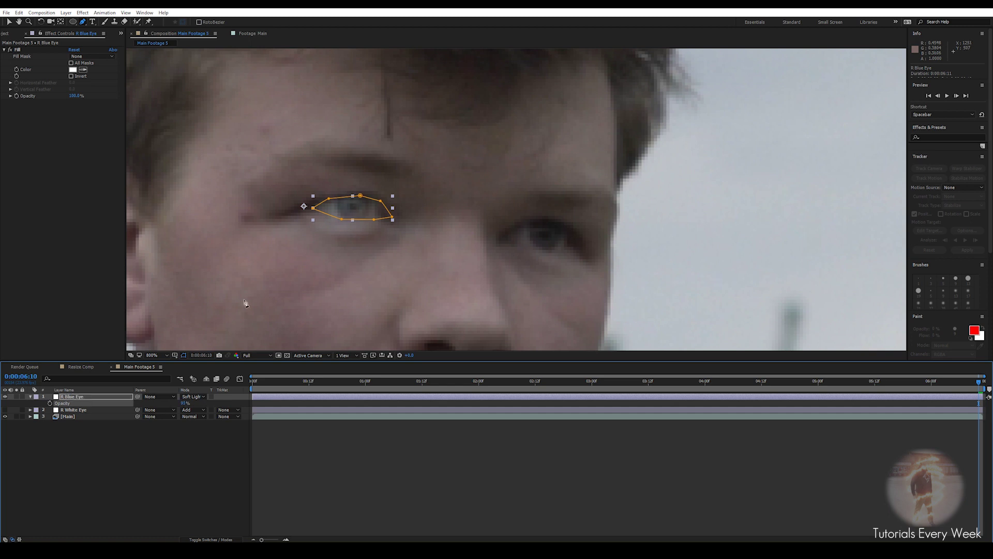
{"action": "left_click", "coordinate": [384, 443]}
{"action": "key", "text": "comma"}
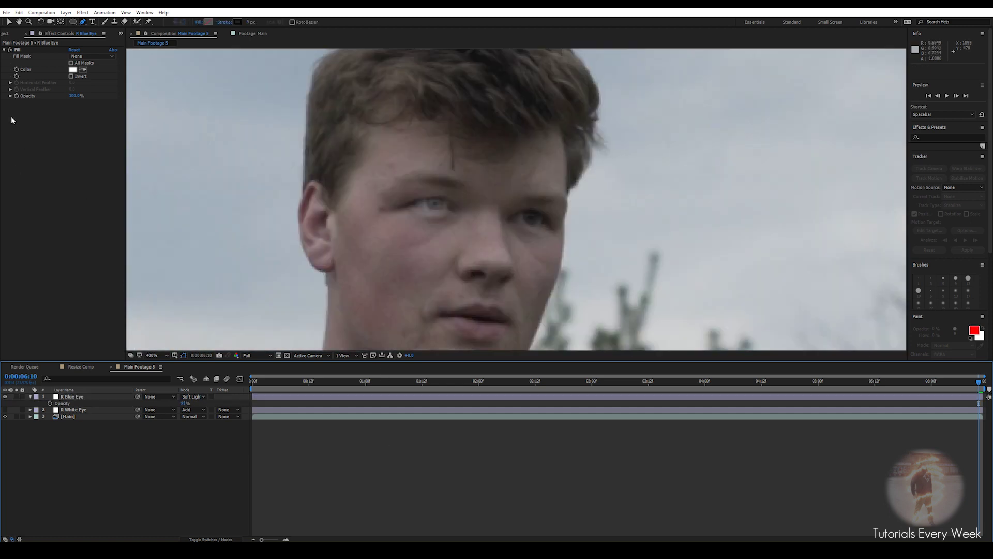
- Set R Blue Eye's Fill color to a bright blue with hue 200, saturation 85 and brightness 95
{"action": "left_click", "coordinate": [72, 69]}
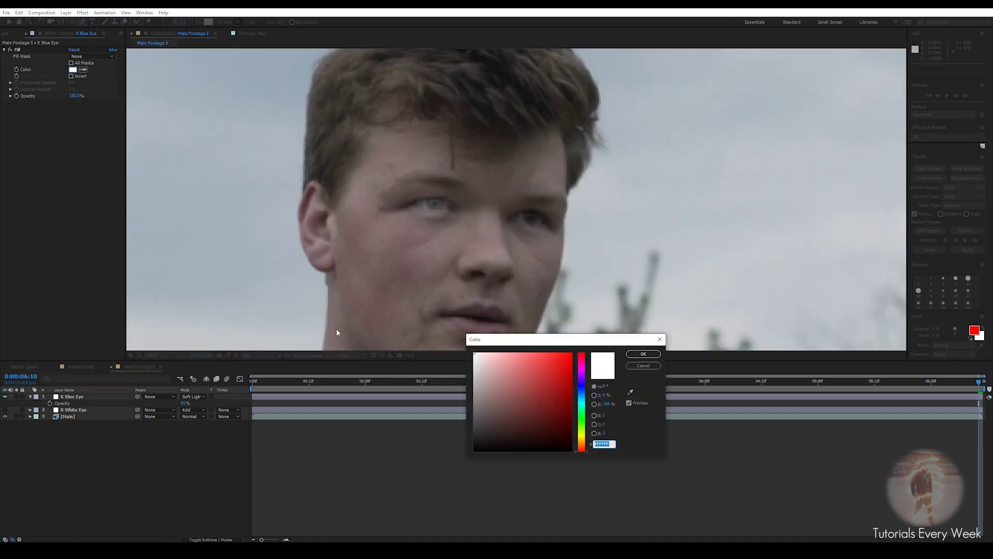
{"action": "left_click", "coordinate": [583, 396]}
{"action": "left_click", "coordinate": [614, 386]}
{"action": "type", "text": "200"}
{"action": "key", "text": "Tab"}
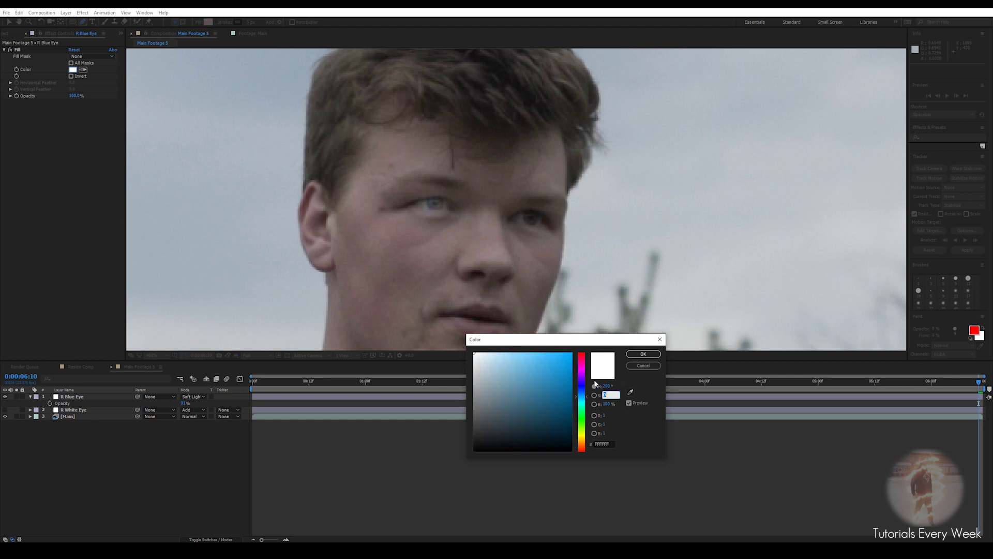
{"action": "type", "text": "85"}
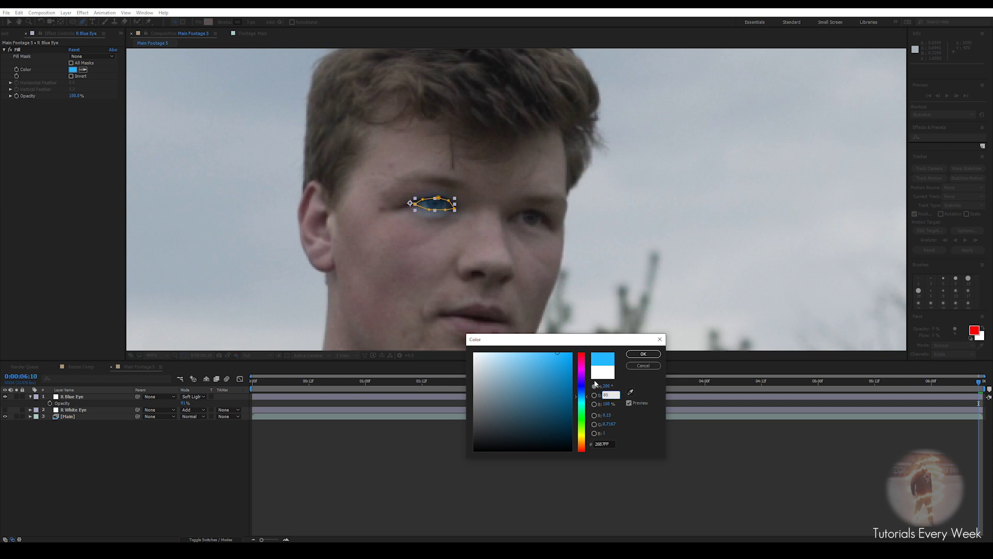
{"action": "key", "text": "Tab"}
{"action": "type", "text": "95"}
{"action": "key", "text": "Return"}
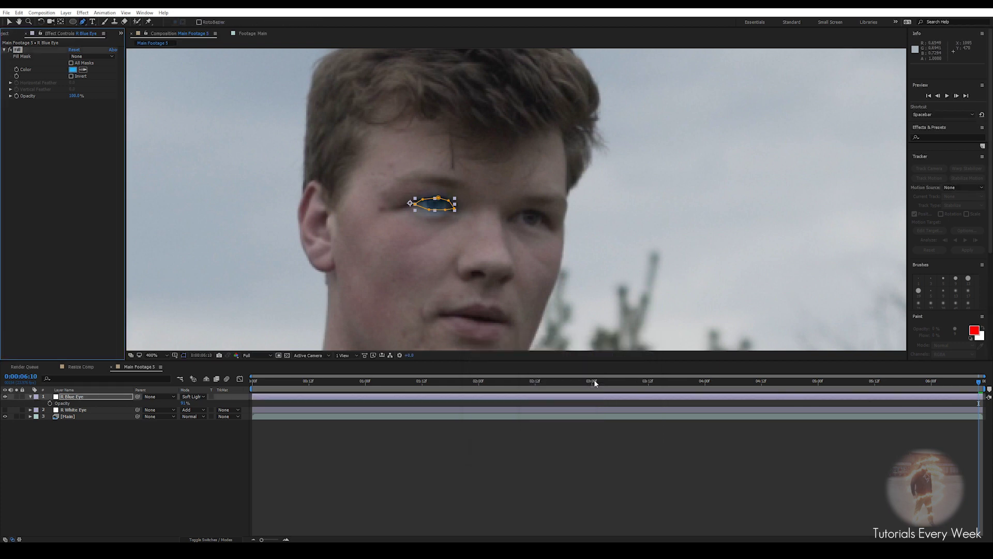
{"action": "left_click", "coordinate": [566, 452]}
- Add a Glow effect to R Blue Eye with Glow Threshold 0% and Glow Intensity 0.2
{"action": "left_click", "coordinate": [608, 397]}
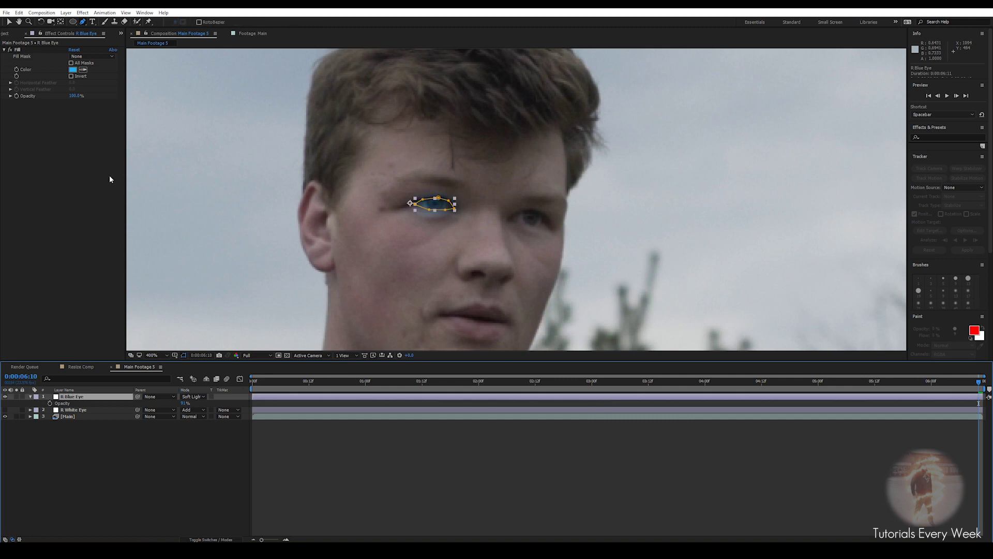
{"action": "key", "text": "ctrl+space"}
{"action": "type", "text": "glow"}
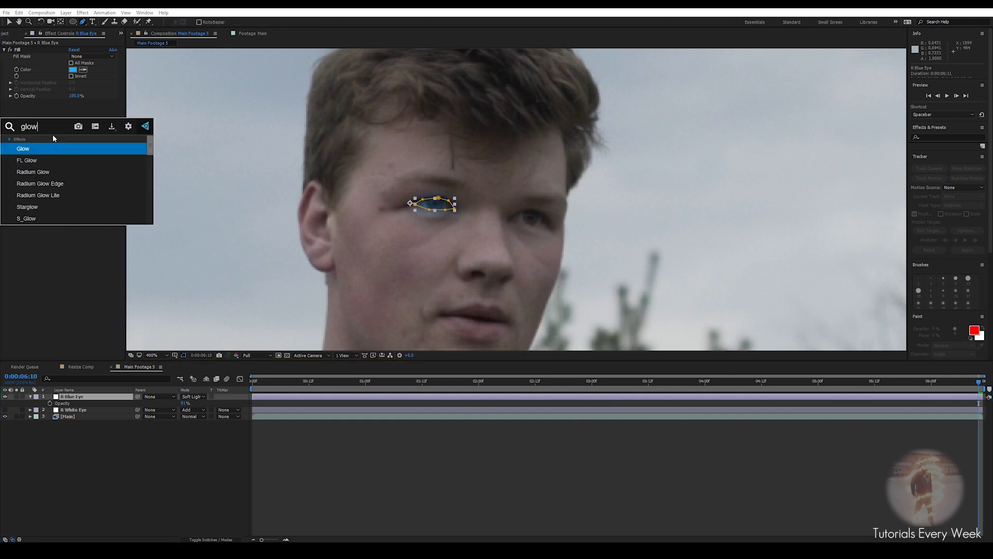
{"action": "key", "text": "Return"}
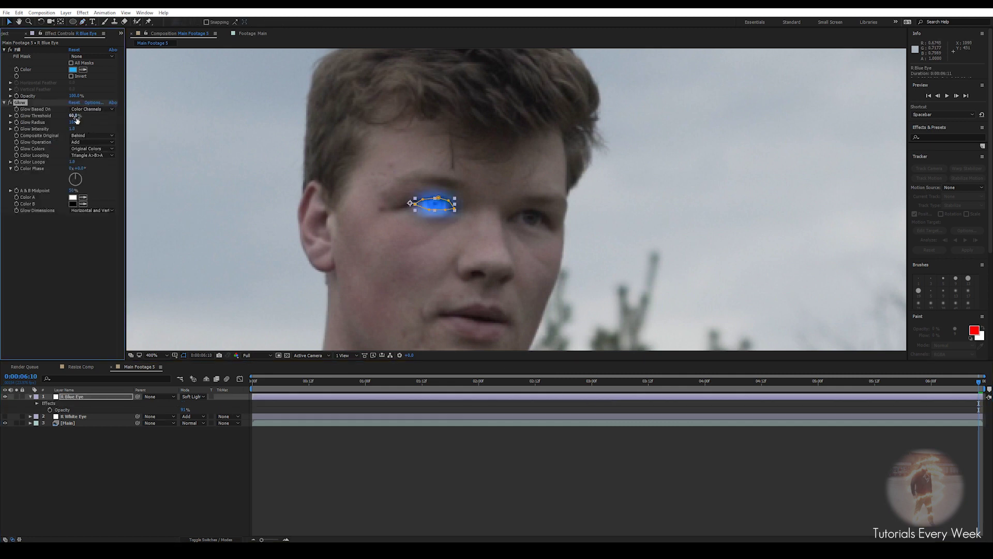
{"action": "left_click_drag", "start_coordinate": [74, 116], "coordinate": [8, 116]}
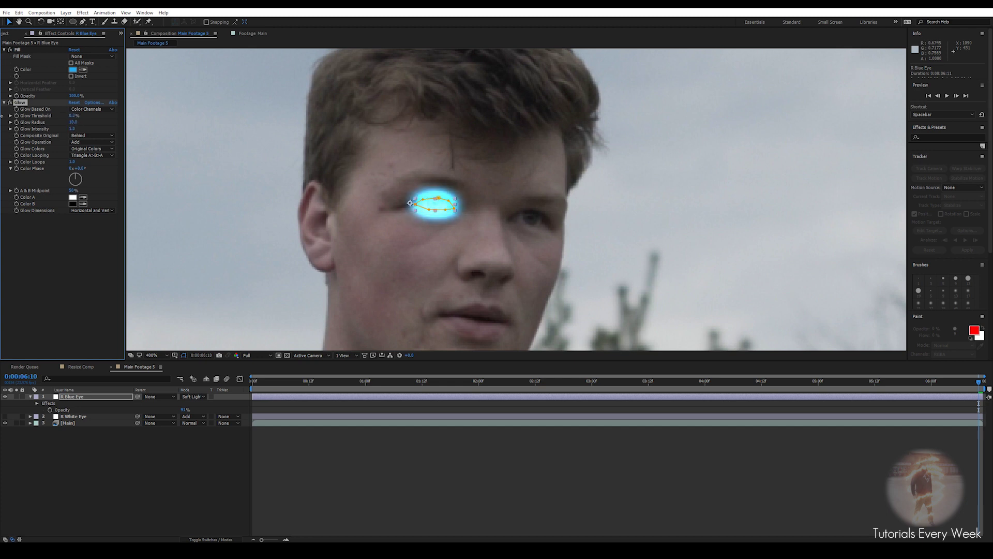
{"action": "left_click", "coordinate": [72, 129]}
{"action": "type", "text": ".5"}
{"action": "key", "text": "Return"}
{"action": "left_click", "coordinate": [539, 458]}
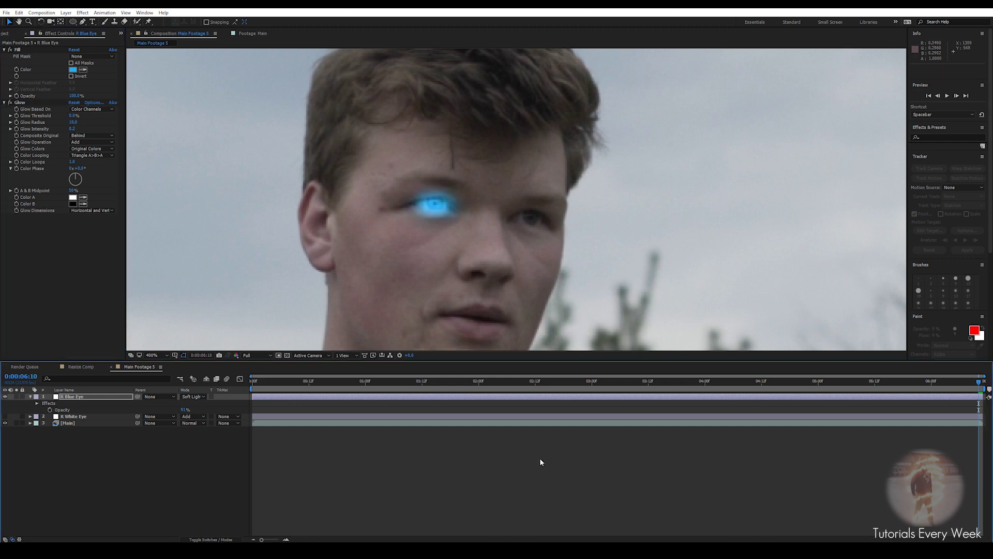
- Turn R White Eye's visibility back on and inspect the white core combined with the blue glow
{"action": "scroll", "coordinate": [457, 219], "scroll_direction": "down", "scroll_amount": 2}
{"action": "scroll", "coordinate": [458, 219], "scroll_direction": "up", "scroll_amount": 3}
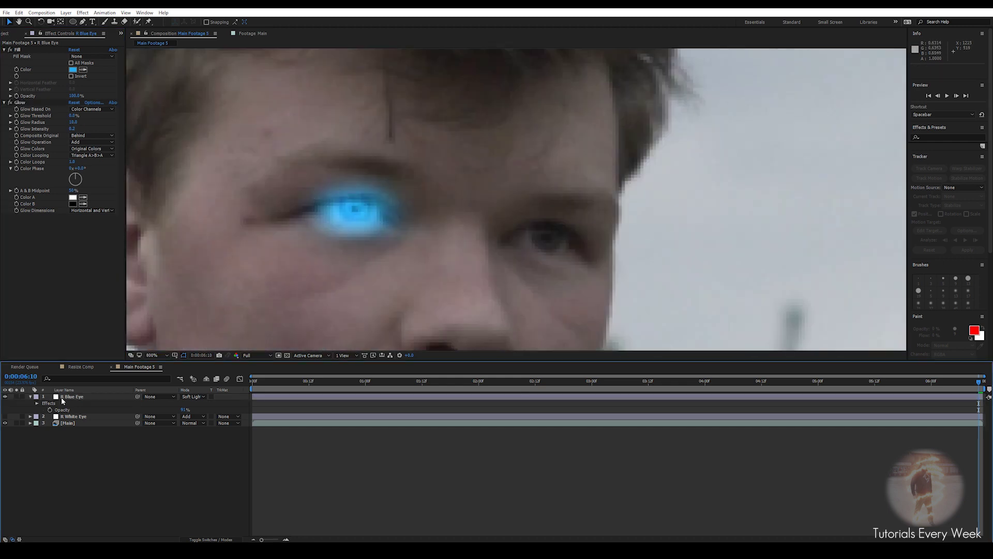
{"action": "left_click", "coordinate": [73, 417]}
{"action": "left_click", "coordinate": [6, 417]}
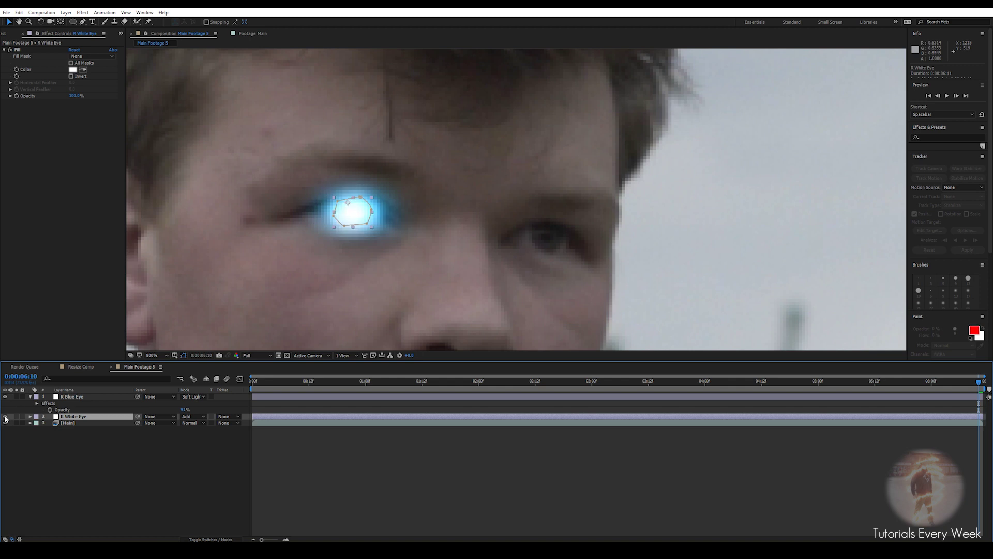
{"action": "left_click", "coordinate": [305, 452]}
{"action": "scroll", "coordinate": [360, 233], "scroll_direction": "down", "scroll_amount": 2}
{"action": "scroll", "coordinate": [360, 232], "scroll_direction": "up", "scroll_amount": 2}
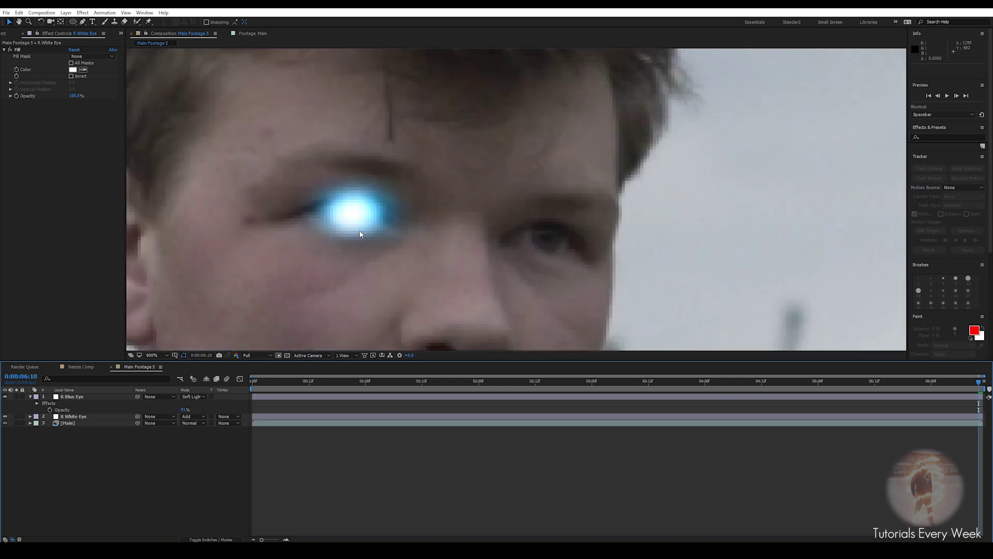
- Add a Tint effect to R Blue Eye with a low Amount to Tint, and compare the eye with and without it
{"action": "left_click", "coordinate": [62, 410]}
{"action": "left_click", "coordinate": [66, 397]}
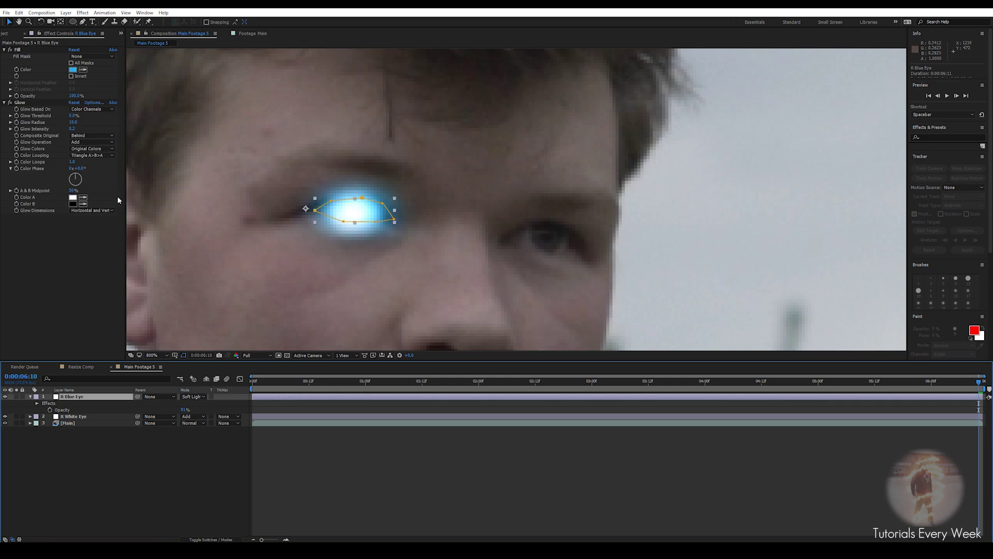
{"action": "key", "text": "ctrl+space"}
{"action": "type", "text": "tint"}
{"action": "key", "text": "Return"}
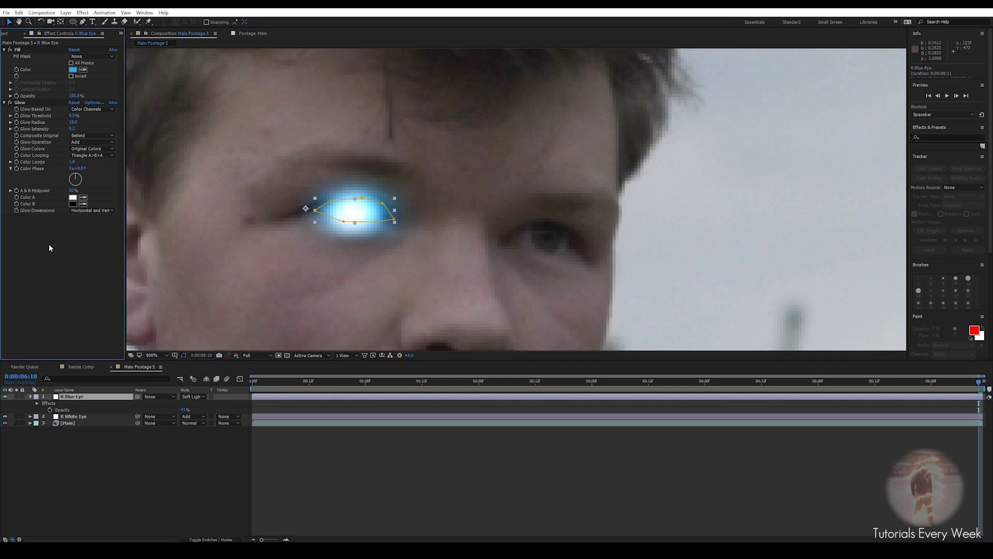
{"action": "left_click_drag", "start_coordinate": [31, 237], "coordinate": [35, 236]}
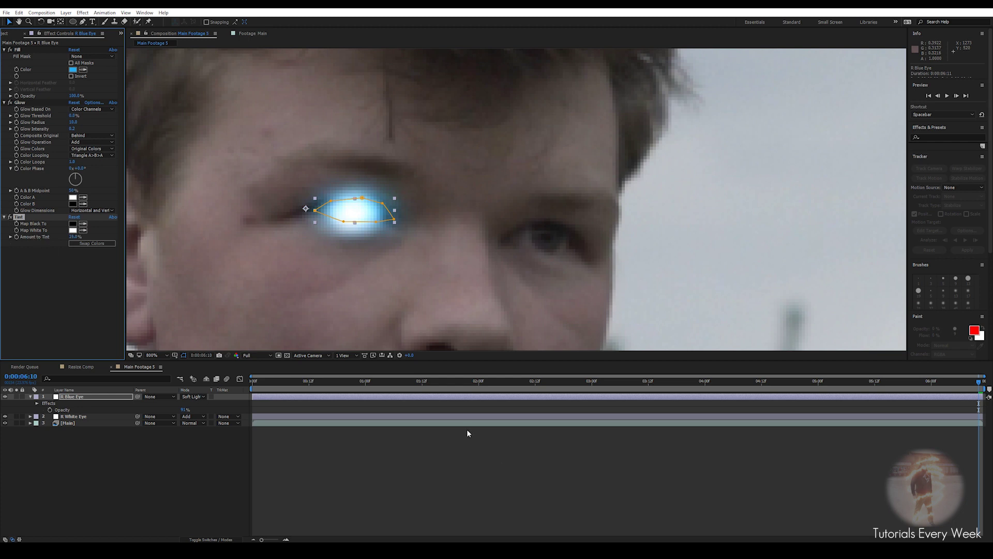
{"action": "key", "text": "F2"}
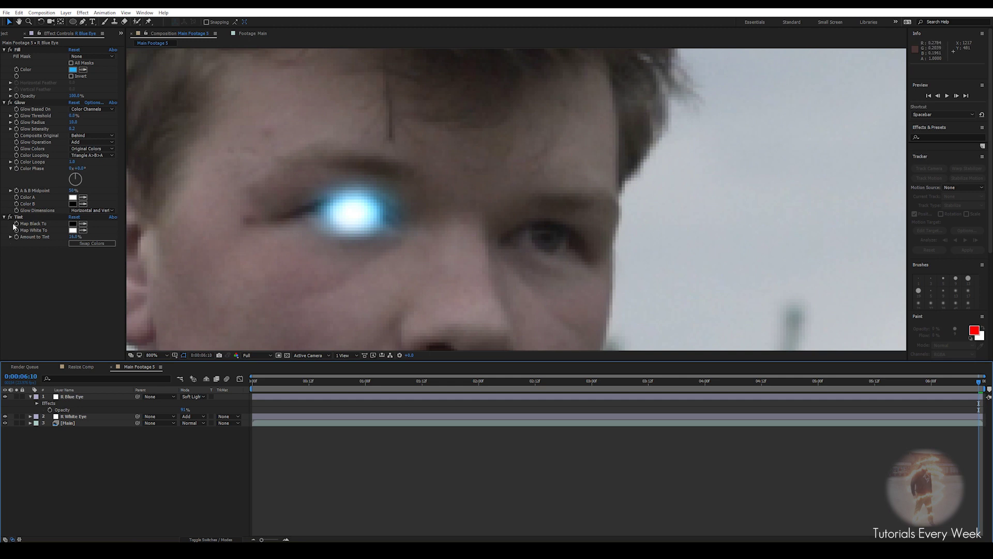
{"action": "left_click", "coordinate": [10, 218]}
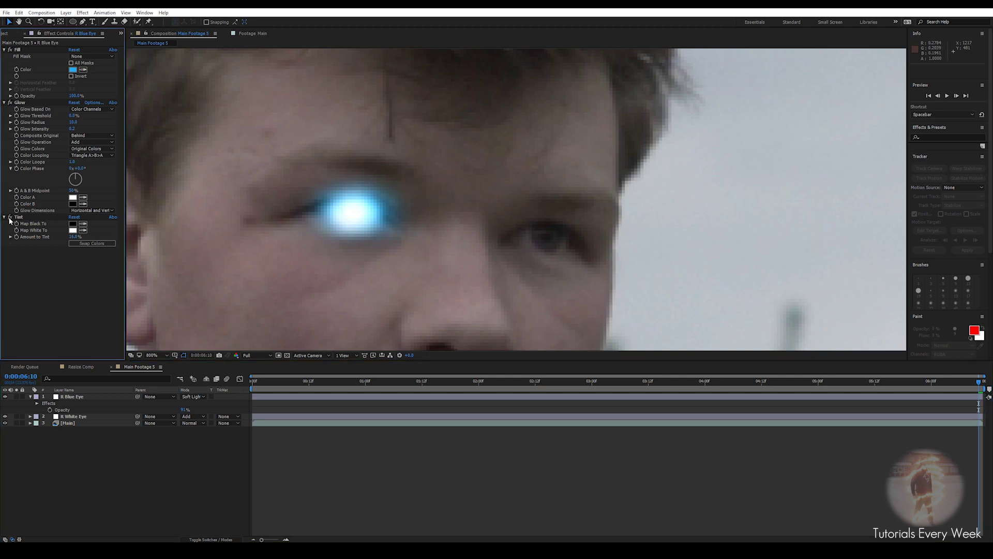
- Set R Blue Eye's Mask 1 feather to 17 pixels and its mask expansion to 2 pixels
{"action": "left_click", "coordinate": [70, 397]}
{"action": "key", "text": "f"}
{"action": "left_click", "coordinate": [194, 409]}
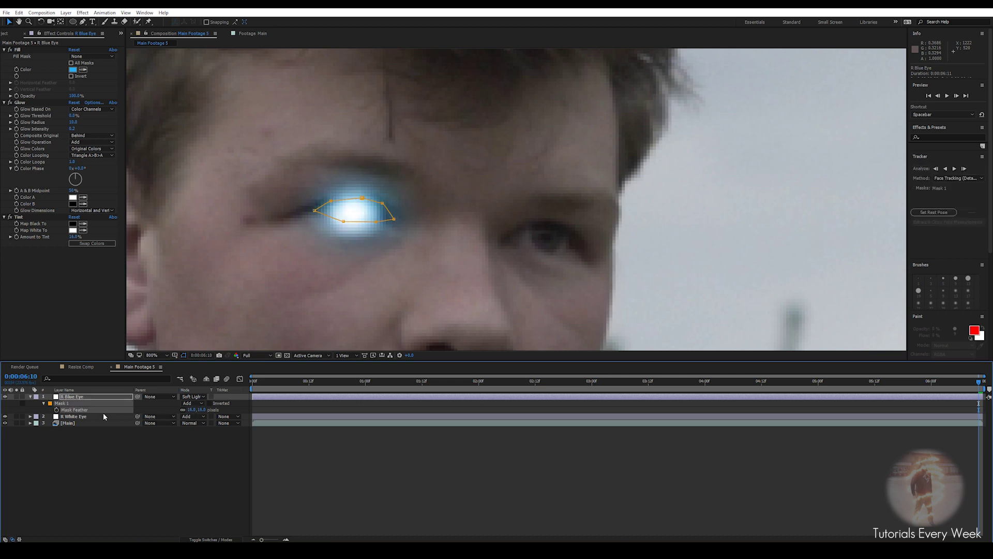
{"action": "key", "text": "m"}
{"action": "key", "text": "m"}
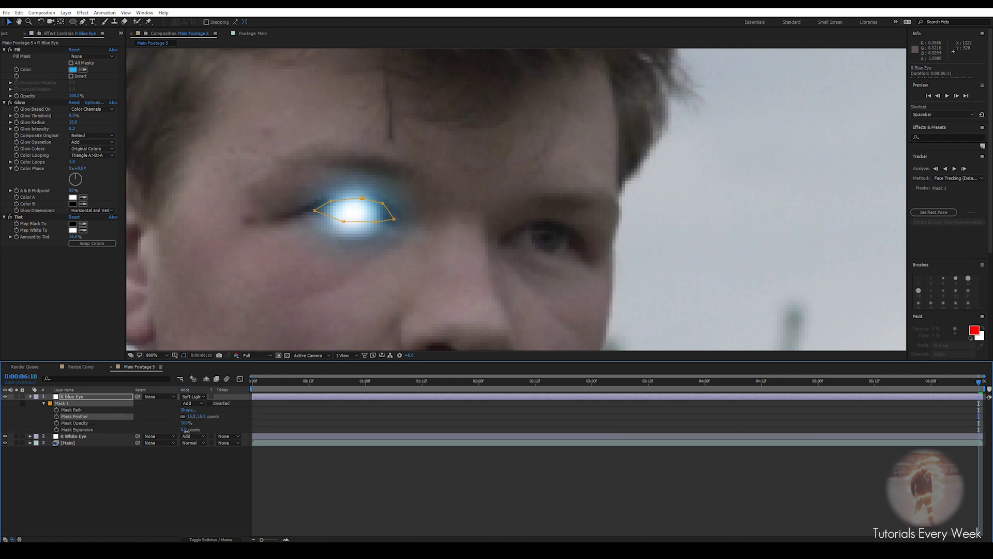
{"action": "left_click_drag", "start_coordinate": [187, 431], "coordinate": [193, 431]}
{"action": "left_click", "coordinate": [185, 431]}
{"action": "type", "text": "2"}
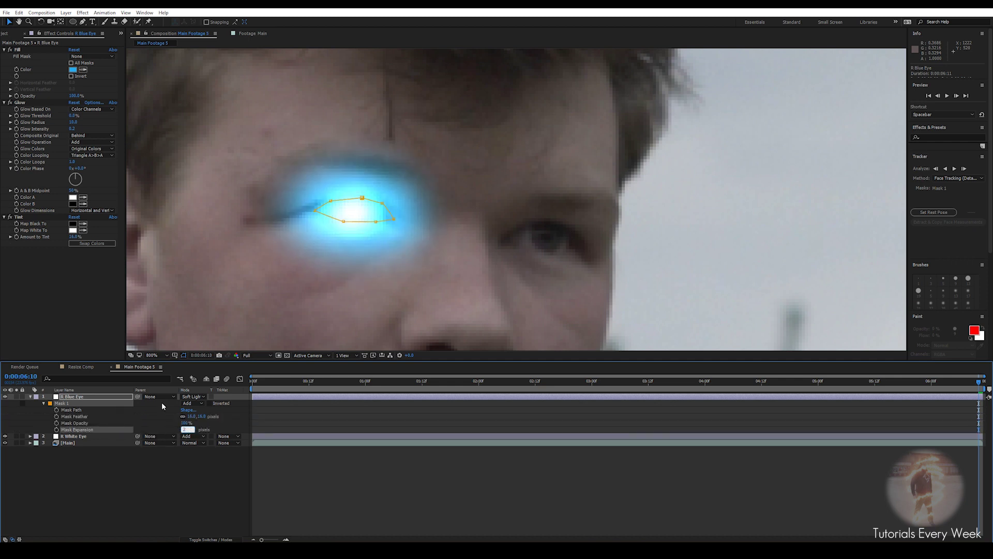
{"action": "key", "text": "Return"}
{"action": "left_click_drag", "start_coordinate": [189, 416], "coordinate": [192, 416]}
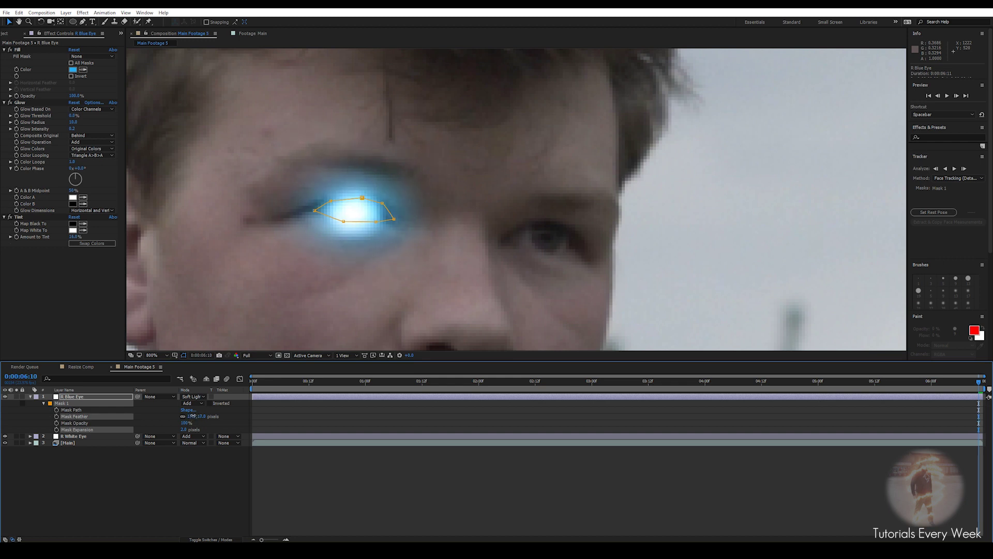
- Check the glow at 0:00:04:17 and lower R White Eye's layer opacity to 92%
{"action": "scroll", "coordinate": [386, 240], "scroll_direction": "down", "scroll_amount": 6}
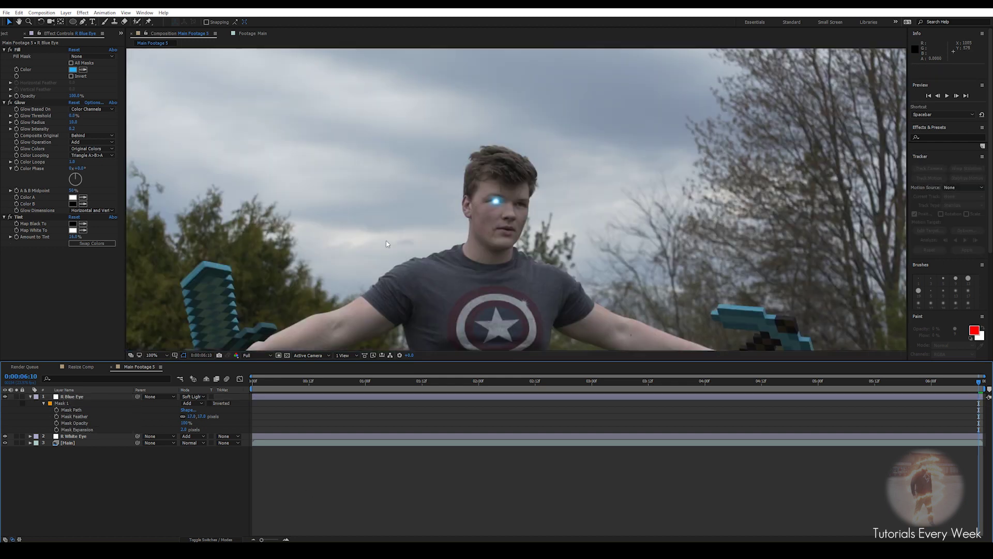
{"action": "scroll", "coordinate": [386, 243], "scroll_direction": "up", "scroll_amount": 6}
{"action": "left_click", "coordinate": [785, 384]}
{"action": "scroll", "coordinate": [598, 300], "scroll_direction": "down", "scroll_amount": 8}
{"action": "scroll", "coordinate": [559, 287], "scroll_direction": "up", "scroll_amount": 4}
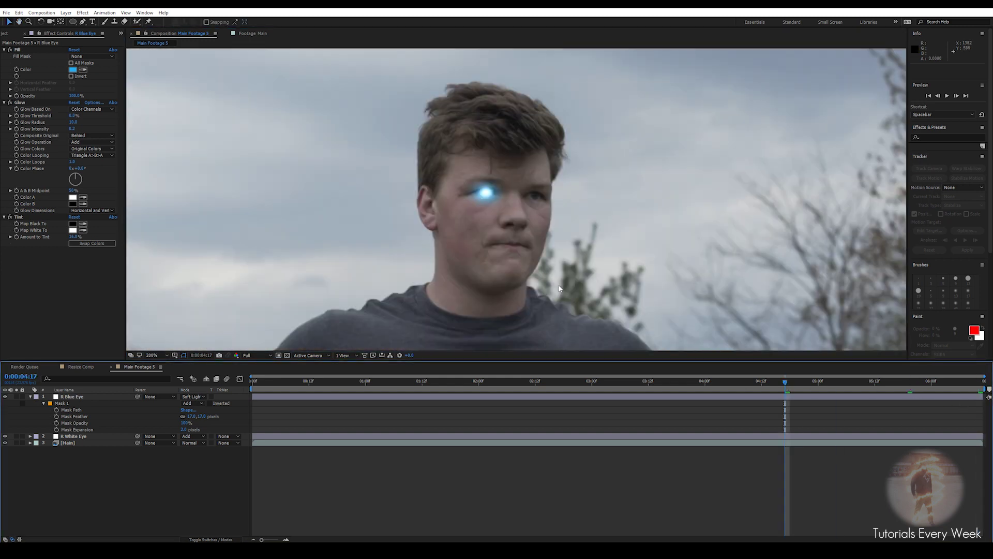
{"action": "scroll", "coordinate": [558, 285], "scroll_direction": "up", "scroll_amount": 3}
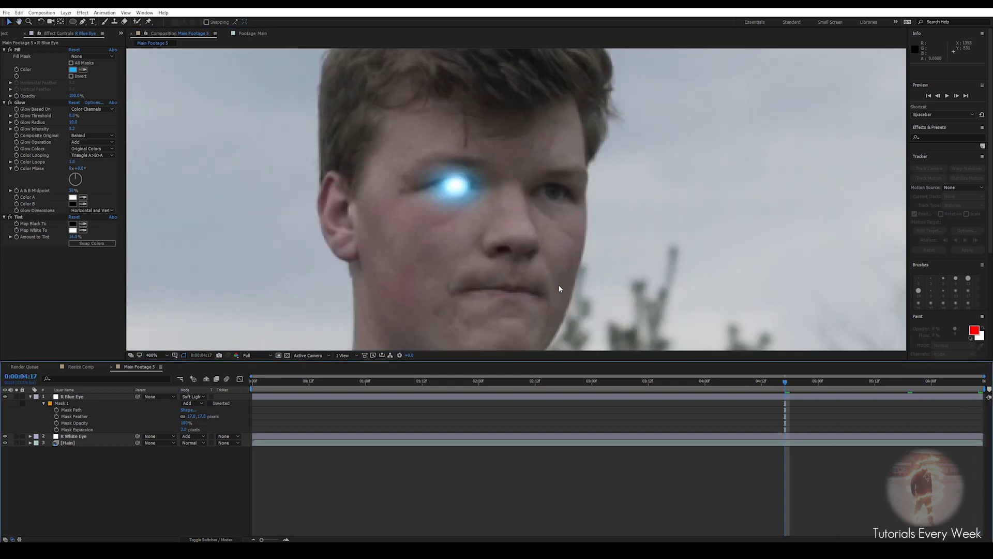
{"action": "left_click", "coordinate": [77, 436]}
{"action": "key", "text": "t"}
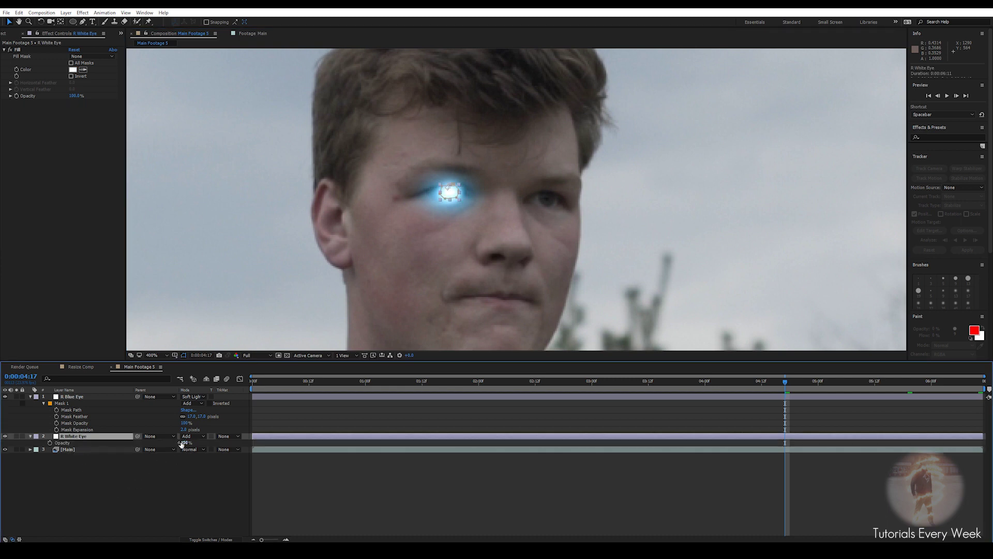
{"action": "left_click_drag", "start_coordinate": [180, 443], "coordinate": [178, 443]}
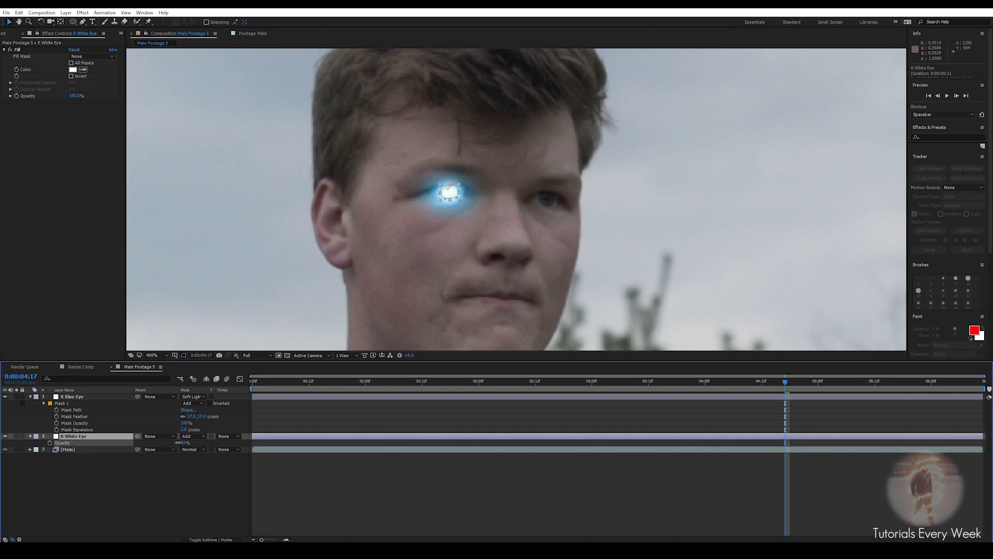
{"action": "left_click", "coordinate": [410, 479]}
{"action": "scroll", "coordinate": [371, 309], "scroll_direction": "down", "scroll_amount": 1}
{"action": "scroll", "coordinate": [464, 213], "scroll_direction": "up", "scroll_amount": 2}
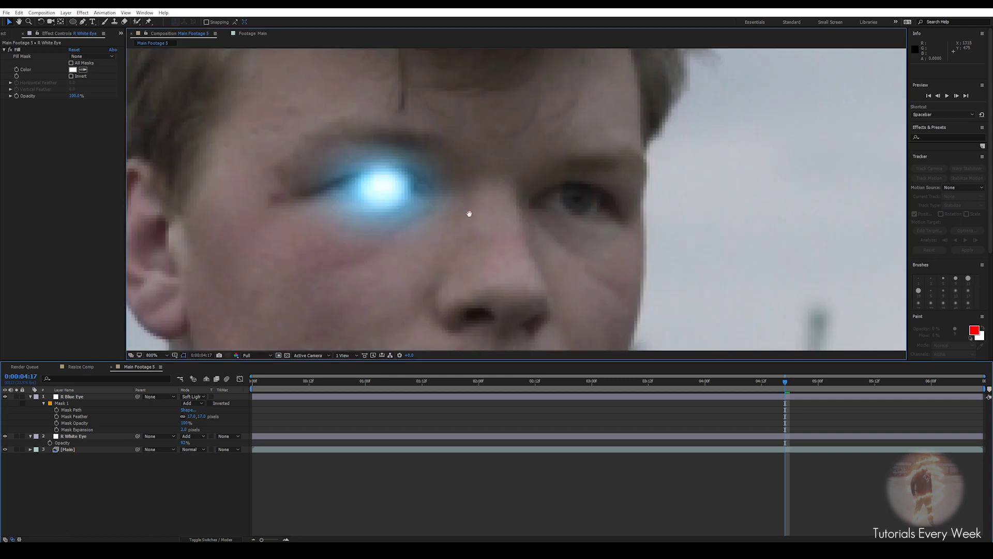
{"action": "left_click_drag", "start_coordinate": [469, 213], "coordinate": [479, 218]}
- Collapse both eye layers, duplicate R White Eye, and place the copy at the top of the layer stack
{"action": "left_click", "coordinate": [29, 396]}
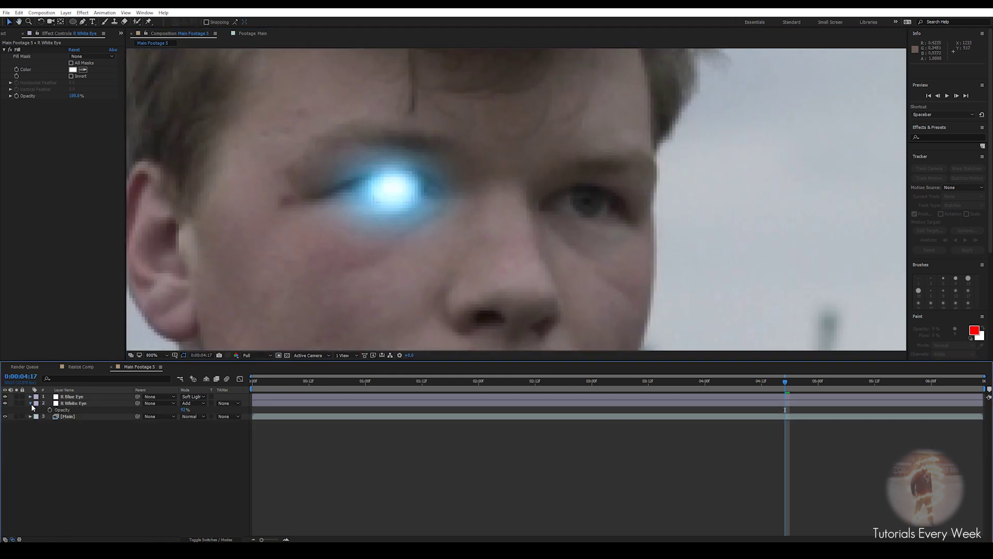
{"action": "left_click", "coordinate": [30, 403]}
{"action": "left_click", "coordinate": [88, 404]}
{"action": "left_click", "coordinate": [313, 423]}
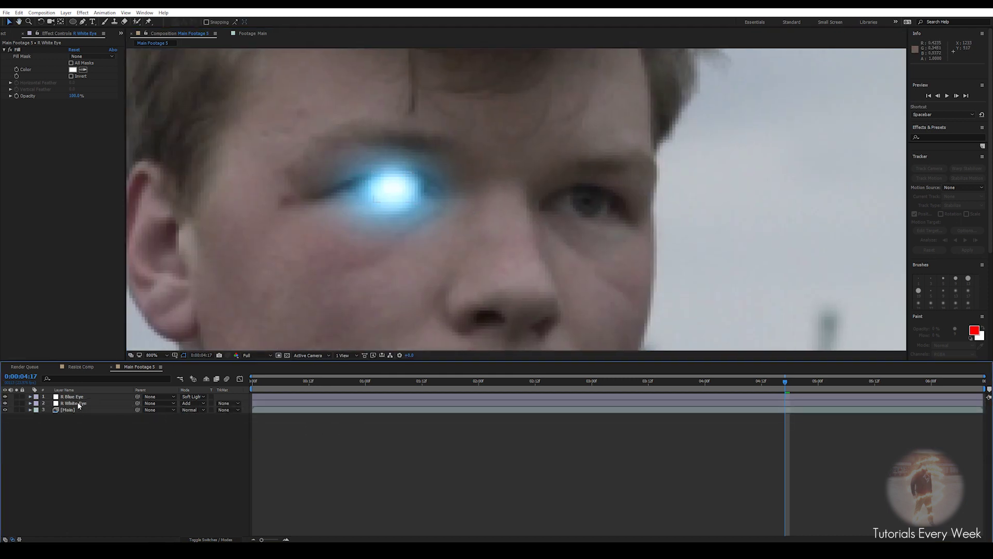
{"action": "left_click", "coordinate": [79, 404]}
{"action": "key", "text": "ctrl+d"}
{"action": "left_click_drag", "start_coordinate": [78, 404], "coordinate": [76, 397]}
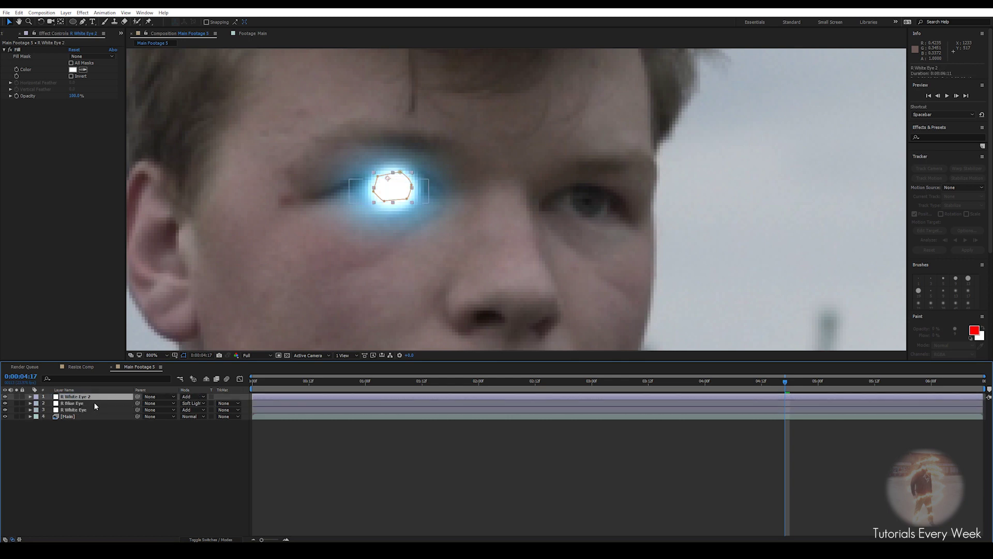
- Link R White Eye 2's Position by expression to the Left Pupil face track point of the Main layer, and collapse the layers
{"action": "key", "text": "p"}
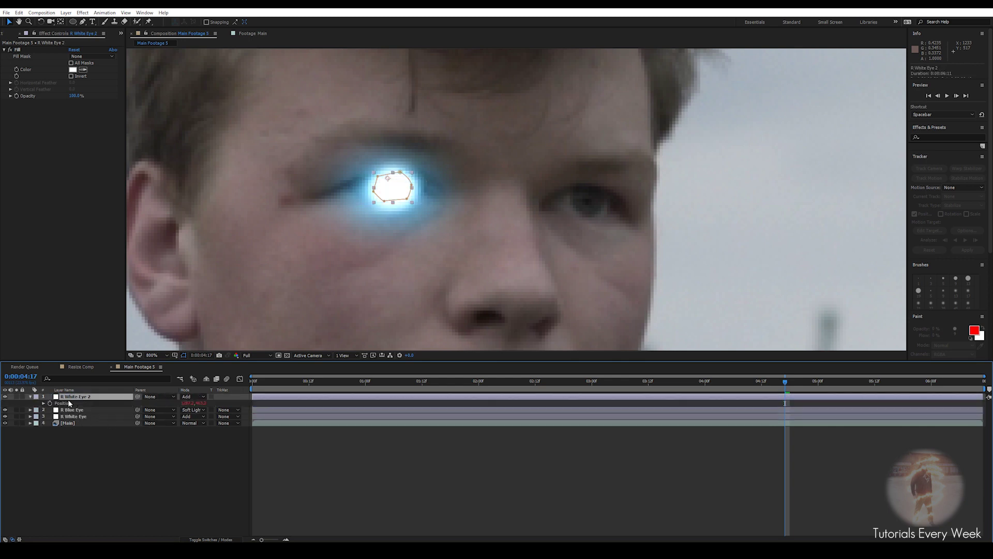
{"action": "left_click", "coordinate": [59, 424]}
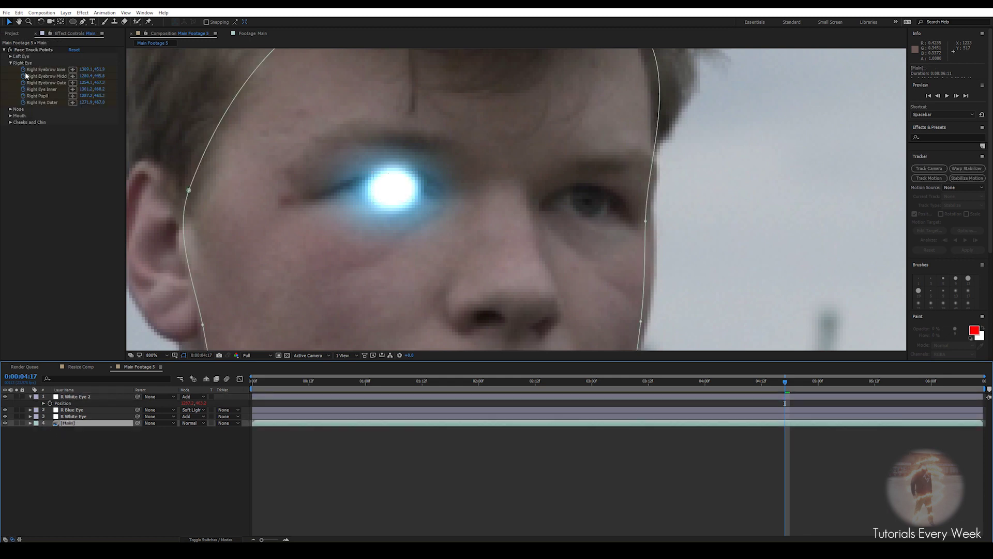
{"action": "left_click", "coordinate": [10, 63]}
{"action": "left_click", "coordinate": [10, 58]}
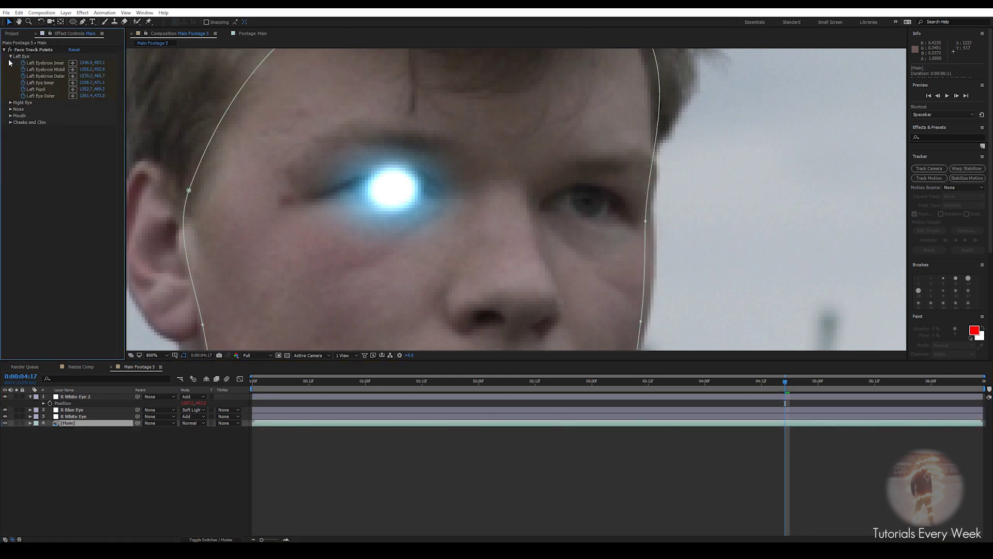
{"action": "left_click", "coordinate": [30, 423]}
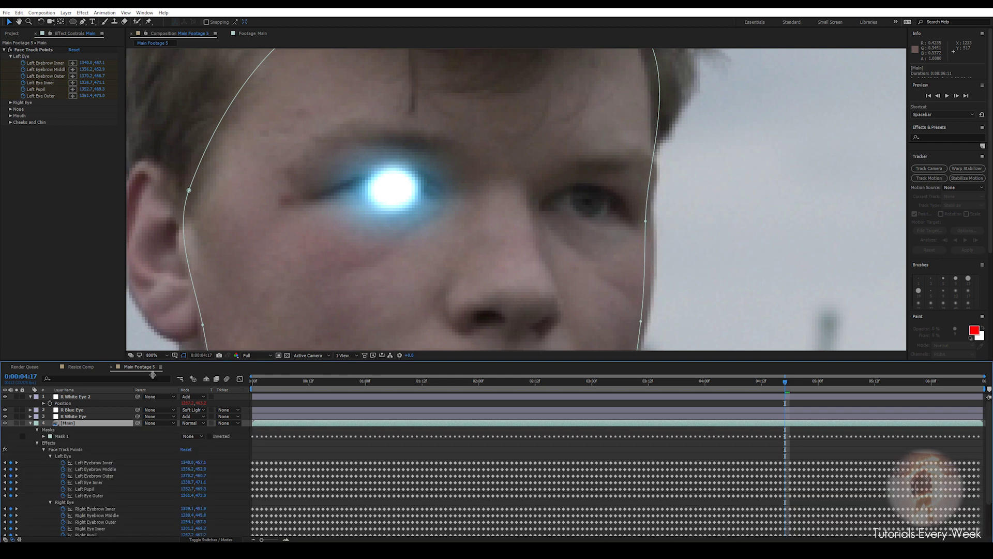
{"action": "left_click", "coordinate": [61, 404]}
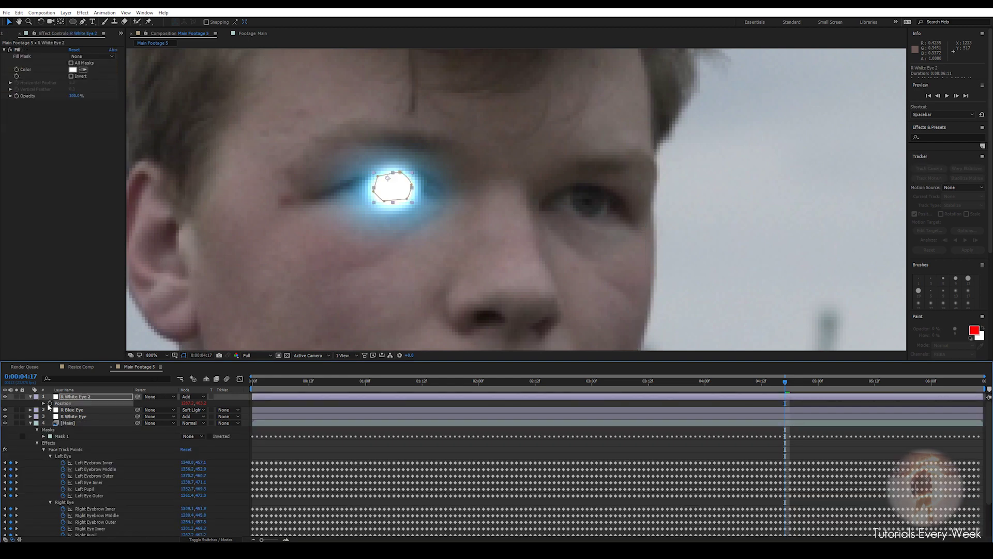
{"action": "left_click", "coordinate": [49, 403], "text": "alt"}
{"action": "type", "text": "thisComp.layer(\"Main\").effect(\"Face Track Points\")(\"Right Pupil\")"}
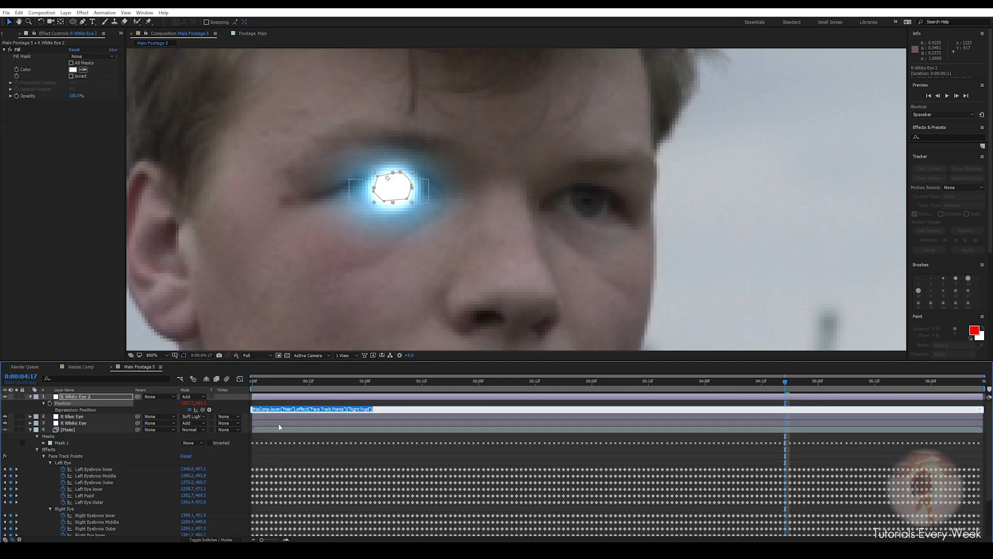
{"action": "left_click_drag", "start_coordinate": [202, 410], "coordinate": [95, 495]}
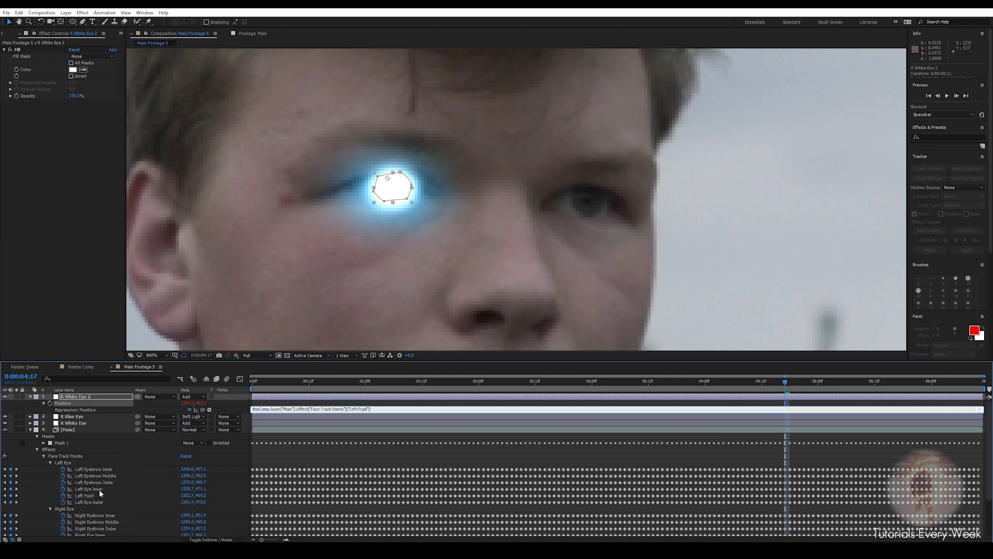
{"action": "left_click", "coordinate": [262, 402]}
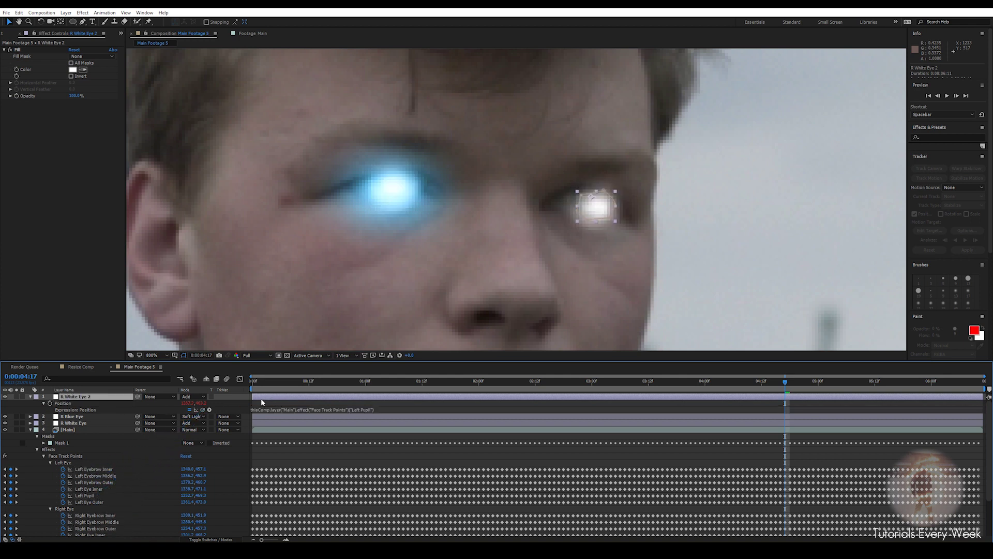
{"action": "left_click", "coordinate": [30, 396]}
{"action": "left_click", "coordinate": [30, 416]}
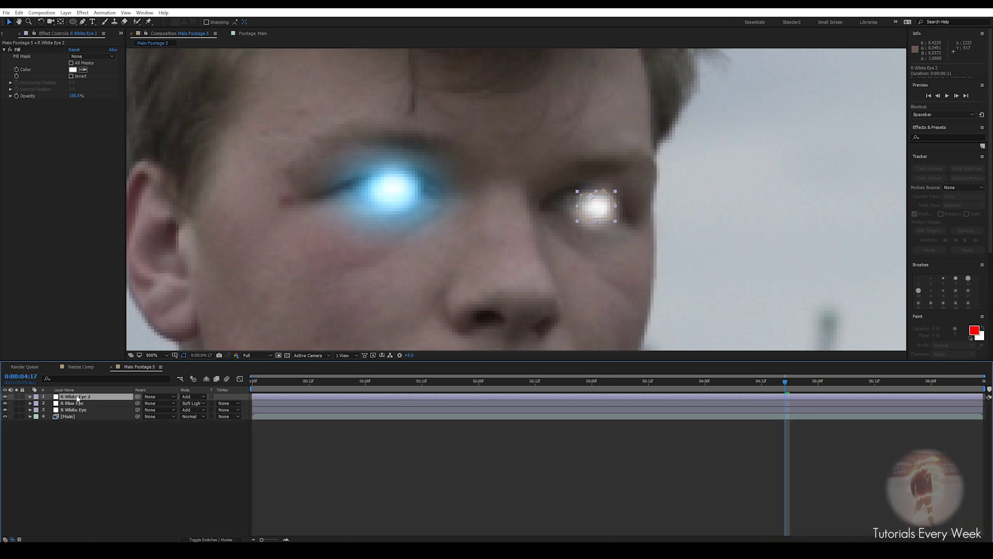
- At 0:00:06:10, delete R White Eye 2's Mask 1 and lower the layer's opacity to 0%
{"action": "key", "text": "End"}
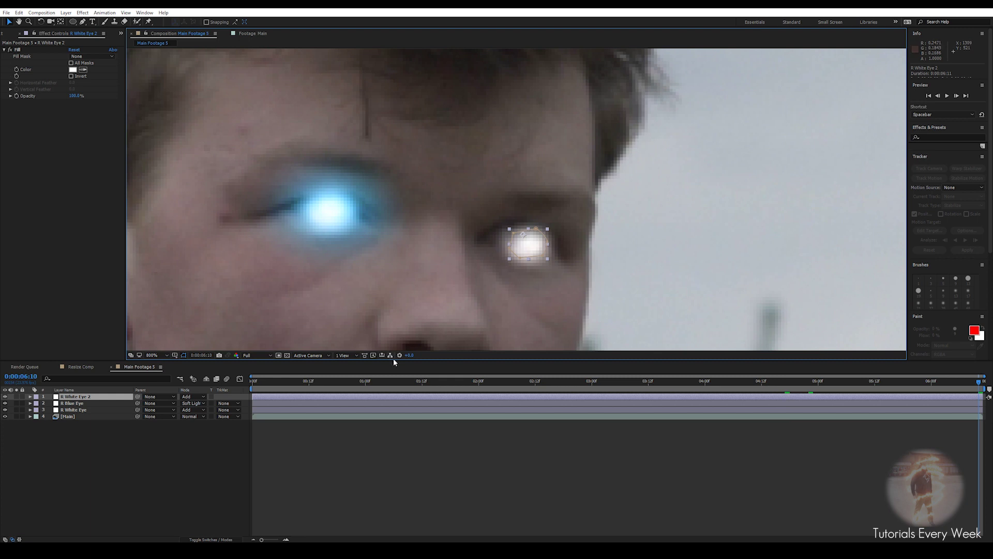
{"action": "key", "text": "m"}
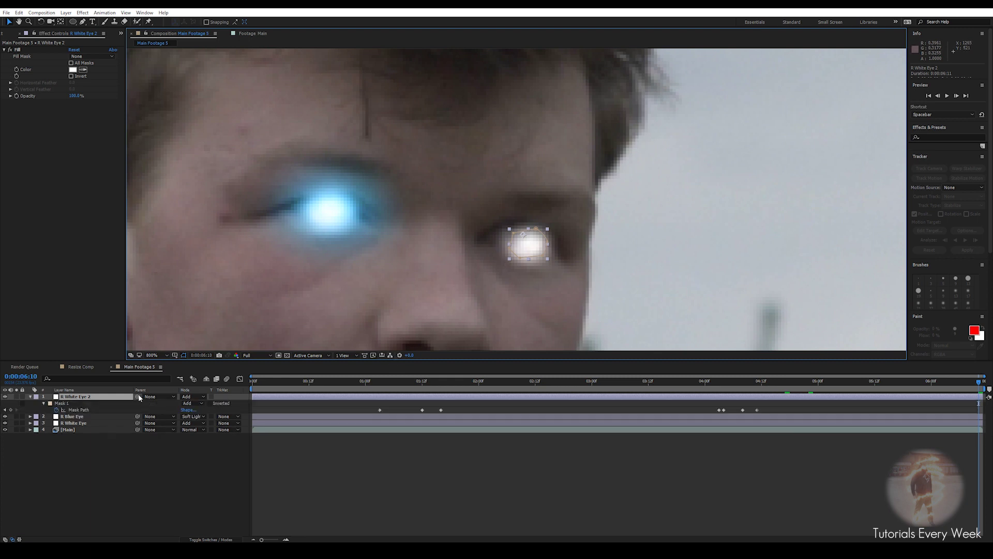
{"action": "left_click", "coordinate": [63, 404]}
{"action": "key", "text": "Delete"}
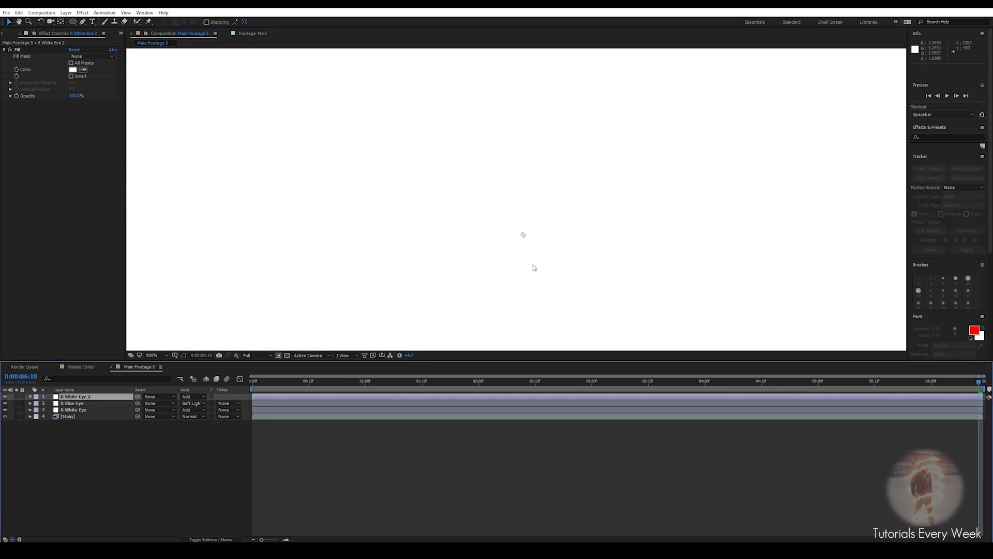
{"action": "key", "text": "t"}
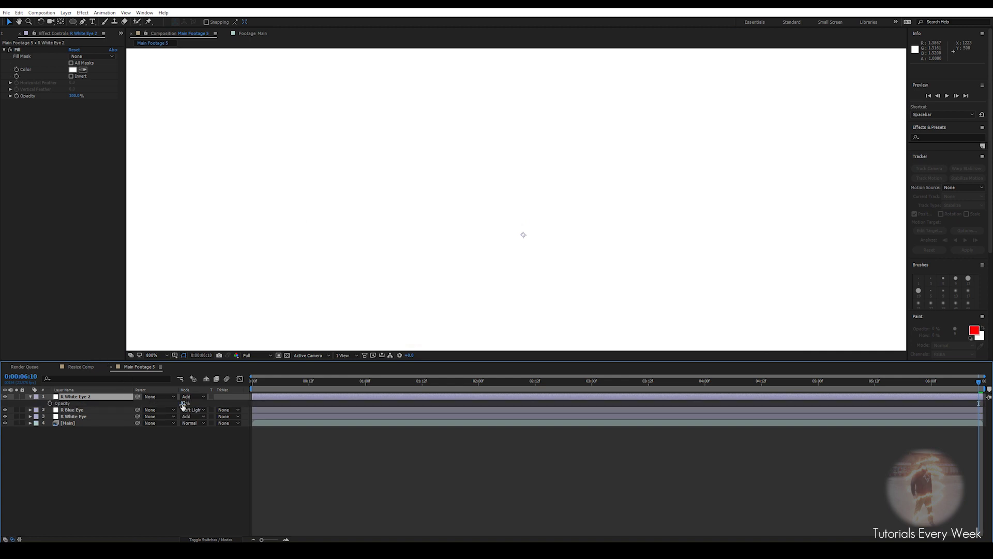
{"action": "left_click_drag", "start_coordinate": [183, 403], "coordinate": [120, 406]}
- Draw a closed mask with the Pen tool around the left eye's iris on R White Eye 2
{"action": "key", "text": "g"}
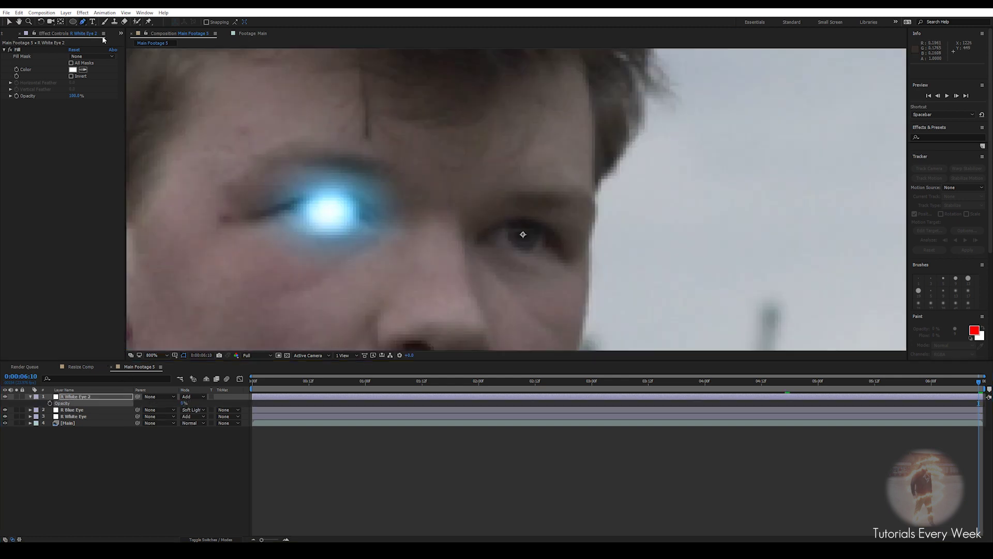
{"action": "left_click", "coordinate": [511, 222]}
{"action": "left_click", "coordinate": [508, 236]}
{"action": "left_click", "coordinate": [515, 244]}
{"action": "left_click", "coordinate": [527, 250]}
{"action": "left_click", "coordinate": [535, 246]}
{"action": "left_click", "coordinate": [539, 242]}
{"action": "left_click", "coordinate": [540, 228]}
{"action": "left_click", "coordinate": [511, 221]}
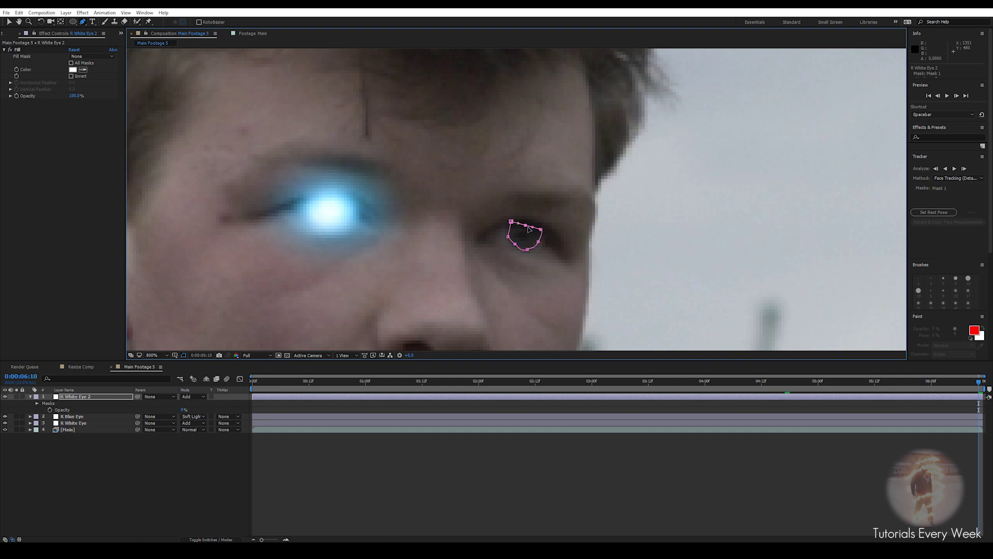
{"action": "left_click", "coordinate": [527, 225]}
{"action": "left_click", "coordinate": [66, 397]}
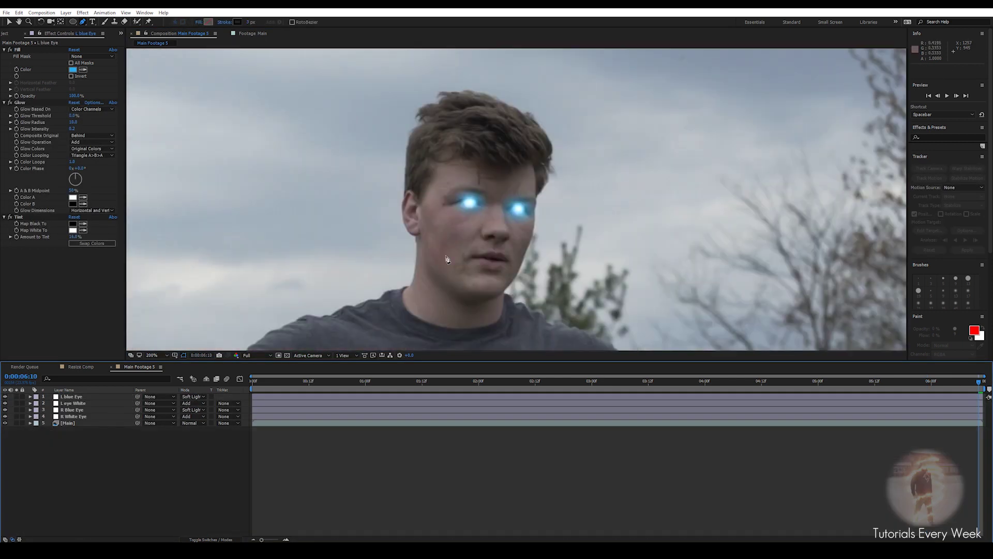
- Start Mask Path keyframes for L eye White and L blue Eye at 0:00:01:20
{"action": "key", "text": "period"}
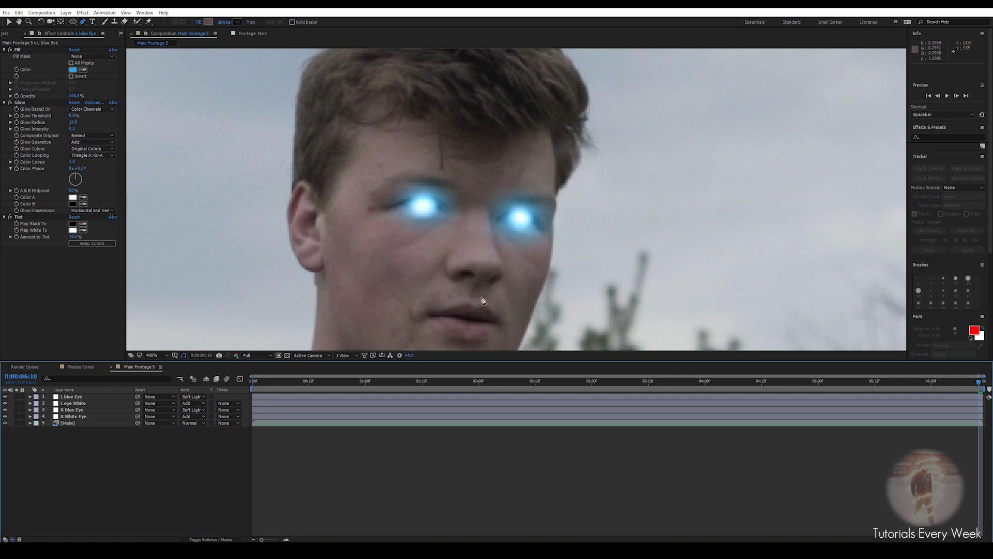
{"action": "key", "text": "v"}
{"action": "left_click_drag", "start_coordinate": [771, 383], "coordinate": [389, 393]}
{"action": "key", "text": "period"}
{"action": "left_click", "coordinate": [606, 211]}
{"action": "left_click", "coordinate": [75, 403]}
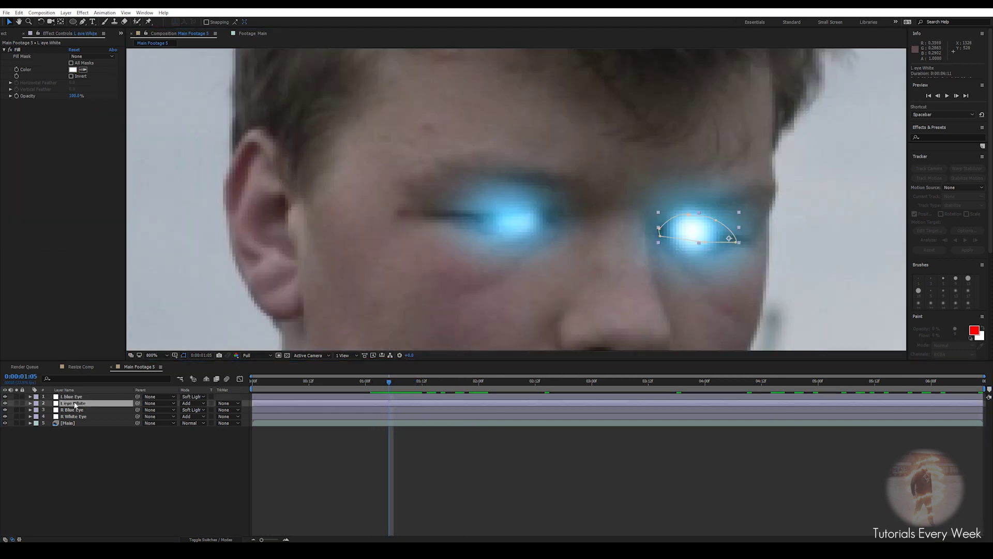
{"action": "left_click", "coordinate": [69, 398], "text": "shift"}
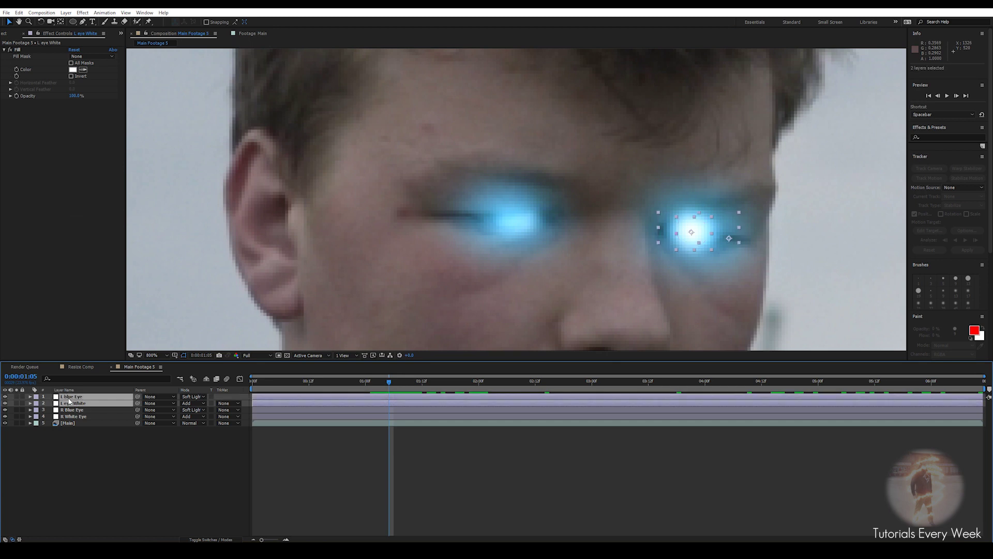
{"action": "key", "text": "m"}
{"action": "left_click_drag", "start_coordinate": [395, 389], "coordinate": [462, 386]}
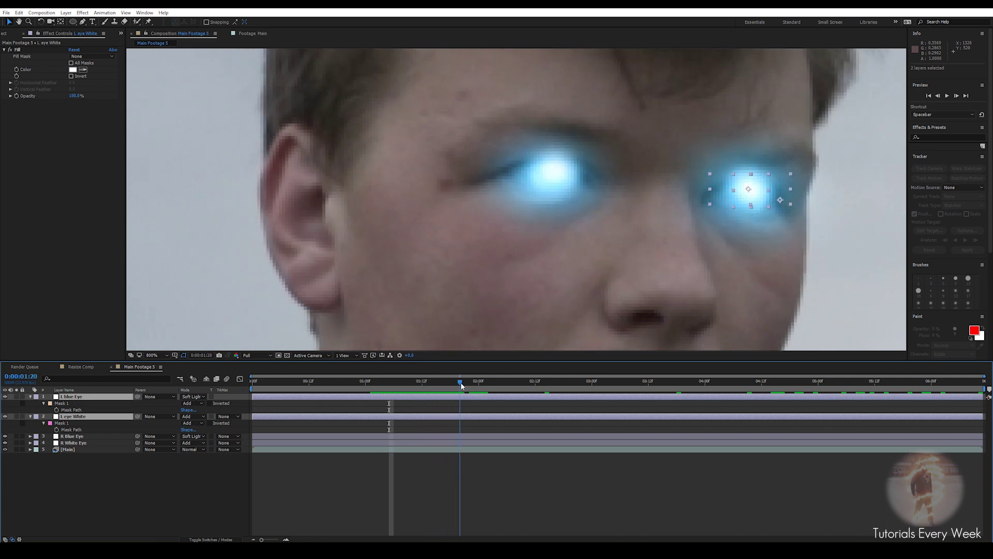
{"action": "left_click", "coordinate": [57, 430]}
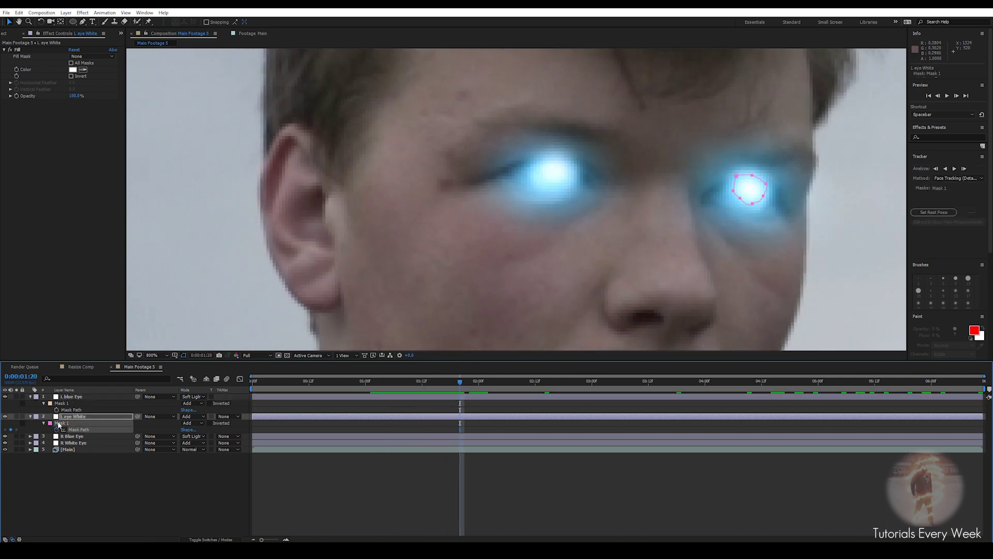
{"action": "left_click", "coordinate": [57, 409]}
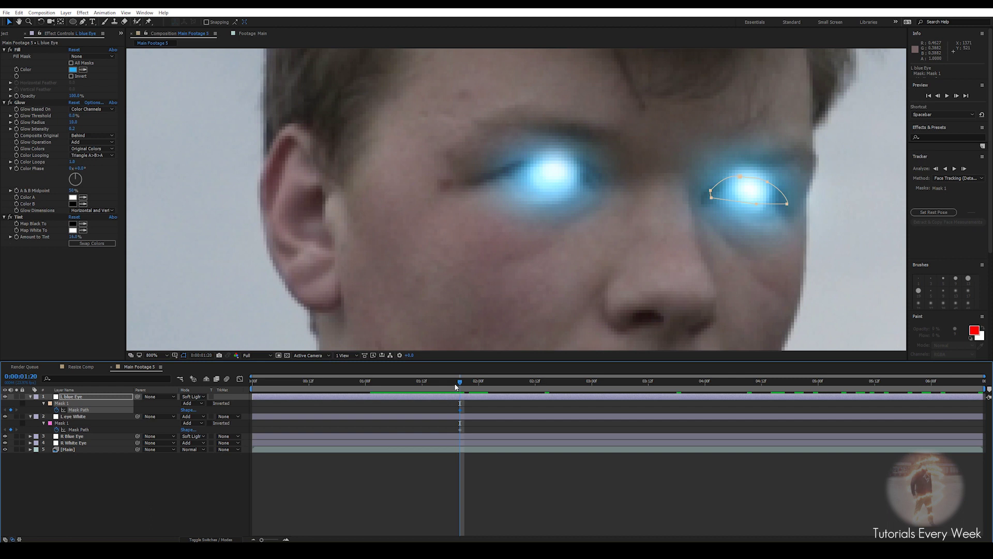
- At 0:00:01:15, reshape L blue Eye's mask into a narrower outline that follows the squinting left eye
{"action": "left_click_drag", "start_coordinate": [456, 387], "coordinate": [437, 386]}
{"action": "left_click_drag", "start_coordinate": [709, 184], "coordinate": [696, 205]}
{"action": "key", "text": "ctrl+z"}
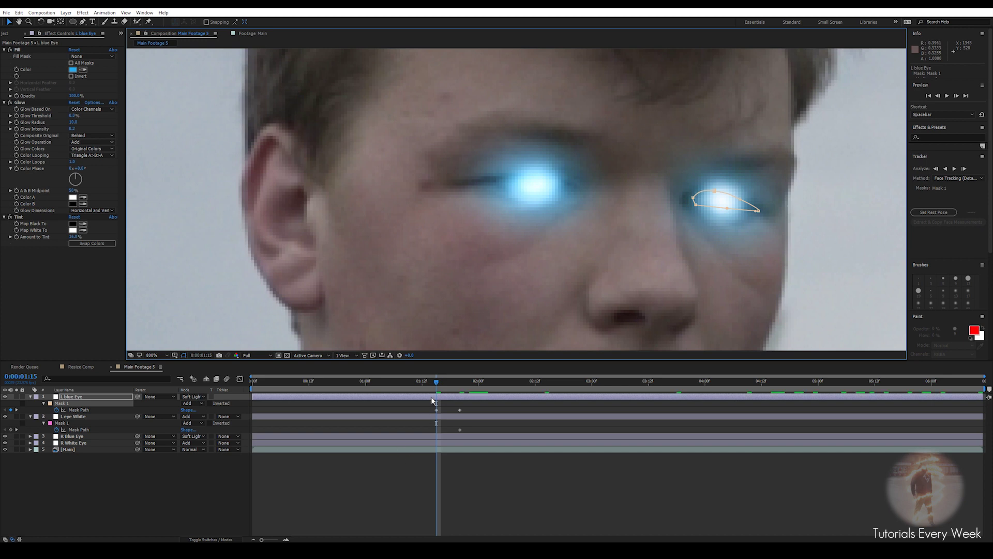
- Flatten L eye White's mask to a thin shape over the left pupil at 0:00:01:15
{"action": "left_click", "coordinate": [69, 416]}
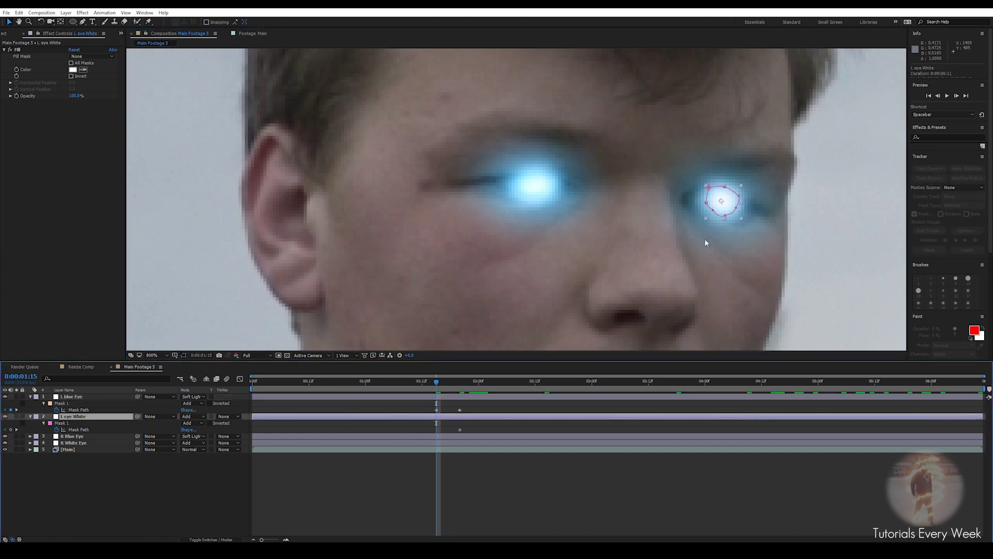
{"action": "left_click", "coordinate": [709, 190]}
{"action": "left_click_drag", "start_coordinate": [739, 198], "coordinate": [715, 199]}
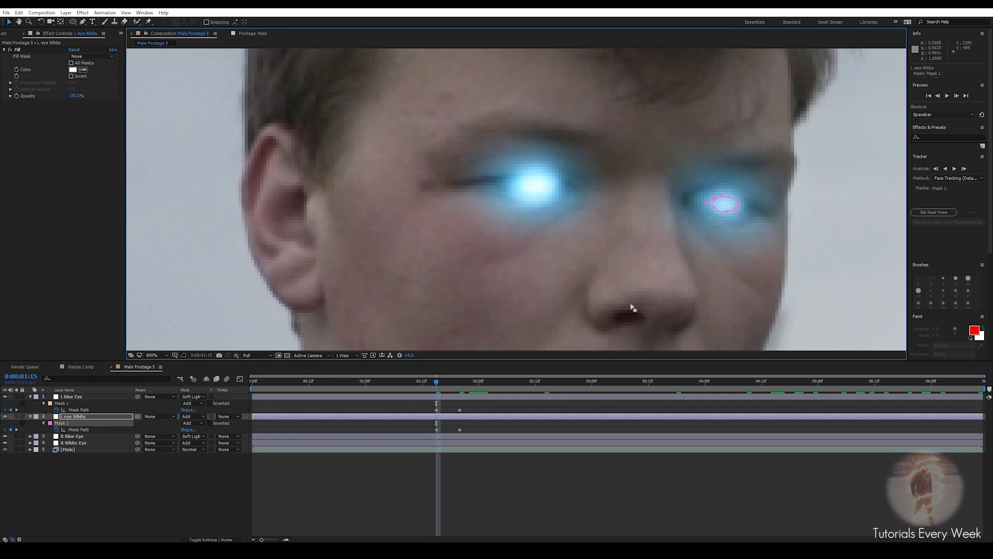
- Reshape L eye White's mask at 0:00:01:05 to fit the narrowed eye, and scrub forward to 0:00:01:13
{"action": "left_click_drag", "start_coordinate": [428, 384], "coordinate": [389, 383]}
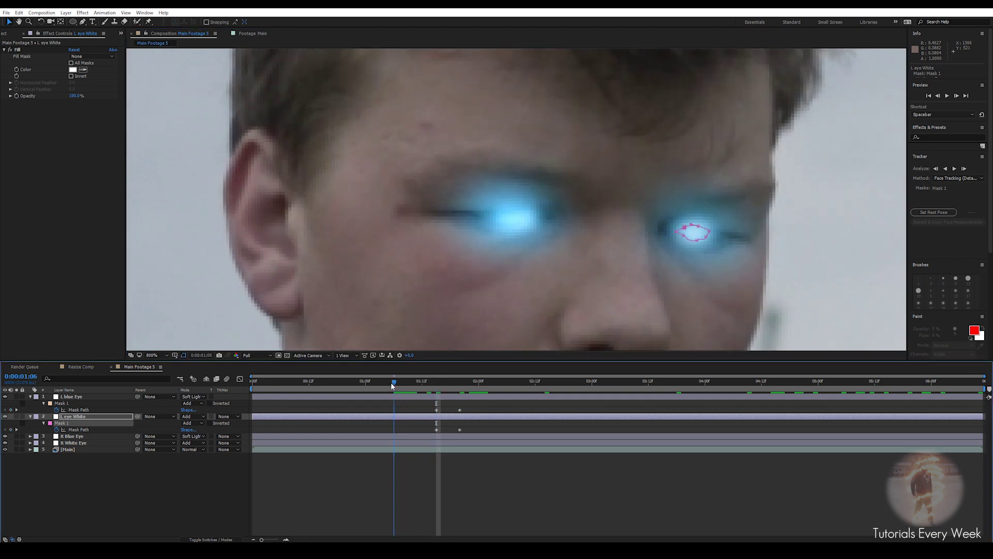
{"action": "left_click_drag", "start_coordinate": [666, 211], "coordinate": [687, 236]}
{"action": "left_click", "coordinate": [706, 228]}
{"action": "left_click_drag", "start_coordinate": [389, 383], "coordinate": [428, 383]}
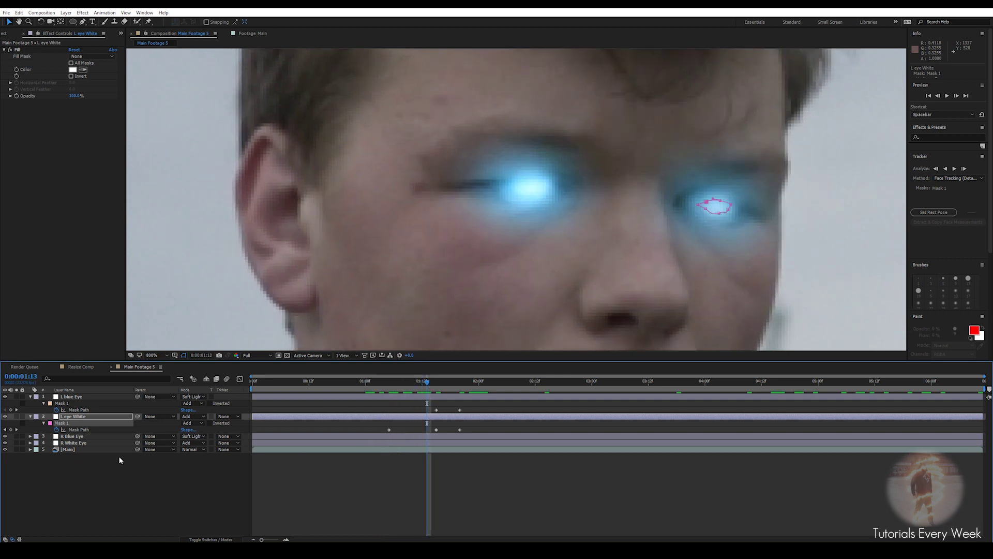
- At 0:00:01:18, add Opacity keyframes to all four eye layers and raise their opacity to 100%
{"action": "left_click", "coordinate": [69, 450]}
{"action": "left_click", "coordinate": [72, 443]}
{"action": "left_click", "coordinate": [72, 398], "text": "shift"}
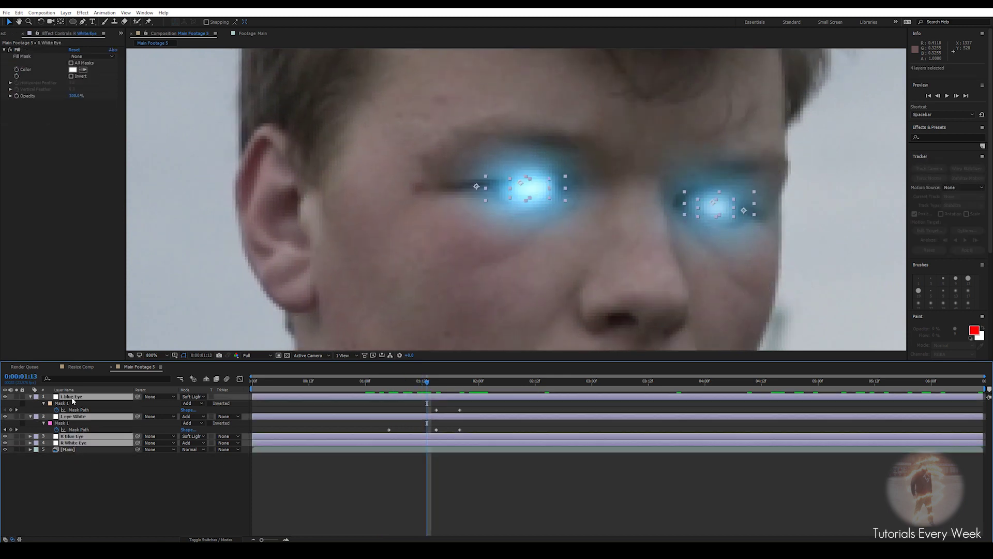
{"action": "left_click", "coordinate": [30, 396]}
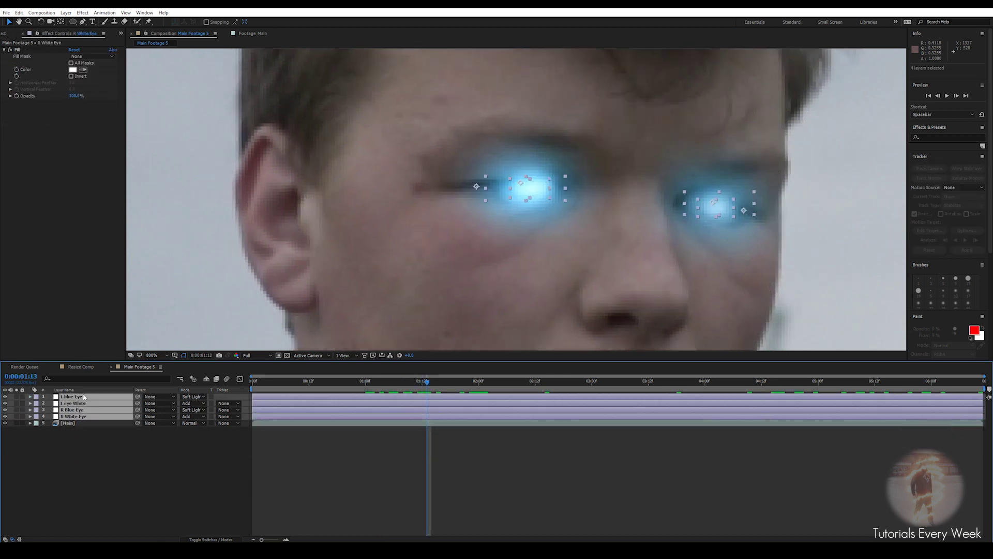
{"action": "key", "text": "t"}
{"action": "left_click_drag", "start_coordinate": [427, 381], "coordinate": [451, 381]}
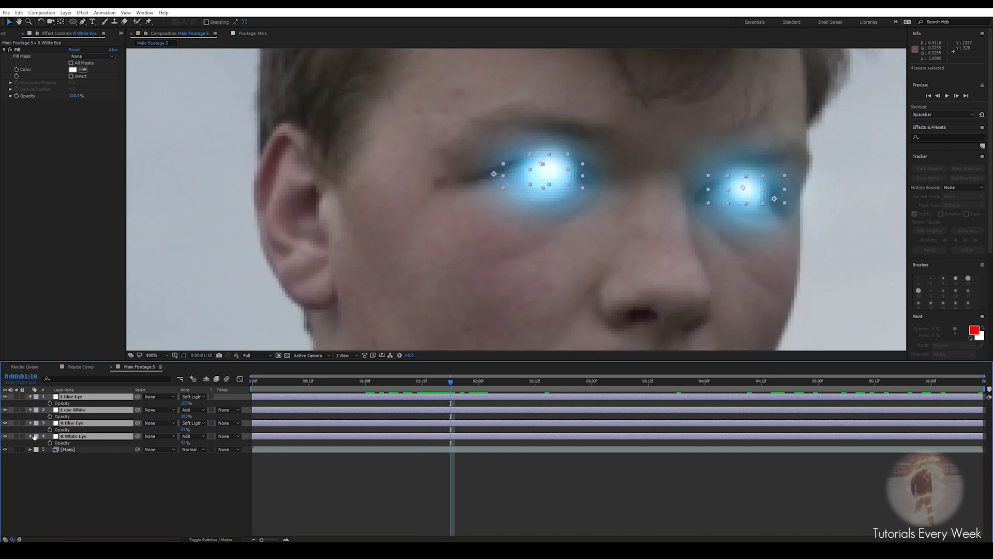
{"action": "left_click", "coordinate": [50, 443]}
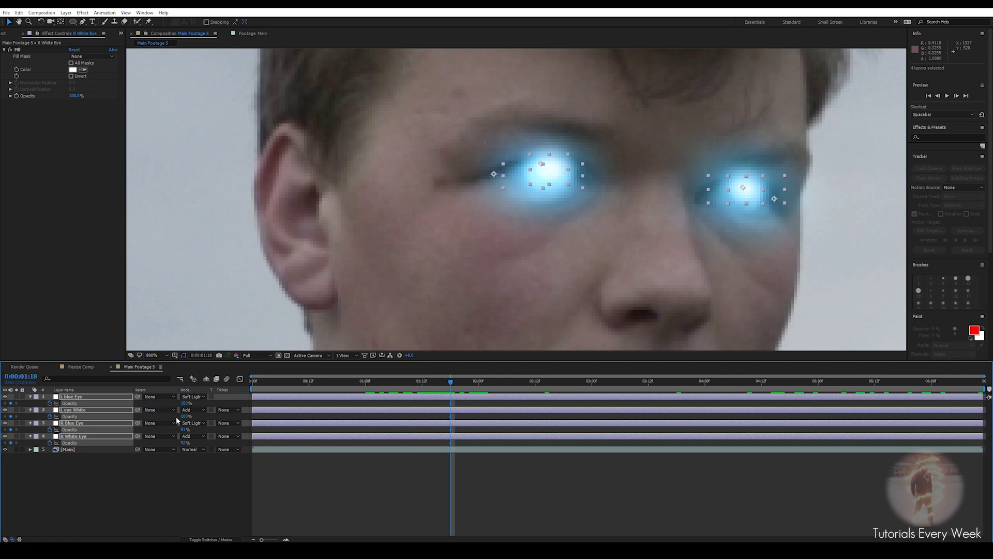
{"action": "left_click_drag", "start_coordinate": [185, 436], "coordinate": [206, 429]}
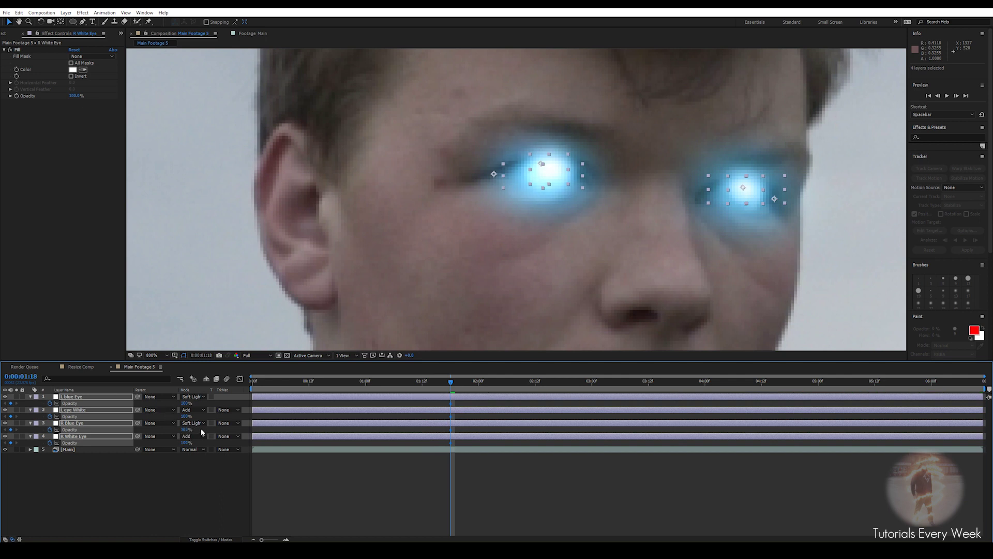
{"action": "left_click", "coordinate": [281, 489]}
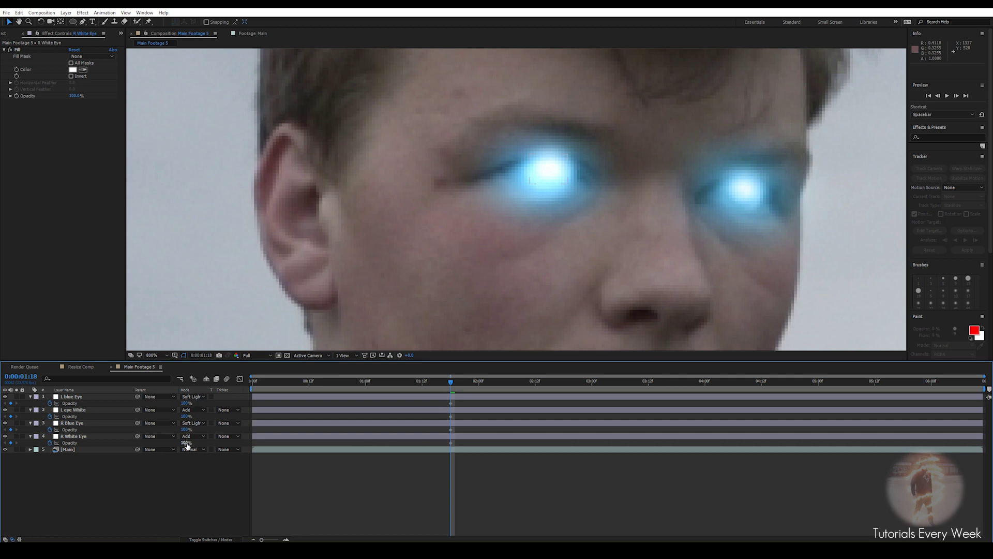
- Set the Opacity of R White Eye and L eye White to 90% at 0:00:01:18
{"action": "type", "text": "90"}
{"action": "key", "text": "Return"}
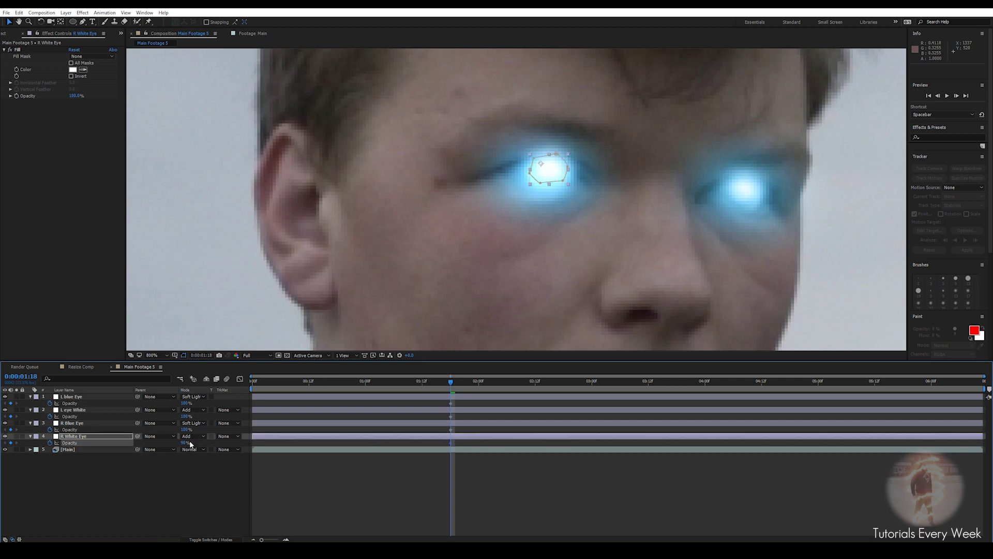
{"action": "left_click", "coordinate": [186, 416]}
{"action": "type", "text": "90"}
{"action": "key", "text": "Return"}
{"action": "left_click", "coordinate": [439, 504]}
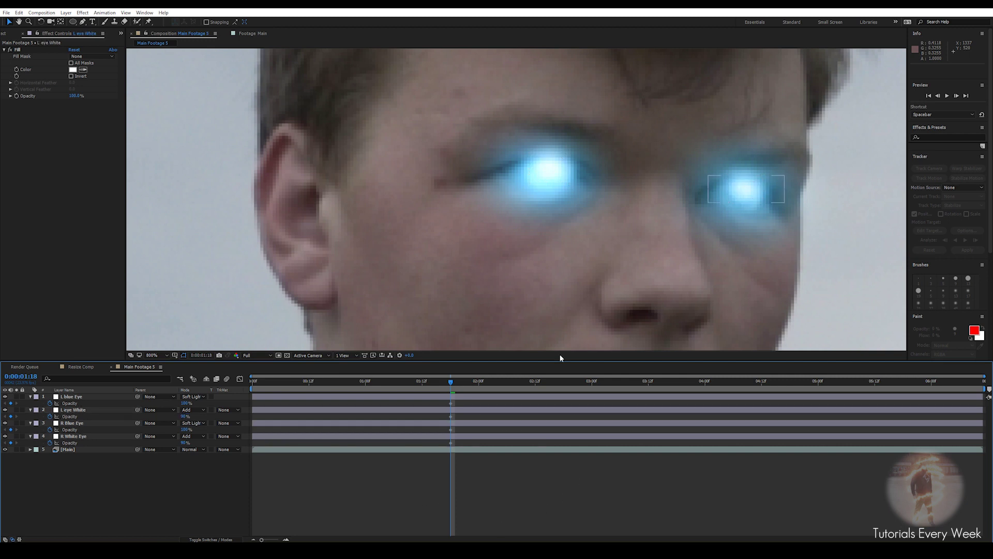
- Undo the last value change, and at 0:00:00:23 set the Opacity of all four eye layers to 0%
{"action": "key", "text": "comma"}
{"action": "key", "text": "period"}
{"action": "key", "text": "ctrl+z"}
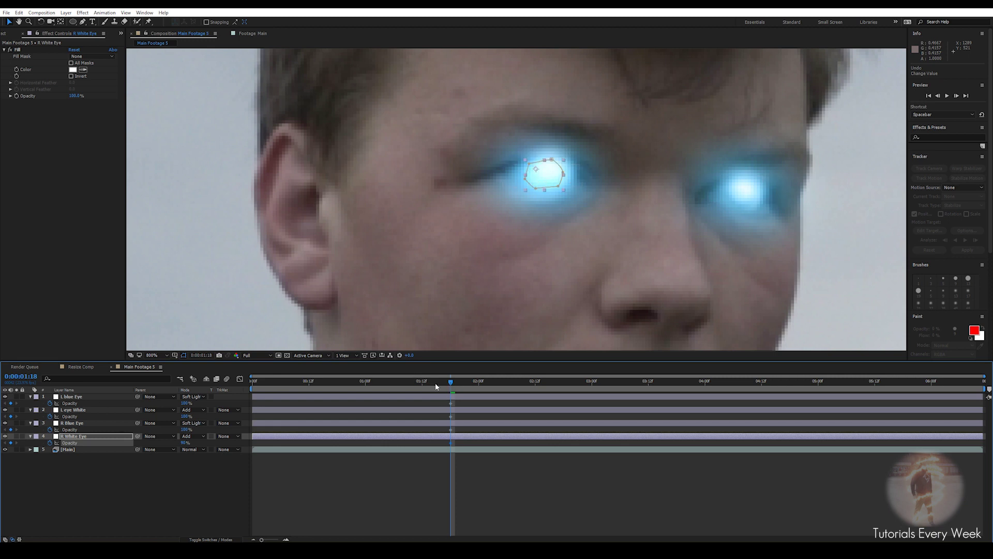
{"action": "left_click_drag", "start_coordinate": [445, 393], "coordinate": [360, 394]}
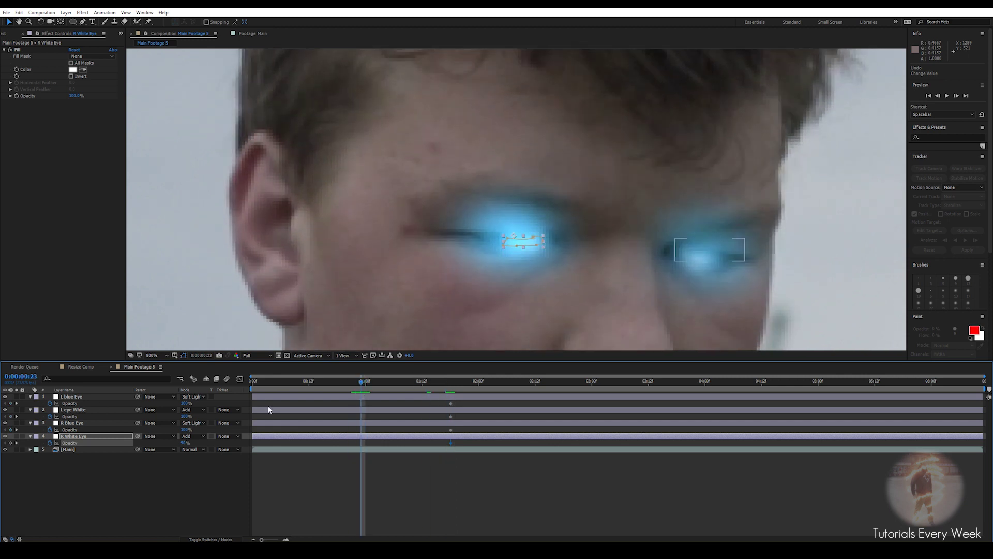
{"action": "left_click_drag", "start_coordinate": [185, 403], "coordinate": [119, 429]}
{"action": "left_click_drag", "start_coordinate": [184, 443], "coordinate": [18, 441]}
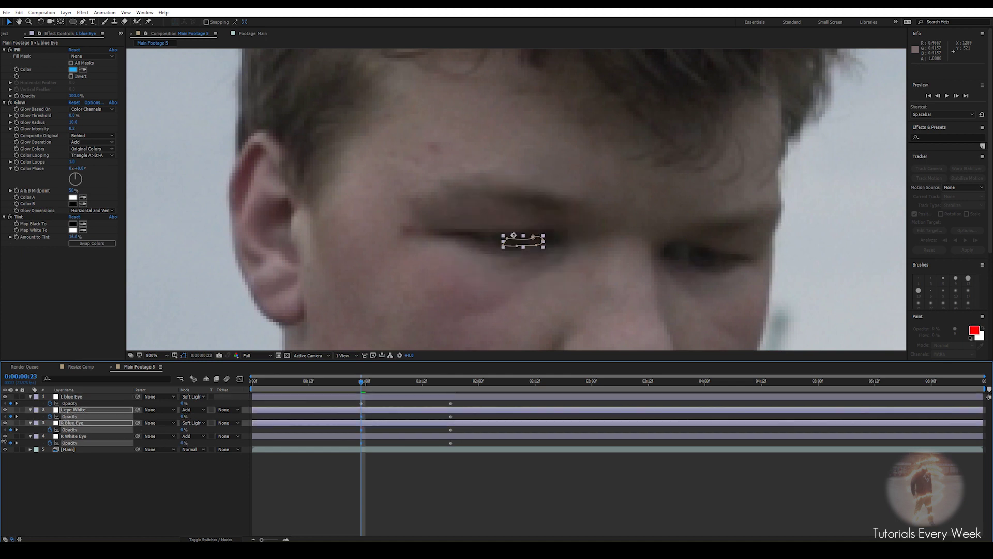
- Play back the eye glow fade-in from before its first keyframes, checking it both full-frame and close up on the face
{"action": "left_click_drag", "start_coordinate": [361, 384], "coordinate": [352, 383]}
{"action": "key", "text": "space"}
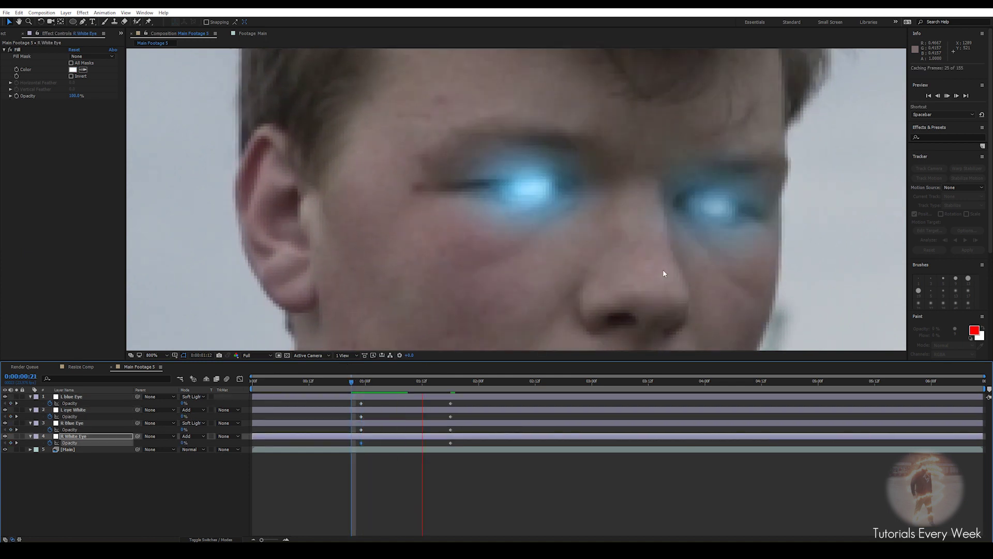
{"action": "scroll", "coordinate": [672, 263], "scroll_direction": "down", "scroll_amount": 2}
{"action": "scroll", "coordinate": [498, 308], "scroll_direction": "down", "scroll_amount": 1}
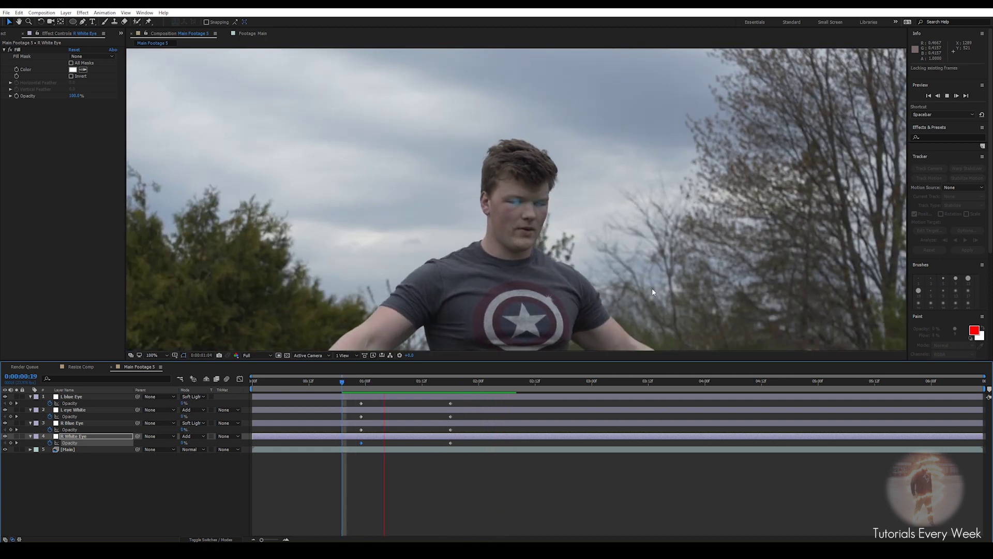
{"action": "scroll", "coordinate": [653, 289], "scroll_direction": "down", "scroll_amount": 1}
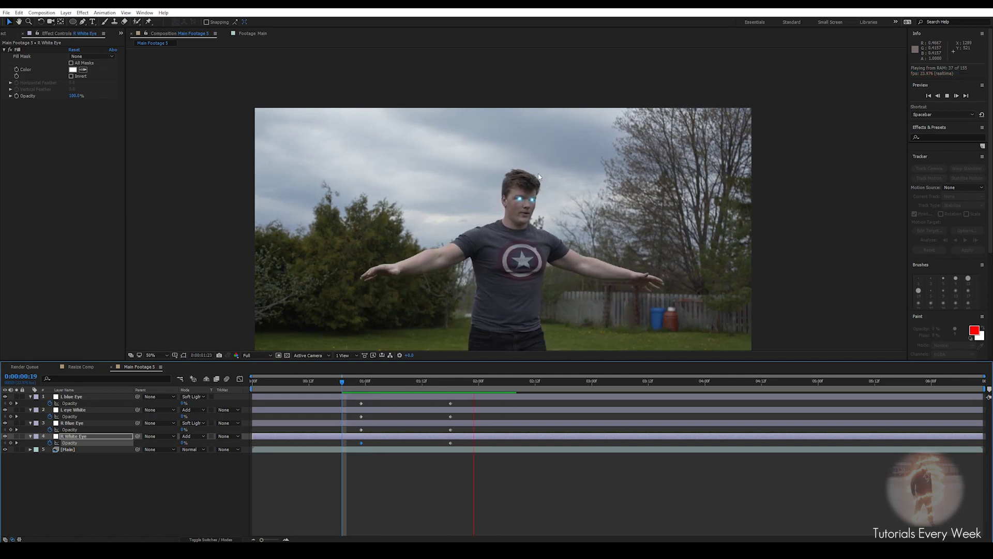
{"action": "scroll", "coordinate": [538, 209], "scroll_direction": "up", "scroll_amount": 5}
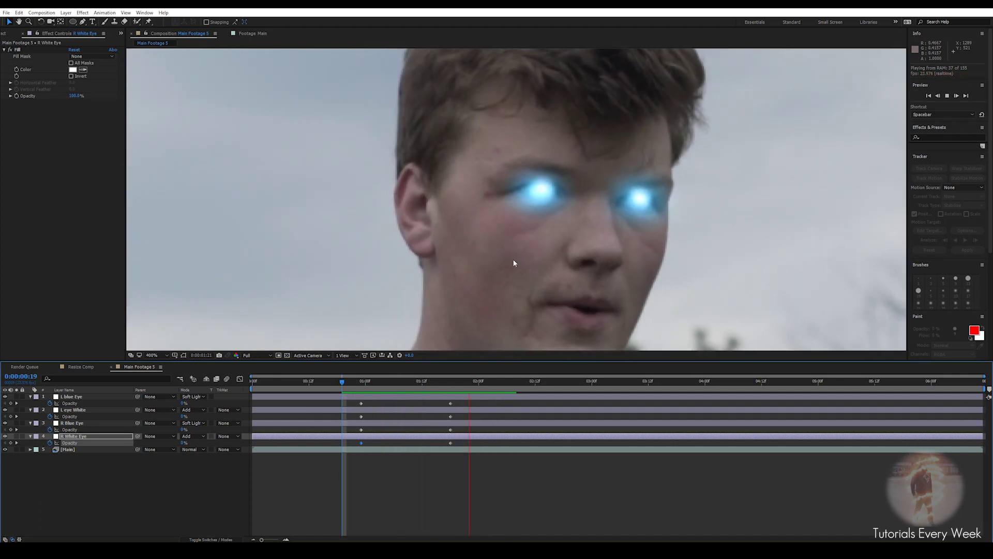
{"action": "scroll", "coordinate": [513, 260], "scroll_direction": "down", "scroll_amount": 1}
{"action": "key", "text": "space"}
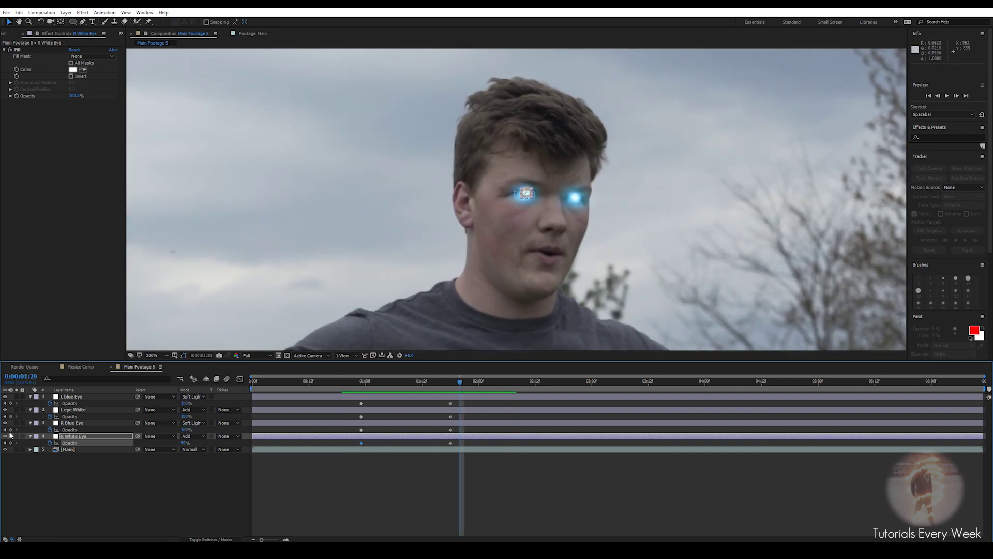
- Collapse the Opacity properties of all four eye layers in the timeline
{"action": "left_click", "coordinate": [30, 397]}
{"action": "left_click", "coordinate": [30, 403]}
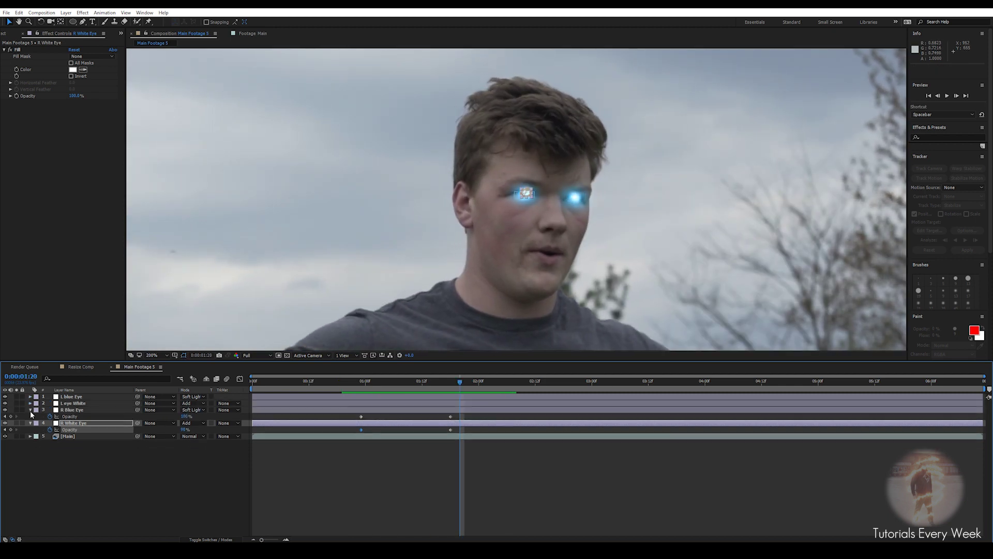
{"action": "left_click", "coordinate": [30, 410]}
{"action": "left_click", "coordinate": [30, 416]}
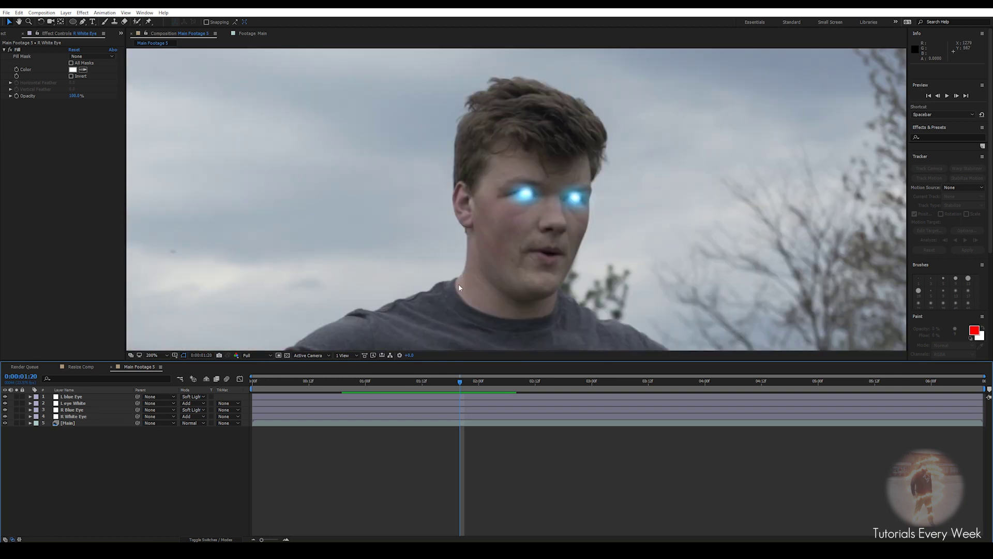
{"action": "left_click", "coordinate": [435, 410]}
{"action": "left_click", "coordinate": [414, 417]}
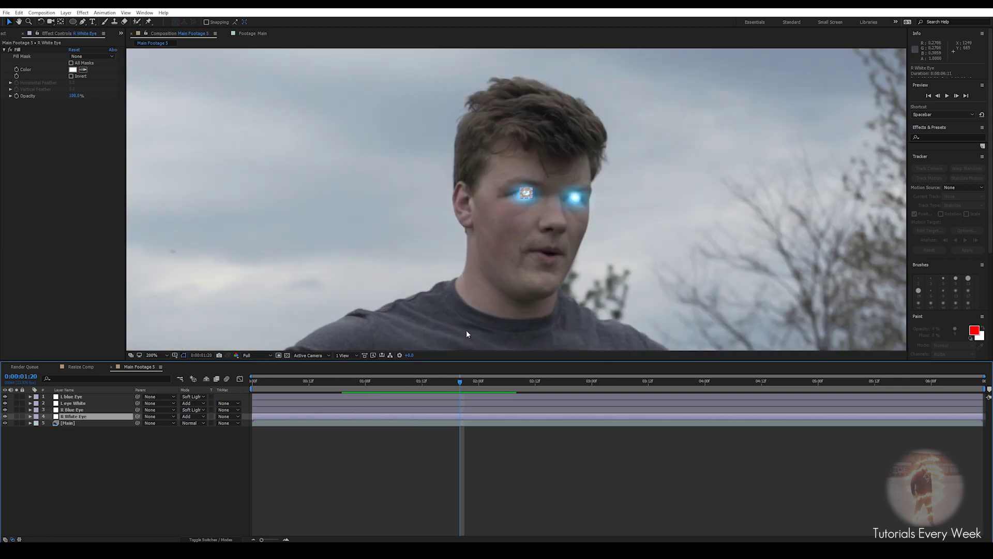
- Add the Roto footage above all other layers in Main Footage 5 and shift its start to 0:00:01:00
{"action": "scroll", "coordinate": [498, 269], "scroll_direction": "down", "scroll_amount": 3}
{"action": "scroll", "coordinate": [509, 207], "scroll_direction": "up", "scroll_amount": 1}
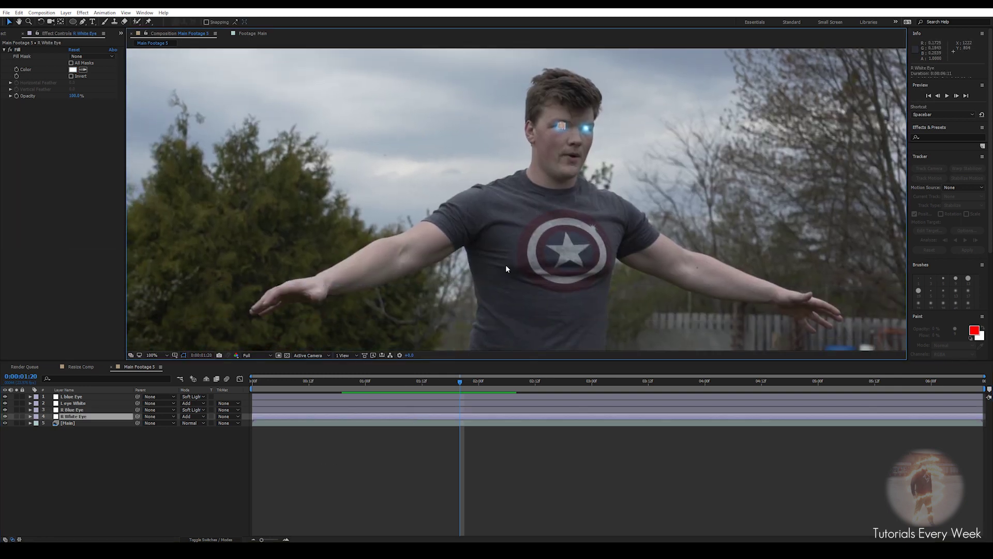
{"action": "scroll", "coordinate": [517, 234], "scroll_direction": "down", "scroll_amount": 2}
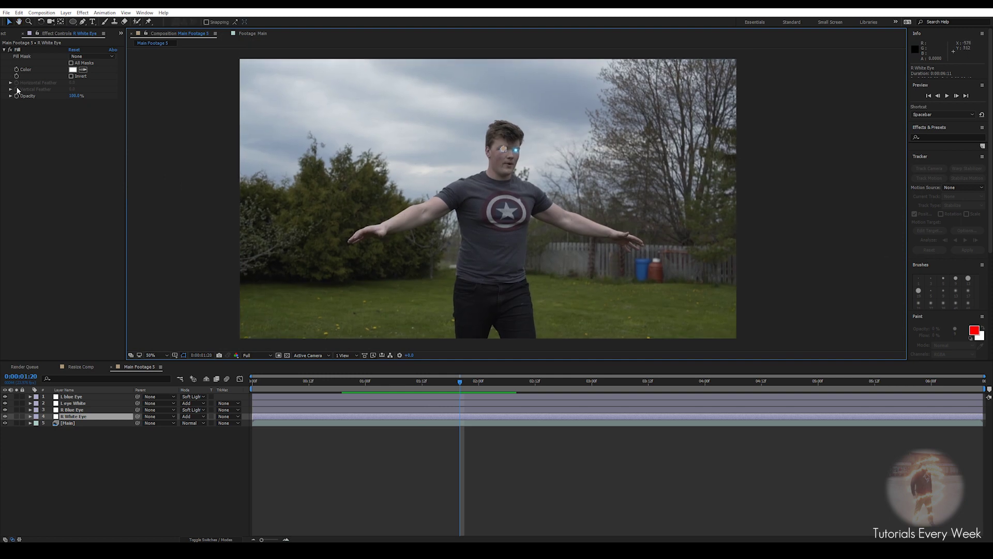
{"action": "left_click", "coordinate": [4, 35]}
{"action": "left_click_drag", "start_coordinate": [21, 111], "coordinate": [52, 395]}
{"action": "left_click_drag", "start_coordinate": [310, 396], "coordinate": [365, 396]}
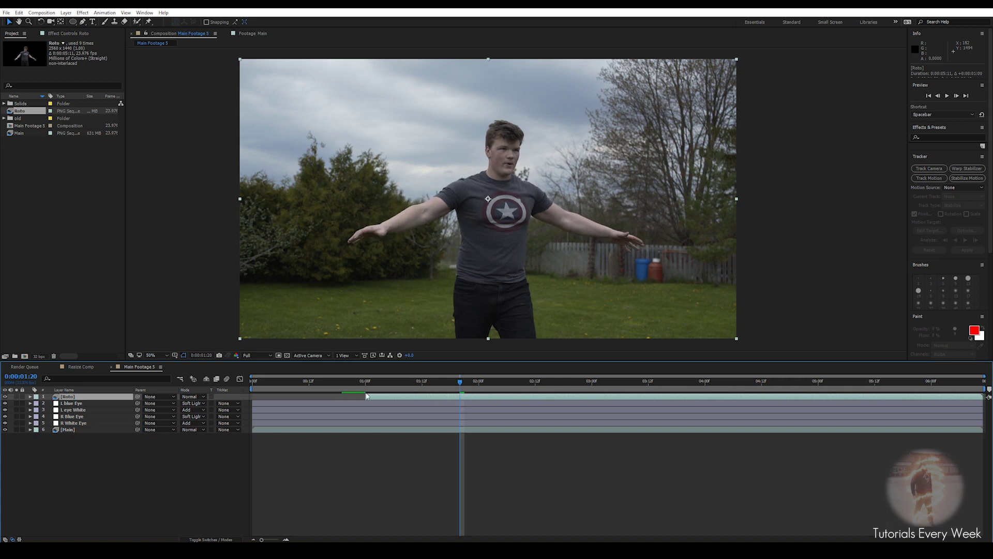
- Solo the Roto layer to examine the cut-out up to 0:00:04:14, view the finished Resize Comp, and turn the solo off
{"action": "left_click", "coordinate": [16, 397]}
{"action": "left_click_drag", "start_coordinate": [450, 382], "coordinate": [771, 399]}
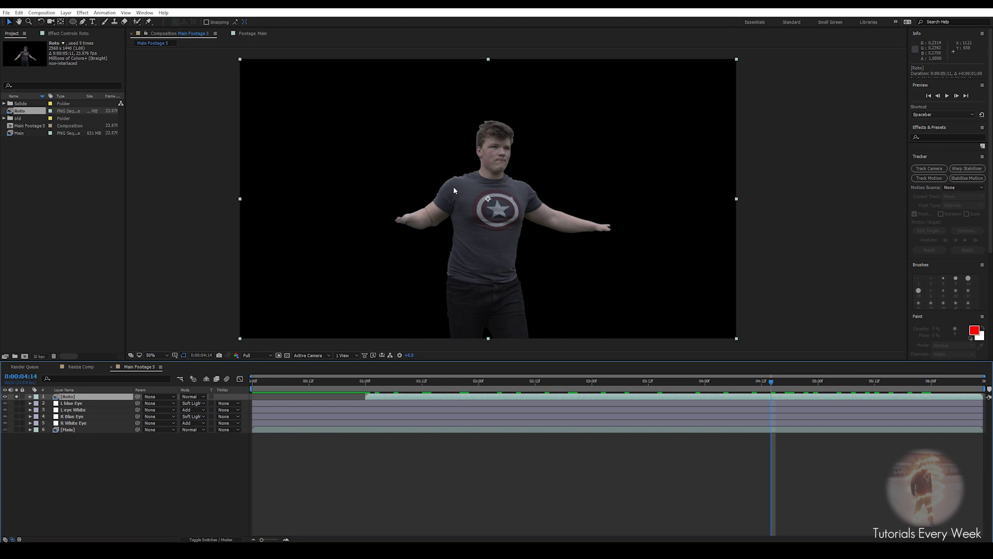
{"action": "left_click", "coordinate": [83, 367]}
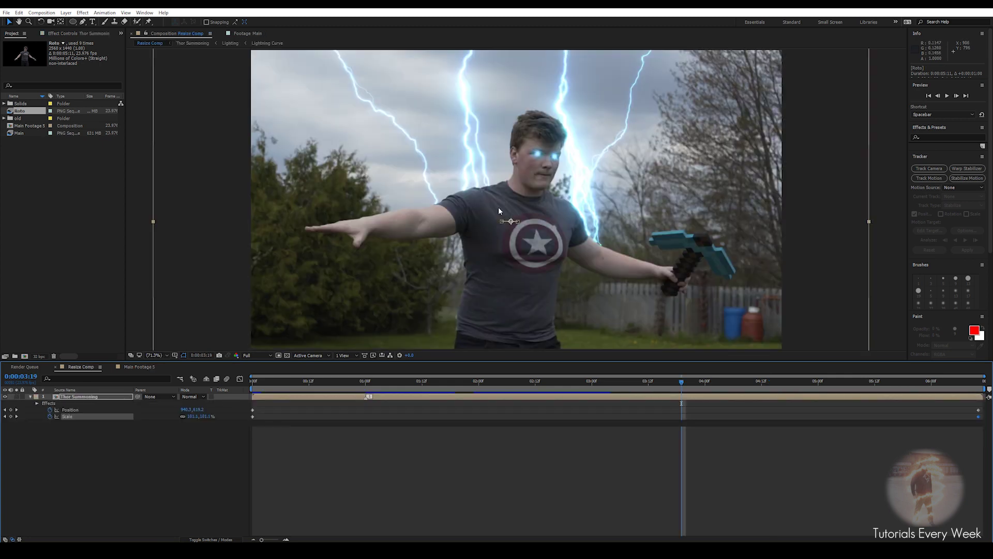
{"action": "scroll", "coordinate": [453, 197], "scroll_direction": "up", "scroll_amount": 2}
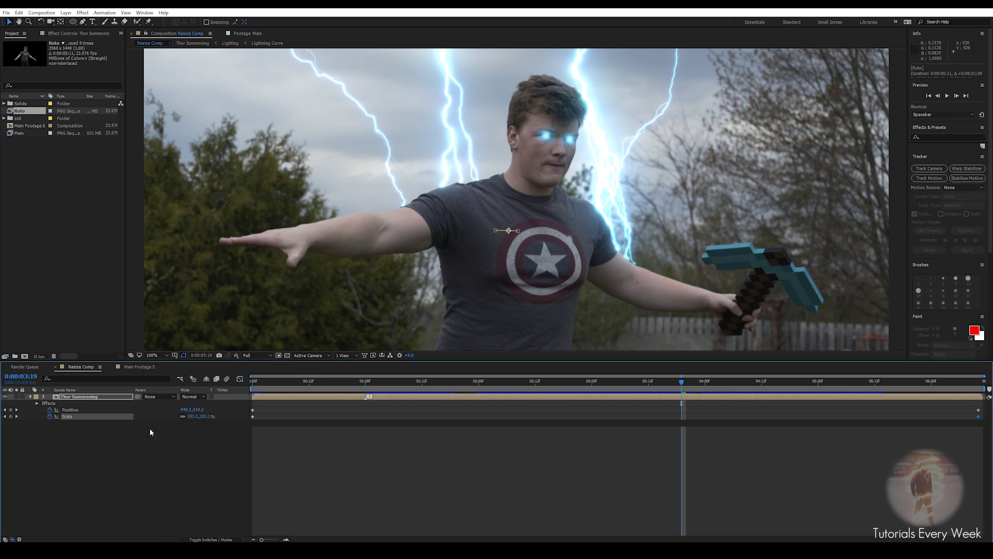
{"action": "left_click", "coordinate": [140, 367]}
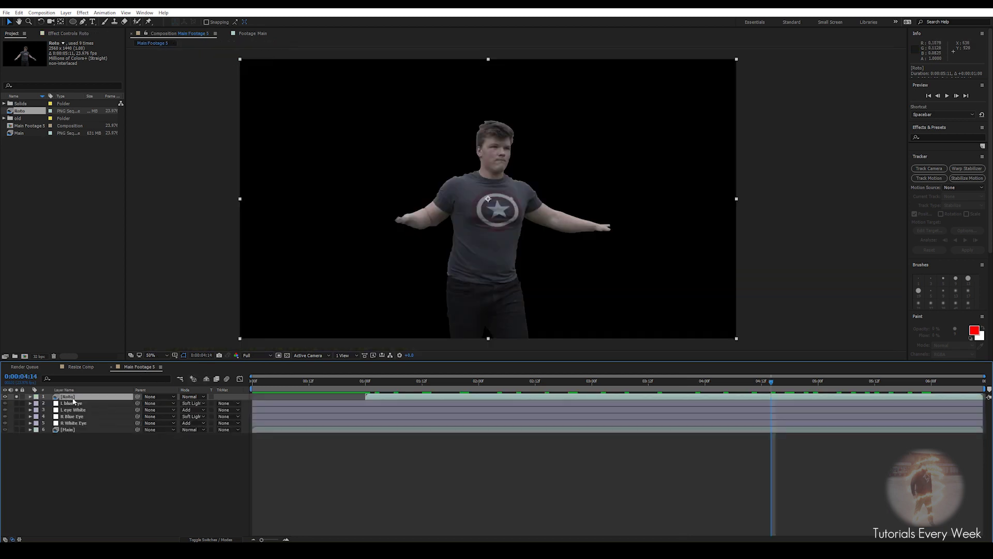
{"action": "left_click", "coordinate": [16, 396]}
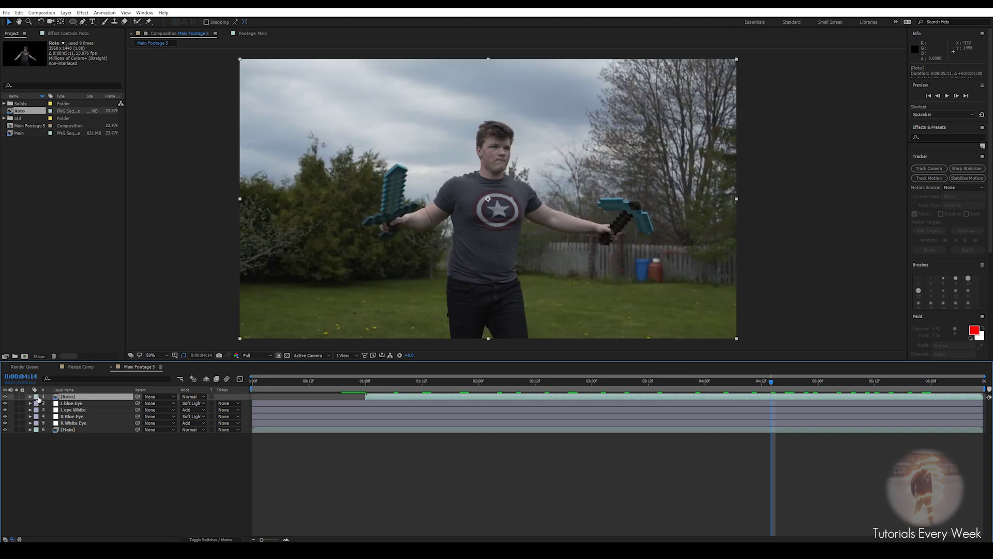
- Duplicate the Main footage layer and move the copy to the top of the layer stack
{"action": "left_click", "coordinate": [67, 429]}
{"action": "key", "text": "ctrl+d"}
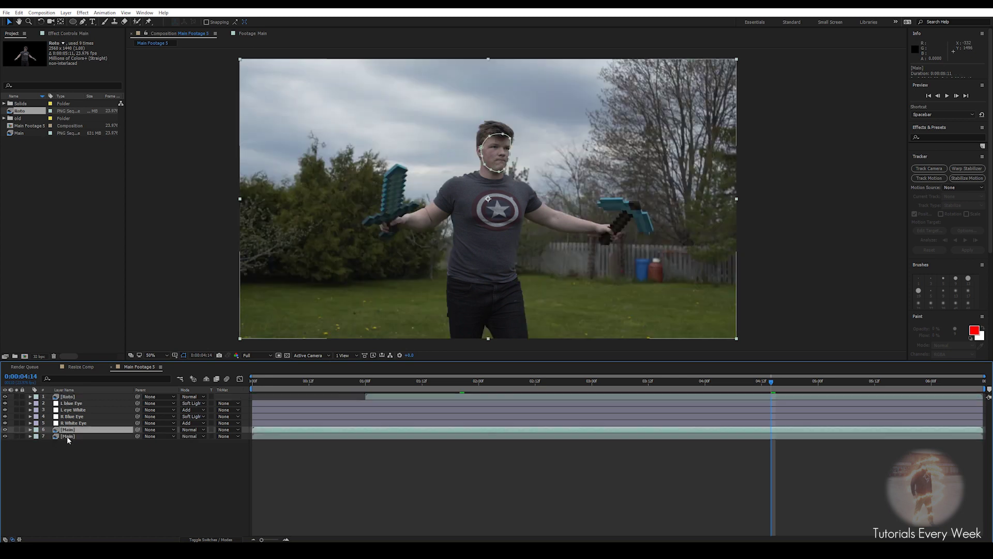
{"action": "left_click_drag", "start_coordinate": [69, 435], "coordinate": [72, 397]}
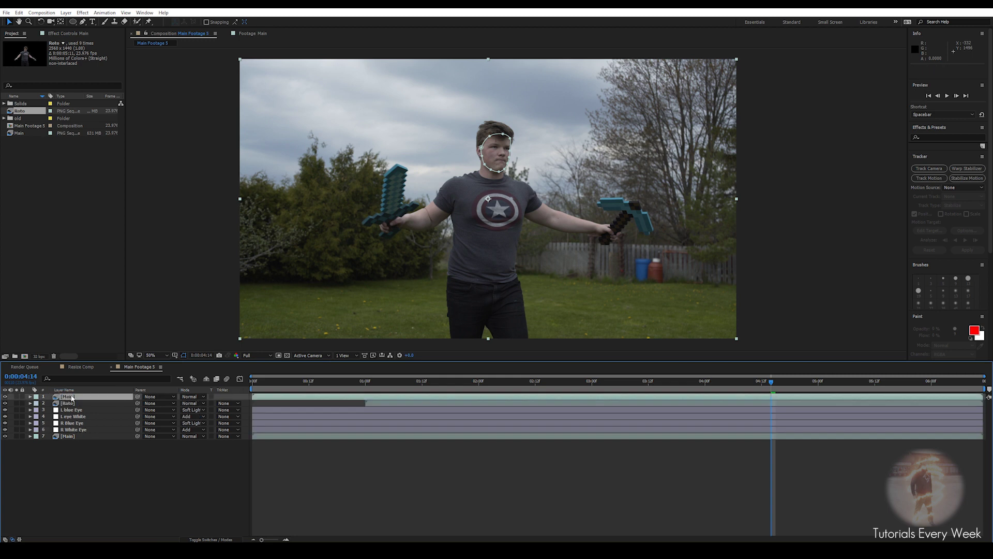
- Try the Roto Brush on the Main copy, selecting the shirt and one upper arm and excluding spill beside the neck
{"action": "left_click", "coordinate": [137, 23]}
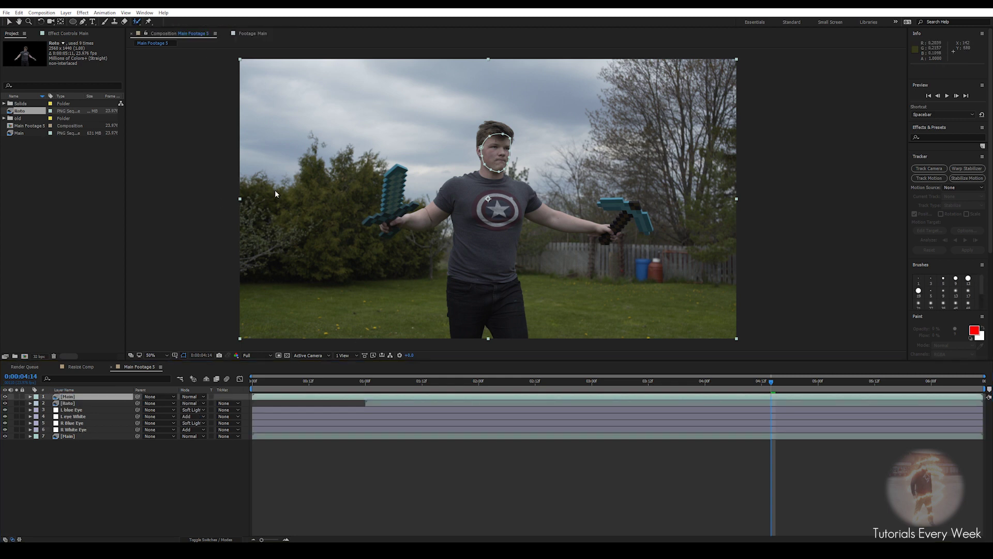
{"action": "double_click", "coordinate": [402, 247]}
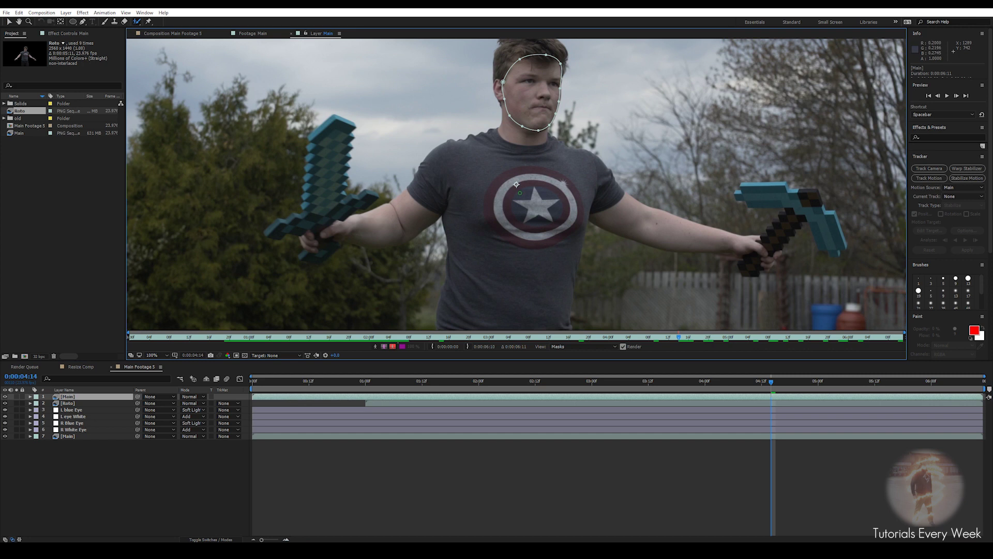
{"action": "left_click_drag", "start_coordinate": [516, 184], "coordinate": [513, 200]}
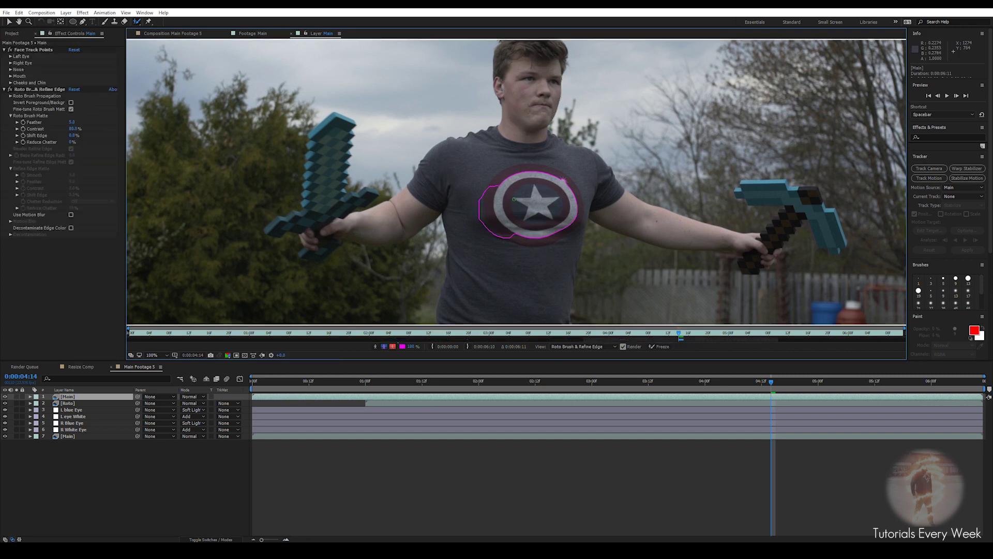
{"action": "left_click_drag", "start_coordinate": [594, 183], "coordinate": [666, 221]}
{"action": "key", "text": "Page_Down"}
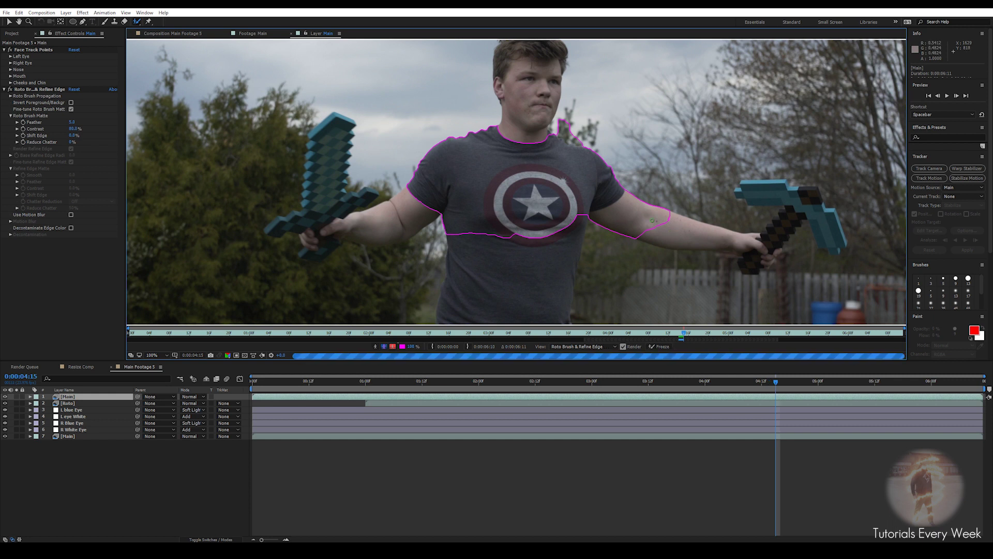
{"action": "left_click_drag", "start_coordinate": [589, 142], "coordinate": [554, 131]}
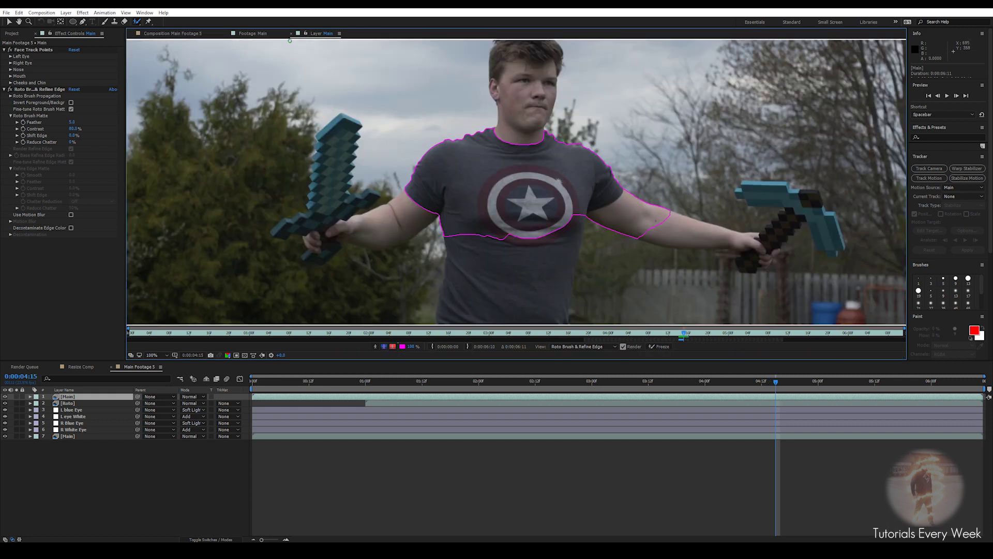
- Return to the Main Footage 5 composition and delete the roto-brushed copy of Main
{"action": "left_click", "coordinate": [185, 33]}
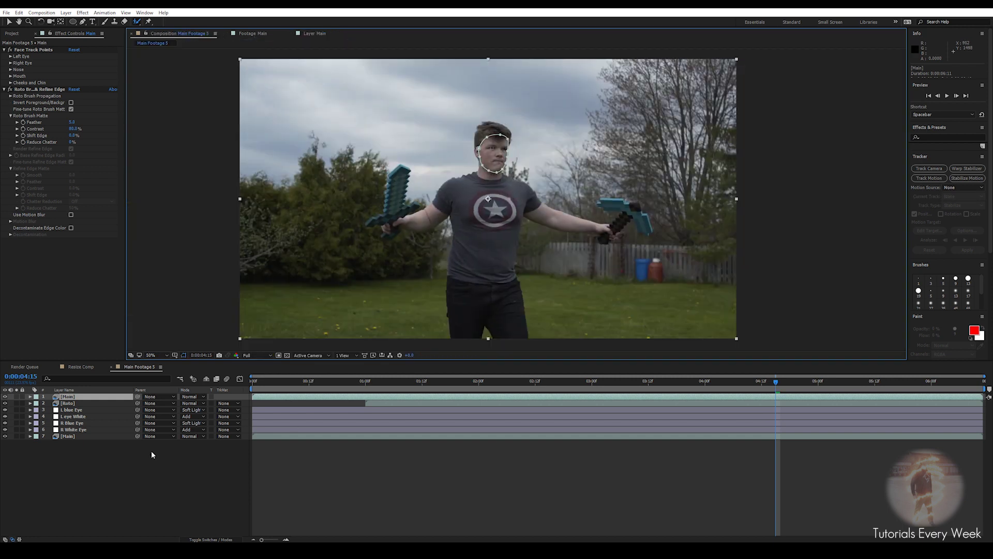
{"action": "key", "text": "Delete"}
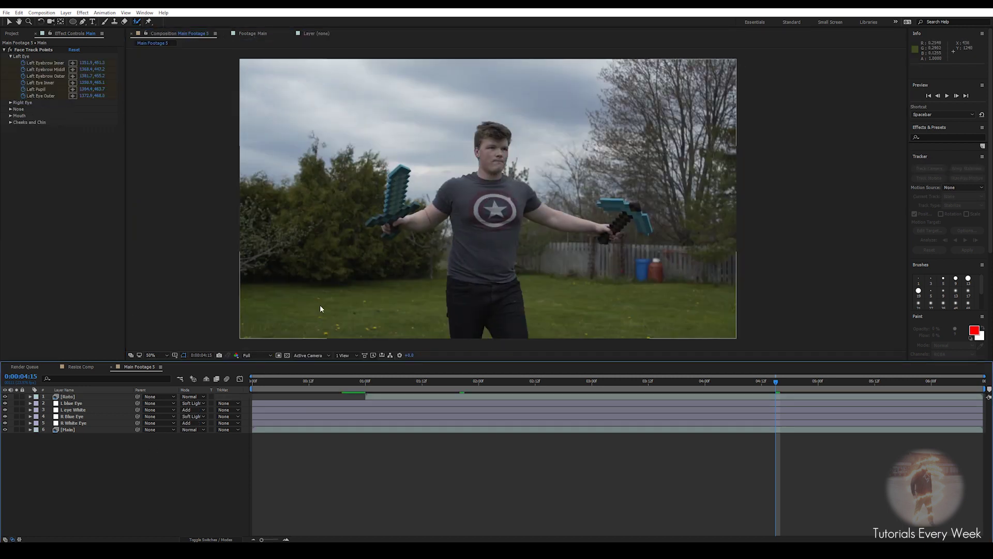
- Apply the Advanced Lightning effect to the Roto layer with the playhead at 0:00:01:07
{"action": "left_click", "coordinate": [70, 396]}
{"action": "scroll", "coordinate": [521, 201], "scroll_direction": "up", "scroll_amount": 4}
{"action": "scroll", "coordinate": [492, 203], "scroll_direction": "down", "scroll_amount": 2}
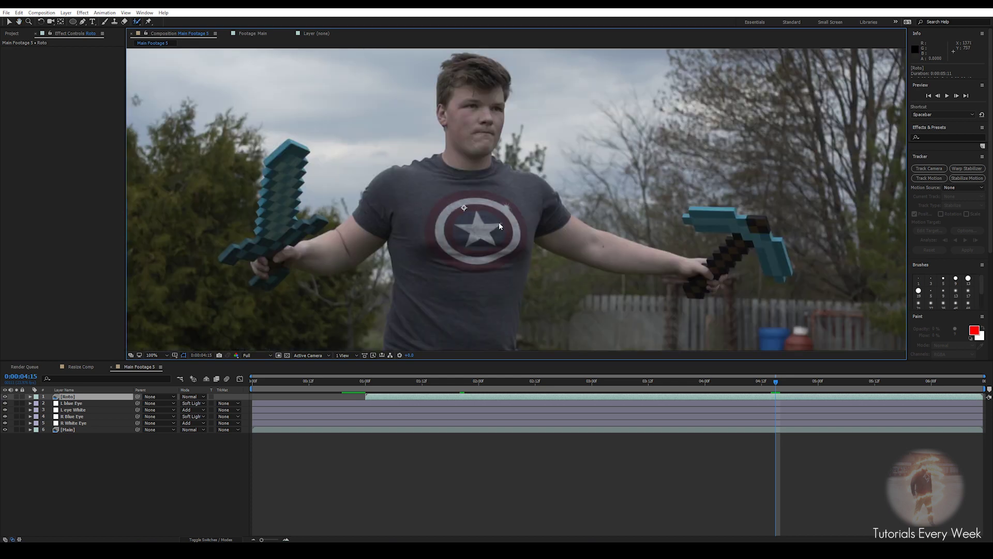
{"action": "scroll", "coordinate": [521, 207], "scroll_direction": "down", "scroll_amount": 2}
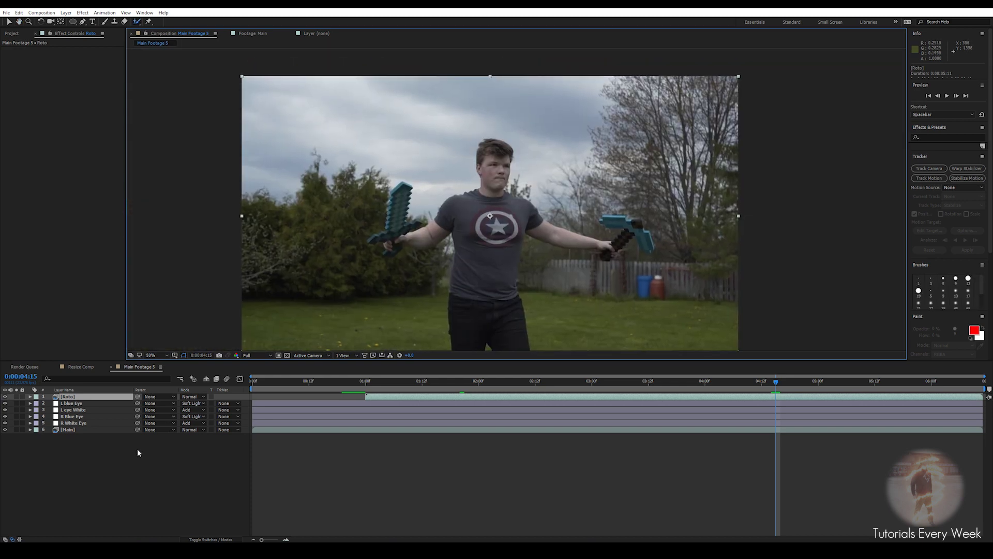
{"action": "left_click_drag", "start_coordinate": [454, 389], "coordinate": [395, 397]}
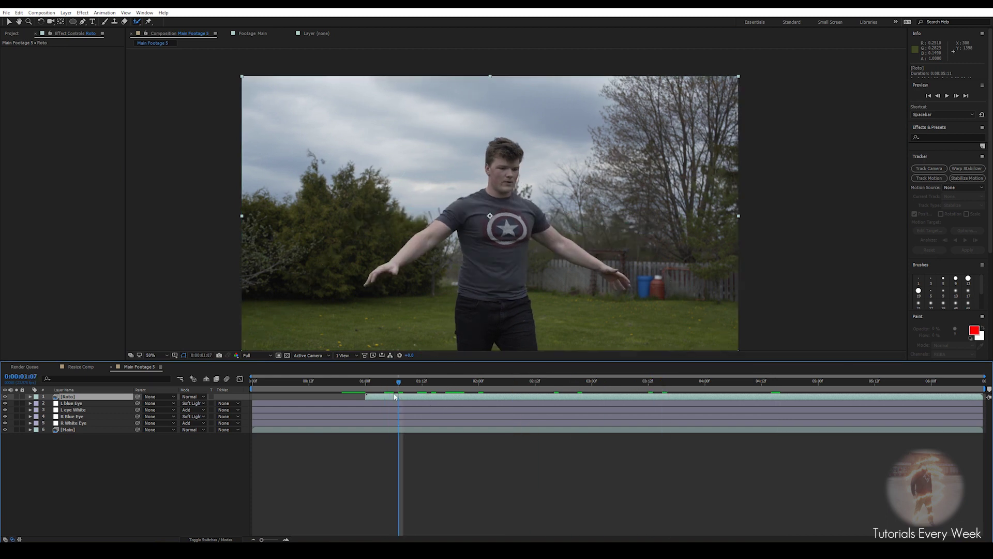
{"action": "key", "text": "ctrl+space"}
{"action": "type", "text": "adva"}
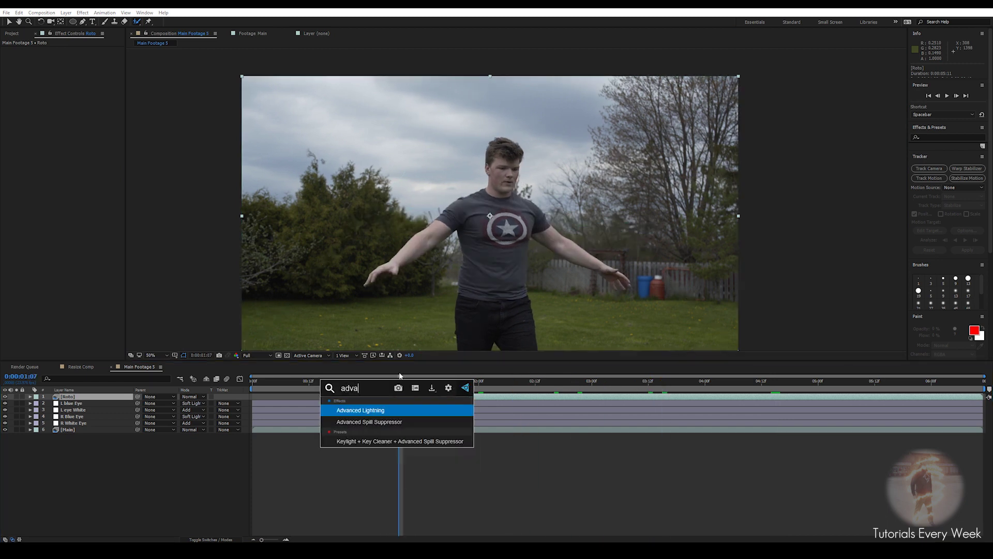
{"action": "key", "text": "Return"}
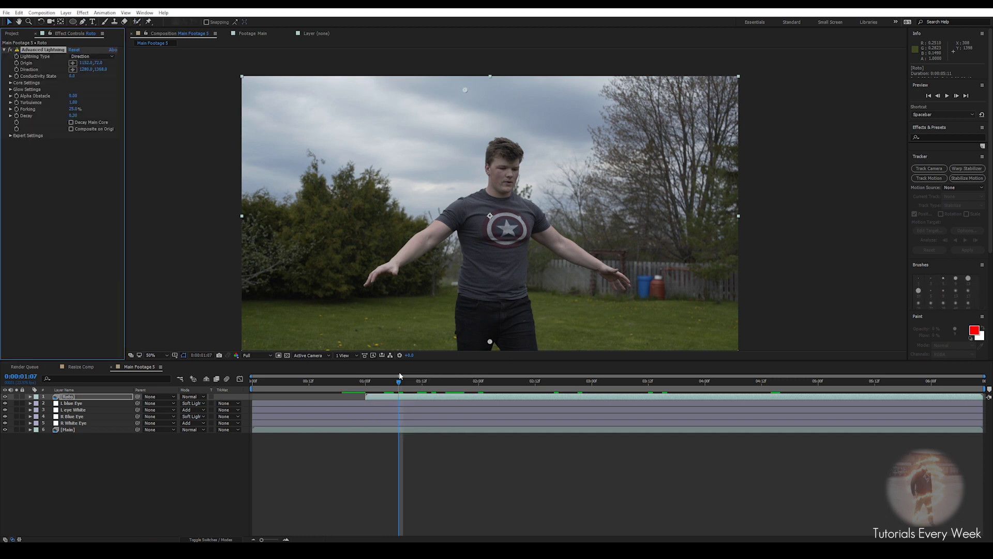
- Hide the four eye layers and reduce the Roto lightning's glow to a radius of 1 and 0% opacity
{"action": "left_click_drag", "start_coordinate": [5, 403], "coordinate": [5, 426]}
{"action": "left_click", "coordinate": [65, 397]}
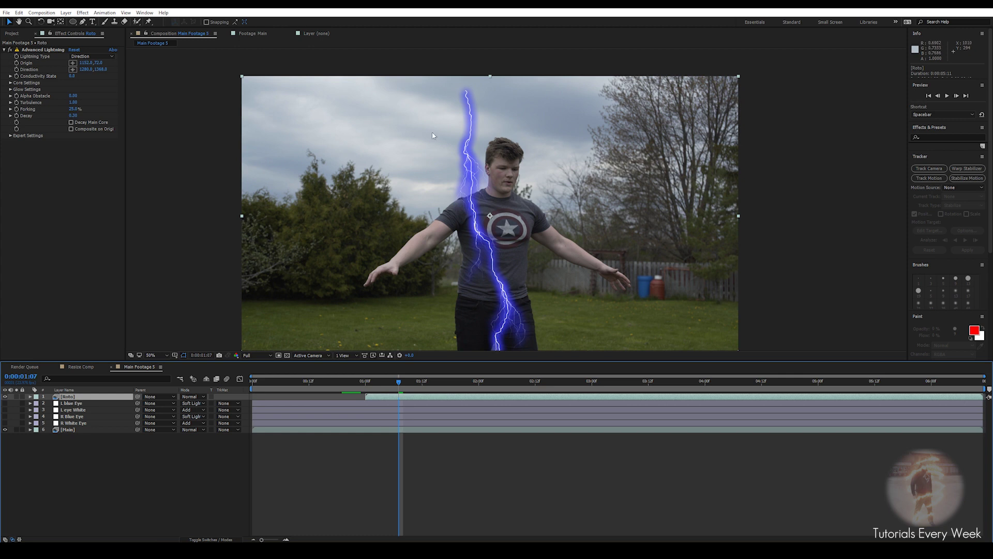
{"action": "left_click", "coordinate": [9, 89]}
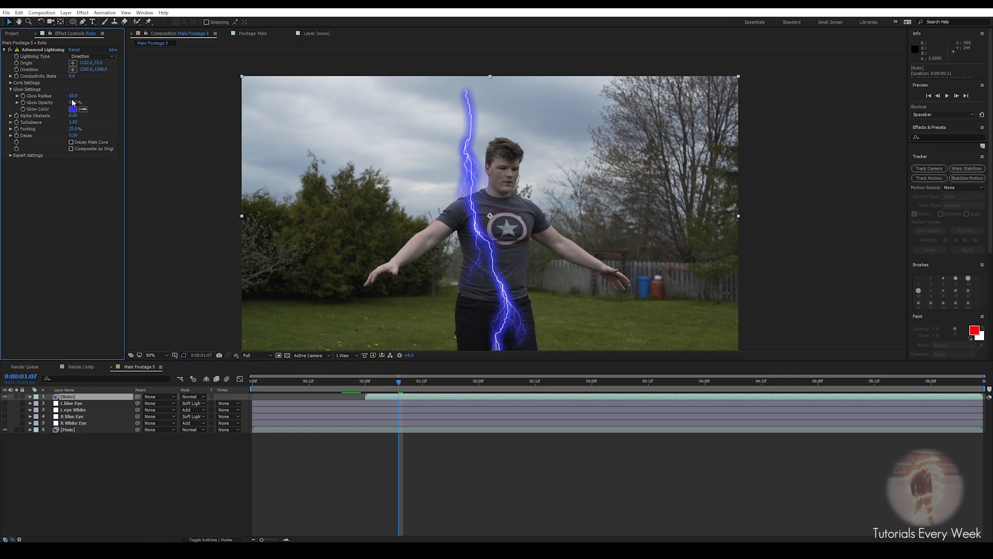
{"action": "type", "text": "0"}
{"action": "key", "text": "Tab"}
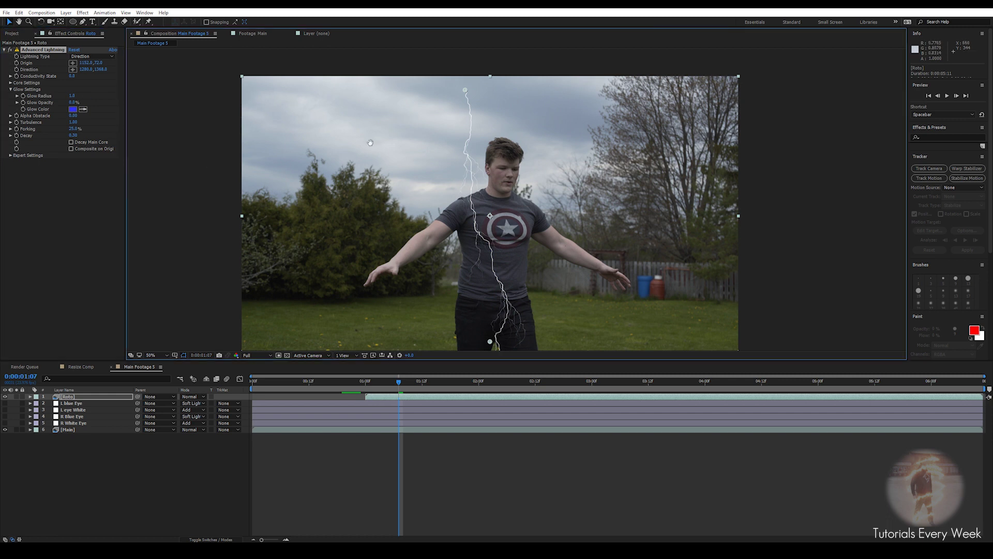
{"action": "scroll", "coordinate": [446, 184], "scroll_direction": "up", "scroll_amount": 2}
{"action": "left_click_drag", "start_coordinate": [446, 181], "coordinate": [451, 212]}
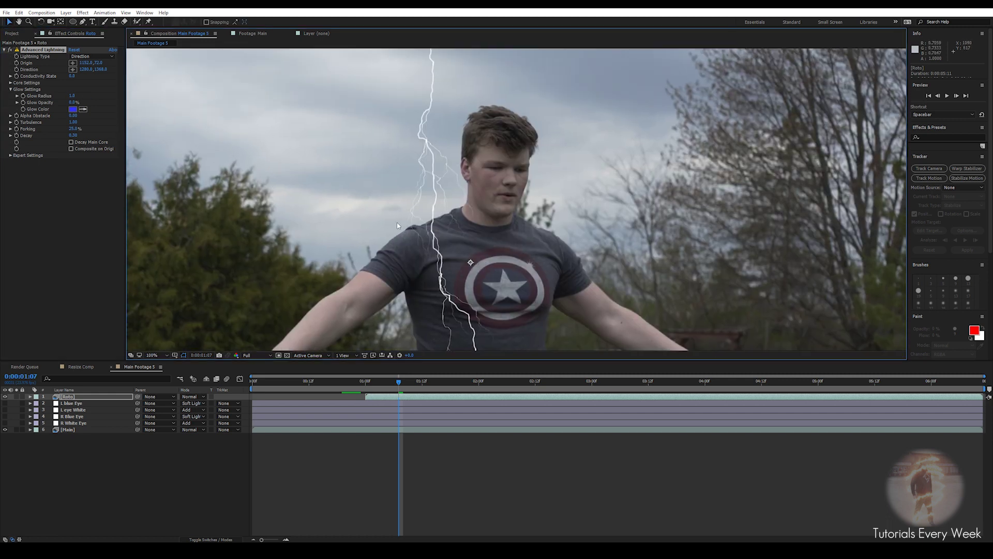
- Animate the lightning's Conductivity State with the expression time*.5
{"action": "left_click", "coordinate": [16, 76], "text": "alt"}
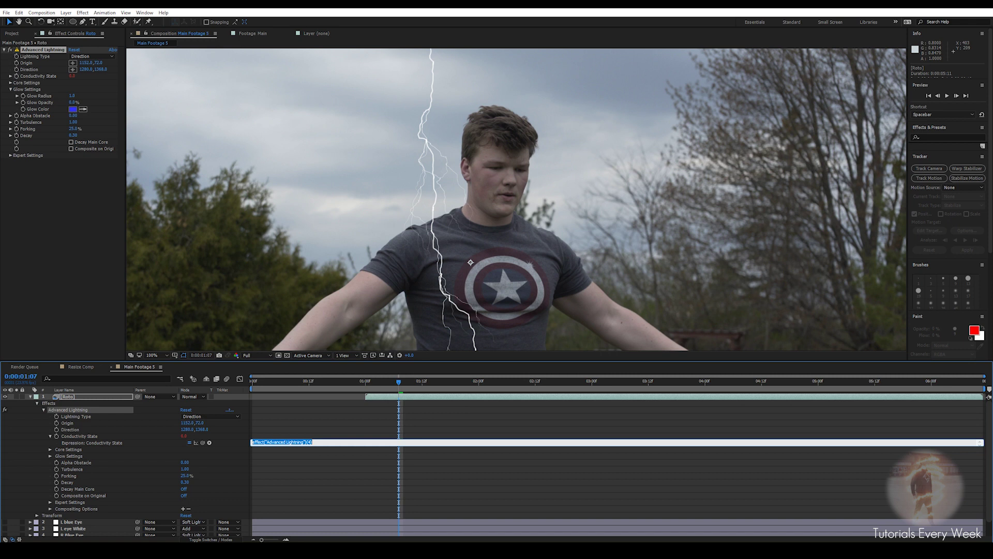
{"action": "type", "text": "time*.5"}
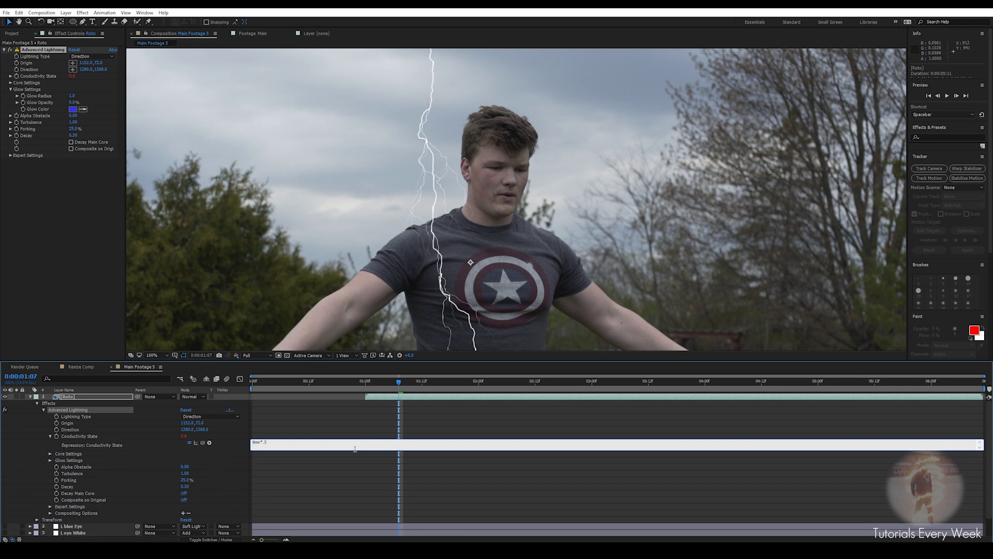
{"action": "left_click", "coordinate": [356, 479]}
- Solo the Roto layer and preview its lightning animation through 0:00:03:01
{"action": "key", "text": "space"}
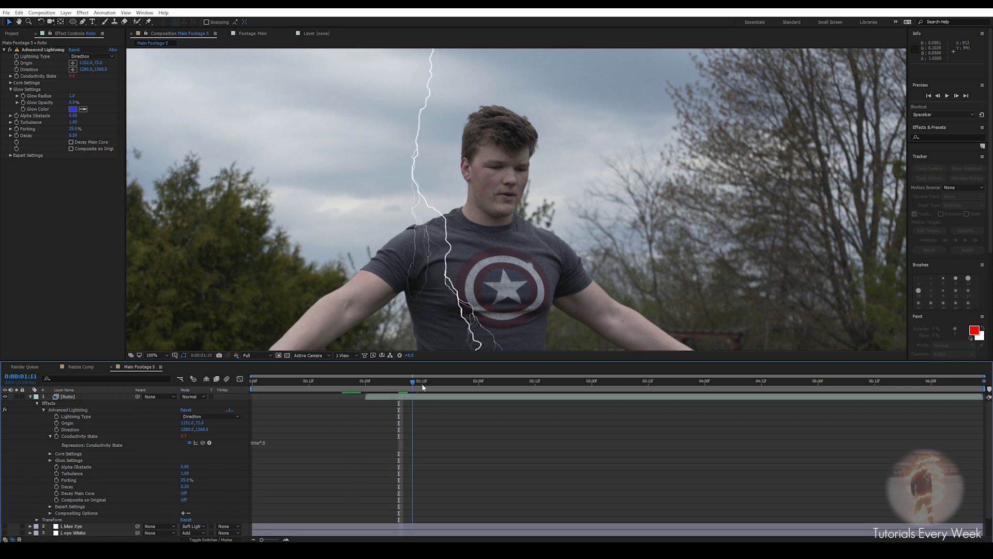
{"action": "left_click", "coordinate": [16, 396]}
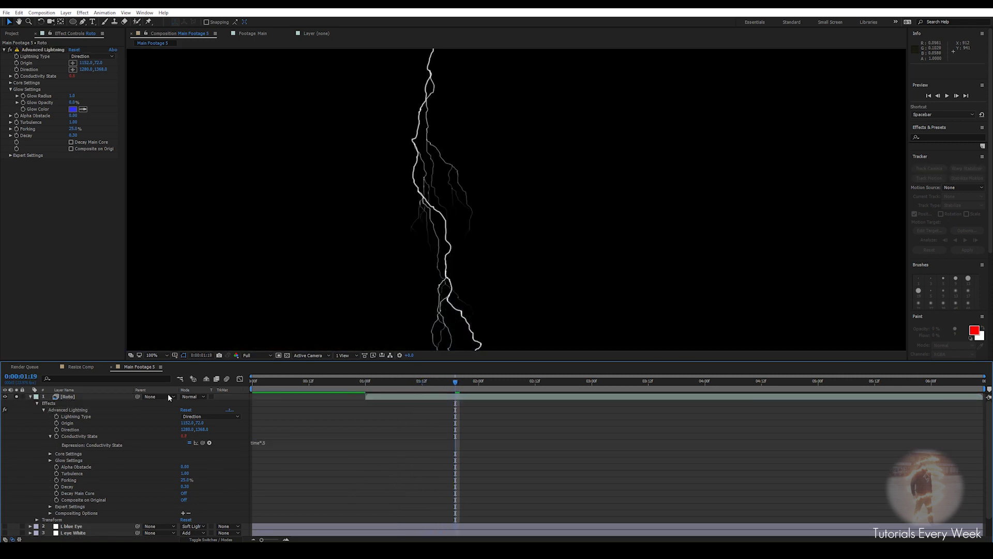
{"action": "left_click_drag", "start_coordinate": [461, 383], "coordinate": [596, 384]}
{"action": "scroll", "coordinate": [466, 259], "scroll_direction": "down", "scroll_amount": 4}
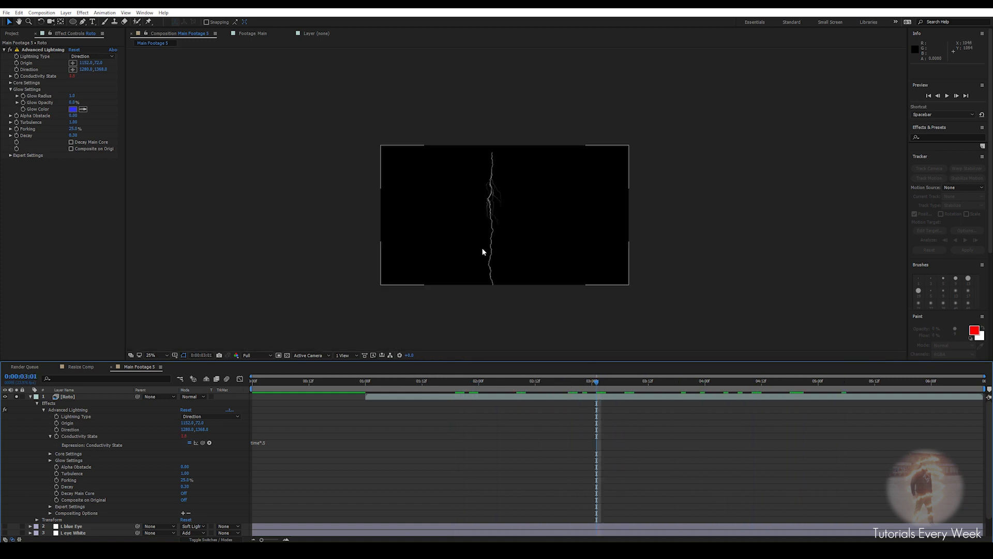
- Give the lightning's Core Radius the expression wiggle(2,2)
{"action": "left_click", "coordinate": [10, 84]}
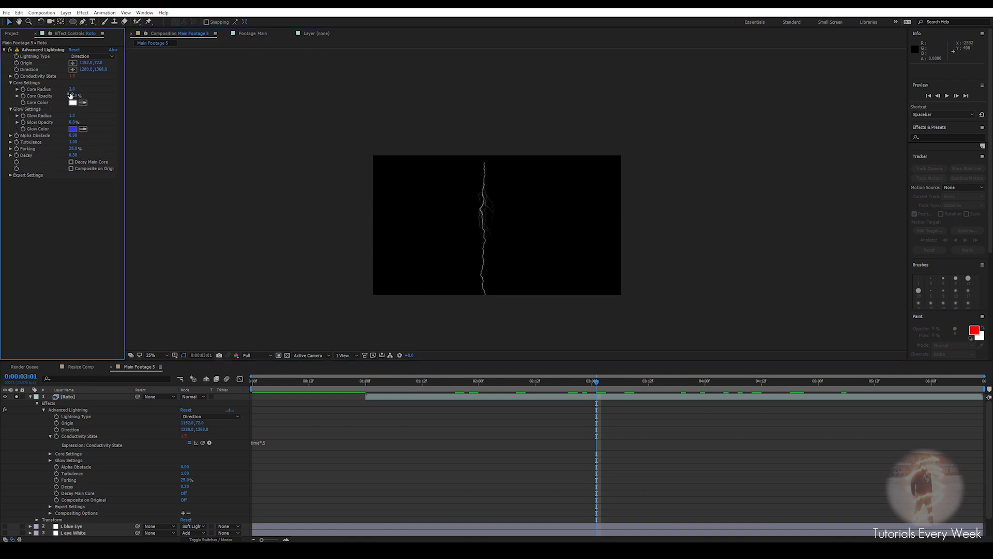
{"action": "left_click", "coordinate": [23, 90], "text": "alt"}
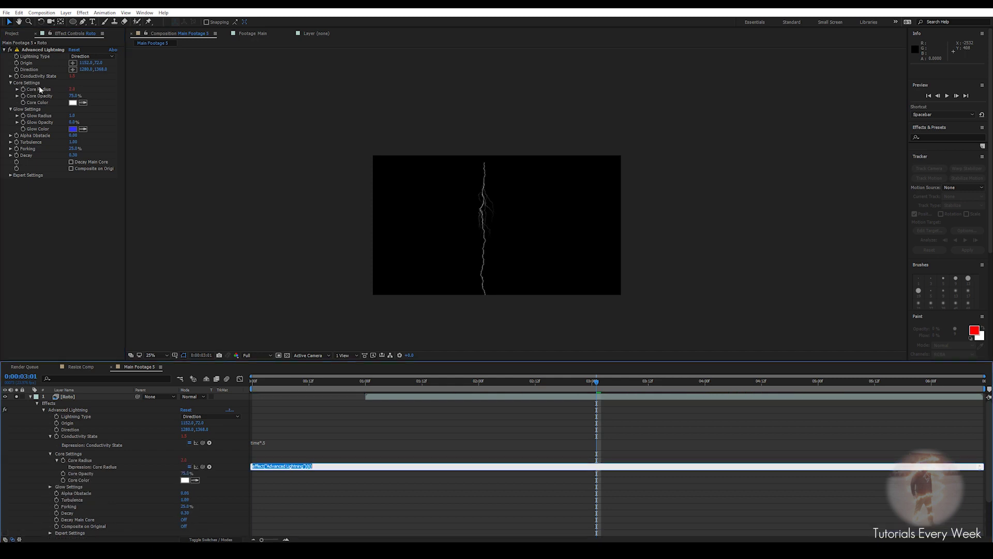
{"action": "type", "text": "time"}
{"action": "left_click", "coordinate": [329, 509]}
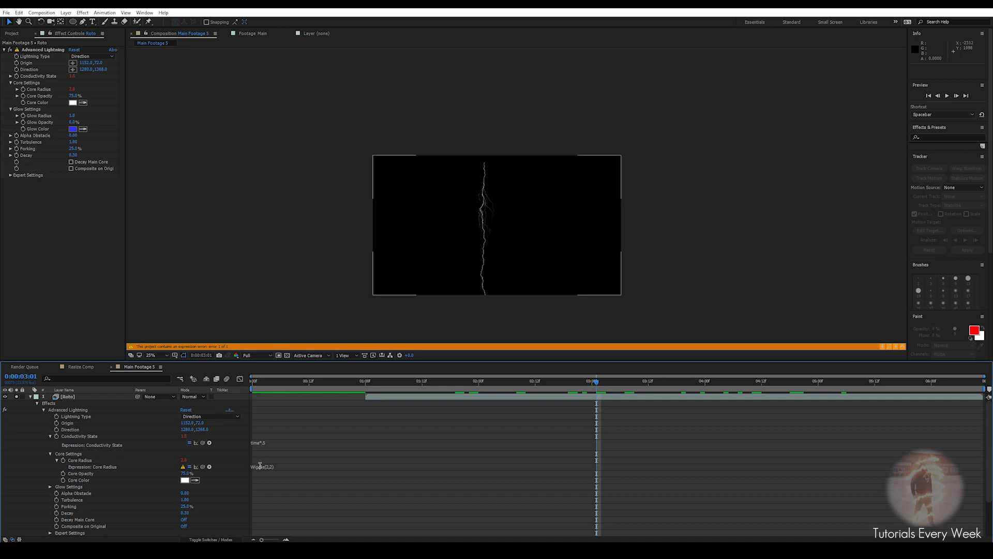
{"action": "left_click", "coordinate": [256, 468]}
{"action": "key", "text": "BackSpace"}
{"action": "type", "text": "w"}
{"action": "left_click", "coordinate": [329, 500]}
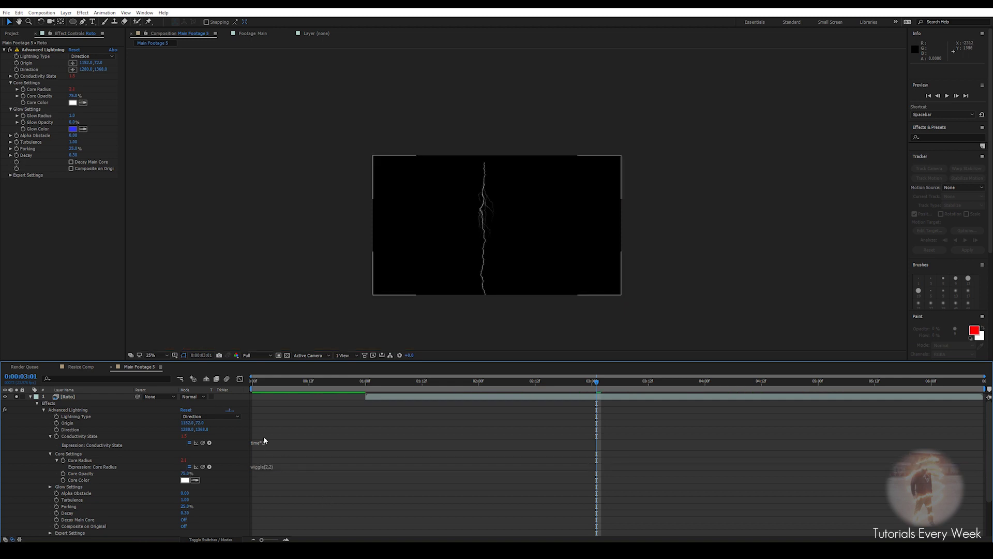
- Check the varying lightning thickness up to 0:00:03:12 and return the playhead to 0:00:01:08
{"action": "left_click_drag", "start_coordinate": [594, 386], "coordinate": [649, 399]}
{"action": "scroll", "coordinate": [484, 248], "scroll_direction": "up", "scroll_amount": 4}
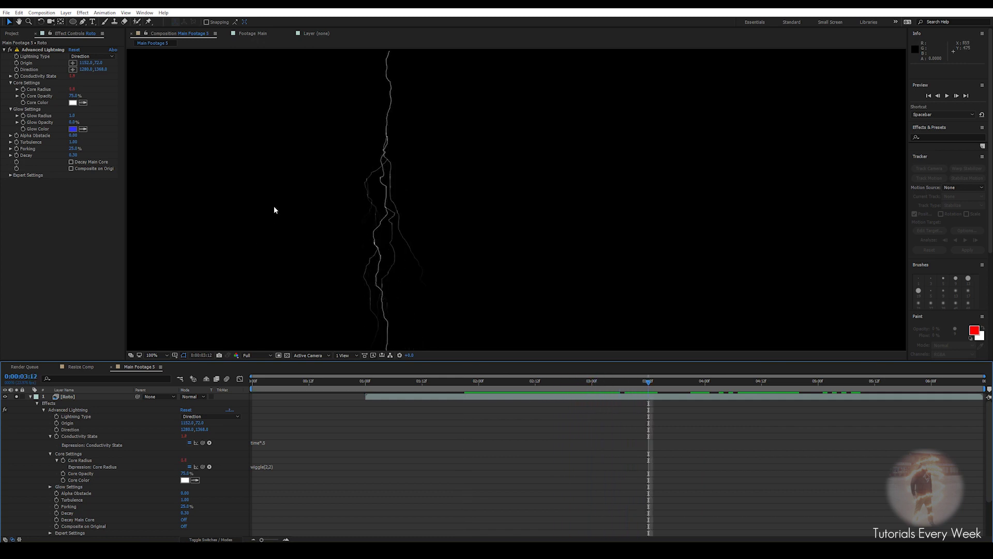
{"action": "left_click", "coordinate": [403, 381]}
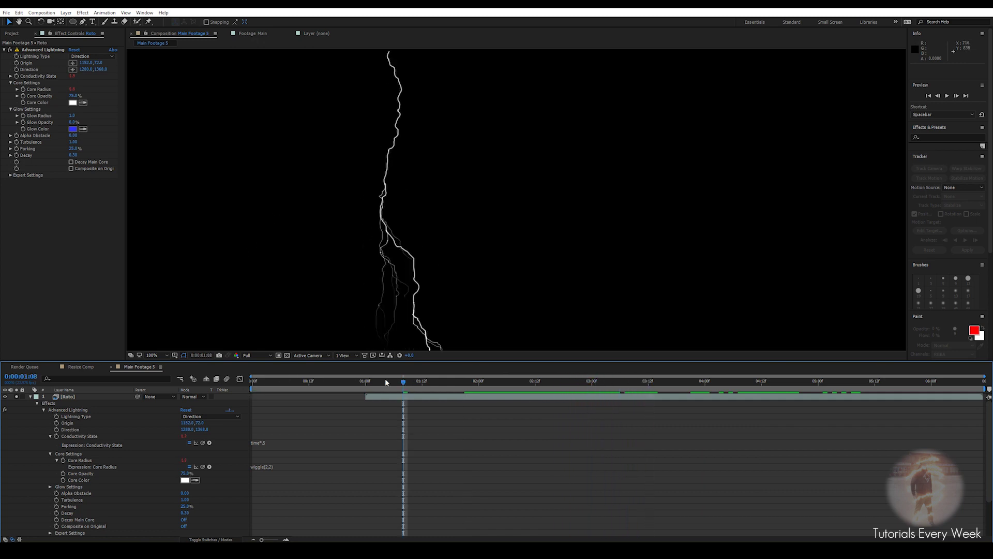
- Collapse the Roto layer's properties and set the lightning's Turbulence to 0.8
{"action": "left_click", "coordinate": [30, 397]}
{"action": "left_click", "coordinate": [65, 397]}
{"action": "scroll", "coordinate": [460, 236], "scroll_direction": "down", "scroll_amount": 1}
{"action": "left_click_drag", "start_coordinate": [450, 236], "coordinate": [444, 169]}
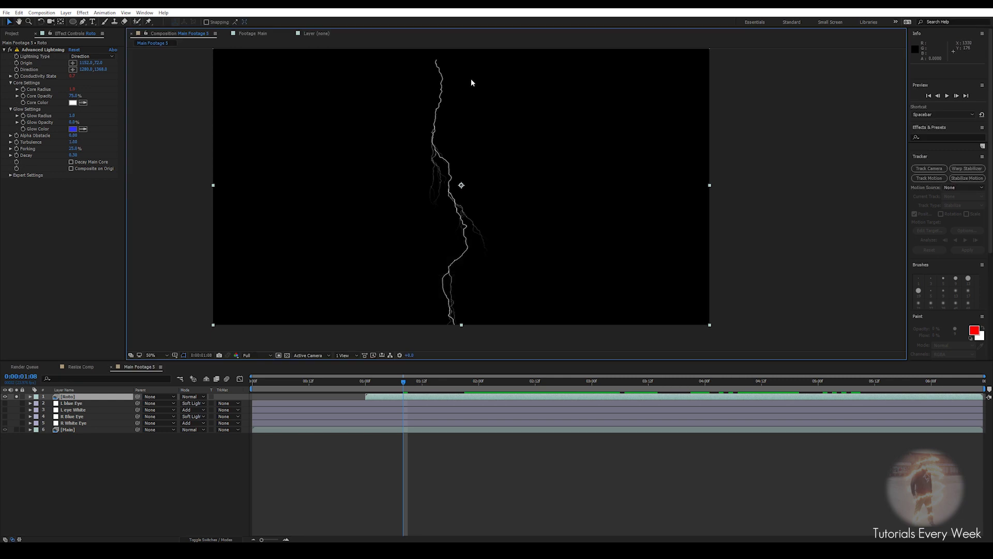
{"action": "left_click", "coordinate": [74, 142]}
{"action": "type", "text": "0.8"}
{"action": "key", "text": "Return"}
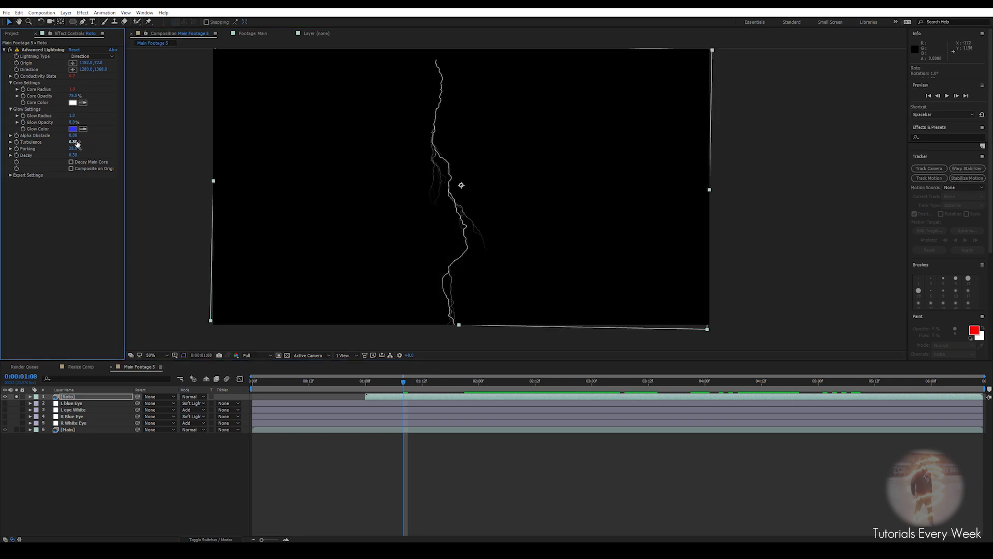
- Set the lightning's Forking to 50% and its Decay to 0.15
{"action": "left_click", "coordinate": [74, 149]}
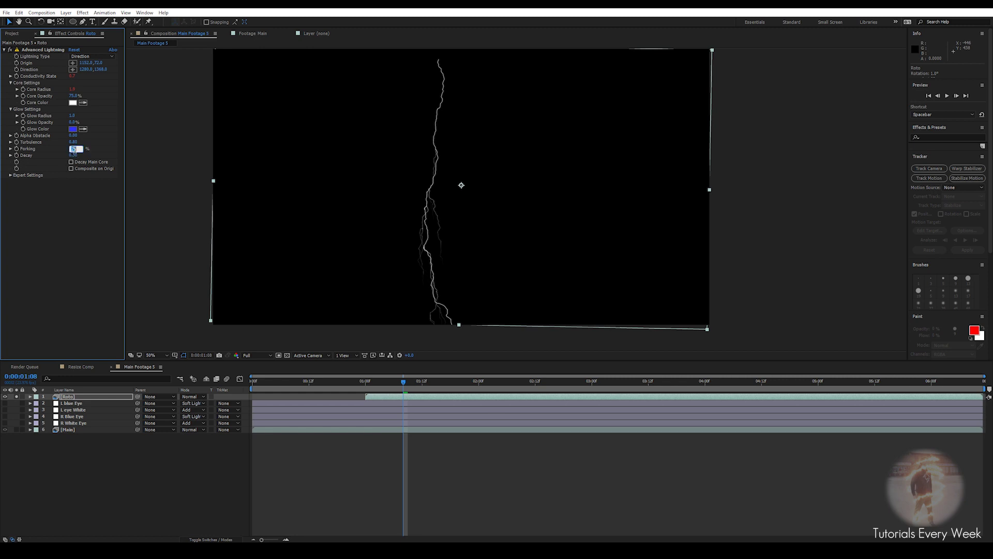
{"action": "type", "text": "50"}
{"action": "key", "text": "Return"}
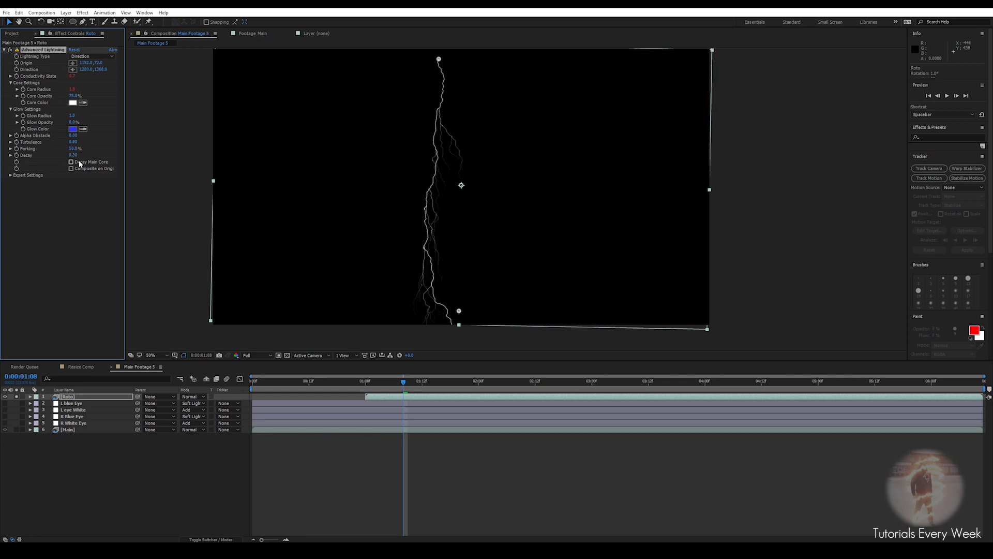
{"action": "left_click", "coordinate": [73, 155]}
{"action": "type", "text": ".15"}
{"action": "key", "text": "Return"}
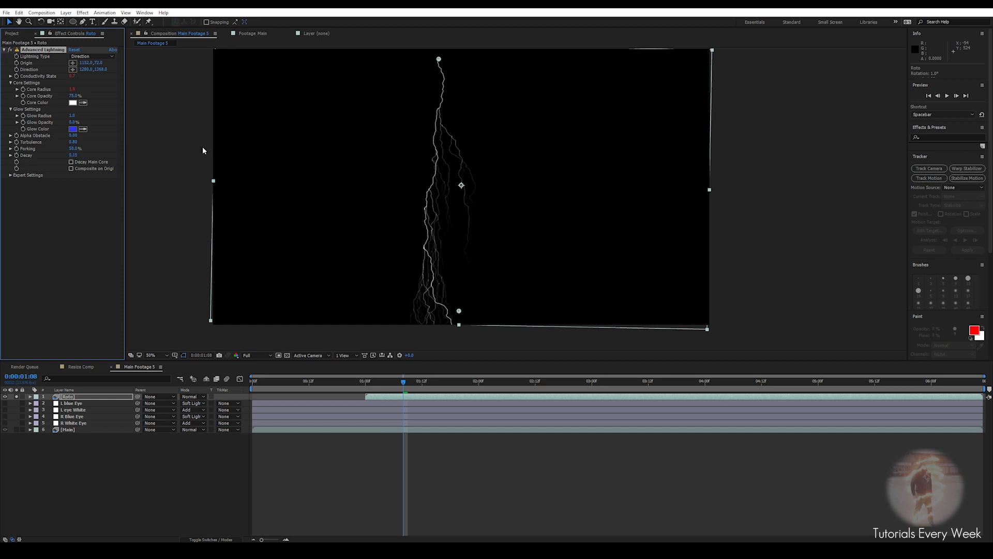
- Set the minimum fork distance in the lightning's Expert Settings to 200
{"action": "left_click", "coordinate": [11, 175]}
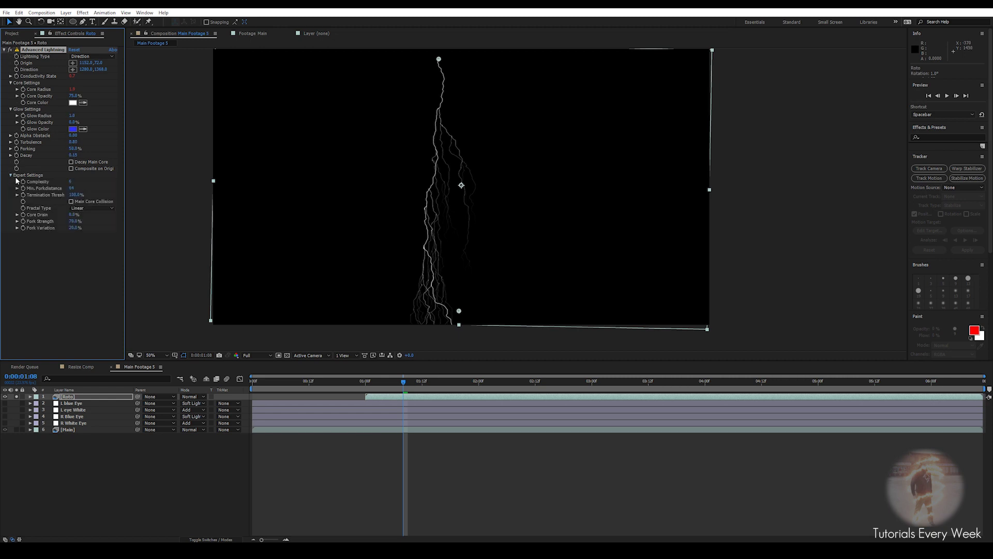
{"action": "left_click", "coordinate": [75, 188]}
{"action": "type", "text": "200"}
{"action": "key", "text": "Return"}
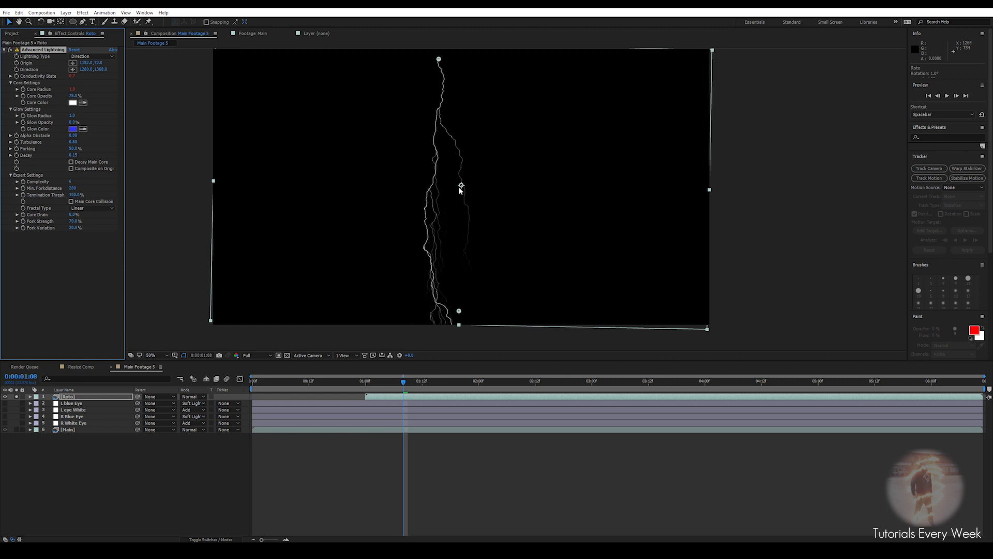
- Set the lightning's Fork Strength to 60% and animate it with the expression wiggle(4,40)
{"action": "left_click_drag", "start_coordinate": [72, 222], "coordinate": [71, 223]}
{"action": "left_click", "coordinate": [71, 222]}
{"action": "type", "text": "60"}
{"action": "key", "text": "Return"}
{"action": "left_click", "coordinate": [23, 221], "text": "alt"}
{"action": "type", "text": "wiggle(4,40"}
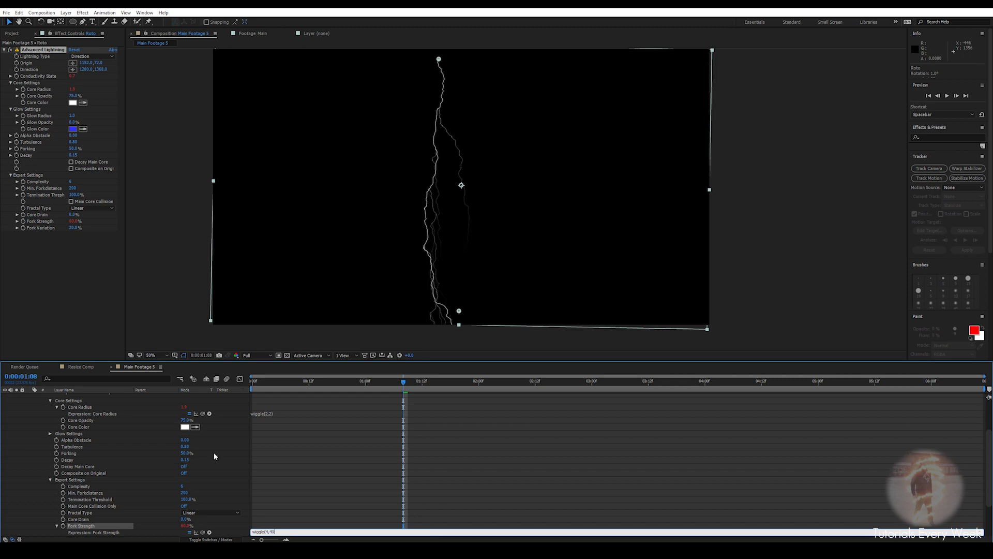
{"action": "left_click", "coordinate": [331, 495]}
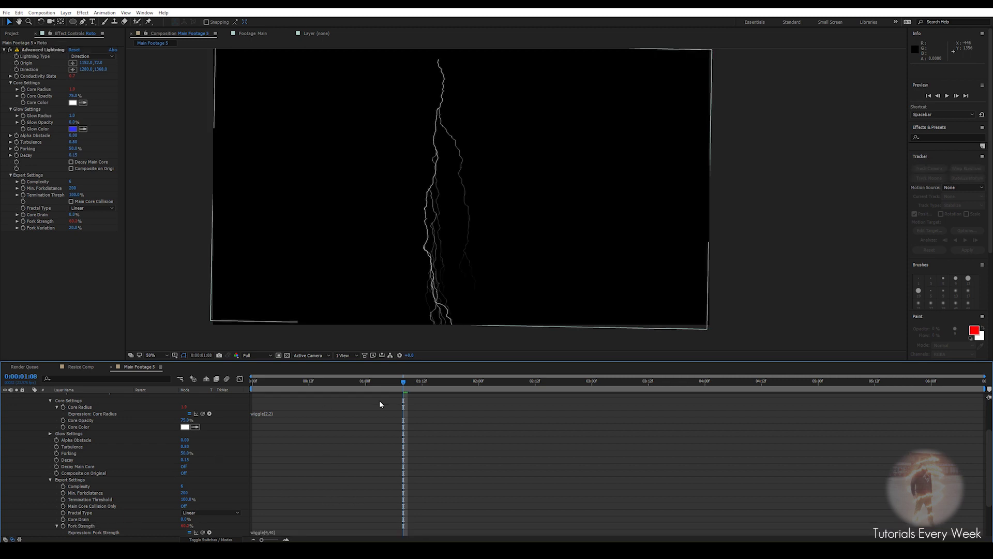
- Examine how the lightning's forks vary over time, moving the playhead to 0:00:02:08
{"action": "mouse_move", "coordinate": [402, 380]}
{"action": "left_mouse_down"}
{"action": "mouse_move", "coordinate": [352, 378]}
{"action": "mouse_move", "coordinate": [412, 380]}
{"action": "left_mouse_up"}
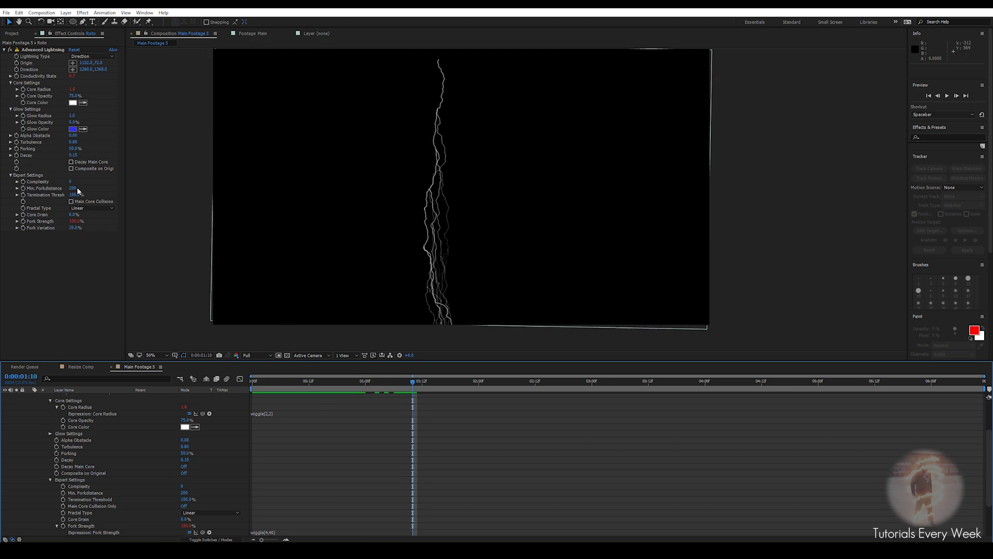
{"action": "scroll", "coordinate": [36, 425], "scroll_direction": "up", "scroll_amount": 5}
{"action": "left_click", "coordinate": [30, 396]}
{"action": "left_click", "coordinate": [452, 222]}
{"action": "scroll", "coordinate": [451, 206], "scroll_direction": "down", "scroll_amount": 1}
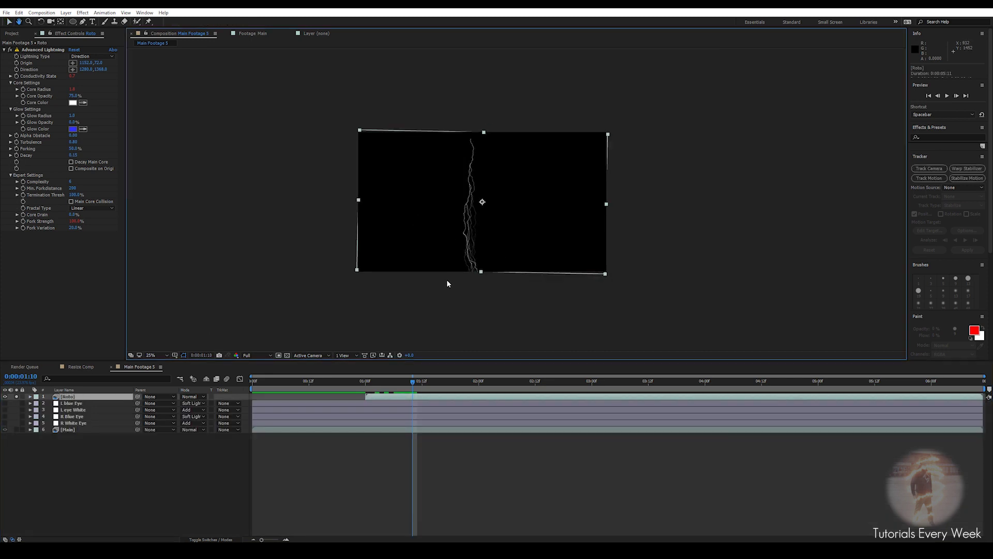
{"action": "left_click_drag", "start_coordinate": [412, 381], "coordinate": [516, 381]}
{"action": "scroll", "coordinate": [516, 200], "scroll_direction": "up", "scroll_amount": 1}
{"action": "left_click_drag", "start_coordinate": [469, 266], "coordinate": [520, 283]}
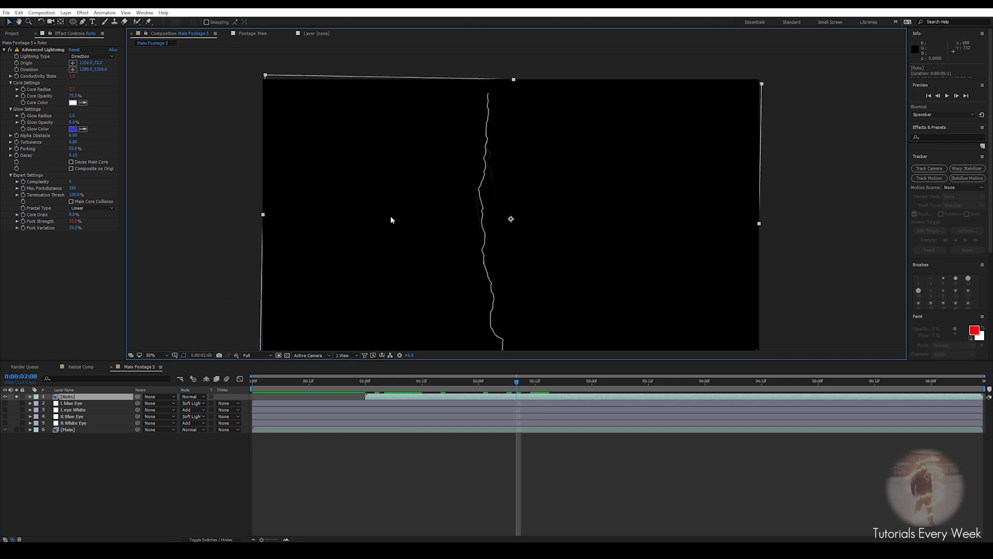
- Undo the accidental transform changes on the Roto layer so its rotation is 0°
{"action": "left_click_drag", "start_coordinate": [343, 171], "coordinate": [386, 184]}
{"action": "key", "text": "ctrl+z"}
{"action": "key", "text": "r"}
{"action": "left_click", "coordinate": [192, 403]}
{"action": "key", "text": "ctrl+z"}
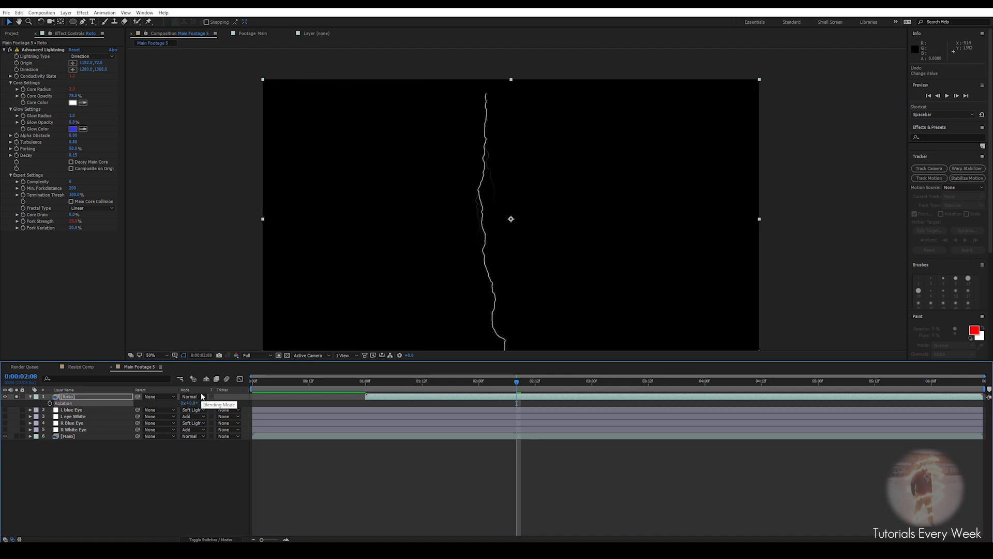
- Turn off solo on the Roto layer, move the current time to 0:00:03:02, and select the Main layer
{"action": "left_click", "coordinate": [401, 494]}
{"action": "scroll", "coordinate": [454, 277], "scroll_direction": "down", "scroll_amount": 1}
{"action": "scroll", "coordinate": [543, 316], "scroll_direction": "up", "scroll_amount": 1}
{"action": "left_click_drag", "start_coordinate": [517, 387], "coordinate": [601, 387]}
{"action": "left_click", "coordinate": [17, 397]}
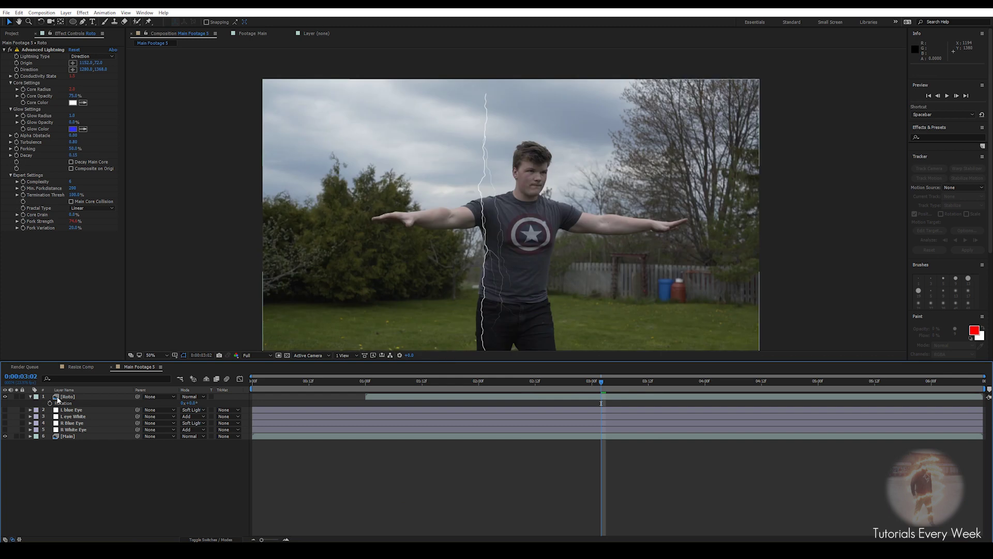
{"action": "left_click", "coordinate": [69, 436]}
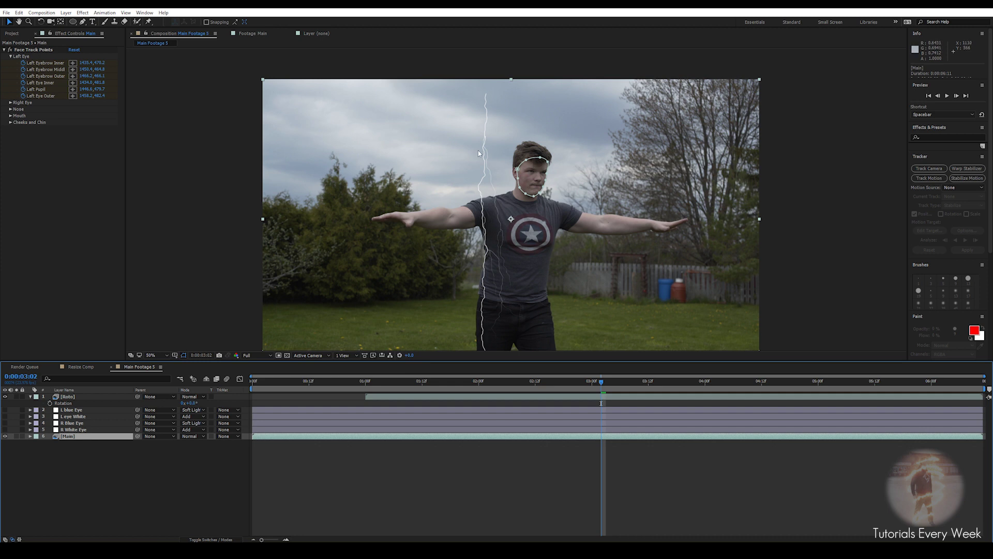
- Play the finished lightning shot in the Resize Comp from 0:00:02:01 and examine how the bolts follow the body
{"action": "left_click", "coordinate": [77, 367]}
{"action": "left_click_drag", "start_coordinate": [662, 383], "coordinate": [559, 384]}
{"action": "left_click", "coordinate": [484, 391]}
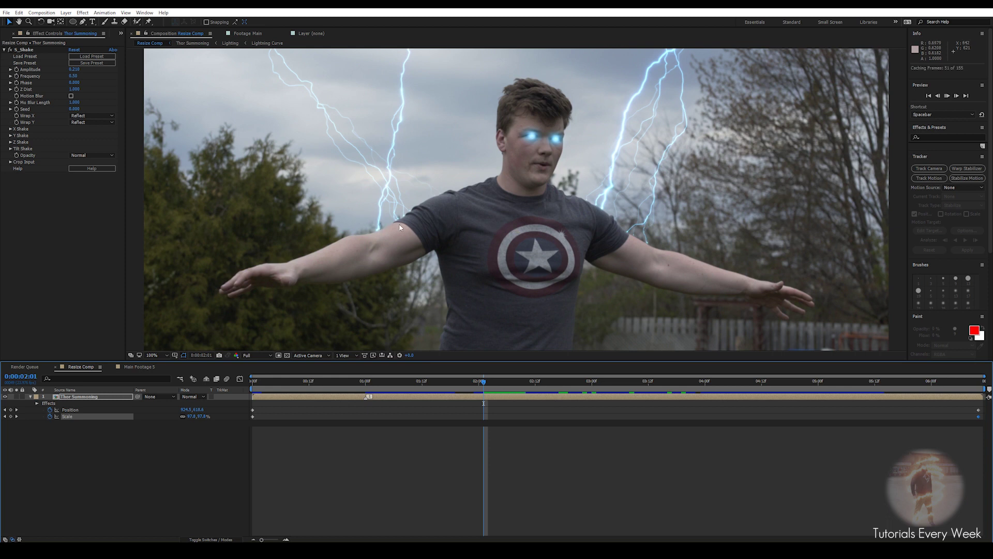
{"action": "key", "text": "space"}
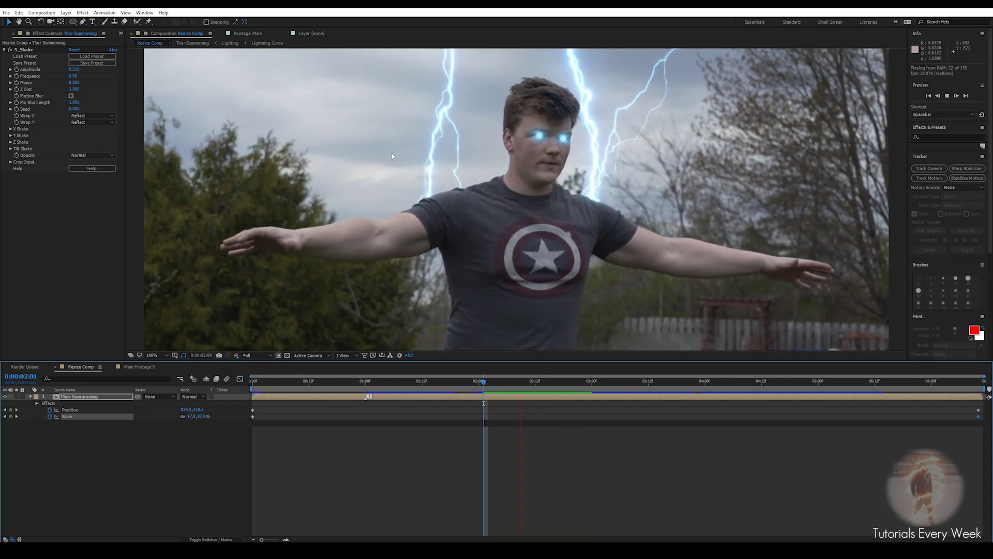
{"action": "key", "text": "space"}
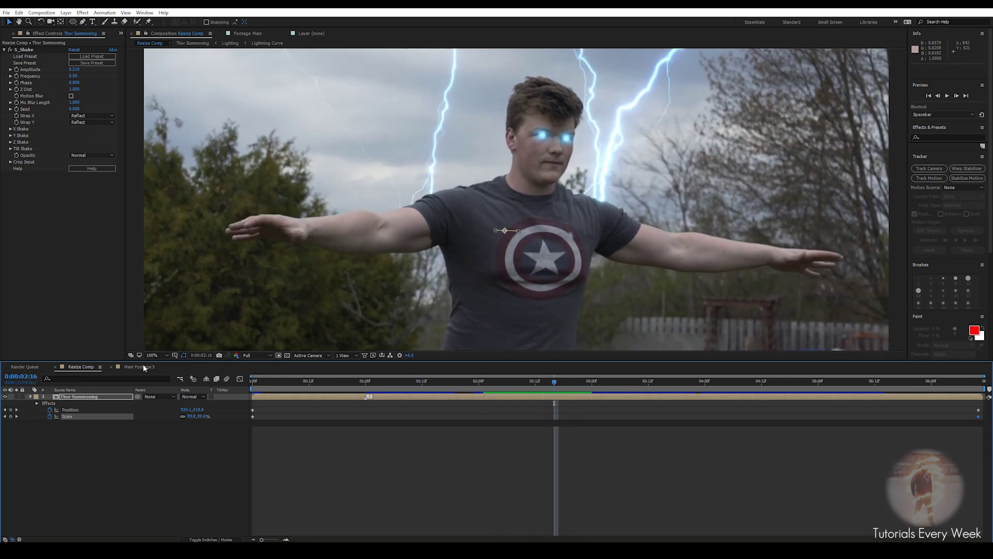
- Return to the Main Footage 5 composition and open the Main layer in mocha AE, accepting the new project settings and overwriting the existing project
{"action": "left_click", "coordinate": [140, 367]}
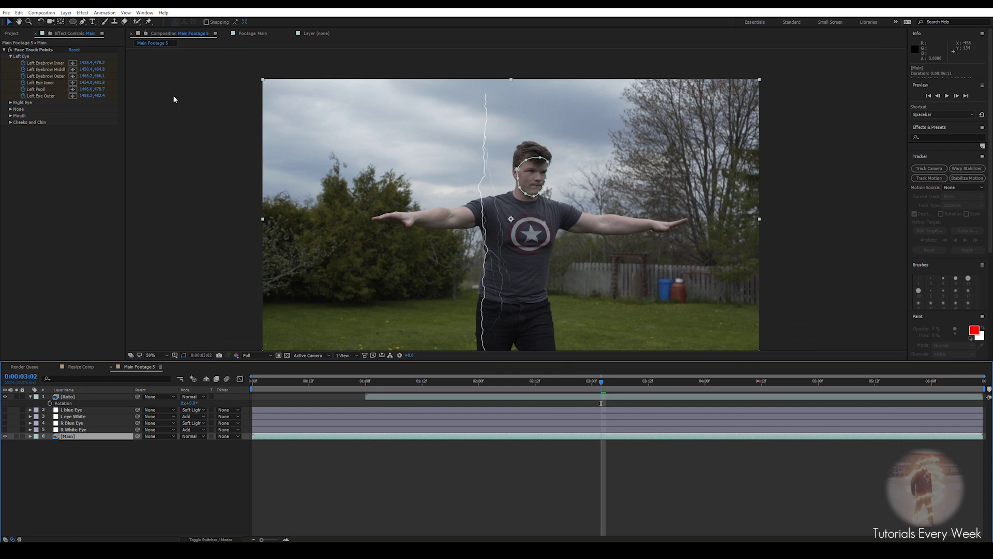
{"action": "left_click", "coordinate": [84, 13]}
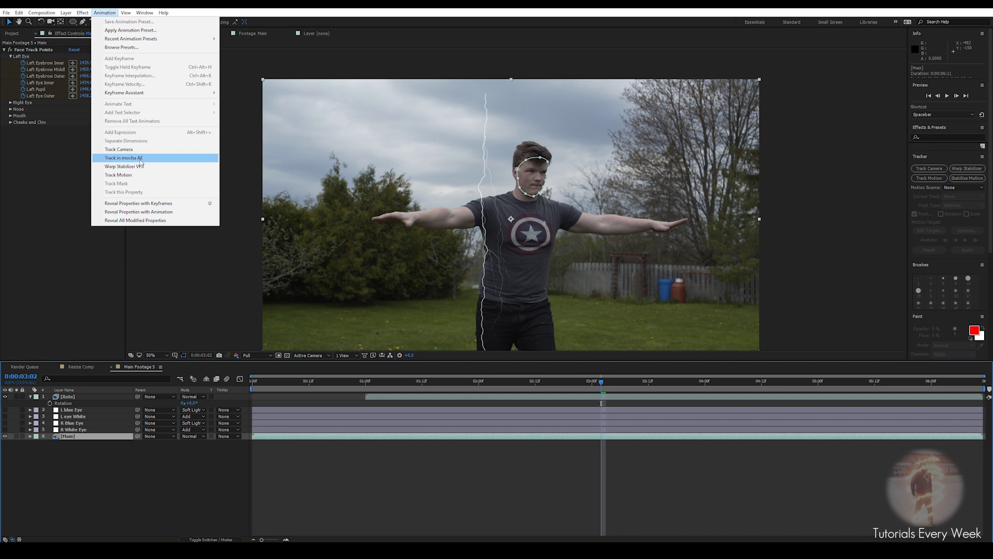
{"action": "left_click", "coordinate": [142, 162]}
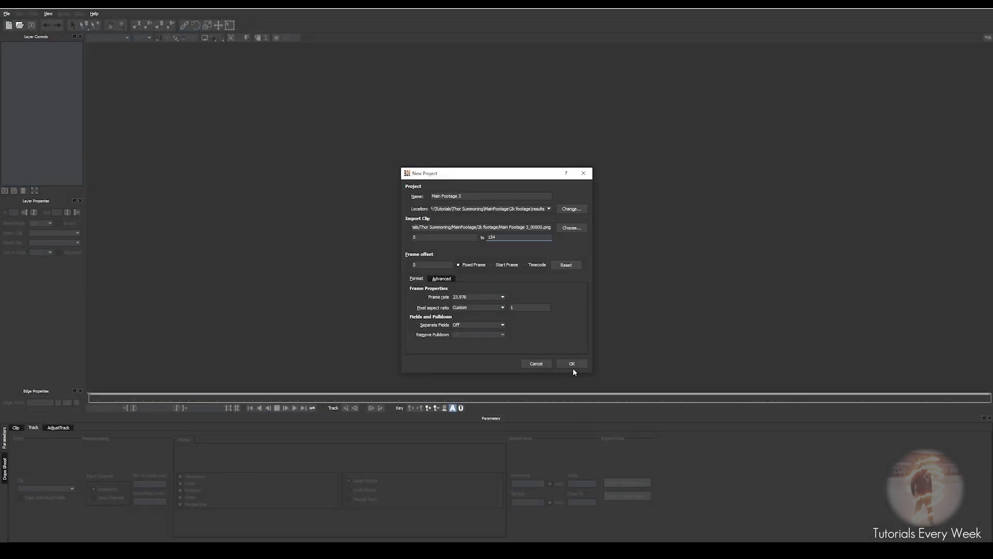
{"action": "left_click", "coordinate": [572, 364]}
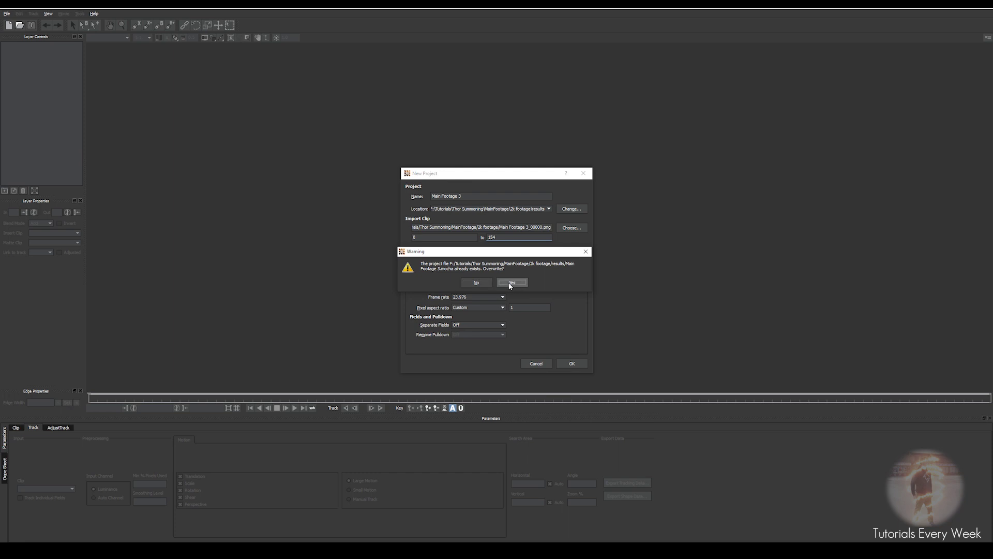
{"action": "left_click", "coordinate": [511, 283]}
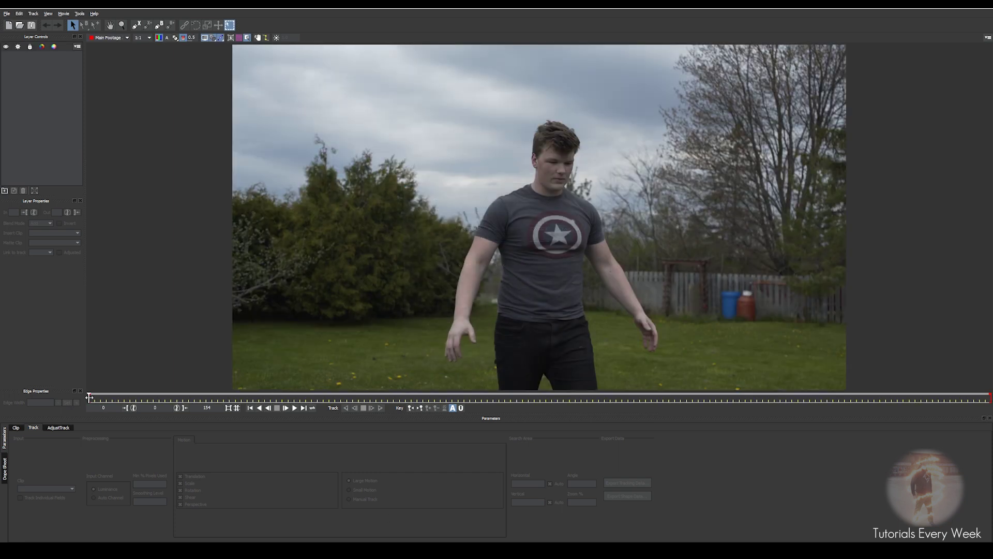
- At frame 35, draw a closed X-spline around the chest area of the T-shirt, covering part of the shield logo
{"action": "left_click_drag", "start_coordinate": [88, 397], "coordinate": [294, 394]}
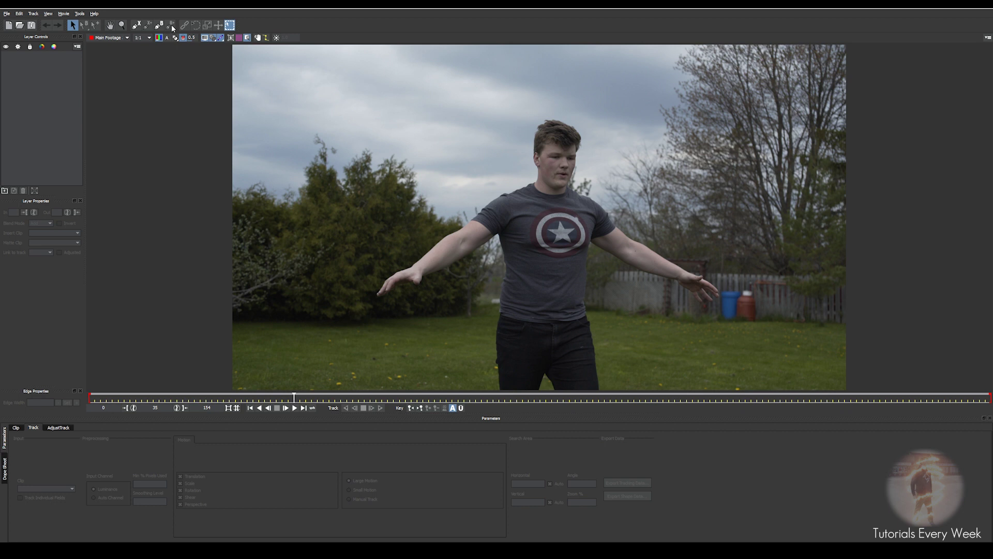
{"action": "left_click", "coordinate": [141, 27]}
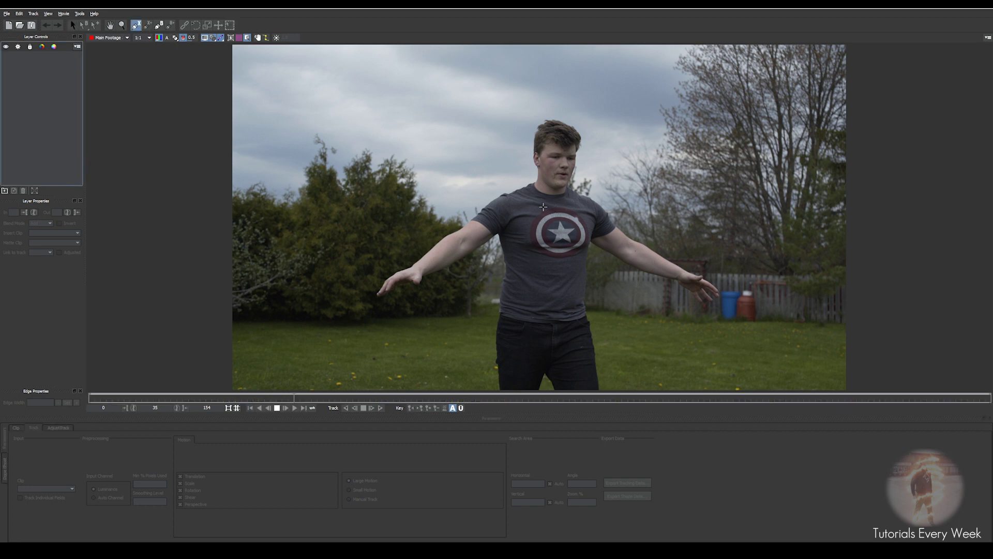
{"action": "left_click", "coordinate": [546, 207]}
{"action": "left_click", "coordinate": [565, 224]}
{"action": "left_click", "coordinate": [565, 239]}
{"action": "left_click", "coordinate": [530, 248]}
{"action": "left_click", "coordinate": [525, 240]}
{"action": "left_click", "coordinate": [517, 223]}
{"action": "left_click", "coordinate": [522, 198]}
{"action": "right_click", "coordinate": [547, 210]}
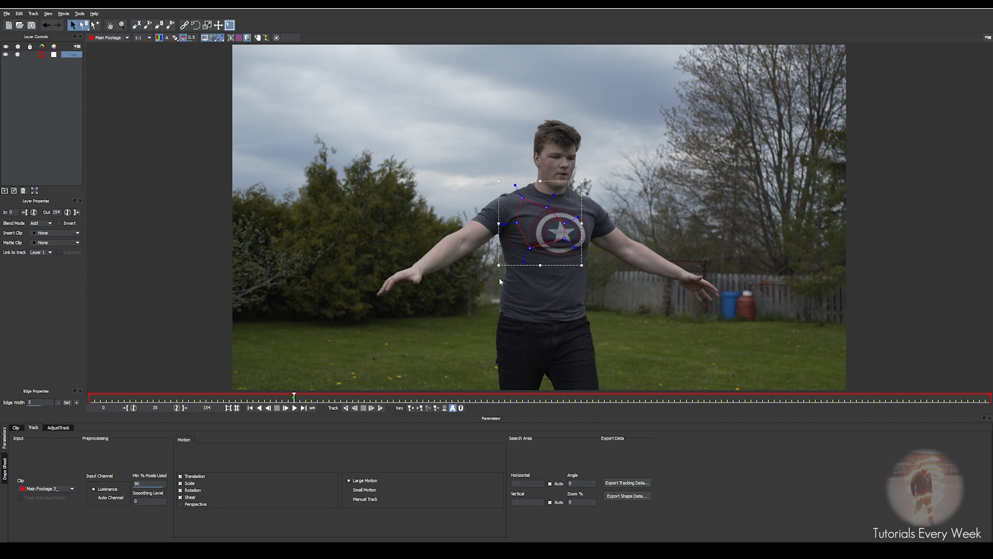
- Limit the tracked motion to Translation and track the chest shape backward and forward through the clip from frame 35
{"action": "left_click", "coordinate": [180, 497]}
{"action": "left_click", "coordinate": [180, 490]}
{"action": "left_click", "coordinate": [180, 483]}
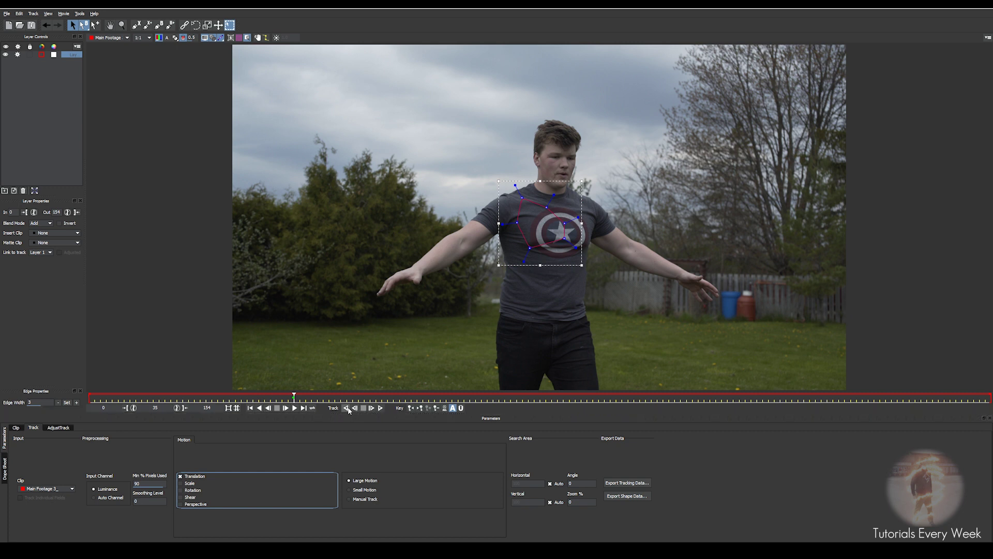
{"action": "left_click", "coordinate": [371, 408]}
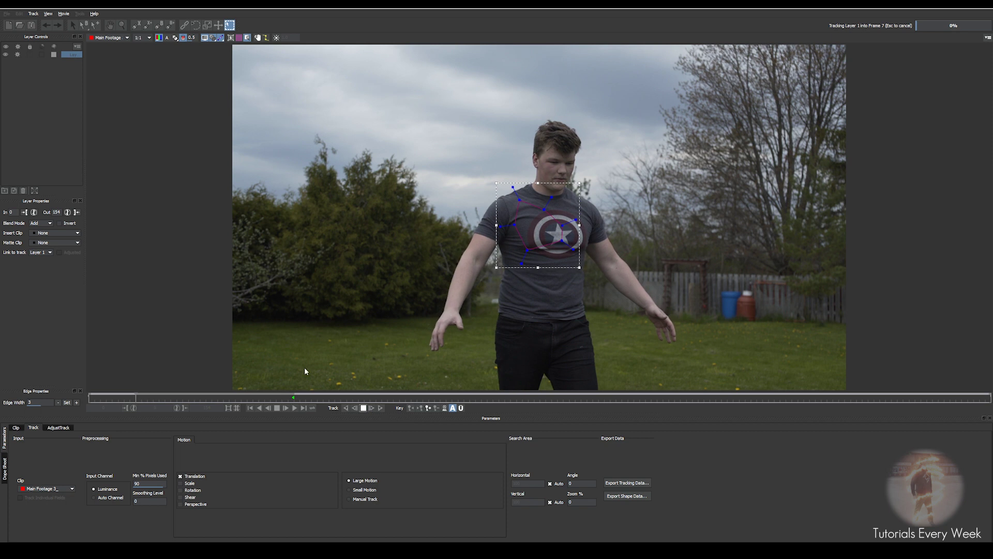
{"action": "left_click", "coordinate": [371, 408]}
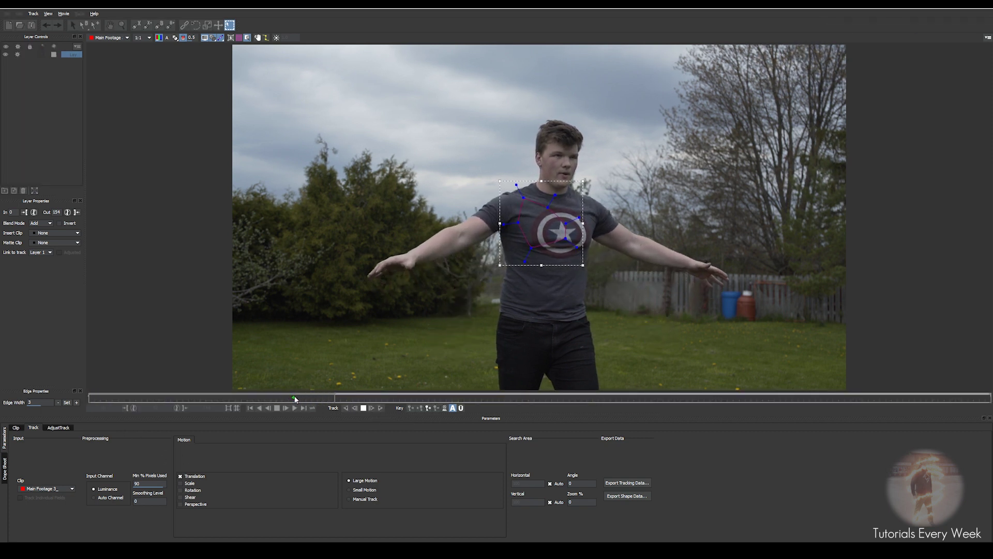
{"action": "left_click", "coordinate": [380, 408]}
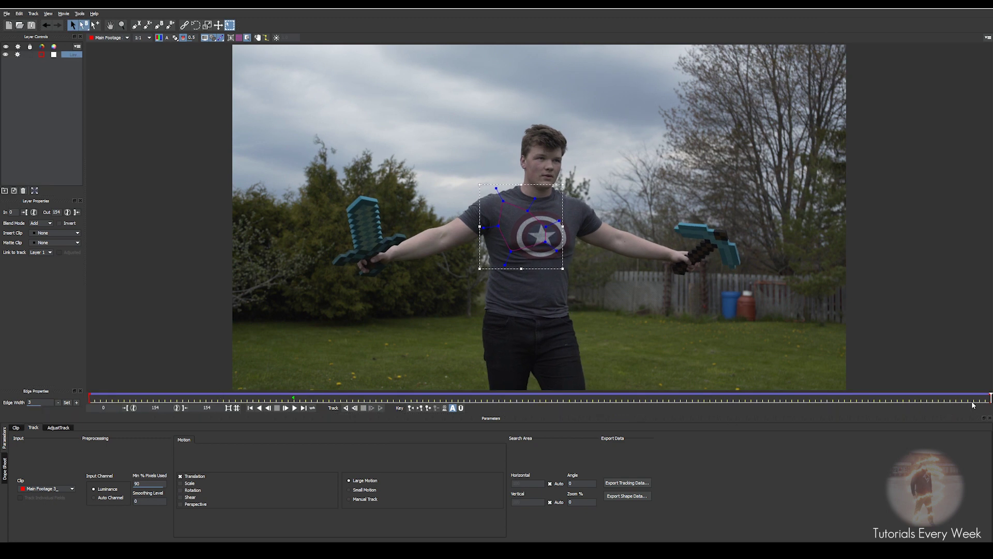
- Play back the chest track, then copy its tracking data to the clipboard as After Effects Transform Data (position, scale and rotation)
{"action": "left_click", "coordinate": [294, 408]}
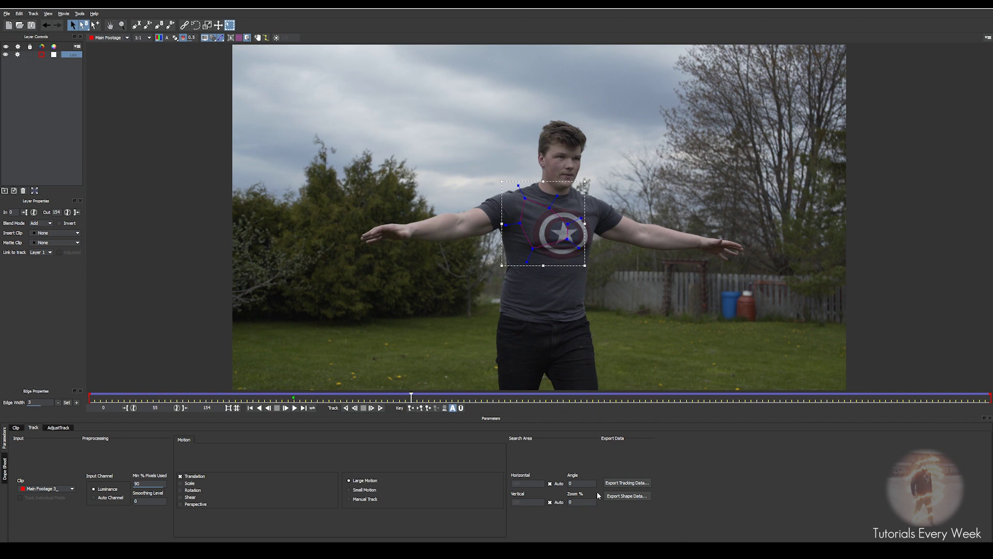
{"action": "left_click", "coordinate": [624, 484]}
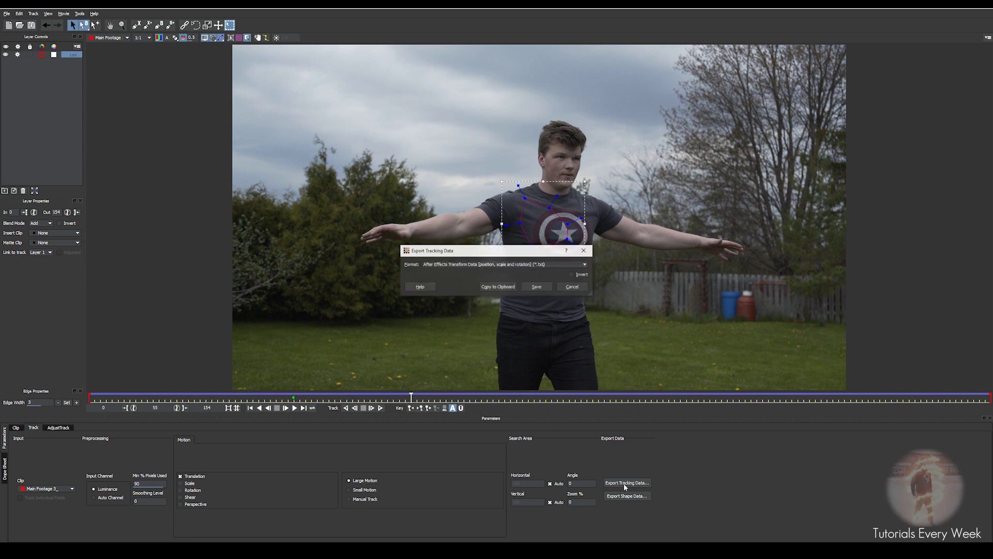
{"action": "left_click", "coordinate": [498, 287]}
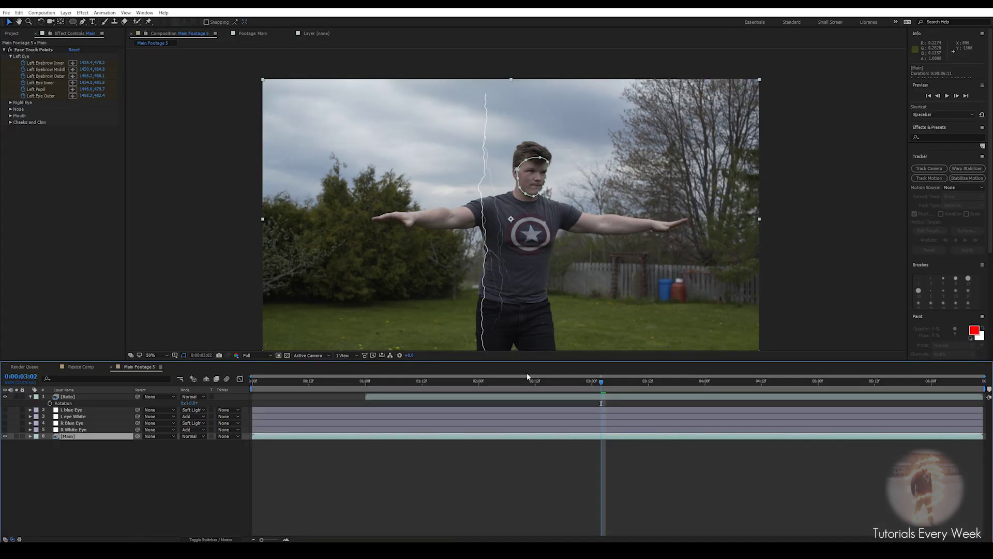
{"action": "right_click", "coordinate": [350, 398]}
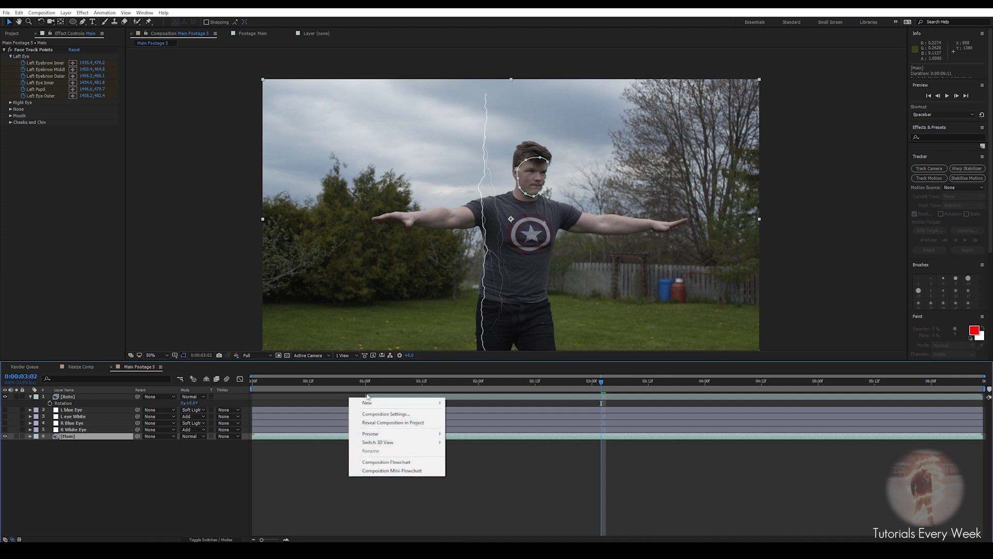
{"action": "mouse_move", "coordinate": [371, 404]}
{"action": "left_click", "coordinate": [465, 439]}
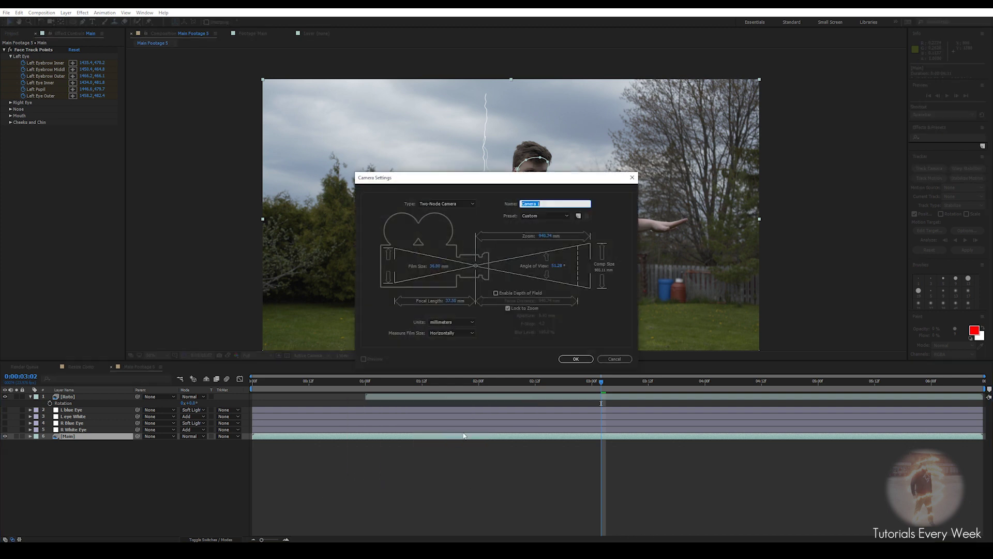
{"action": "left_click", "coordinate": [615, 358]}
- Add a null object to the composition, paste the tracking data onto it at the first frame, and scrub to check its motion
{"action": "right_click", "coordinate": [467, 405]}
{"action": "mouse_move", "coordinate": [512, 410]}
{"action": "left_click", "coordinate": [578, 458]}
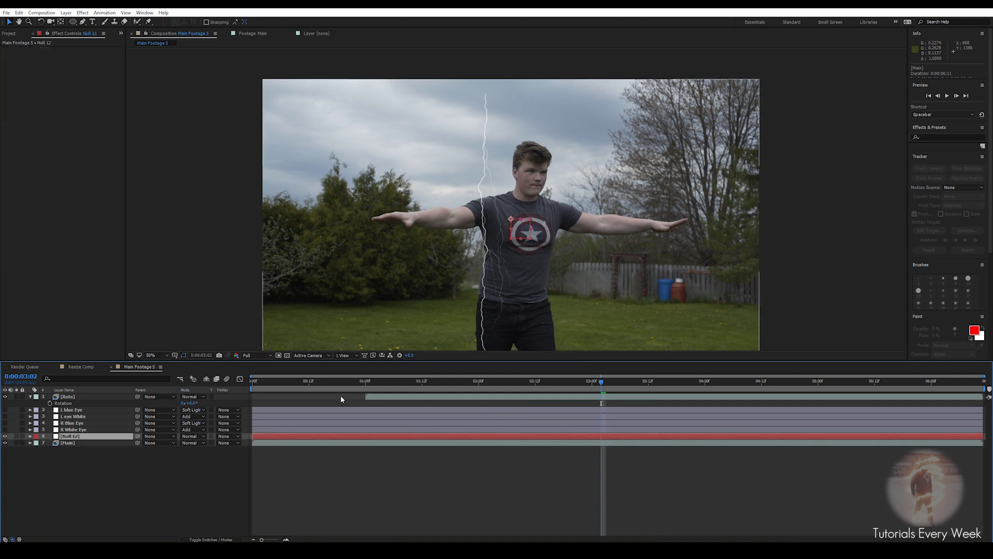
{"action": "key", "text": "Home"}
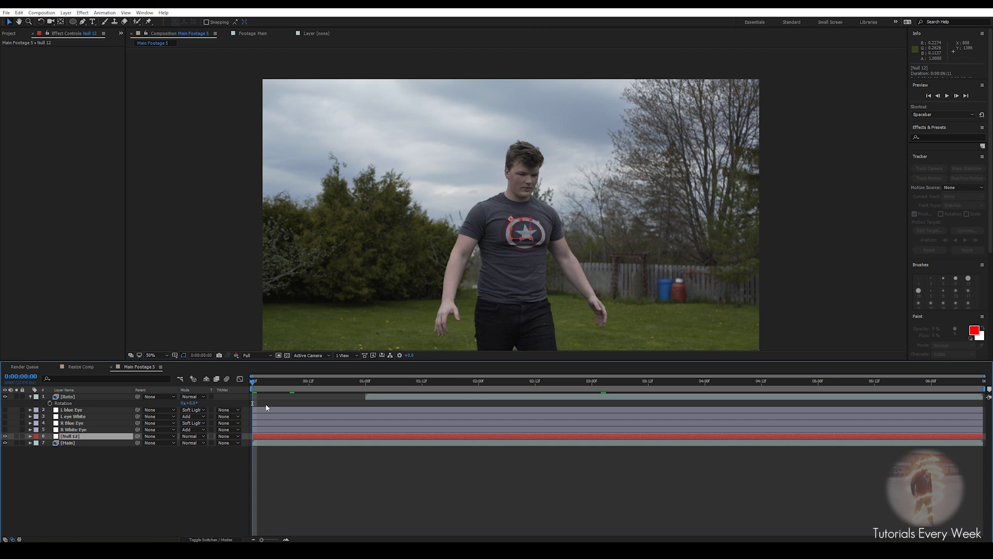
{"action": "key", "text": "ctrl+v"}
{"action": "left_click_drag", "start_coordinate": [257, 380], "coordinate": [728, 403]}
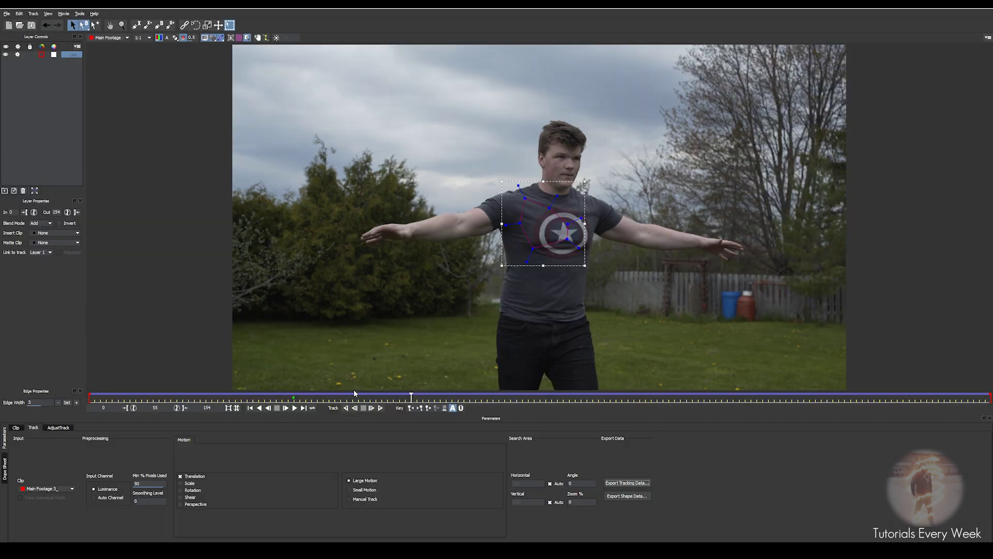
- Switch back to mocha AE and delete the chest tracking layer
{"action": "right_click", "coordinate": [531, 203]}
{"action": "mouse_move", "coordinate": [544, 221]}
{"action": "left_click", "coordinate": [585, 249]}
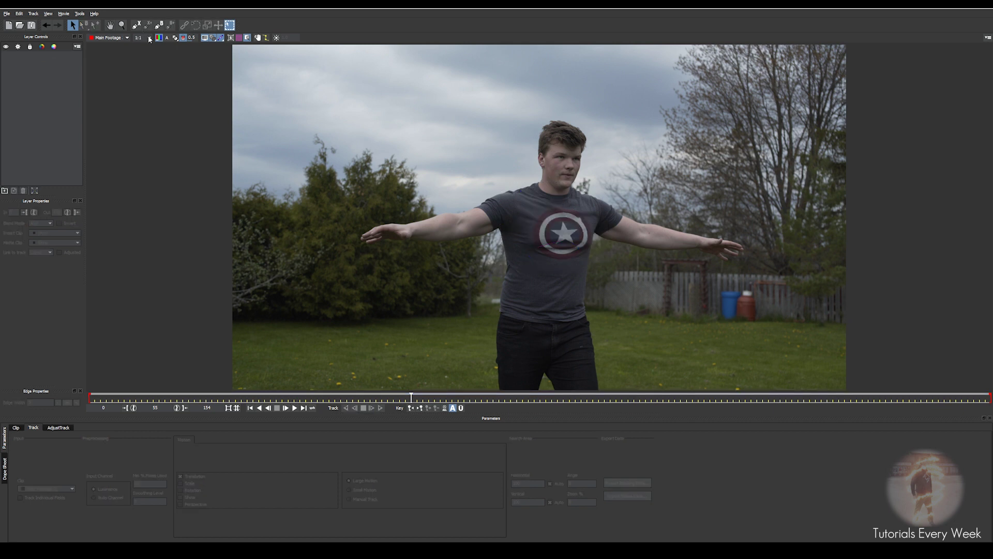
- At frame 55, draw a closed X-spline around the man's left sleeve and upper arm
{"action": "left_click", "coordinate": [138, 25]}
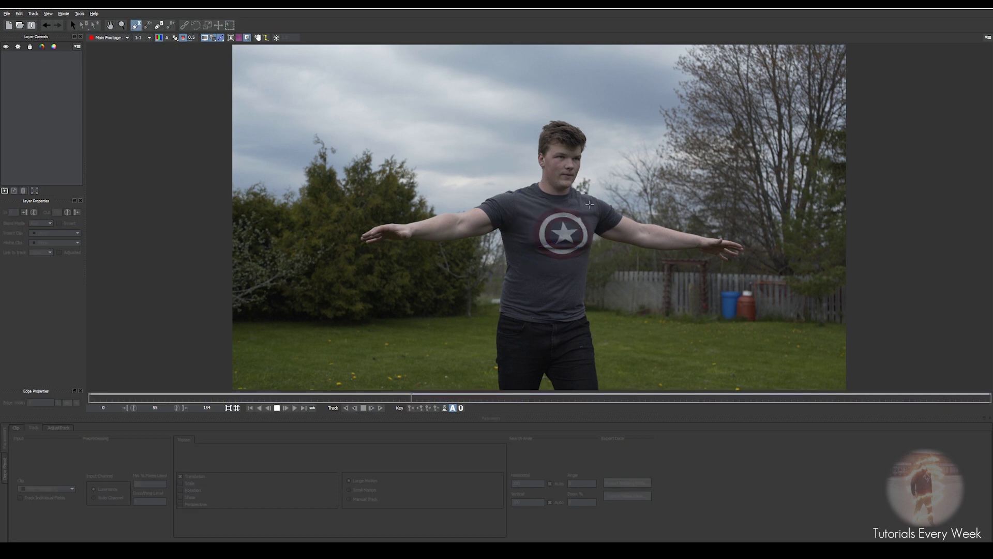
{"action": "left_click", "coordinate": [585, 196]}
{"action": "left_click", "coordinate": [598, 203]}
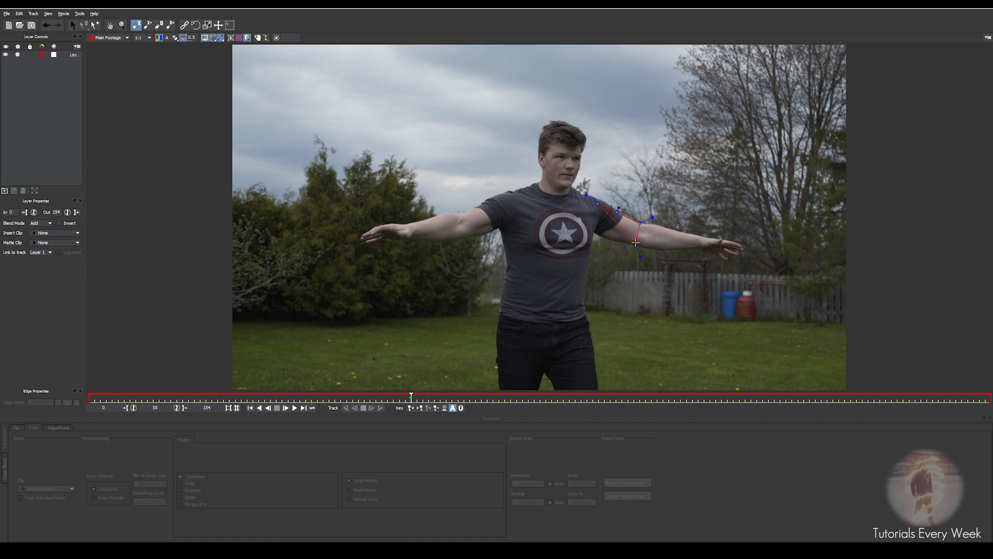
{"action": "right_click", "coordinate": [598, 205]}
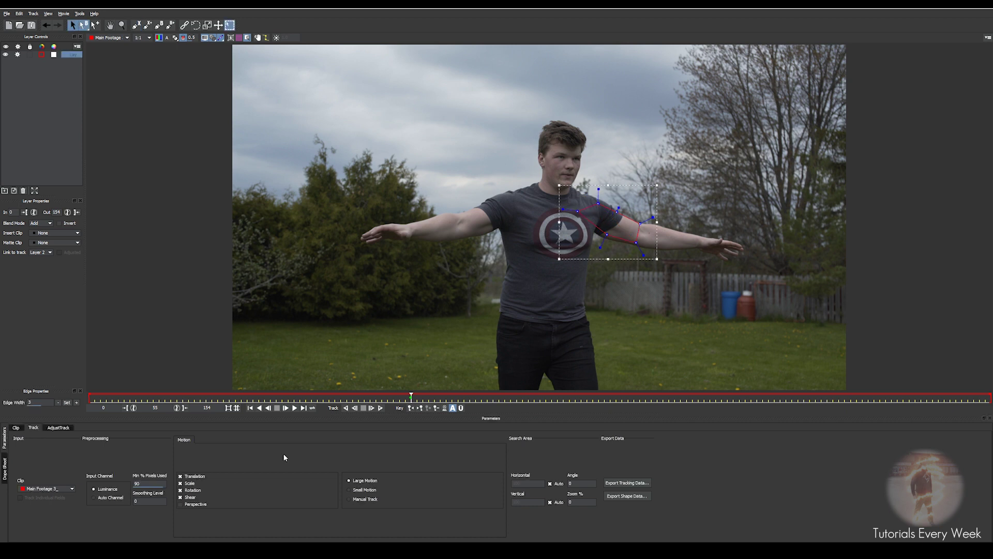
- Turn off Scale, Rotation and Shear for the arm layer and track it forward from frame 55 using Translation only
{"action": "left_click", "coordinate": [180, 482]}
{"action": "left_click", "coordinate": [180, 489]}
{"action": "left_click", "coordinate": [180, 497]}
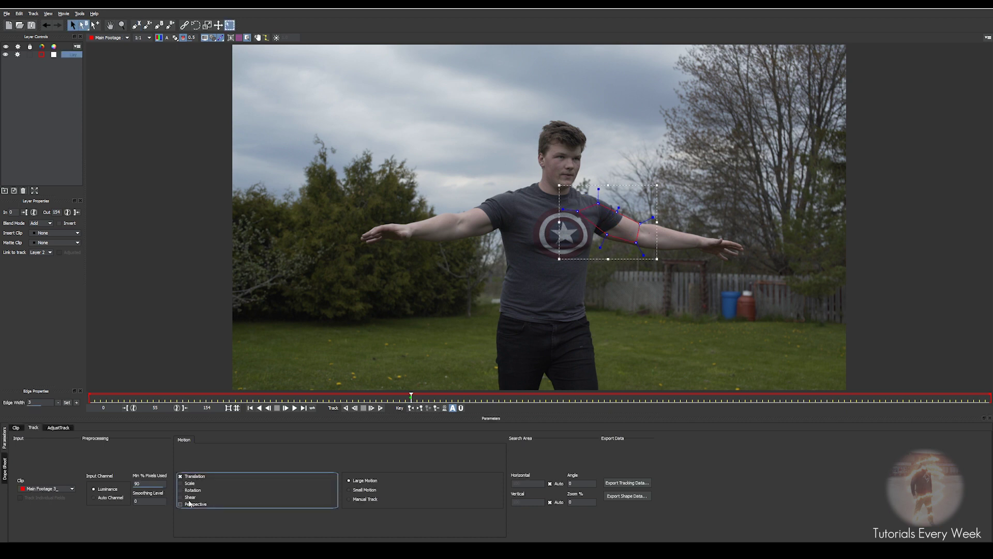
{"action": "left_click", "coordinate": [380, 408]}
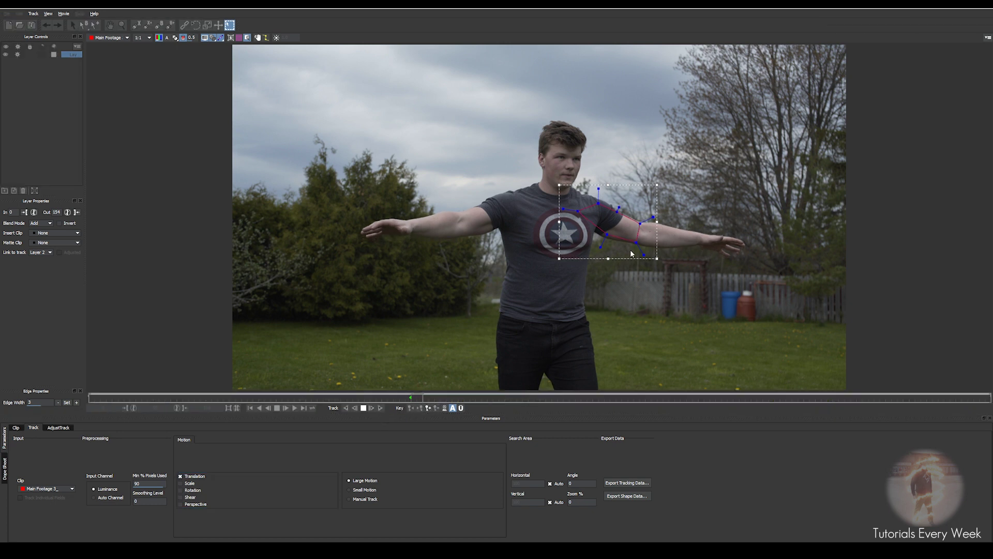
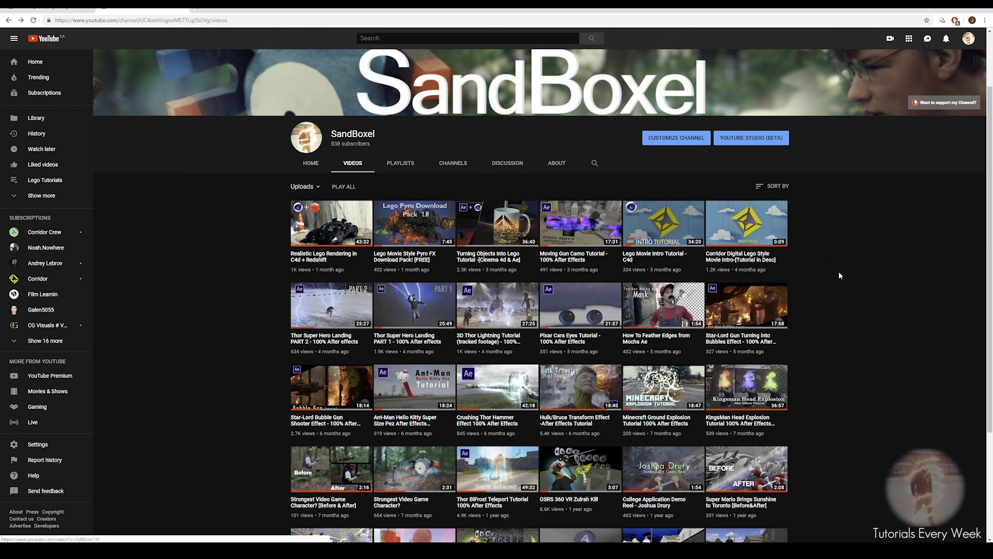
{"action": "scroll", "coordinate": [825, 384], "scroll_direction": "down", "scroll_amount": 1}
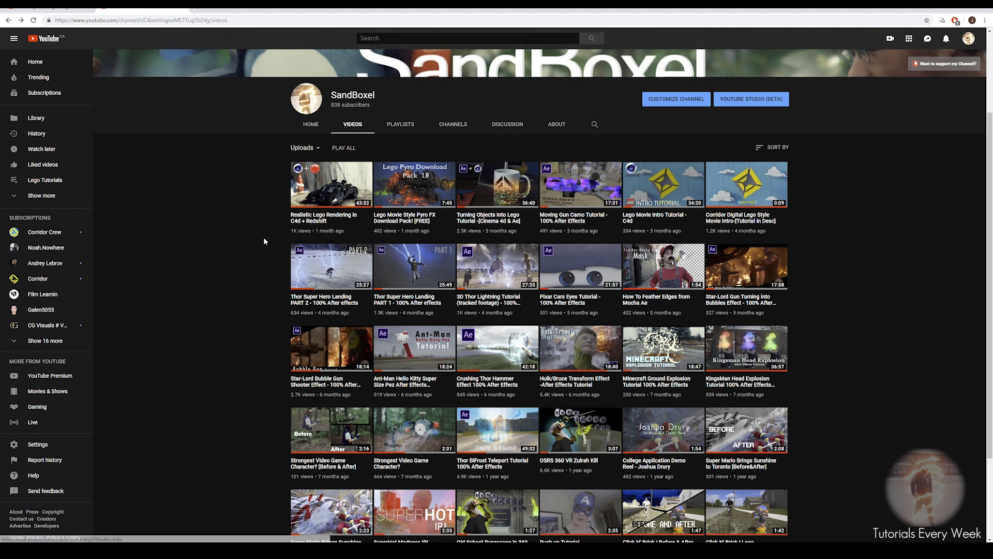
{"action": "scroll", "coordinate": [266, 234], "scroll_direction": "up", "scroll_amount": 3}
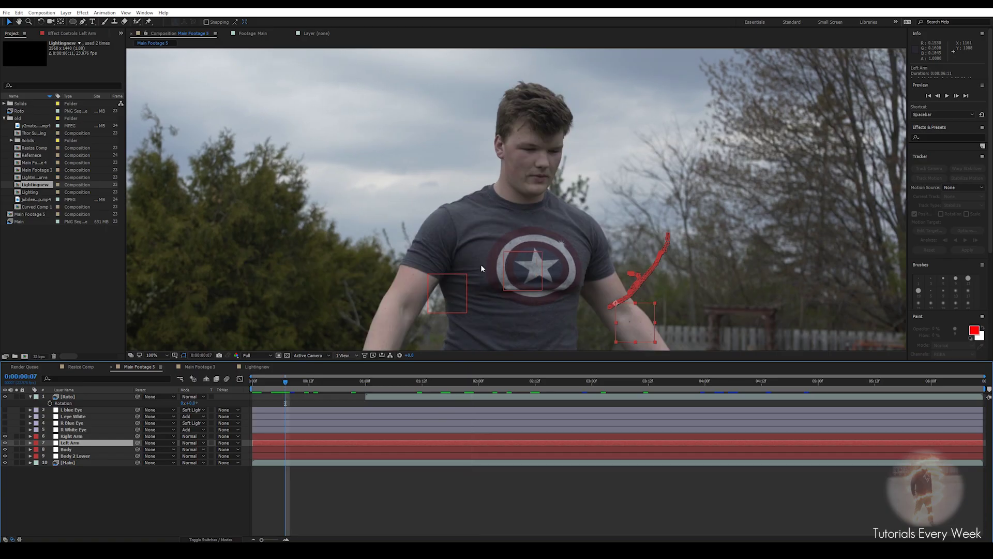
{"action": "scroll", "coordinate": [478, 241], "scroll_direction": "down", "scroll_amount": 3}
{"action": "left_click_drag", "start_coordinate": [478, 242], "coordinate": [534, 100]}
{"action": "scroll", "coordinate": [470, 253], "scroll_direction": "up", "scroll_amount": 3}
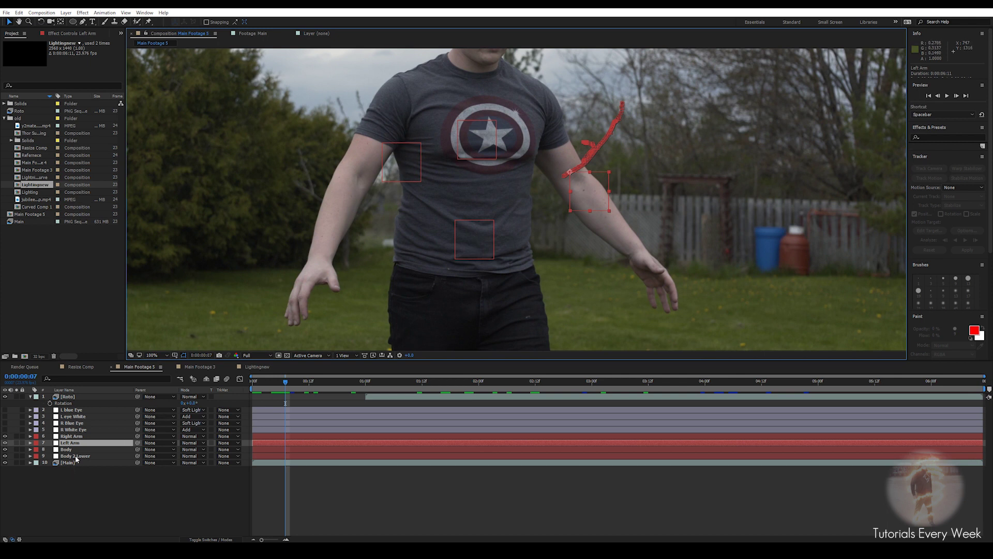
- With the playhead at 0:00:04:05, rename the Roto layer as Lighting Layer
{"action": "left_click_drag", "start_coordinate": [291, 383], "coordinate": [729, 370]}
{"action": "scroll", "coordinate": [519, 210], "scroll_direction": "down", "scroll_amount": 1}
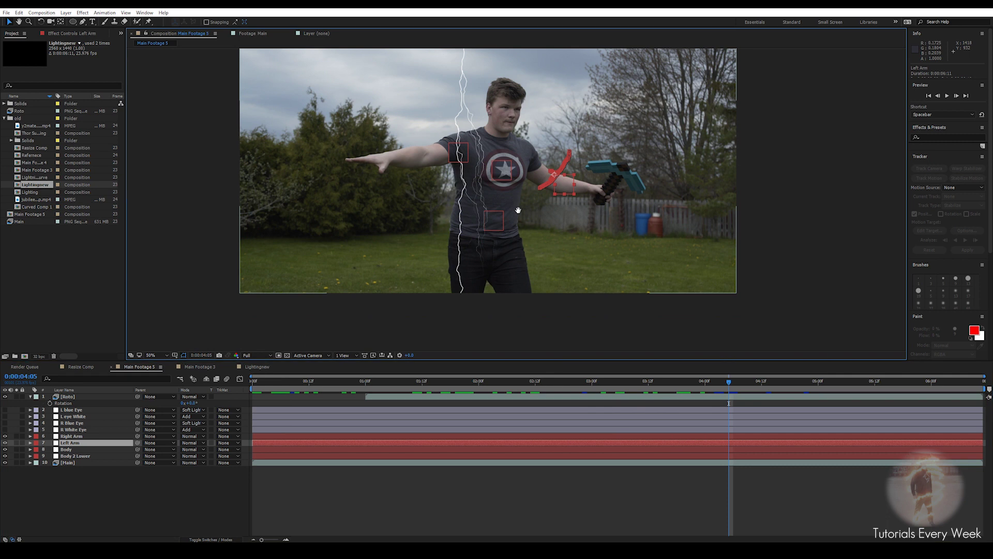
{"action": "scroll", "coordinate": [519, 210], "scroll_direction": "up", "scroll_amount": 1}
{"action": "left_click_drag", "start_coordinate": [483, 224], "coordinate": [504, 242]}
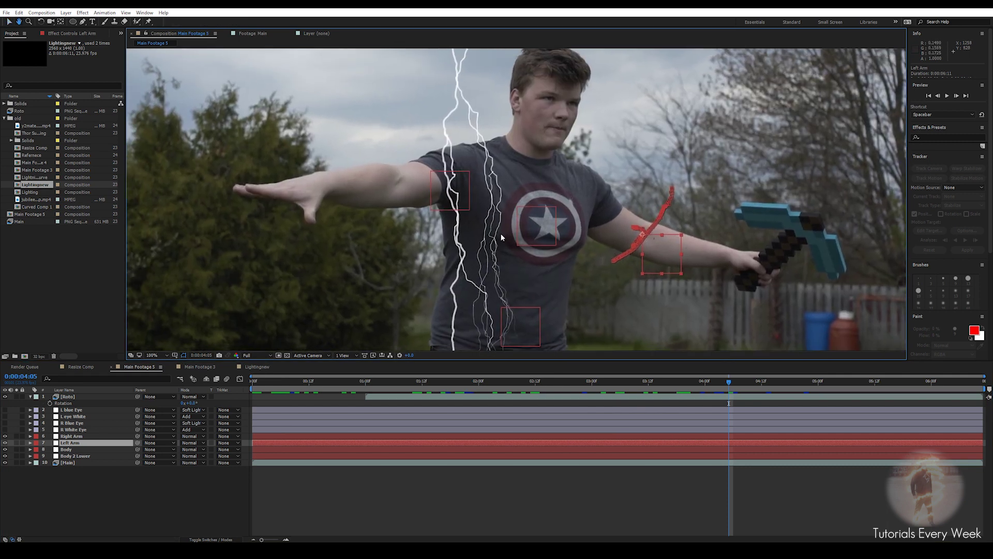
{"action": "left_click", "coordinate": [30, 396]}
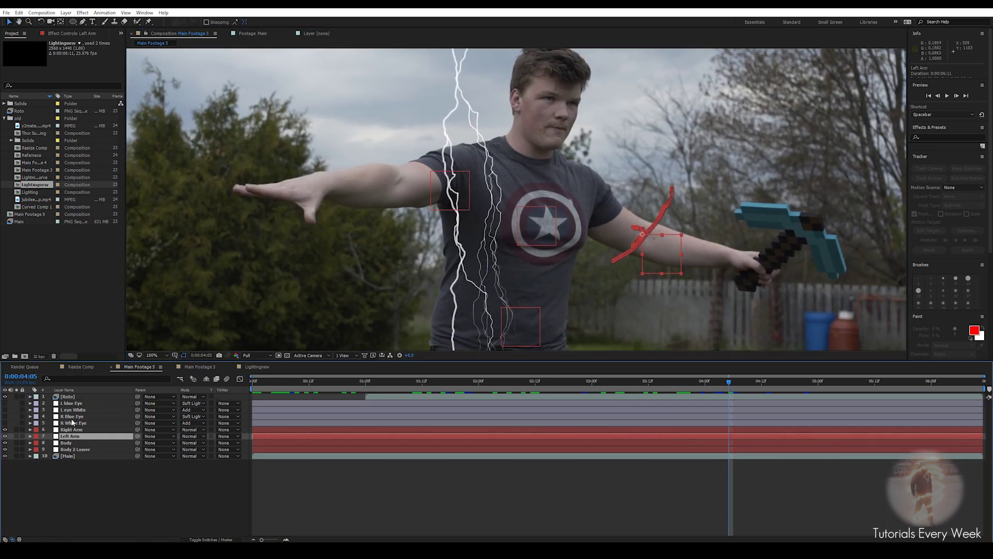
{"action": "left_click", "coordinate": [72, 430]}
{"action": "left_click", "coordinate": [69, 397]}
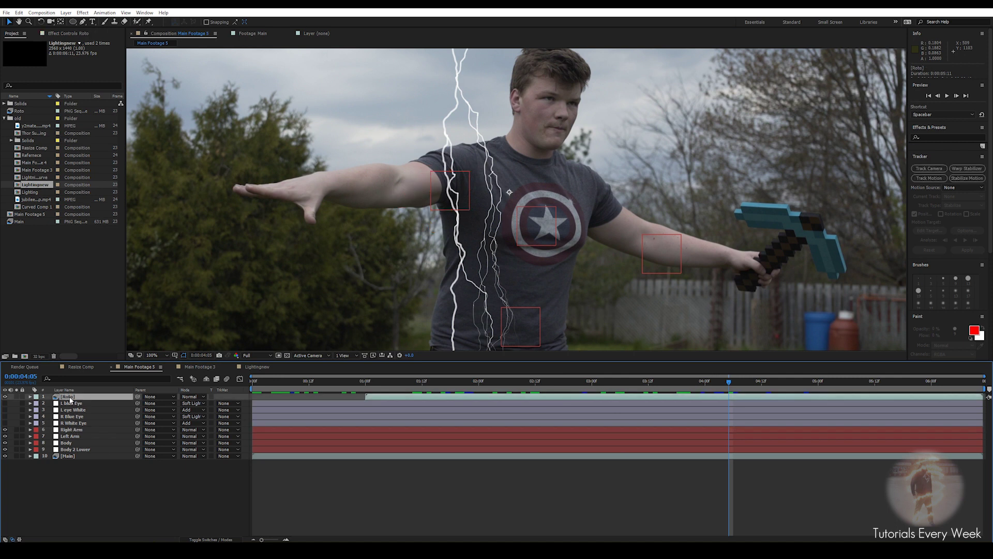
{"action": "key", "text": "Return"}
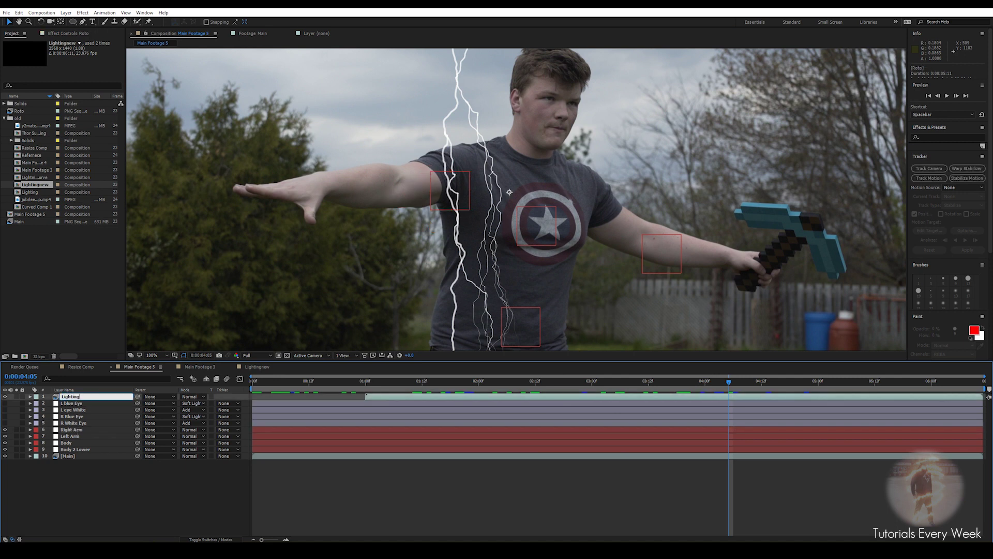
{"action": "type", "text": "Lighting Layer"}
{"action": "key", "text": "Return"}
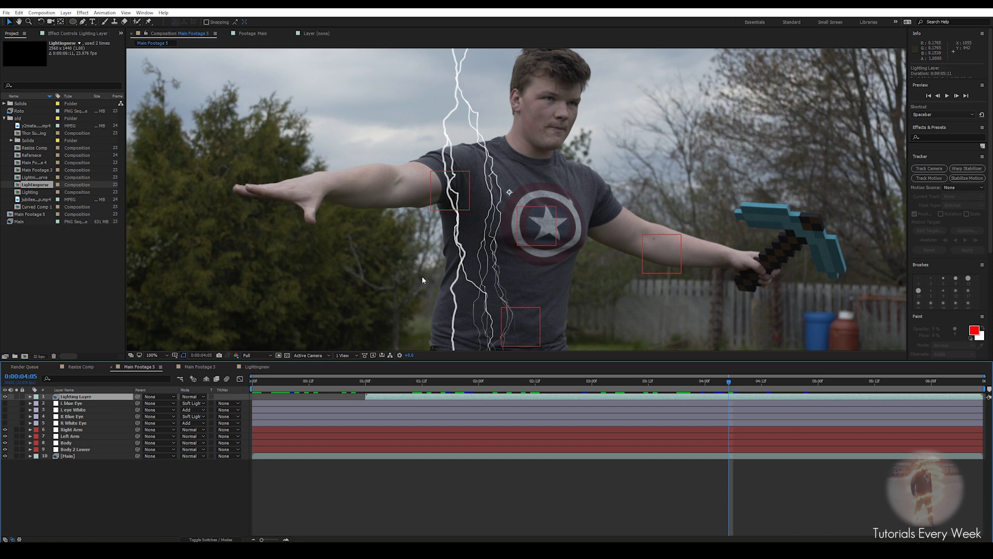
- Link the Advanced Lightning effect's Direction to the Right Arm null's Position with an expression, and preview the motion
{"action": "key", "text": "comma"}
{"action": "key", "text": "comma"}
{"action": "left_click", "coordinate": [61, 34]}
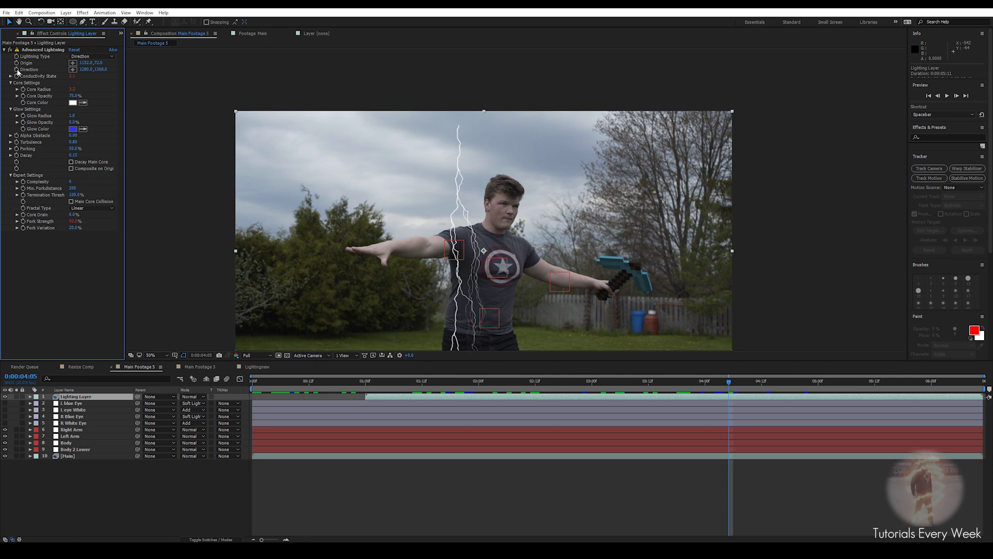
{"action": "left_click", "coordinate": [72, 437]}
{"action": "left_click", "coordinate": [72, 429]}
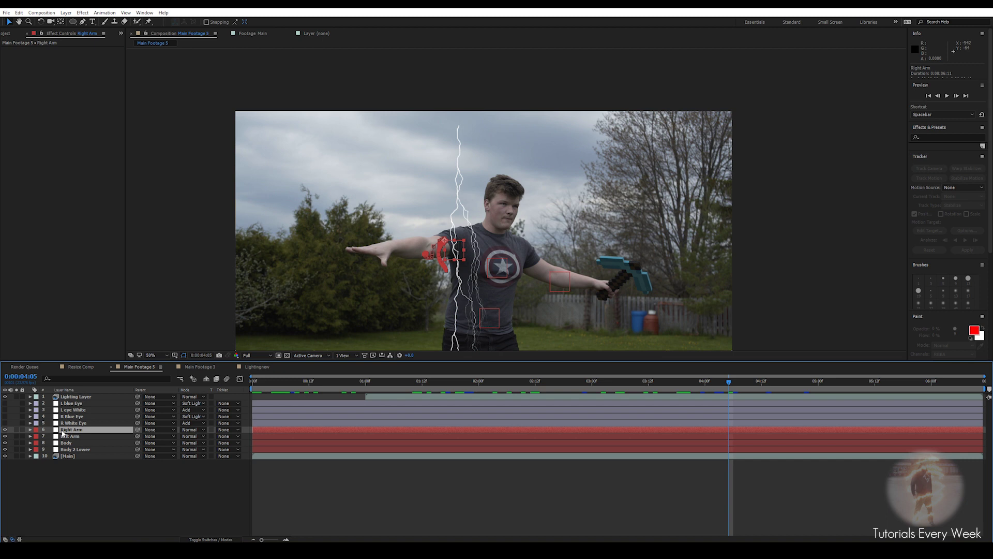
{"action": "key", "text": "p"}
{"action": "left_click", "coordinate": [73, 397]}
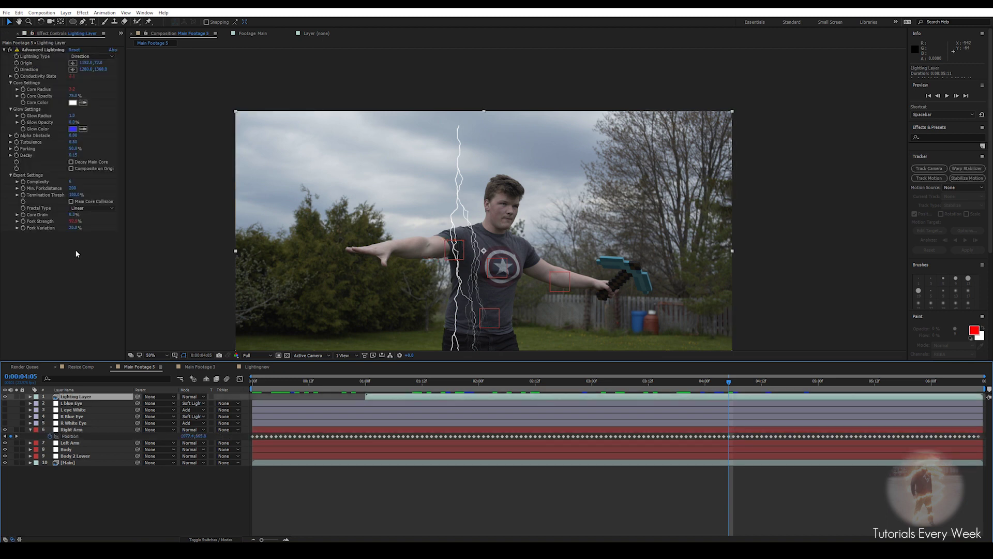
{"action": "left_click", "coordinate": [16, 69], "text": "alt"}
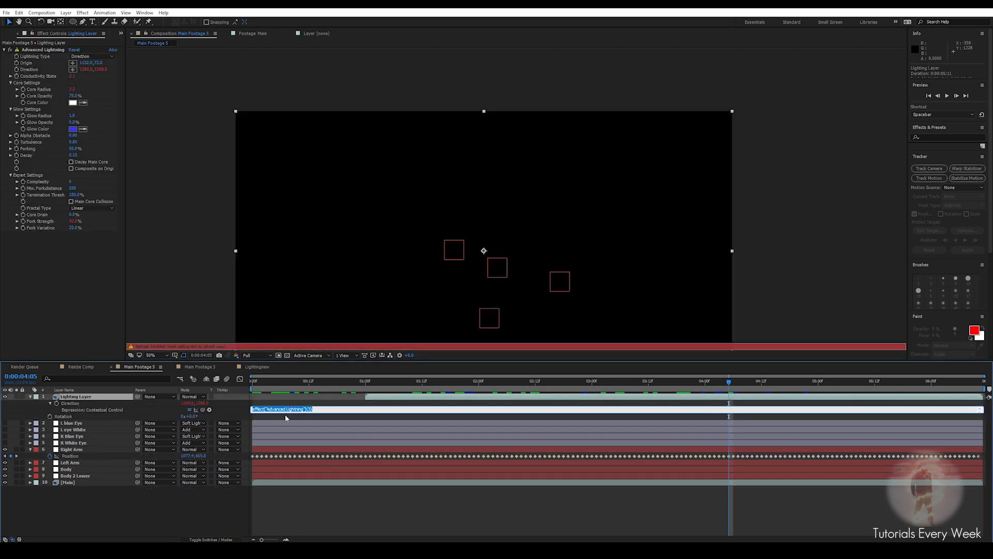
{"action": "left_click_drag", "start_coordinate": [163, 457], "coordinate": [71, 456]}
{"action": "left_click", "coordinate": [317, 468]}
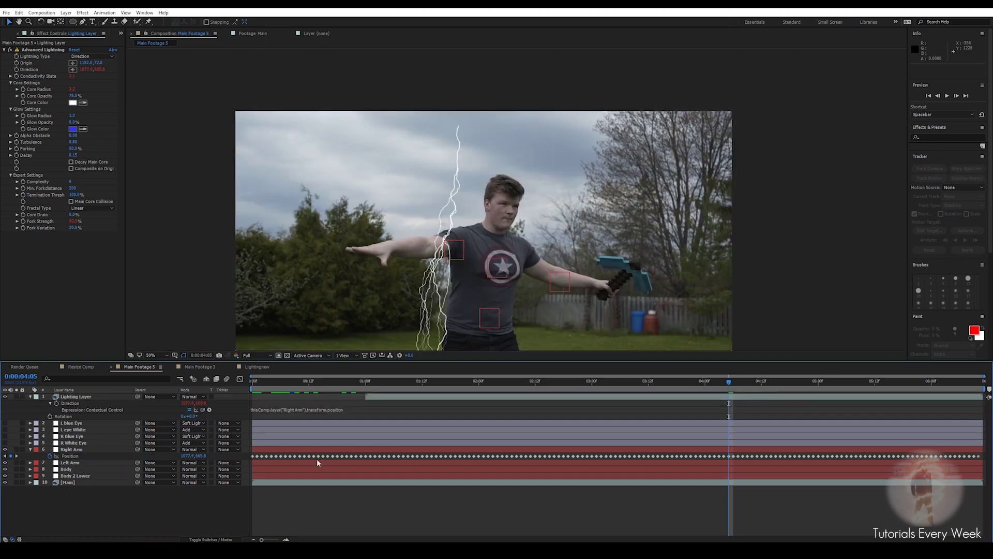
{"action": "left_click", "coordinate": [498, 381]}
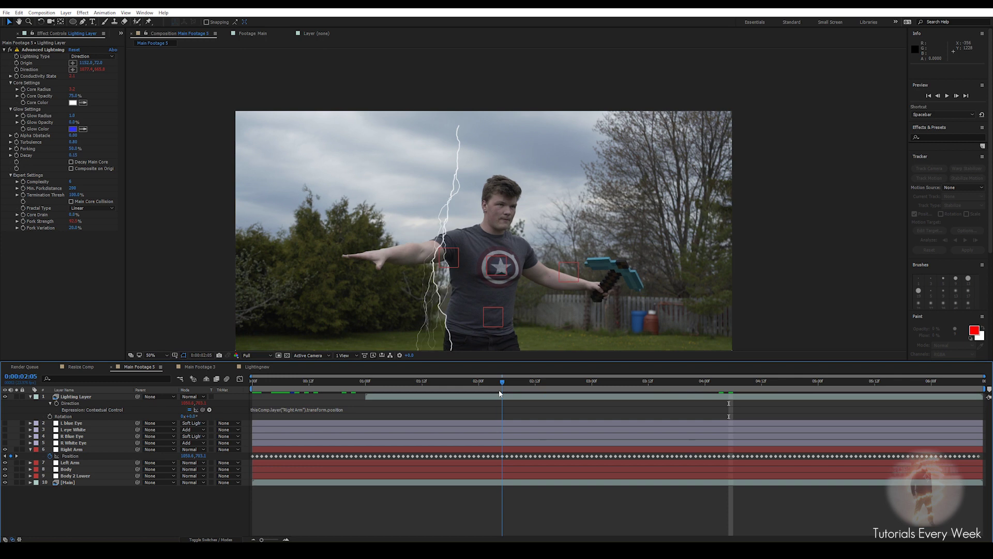
{"action": "key", "text": "space"}
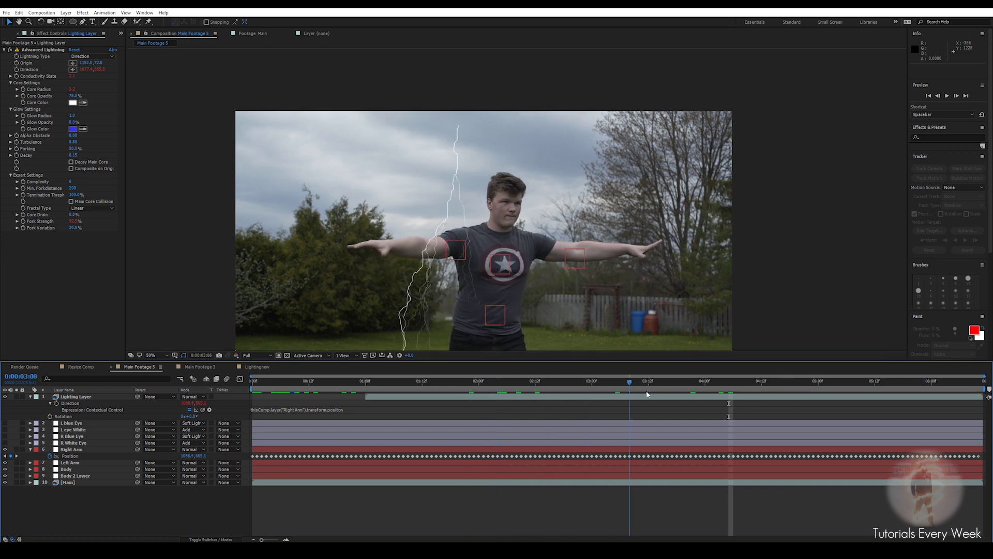
- Move the Advanced Lightning effect's origin above the frame, toward the side of the man's right arm
{"action": "scroll", "coordinate": [448, 253], "scroll_direction": "up", "scroll_amount": 2}
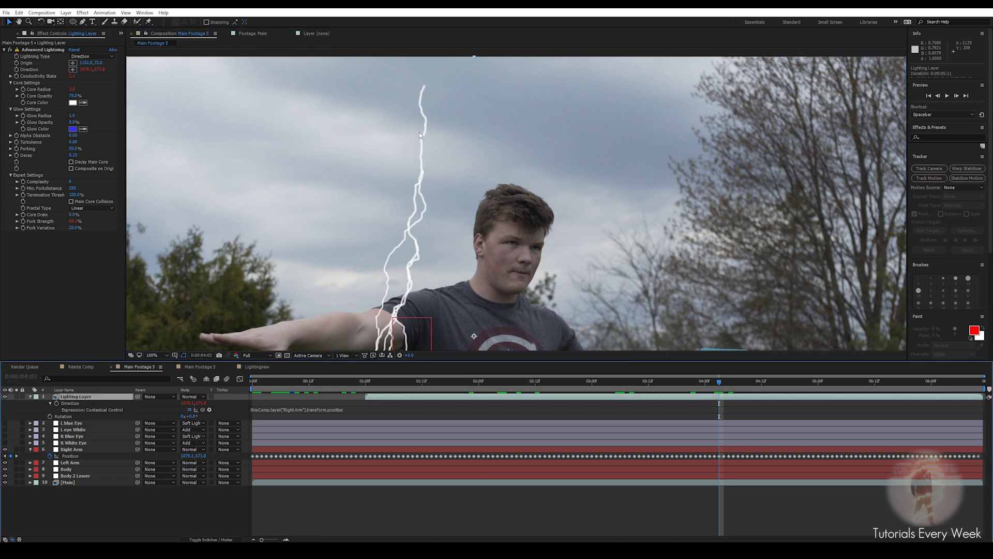
{"action": "scroll", "coordinate": [419, 132], "scroll_direction": "down", "scroll_amount": 2}
{"action": "left_click", "coordinate": [43, 50]}
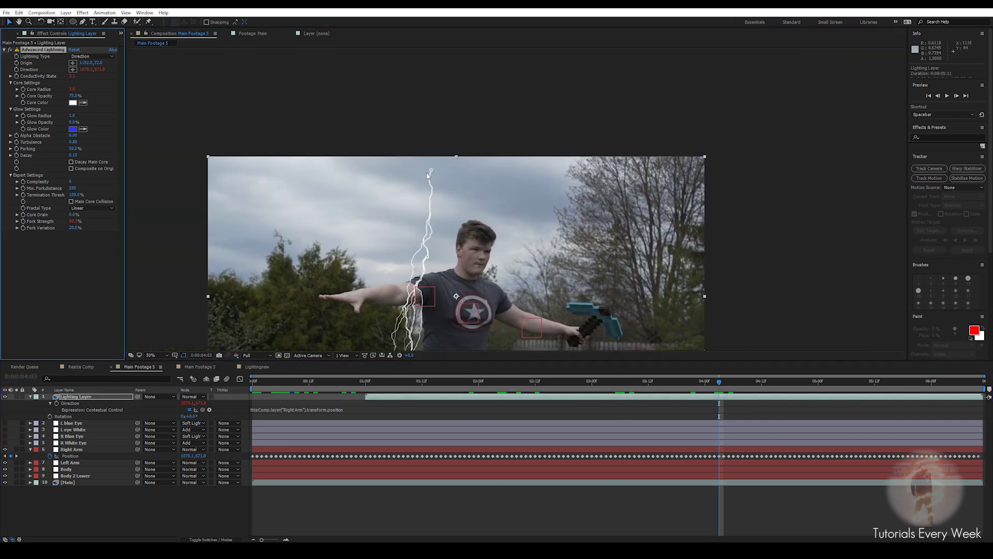
{"action": "left_click_drag", "start_coordinate": [433, 172], "coordinate": [347, 80]}
{"action": "left_click", "coordinate": [67, 397]}
{"action": "left_click", "coordinate": [74, 398]}
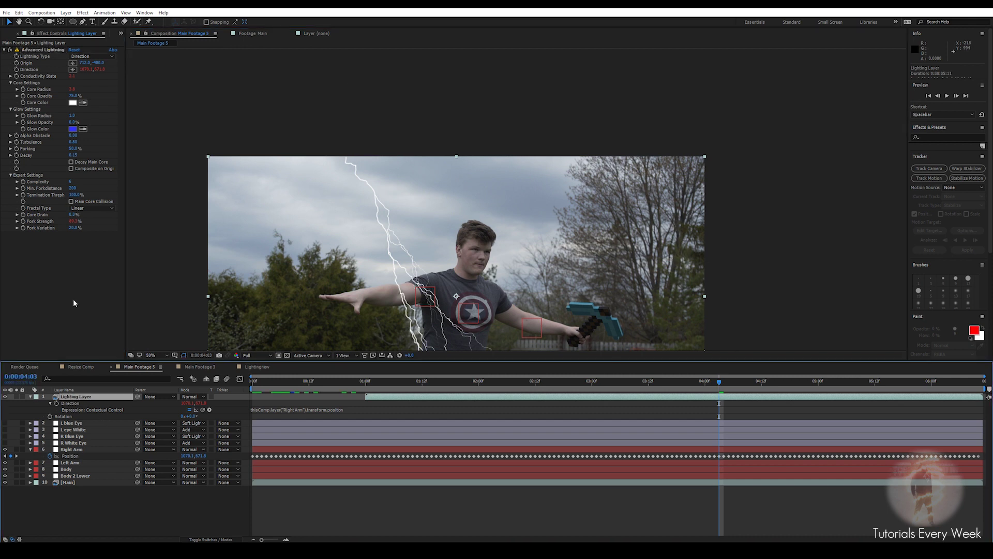
- Raise the lightning's Alpha Obstacle and lower its Termination Threshold, and check the strike on the right arm at several frames
{"action": "scroll", "coordinate": [433, 218], "scroll_direction": "up", "scroll_amount": 3}
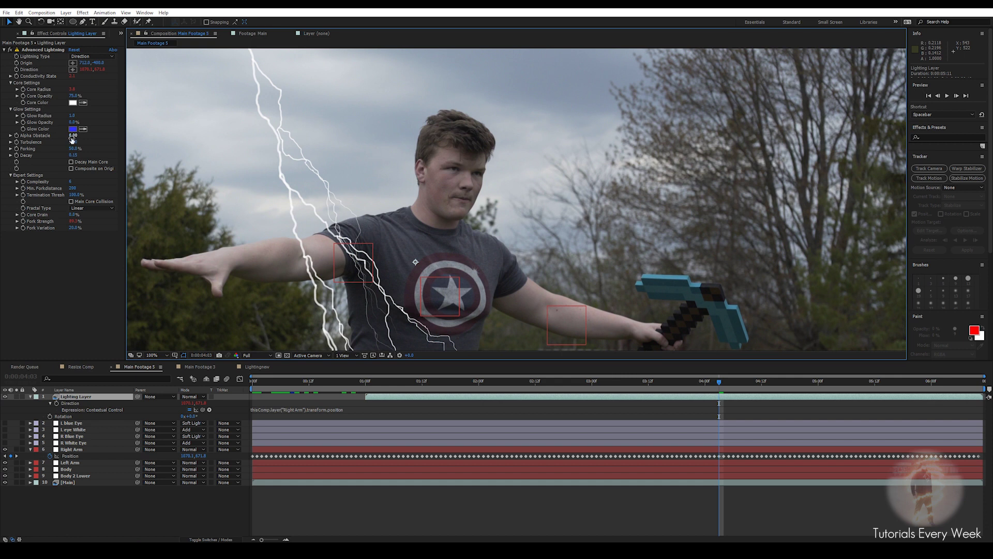
{"action": "left_click_drag", "start_coordinate": [73, 139], "coordinate": [134, 140]}
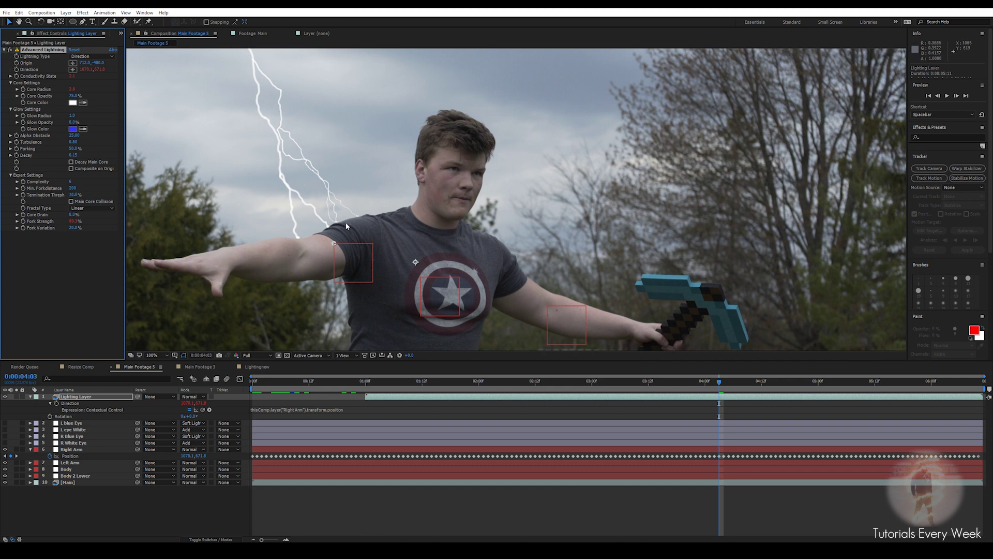
{"action": "left_click", "coordinate": [635, 381]}
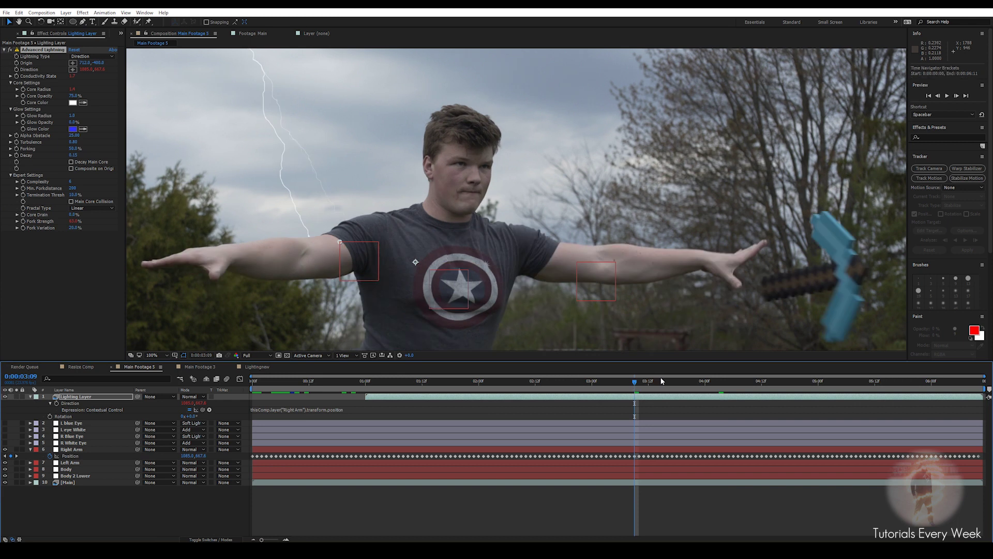
{"action": "left_click", "coordinate": [696, 383]}
{"action": "left_click", "coordinate": [738, 383]}
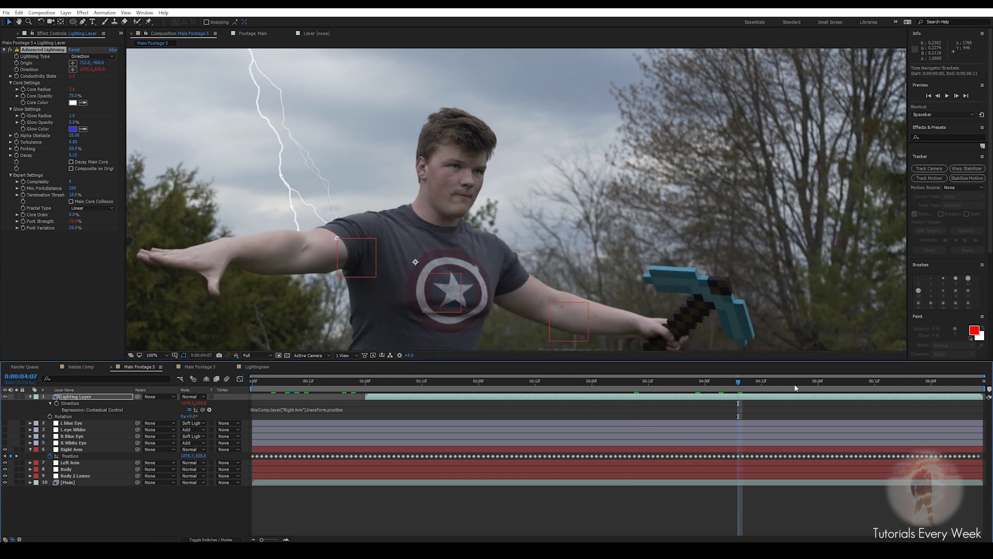
{"action": "left_click", "coordinate": [799, 385]}
{"action": "left_click", "coordinate": [811, 387]}
{"action": "left_click", "coordinate": [724, 387]}
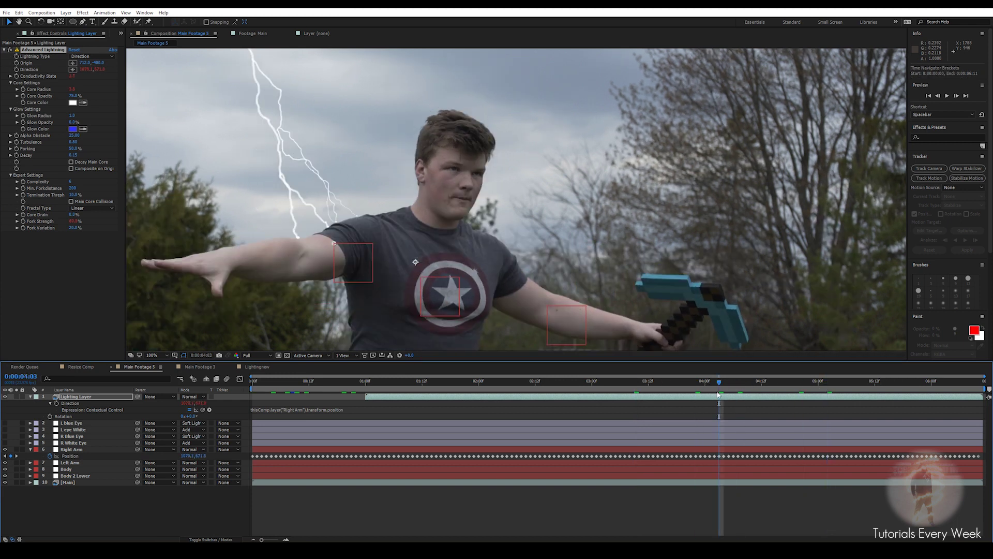
{"action": "left_click", "coordinate": [652, 387]}
{"action": "left_click", "coordinate": [592, 386]}
{"action": "mouse_move", "coordinate": [393, 261]}
{"action": "left_mouse_down"}
{"action": "mouse_move", "coordinate": [384, 182]}
{"action": "mouse_move", "coordinate": [408, 271]}
{"action": "left_mouse_up"}
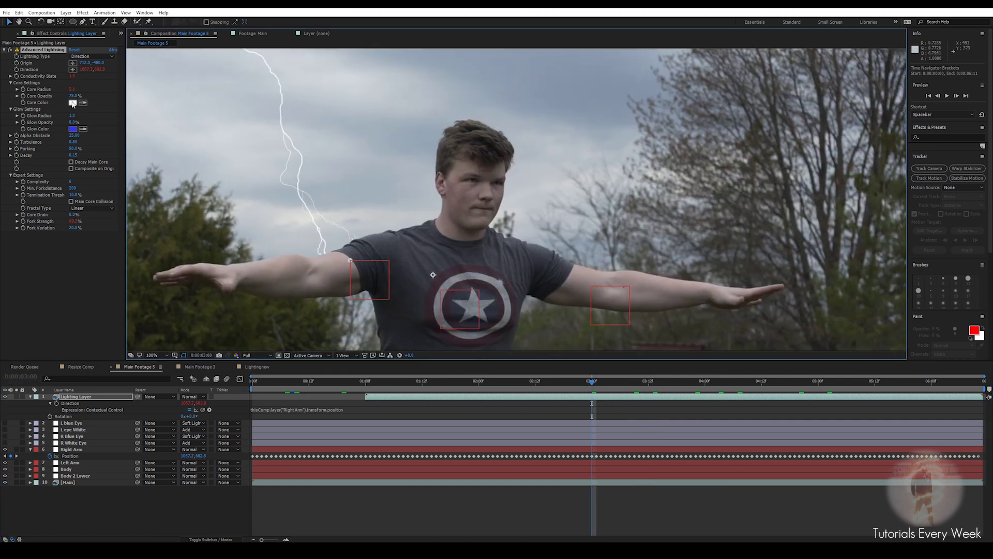
- Set the lightning's Core Color to hue 200, saturation 85% and brightness 95%
{"action": "left_click", "coordinate": [73, 102]}
{"action": "left_click", "coordinate": [603, 387]}
{"action": "type", "text": "200"}
{"action": "key", "text": "Tab"}
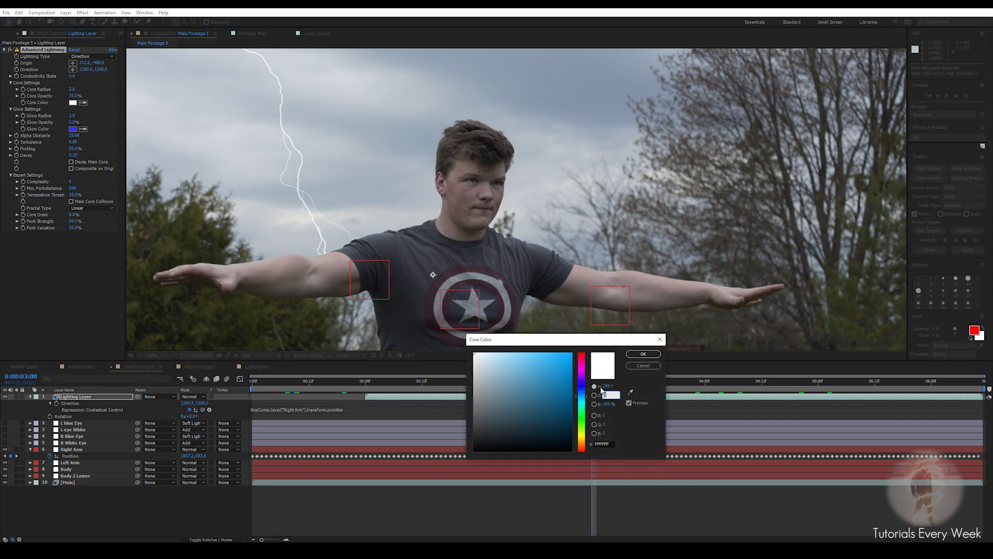
{"action": "type", "text": "85"}
{"action": "key", "text": "Tab"}
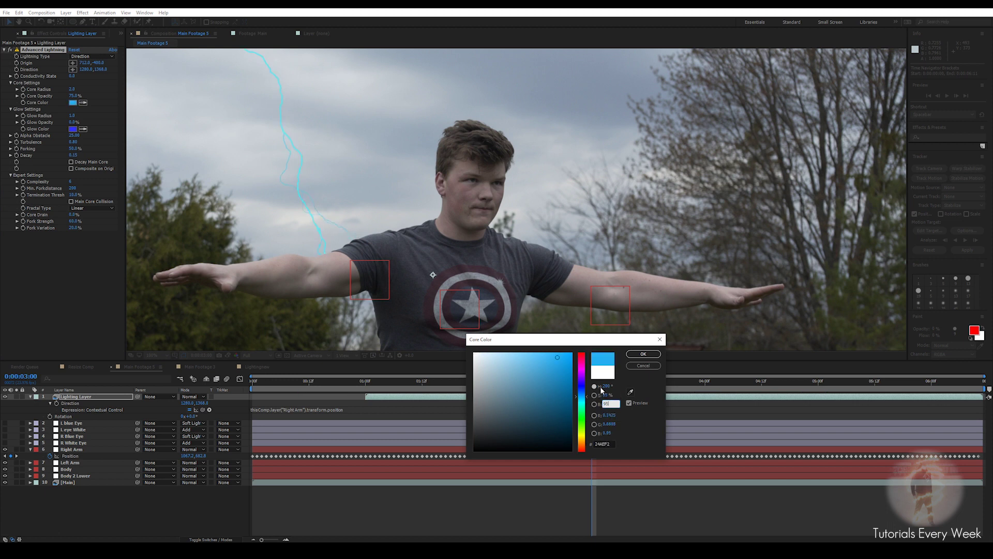
{"action": "key", "text": "Return"}
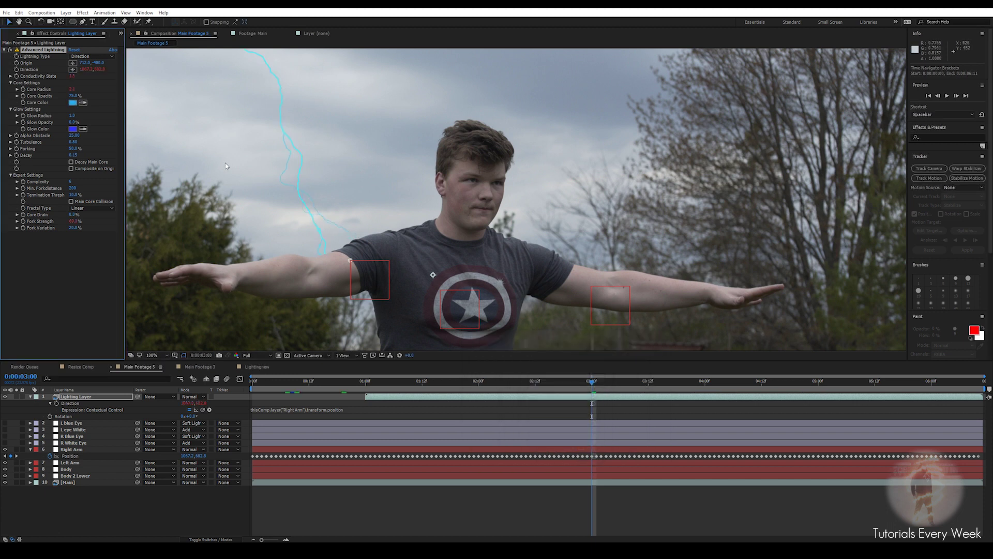
{"action": "left_click", "coordinate": [73, 103]}
{"action": "left_click_drag", "start_coordinate": [606, 395], "coordinate": [611, 396]}
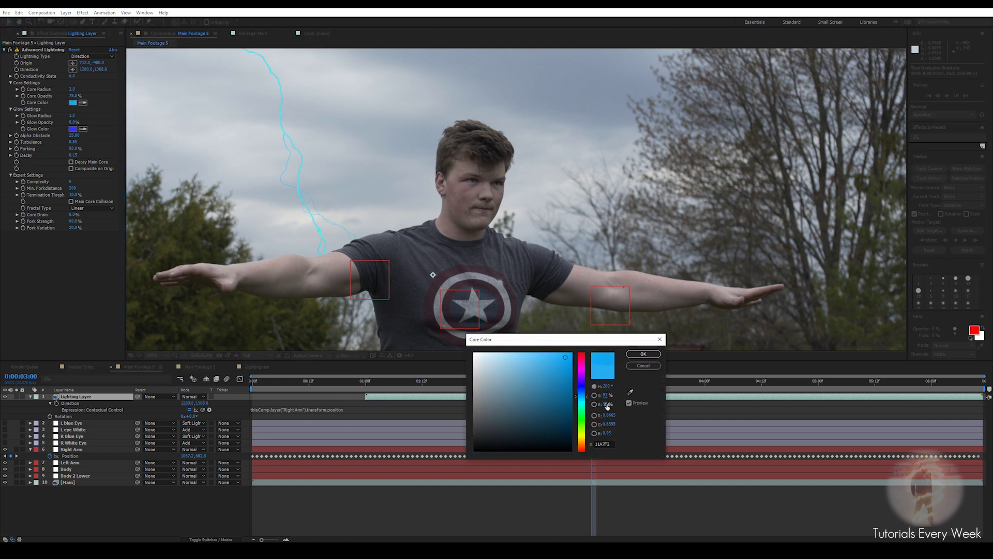
{"action": "left_click", "coordinate": [606, 396]}
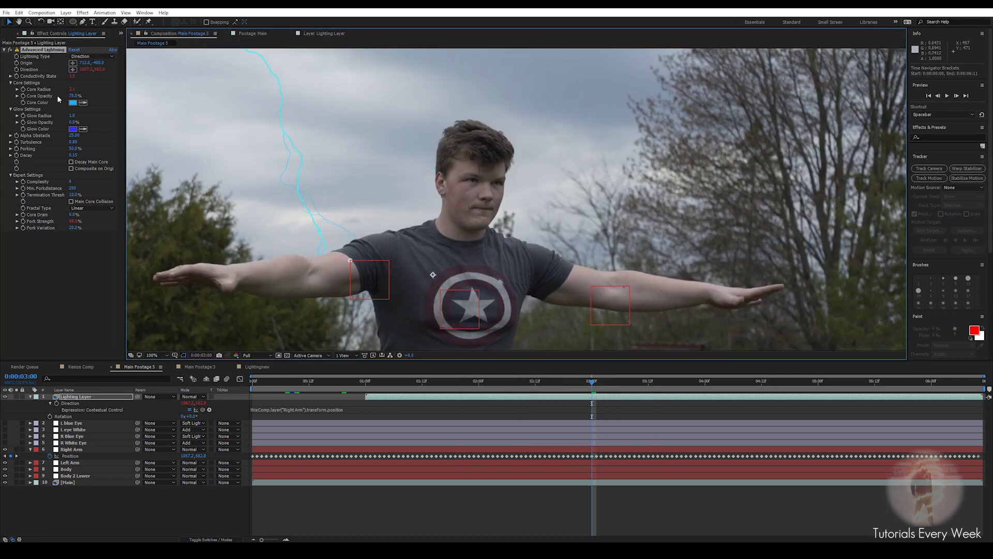
- Reduce the lightning's Core Color brightness to 84%
{"action": "left_click", "coordinate": [73, 102]}
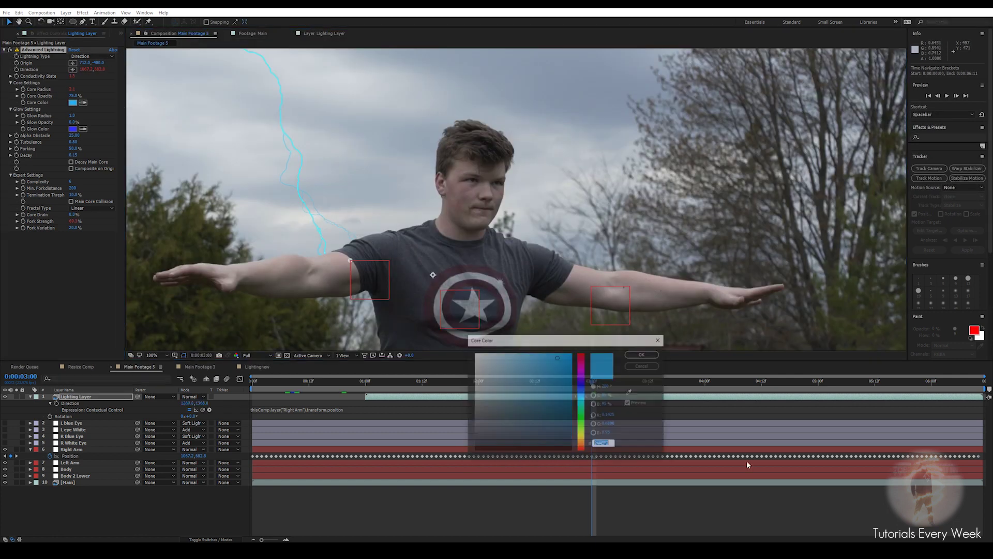
{"action": "left_click_drag", "start_coordinate": [605, 404], "coordinate": [616, 411]}
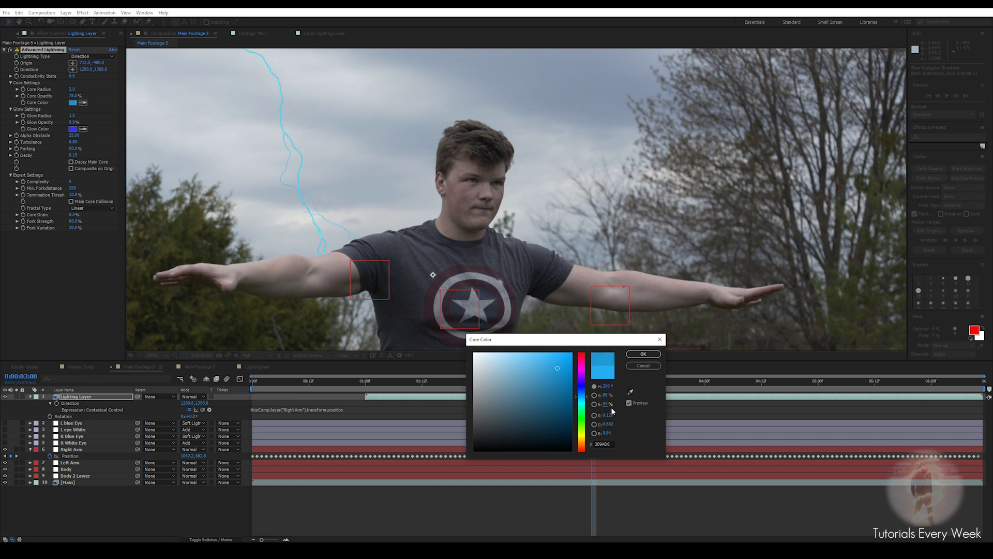
{"action": "left_click", "coordinate": [643, 354]}
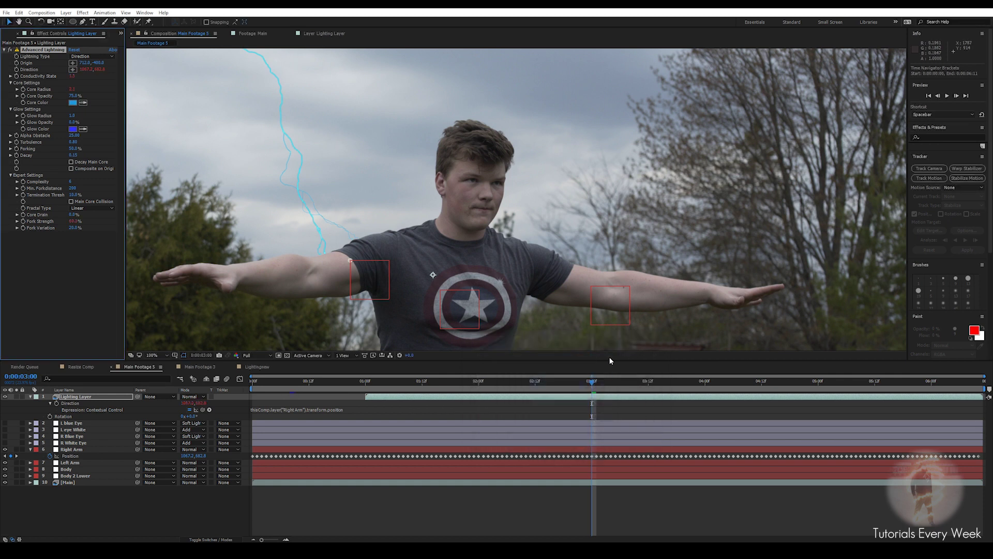
- Add the expression wiggle(3,20) to the Origin of the Advanced Lightning effect on the Lighting Layer
{"action": "left_click", "coordinate": [56, 399]}
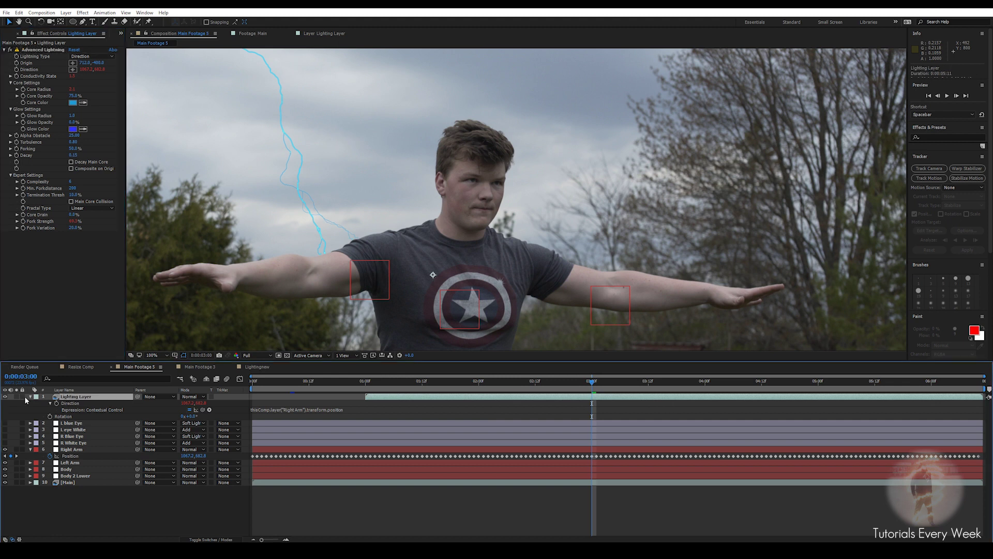
{"action": "left_click", "coordinate": [30, 397]}
{"action": "left_click", "coordinate": [17, 63], "text": "alt"}
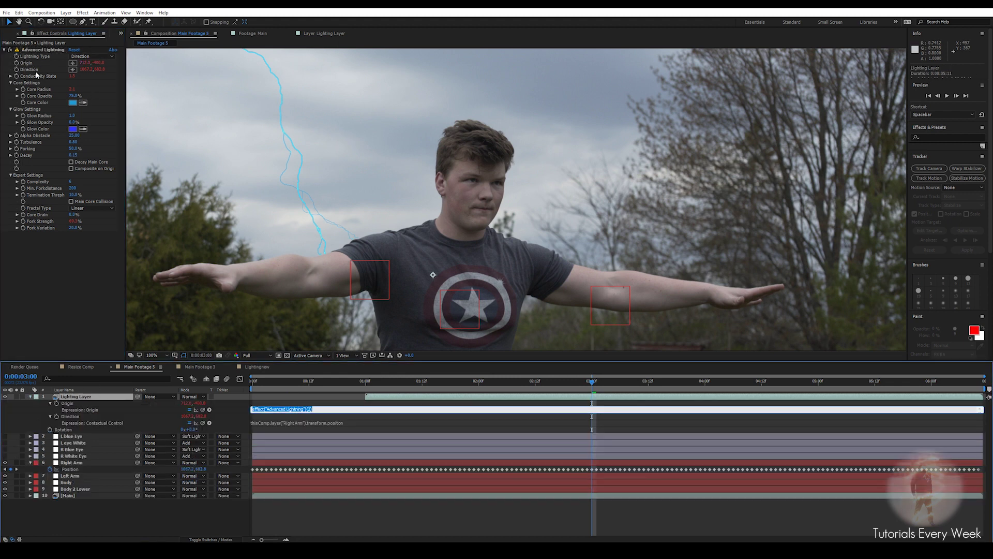
{"action": "type", "text": "wiggle(3,20"}
{"action": "left_click", "coordinate": [548, 518]}
- Select the Advanced Lightning effect and examine its origin point above the frame
{"action": "scroll", "coordinate": [407, 279], "scroll_direction": "down", "scroll_amount": 1}
{"action": "left_click_drag", "start_coordinate": [407, 237], "coordinate": [408, 270]}
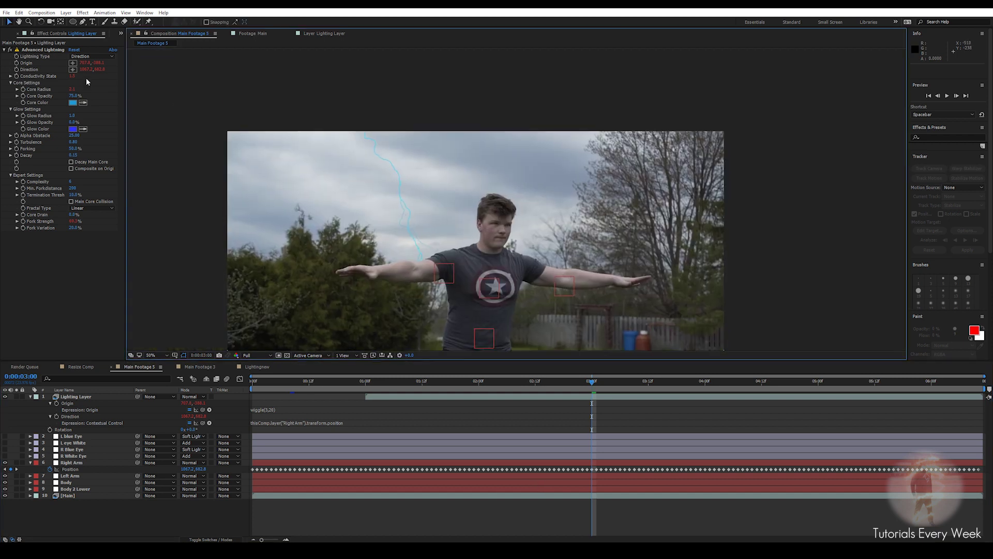
{"action": "left_click", "coordinate": [35, 53]}
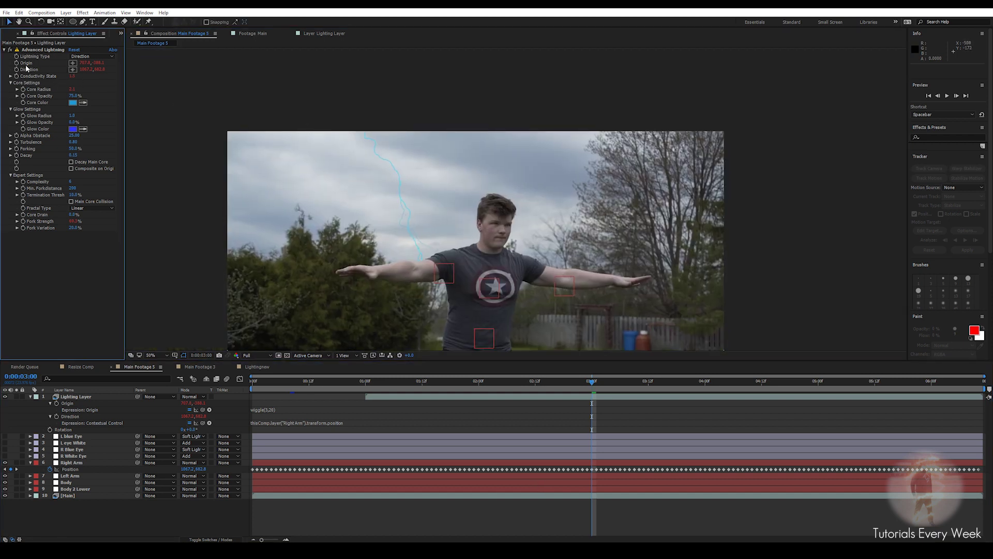
{"action": "left_click", "coordinate": [38, 50]}
{"action": "left_click_drag", "start_coordinate": [331, 72], "coordinate": [315, 142]}
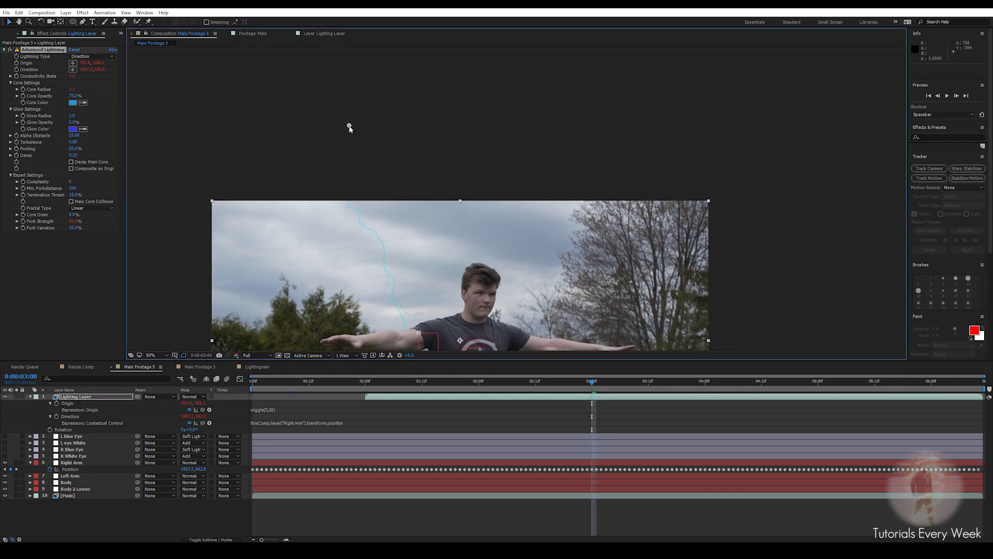
- Scrub through the timeline to check how the lightning bolt follows the tracked right arm
{"action": "left_click_drag", "start_coordinate": [588, 387], "coordinate": [668, 381]}
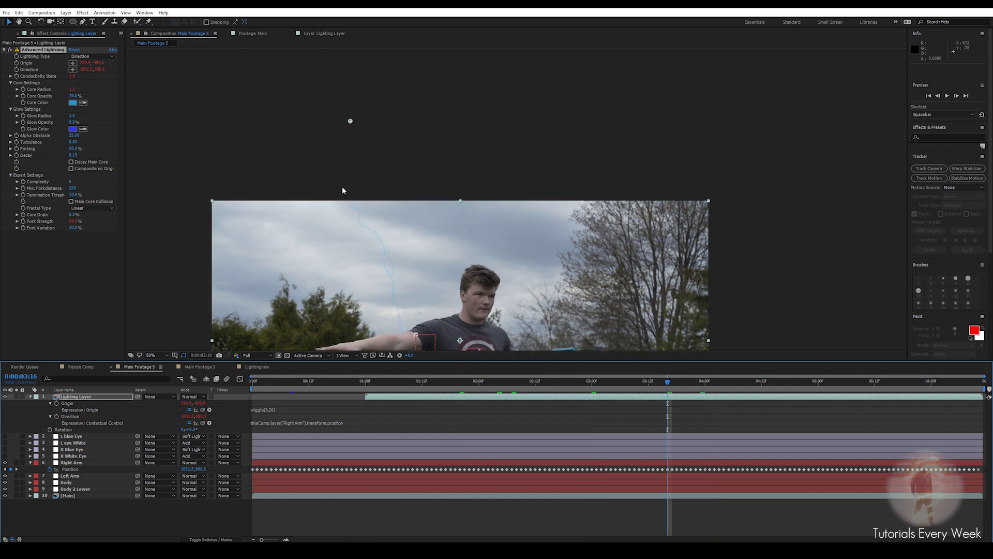
{"action": "left_click_drag", "start_coordinate": [664, 388], "coordinate": [399, 404]}
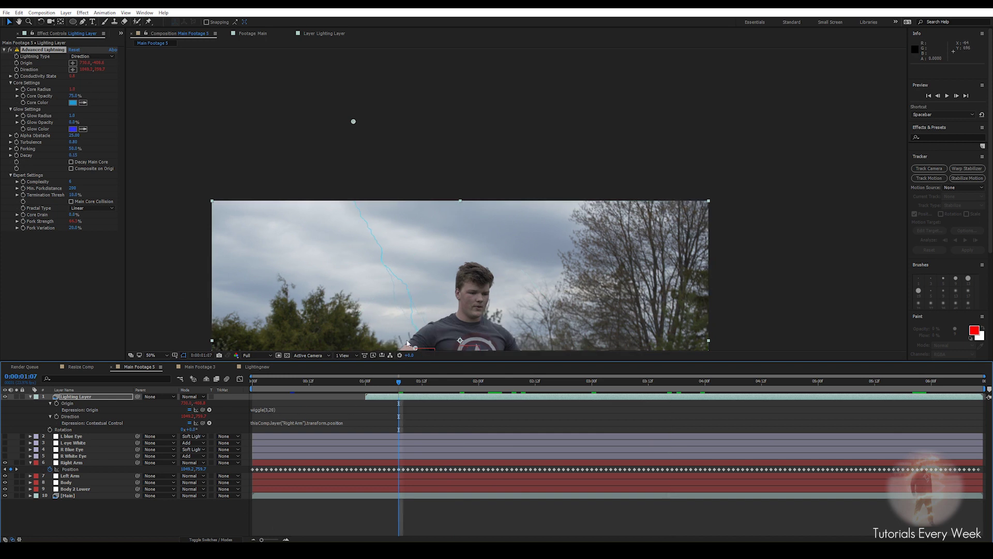
{"action": "scroll", "coordinate": [417, 290], "scroll_direction": "up", "scroll_amount": 1}
{"action": "left_click_drag", "start_coordinate": [418, 298], "coordinate": [482, 81]}
{"action": "left_click_drag", "start_coordinate": [400, 383], "coordinate": [435, 382]}
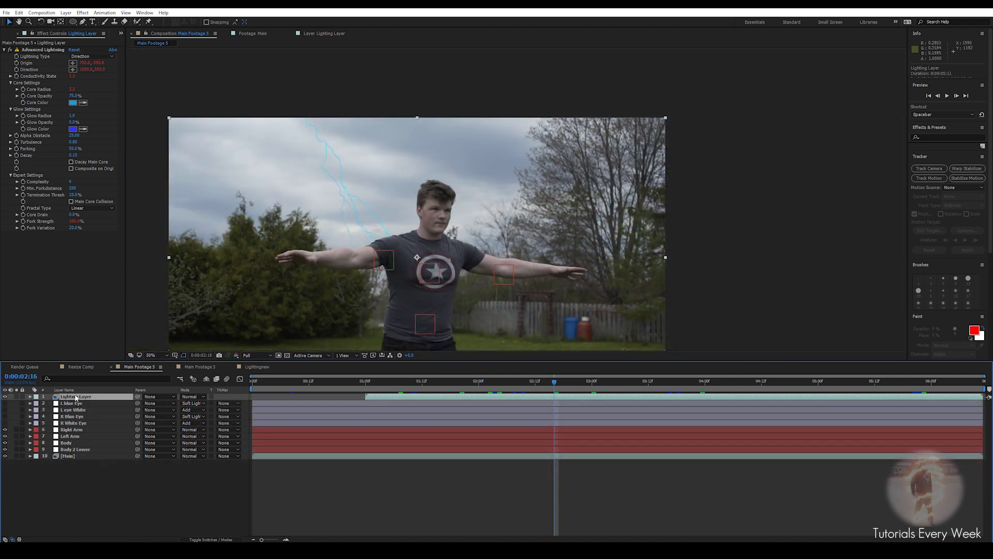
- Duplicate the Lighting Layer and link the copy's Advanced Lightning Direction to the Left Arm layer's Position with an expression
{"action": "key", "text": "ctrl+d"}
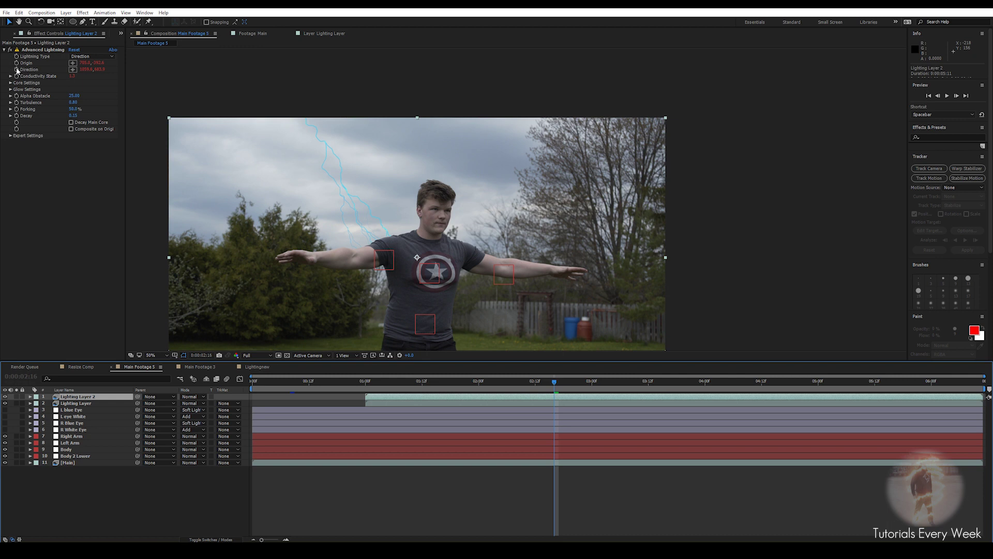
{"action": "left_click", "coordinate": [70, 443]}
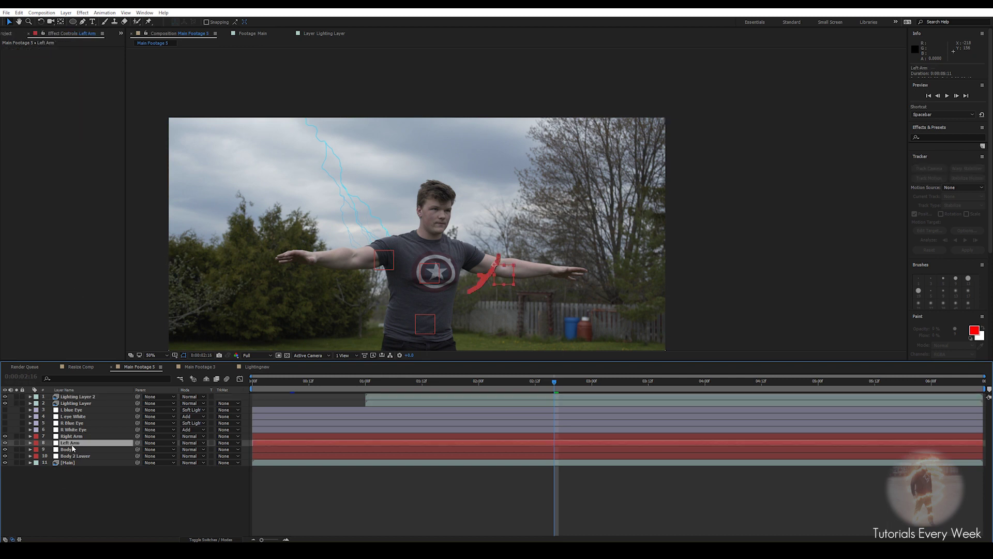
{"action": "key", "text": "u"}
{"action": "left_click", "coordinate": [75, 396]}
{"action": "left_click", "coordinate": [17, 70], "text": "alt"}
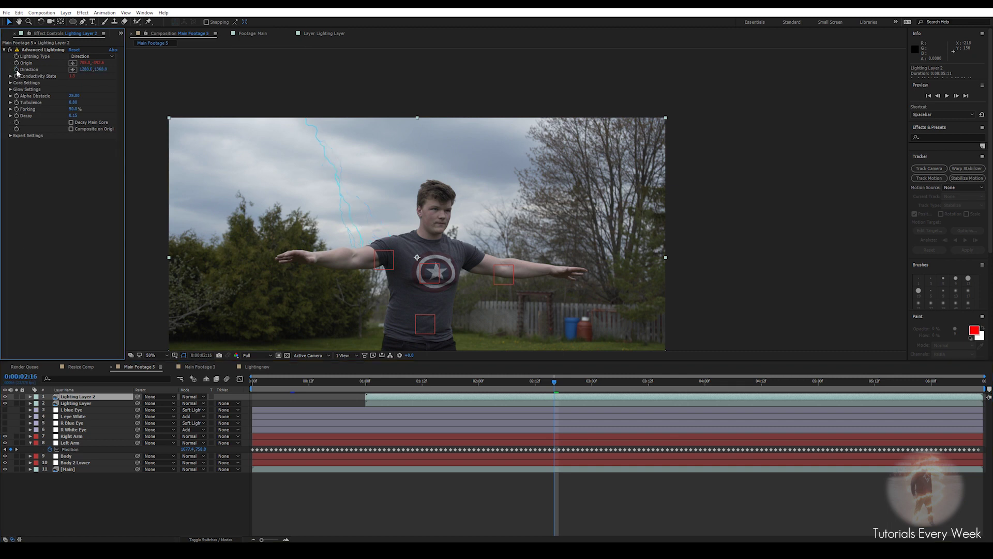
{"action": "left_click", "coordinate": [17, 69], "text": "alt"}
{"action": "left_click_drag", "start_coordinate": [203, 437], "coordinate": [70, 522]}
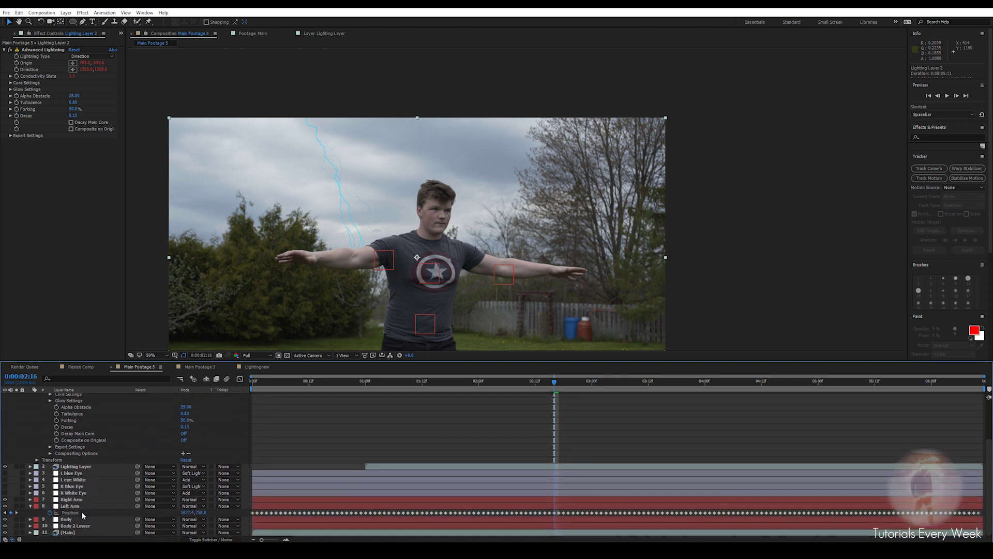
{"action": "left_click", "coordinate": [30, 396]}
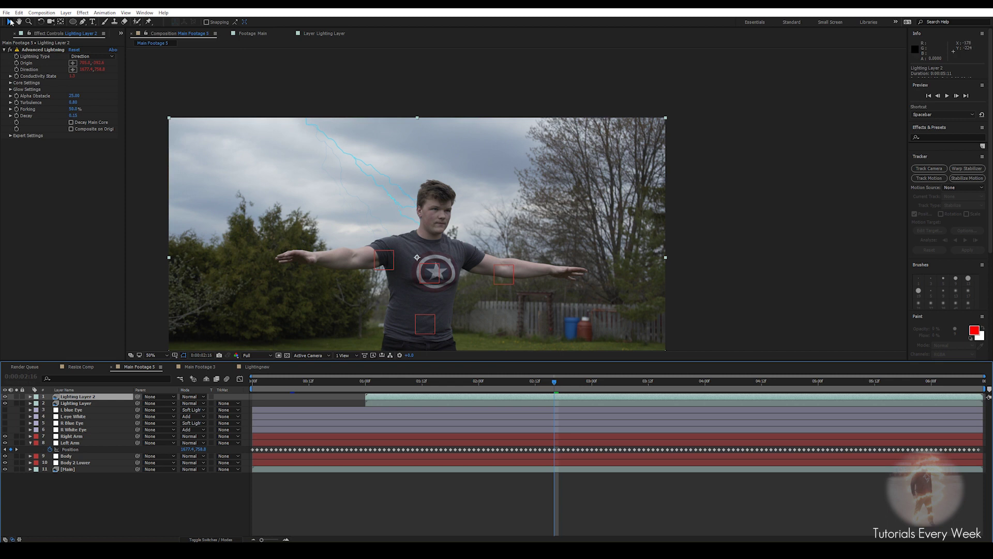
- Move the Lighting Layer 2 bolt's origin above the frame over the bare tree and check the bolt along the timeline
{"action": "left_click", "coordinate": [36, 51]}
{"action": "scroll", "coordinate": [297, 145], "scroll_direction": "down", "scroll_amount": 2}
{"action": "left_click_drag", "start_coordinate": [385, 119], "coordinate": [496, 175]}
{"action": "scroll", "coordinate": [518, 166], "scroll_direction": "up", "scroll_amount": 1}
{"action": "key", "text": "space"}
{"action": "left_click_drag", "start_coordinate": [519, 116], "coordinate": [483, 109]}
{"action": "scroll", "coordinate": [476, 207], "scroll_direction": "up", "scroll_amount": 1}
{"action": "left_click_drag", "start_coordinate": [473, 234], "coordinate": [578, 94]}
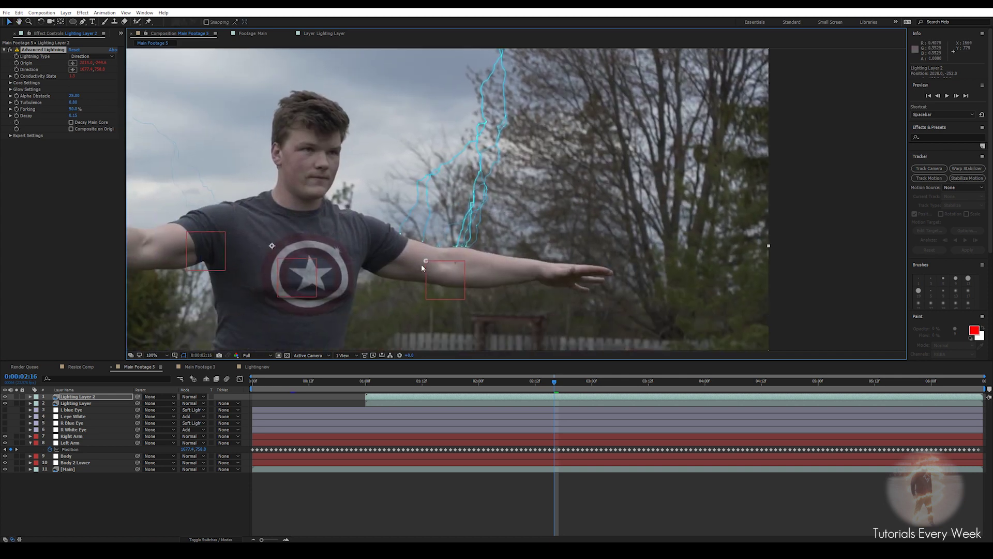
{"action": "scroll", "coordinate": [454, 215], "scroll_direction": "down", "scroll_amount": 1}
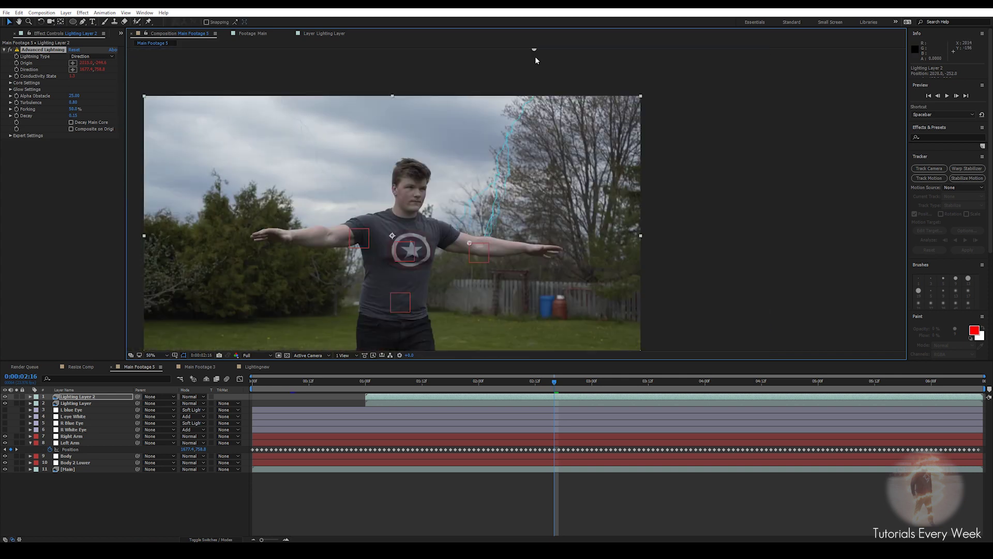
{"action": "left_click_drag", "start_coordinate": [523, 91], "coordinate": [526, 118]}
{"action": "left_click_drag", "start_coordinate": [536, 75], "coordinate": [564, 79]}
{"action": "left_click_drag", "start_coordinate": [540, 382], "coordinate": [722, 389]}
{"action": "left_click_drag", "start_coordinate": [410, 283], "coordinate": [434, 242]}
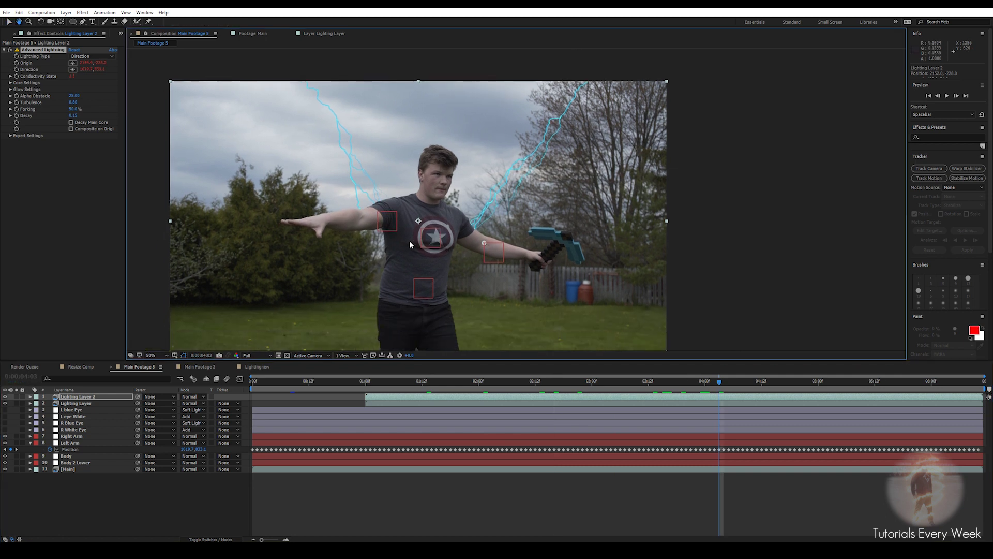
- Duplicate Lighting Layer 2 and enable an expression on the copy's Advanced Lightning Direction
{"action": "left_click", "coordinate": [65, 397]}
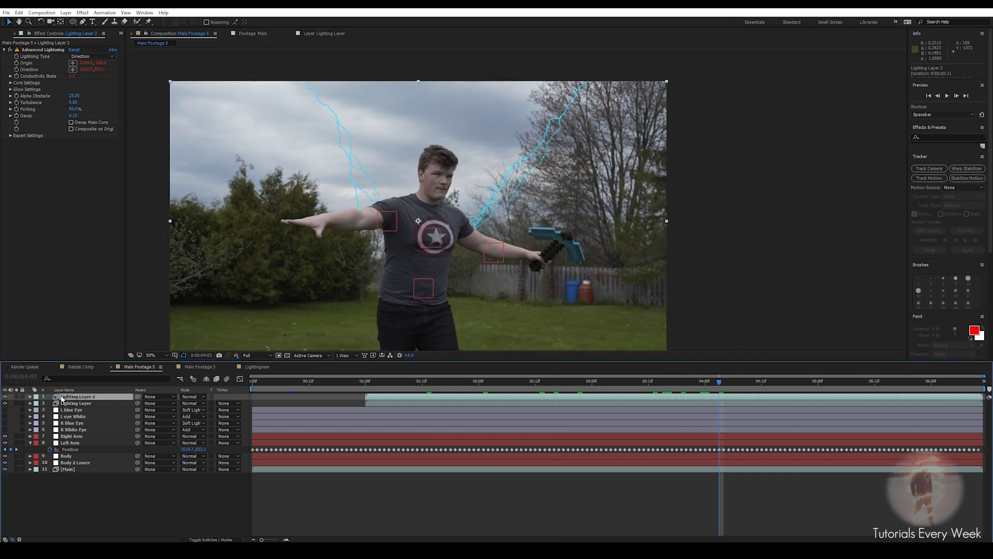
{"action": "key", "text": "ctrl+d"}
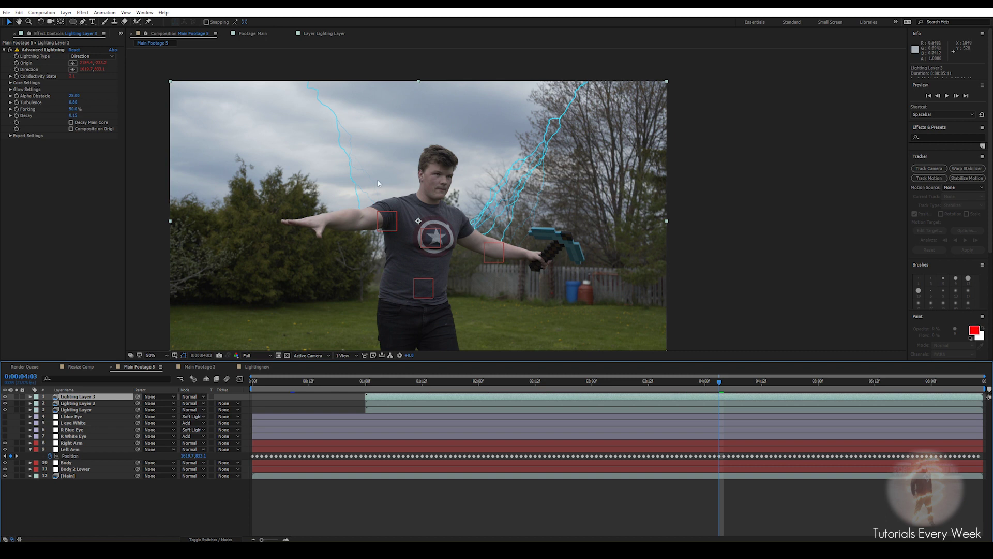
{"action": "left_click", "coordinate": [46, 57]}
{"action": "left_click", "coordinate": [16, 70], "text": "alt"}
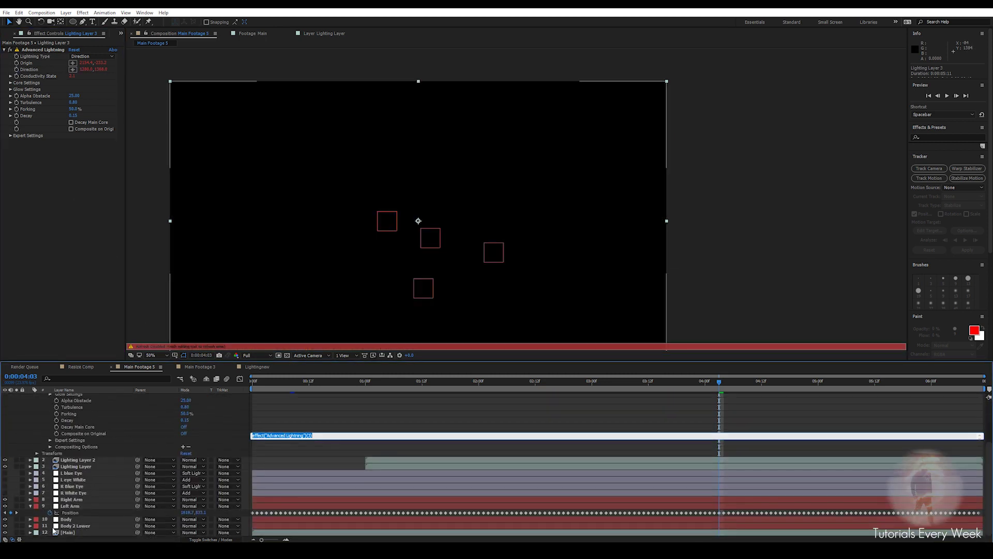
- Reveal the Body layer's Position and link Lighting Layer 3's Direction expression to it
{"action": "left_click", "coordinate": [66, 520]}
{"action": "key", "text": "p"}
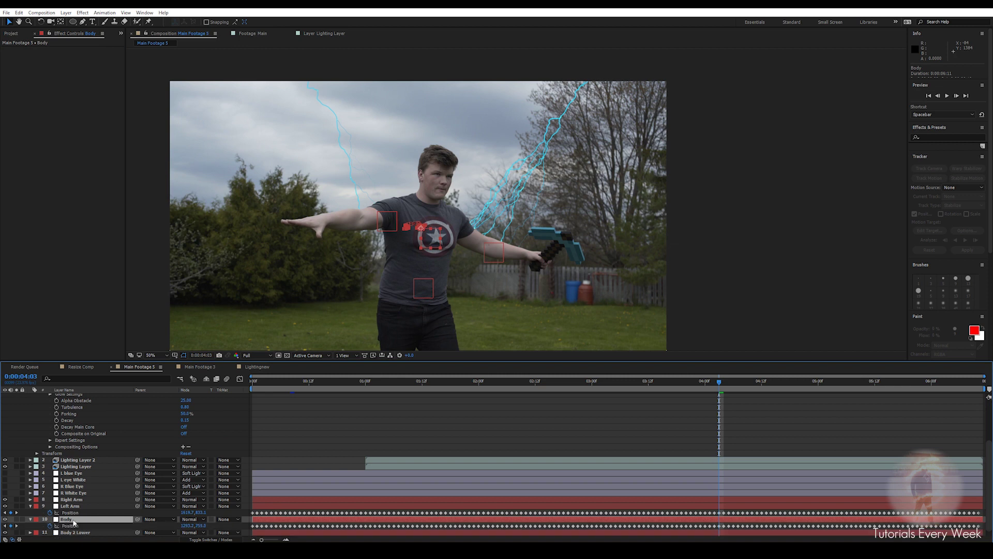
{"action": "scroll", "coordinate": [144, 430], "scroll_direction": "up", "scroll_amount": 3}
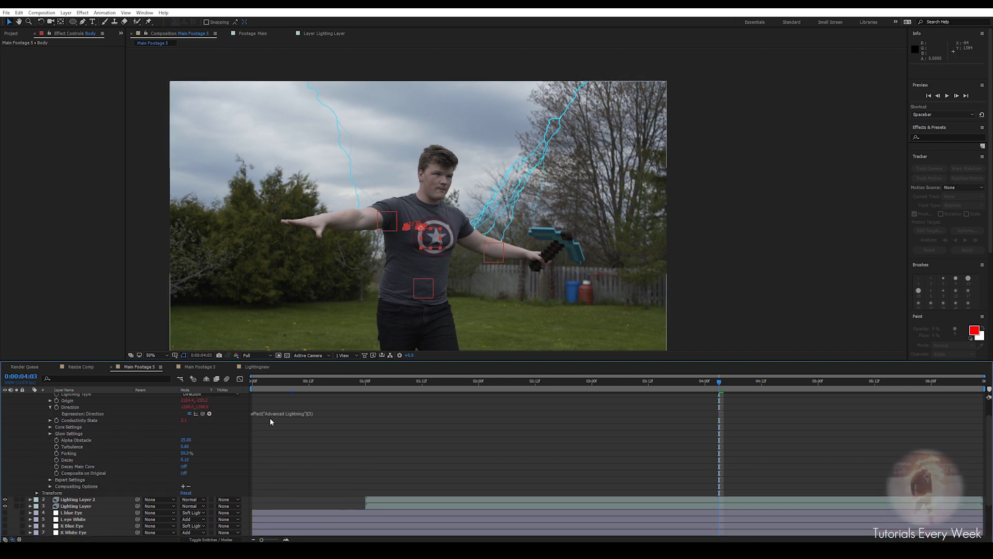
{"action": "left_click", "coordinate": [270, 420]}
{"action": "left_click_drag", "start_coordinate": [206, 417], "coordinate": [86, 532]}
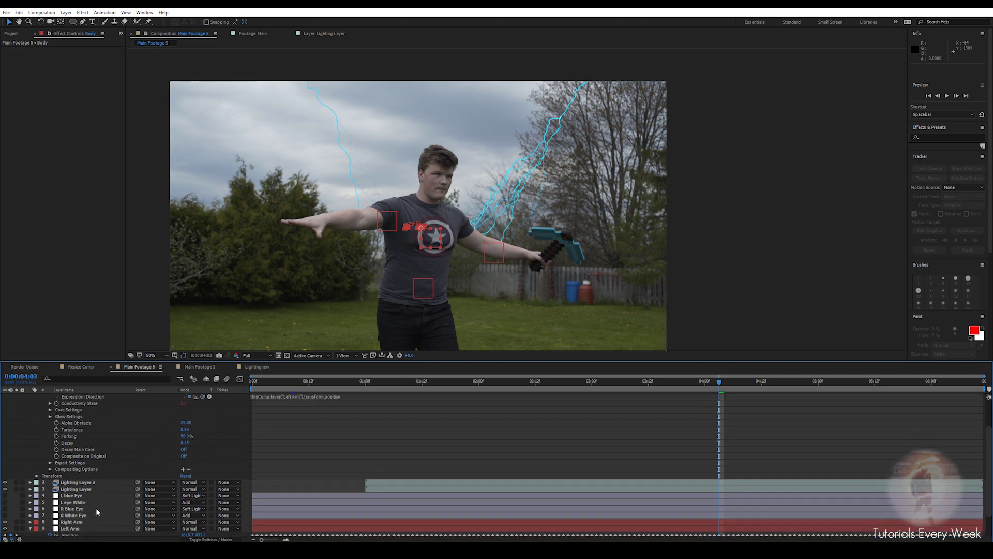
{"action": "scroll", "coordinate": [201, 411], "scroll_direction": "up", "scroll_amount": 2}
{"action": "left_click_drag", "start_coordinate": [202, 409], "coordinate": [83, 535]}
{"action": "scroll", "coordinate": [138, 424], "scroll_direction": "up", "scroll_amount": 3}
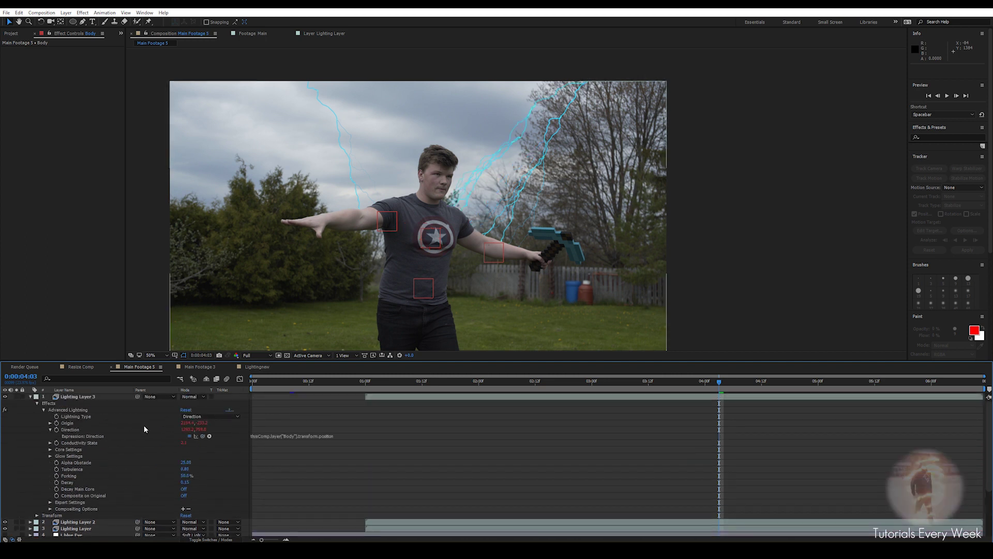
{"action": "left_click", "coordinate": [31, 397]}
- Reposition Lighting Layer 3's lightning origin above the frame, between the man's head and the bolt over the tree
{"action": "left_click", "coordinate": [80, 398]}
{"action": "left_click_drag", "start_coordinate": [463, 185], "coordinate": [462, 212]}
{"action": "left_click", "coordinate": [41, 50]}
{"action": "left_click_drag", "start_coordinate": [587, 63], "coordinate": [498, 63]}
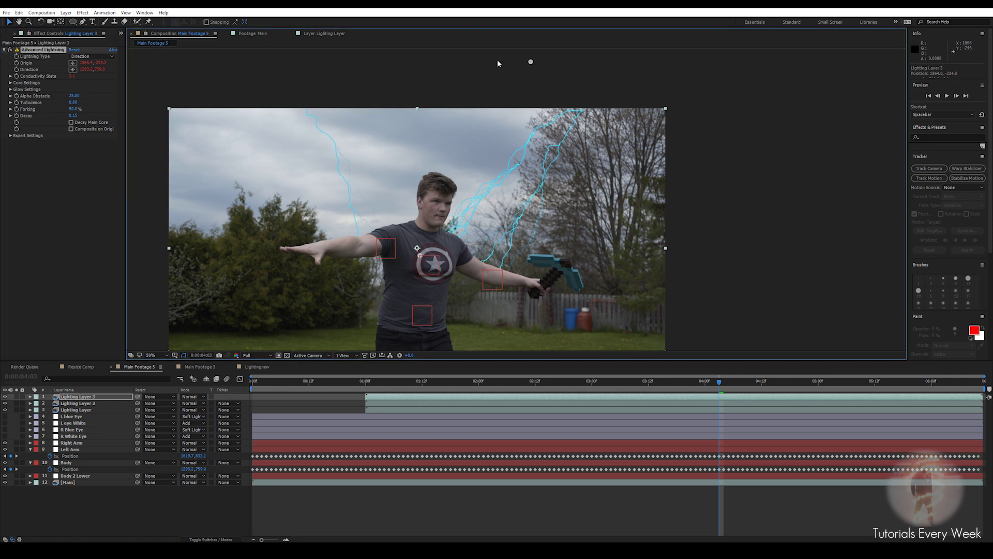
{"action": "left_click_drag", "start_coordinate": [409, 63], "coordinate": [370, 48]}
{"action": "left_click_drag", "start_coordinate": [487, 54], "coordinate": [547, 66]}
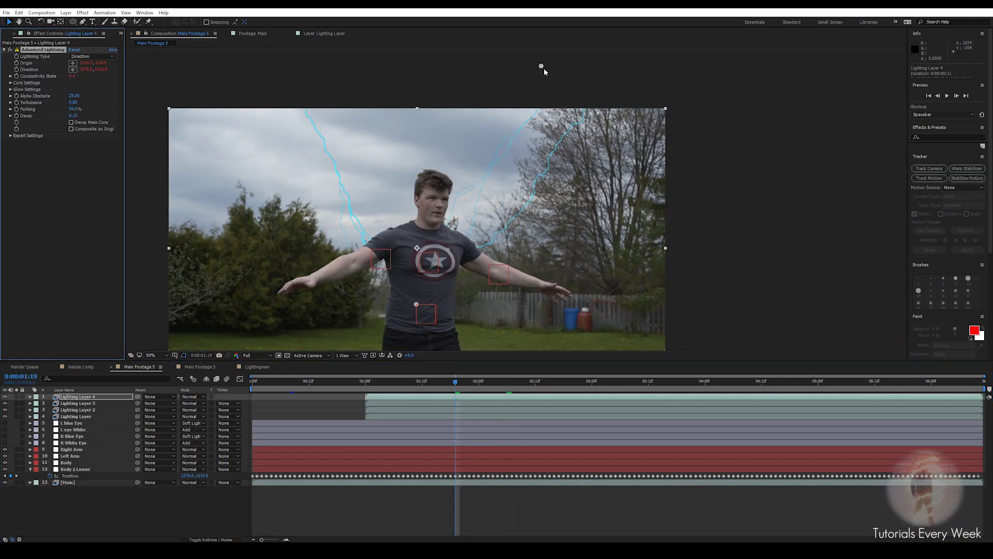
- Preview the four lightning bolts and scrub to 0:00:01:13
{"action": "key", "text": "space"}
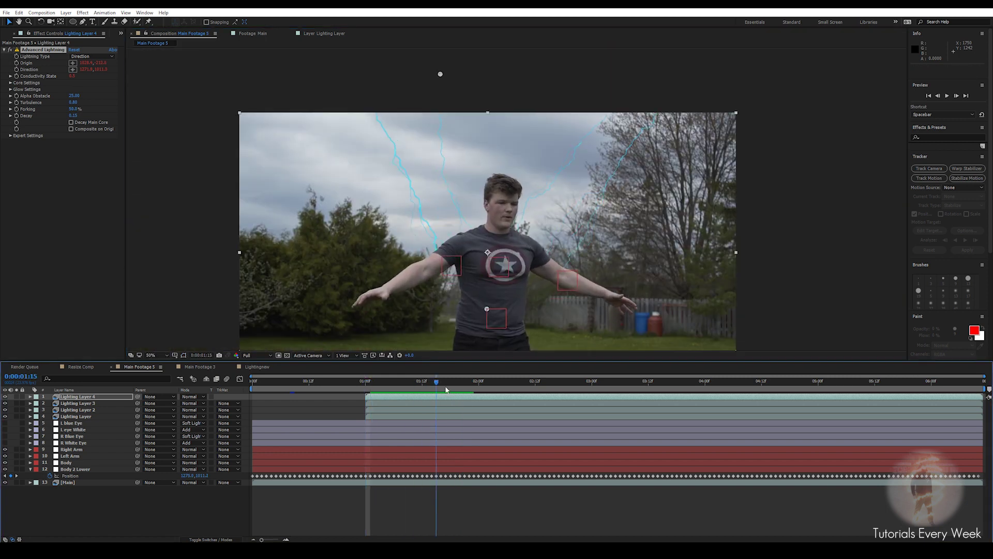
{"action": "mouse_move", "coordinate": [446, 389]}
{"action": "left_mouse_down"}
{"action": "mouse_move", "coordinate": [405, 389]}
{"action": "mouse_move", "coordinate": [463, 389]}
{"action": "mouse_move", "coordinate": [410, 391]}
{"action": "mouse_move", "coordinate": [446, 391]}
{"action": "mouse_move", "coordinate": [402, 382]}
{"action": "mouse_move", "coordinate": [428, 382]}
{"action": "left_mouse_up"}
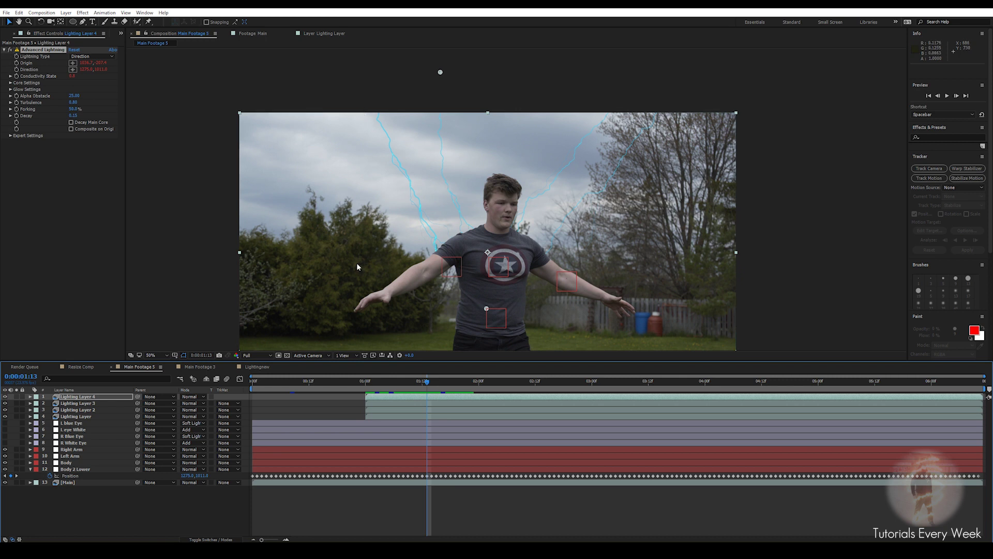
- Apply the Linear Wipe effect to Lighting Layer 4 and set its Wipe Angle to 0
{"action": "left_click", "coordinate": [76, 398]}
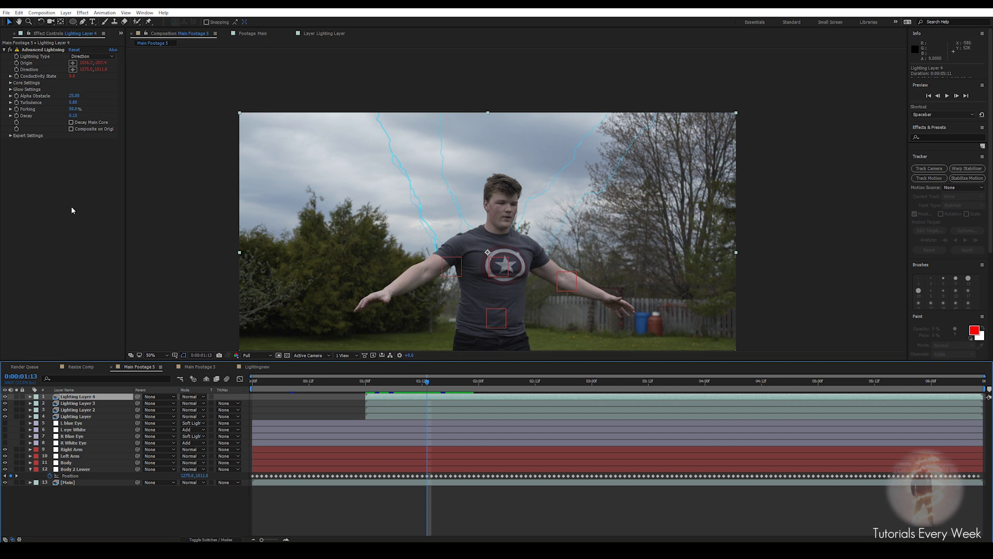
{"action": "key", "text": "ctrl+space"}
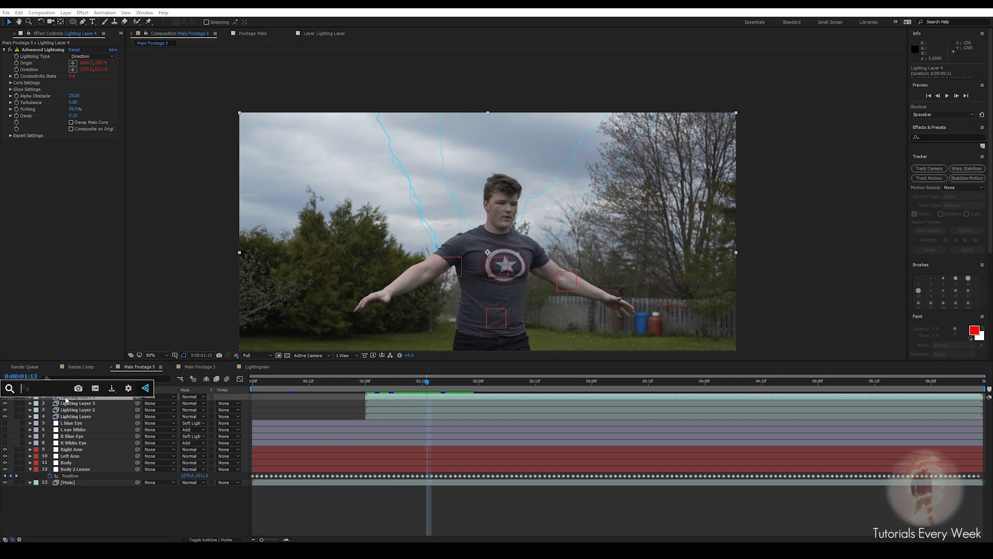
{"action": "type", "text": "linear"}
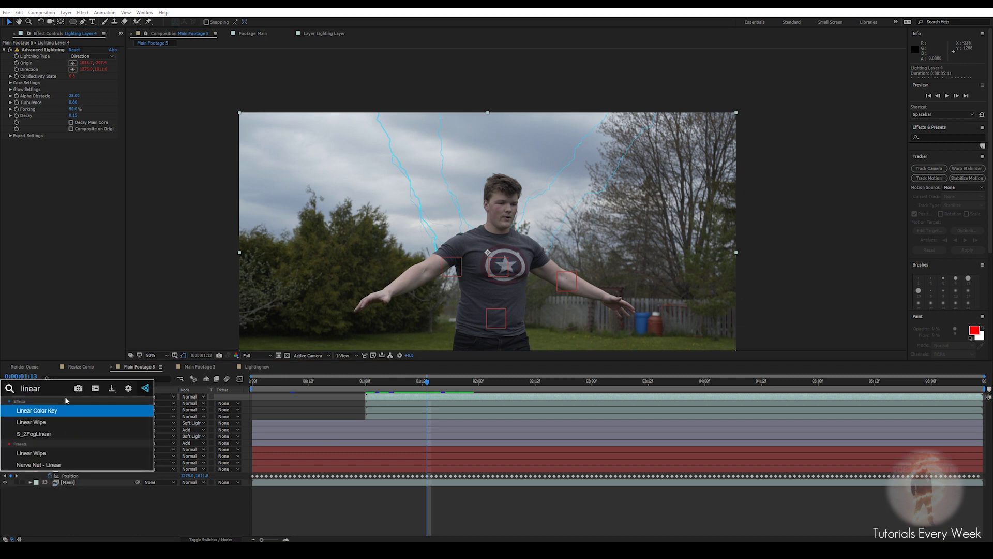
{"action": "key", "text": "Down"}
{"action": "key", "text": "Return"}
{"action": "left_click", "coordinate": [80, 155]}
{"action": "type", "text": "0"}
{"action": "key", "text": "Return"}
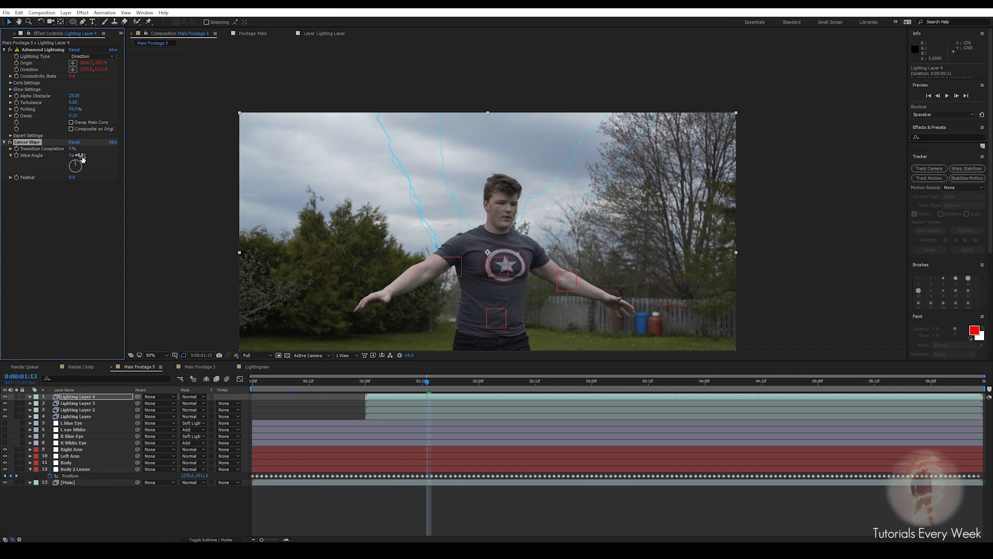
- Solo Lighting Layer 4, keyframe its Linear Wipe Transition Completion at 100% at 0:00:01:05, and reveal the layer's keyframes
{"action": "left_click", "coordinate": [17, 396]}
{"action": "left_click_drag", "start_coordinate": [71, 150], "coordinate": [123, 149]}
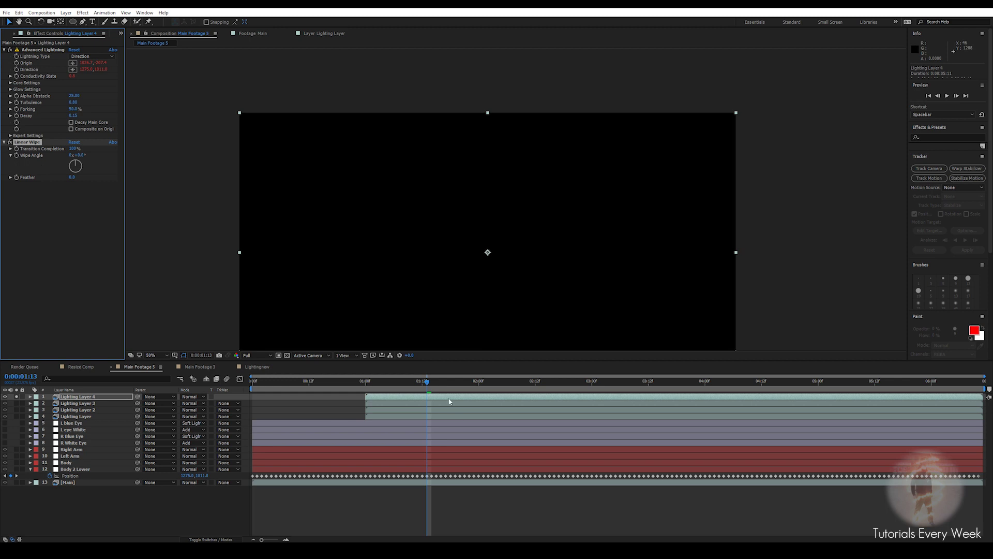
{"action": "left_click_drag", "start_coordinate": [423, 385], "coordinate": [389, 385]}
{"action": "left_click", "coordinate": [17, 150]}
{"action": "left_click", "coordinate": [401, 399]}
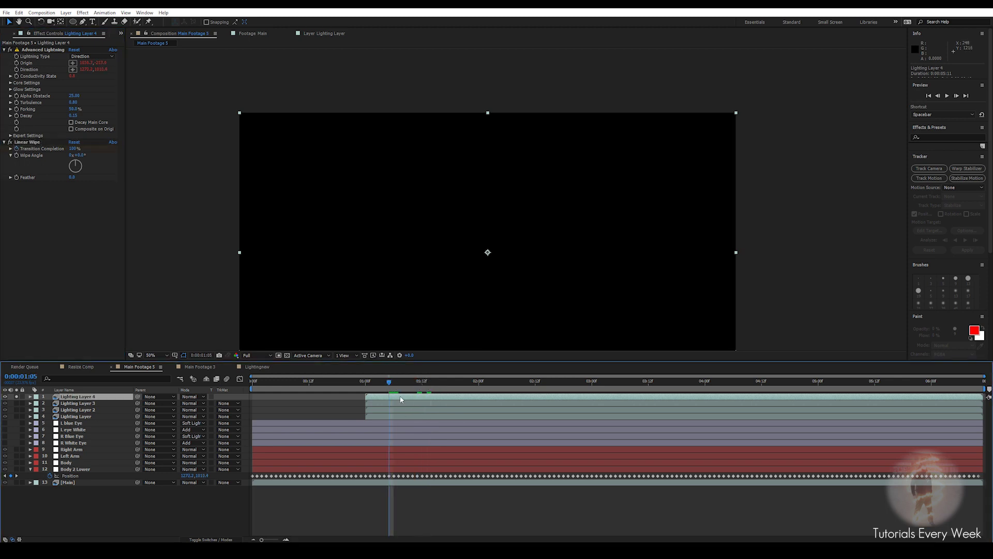
{"action": "key", "text": "u"}
- Keyframe the Transition Completion at 53% at 0:00:01:08 and at a lower value at 0:00:01:09
{"action": "key", "text": "Page_Down"}
{"action": "key", "text": "Page_Down"}
{"action": "key", "text": "Page_Down"}
{"action": "left_click", "coordinate": [73, 149]}
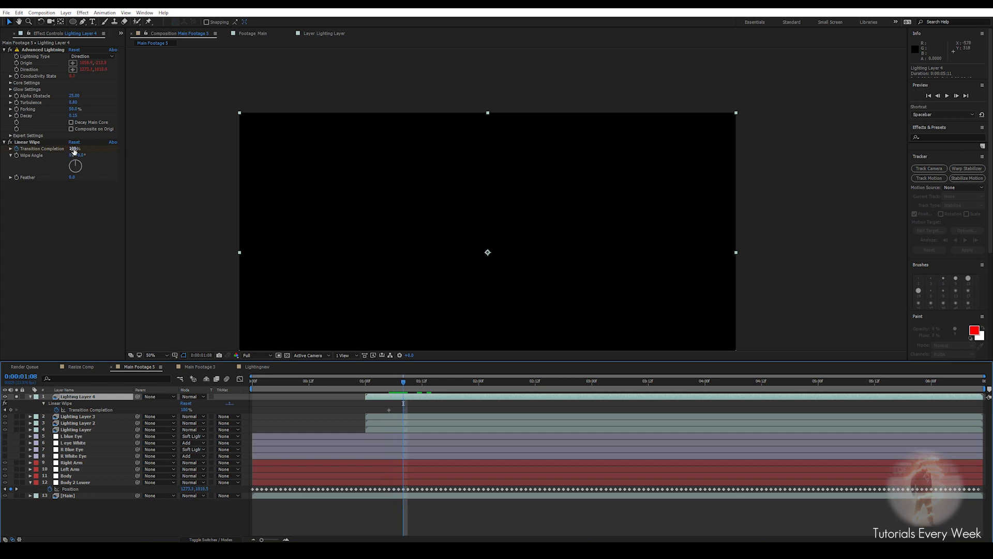
{"action": "left_click_drag", "start_coordinate": [72, 149], "coordinate": [65, 149]}
{"action": "left_click_drag", "start_coordinate": [63, 149], "coordinate": [60, 149]}
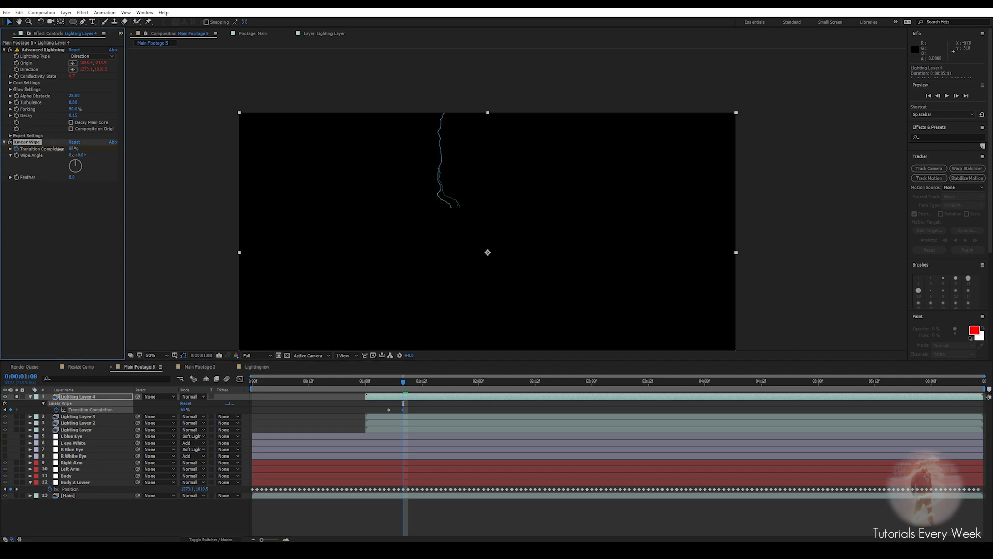
{"action": "left_click_drag", "start_coordinate": [55, 149], "coordinate": [60, 149]}
{"action": "key", "text": "Page_Down"}
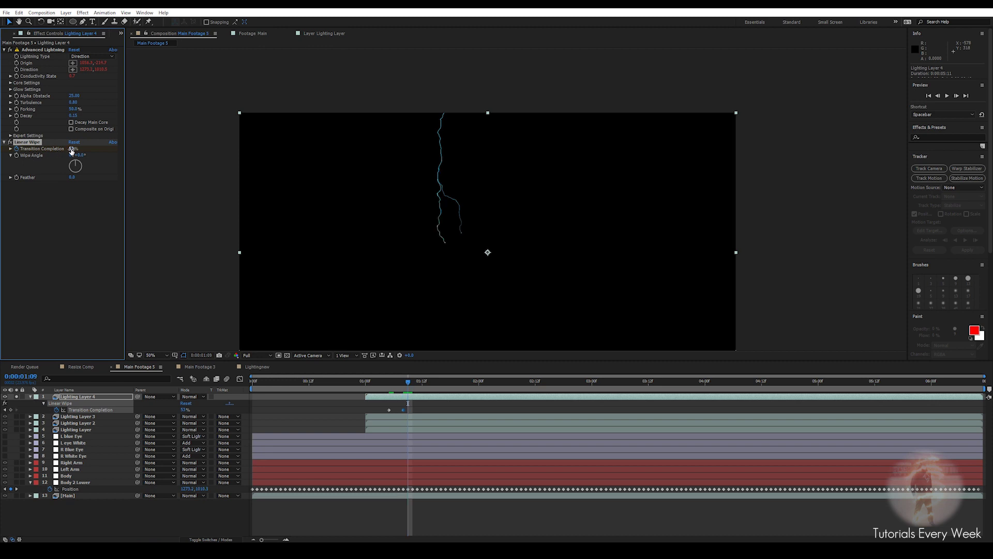
{"action": "left_click_drag", "start_coordinate": [71, 148], "coordinate": [24, 154]}
- Go frame by frame through the animated wipe to check how the bolt is revealed
{"action": "key", "text": "Page_Up"}
{"action": "key", "text": "Page_Up"}
{"action": "key", "text": "Page_Up"}
{"action": "key", "text": "Page_Up"}
{"action": "key", "text": "Page_Down"}
{"action": "key", "text": "Page_Down"}
{"action": "key", "text": "Page_Up"}
{"action": "key", "text": "Page_Up"}
{"action": "key", "text": "Page_Down"}
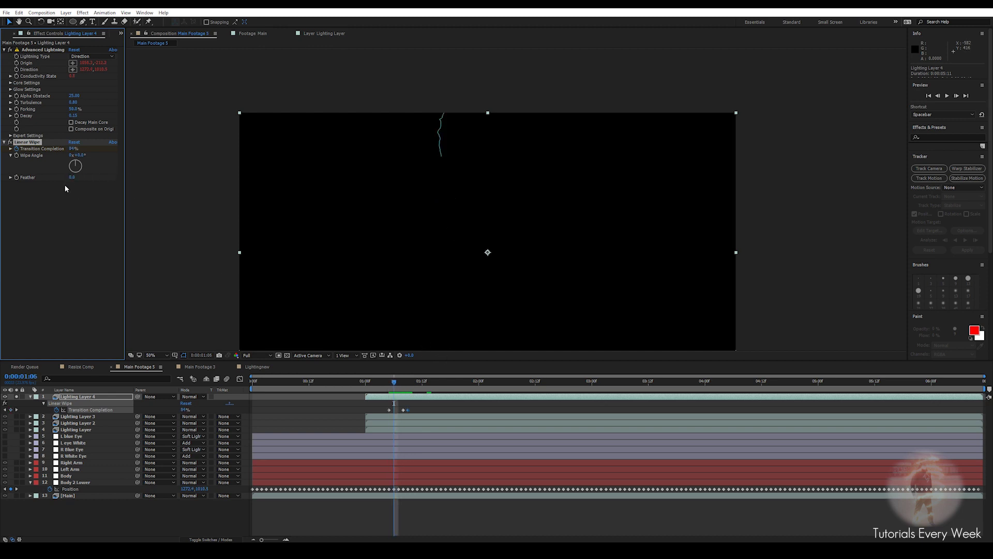
- Set the Linear Wipe's Feather to 85, preview the reveal, and select the Transition Completion keyframes
{"action": "left_click_drag", "start_coordinate": [71, 179], "coordinate": [103, 178]}
{"action": "key", "text": "space"}
{"action": "left_click_drag", "start_coordinate": [383, 405], "coordinate": [411, 412]}
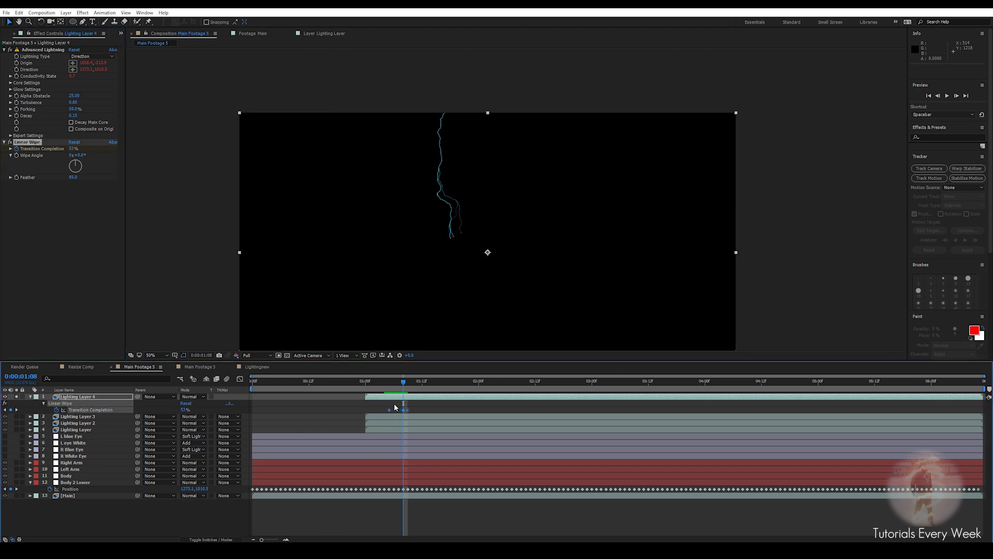
- Copy the Linear Wipe effect with its keyframes from Lighting Layer 4 to the other lighting layers
{"action": "left_click", "coordinate": [25, 143]}
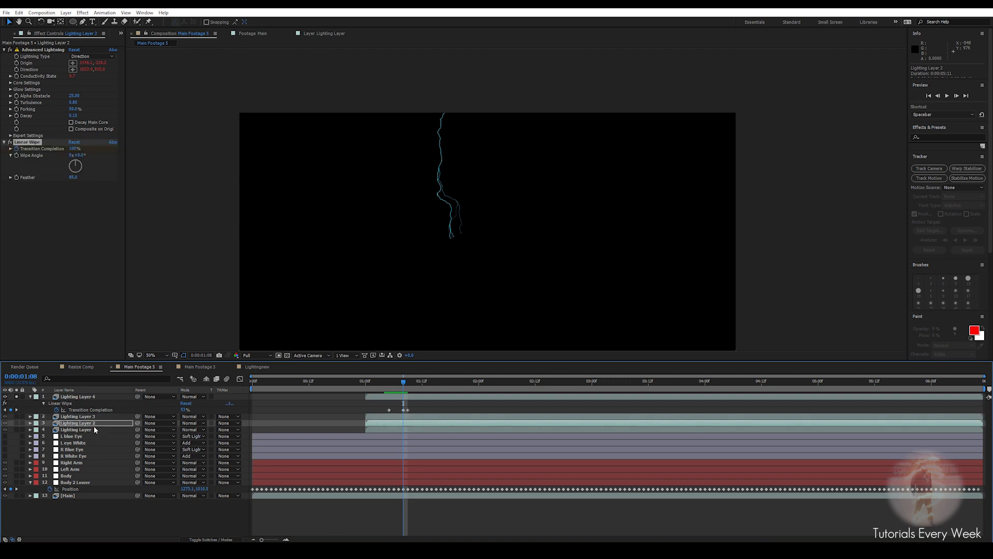
{"action": "left_click", "coordinate": [94, 430]}
{"action": "key", "text": "ctrl+v"}
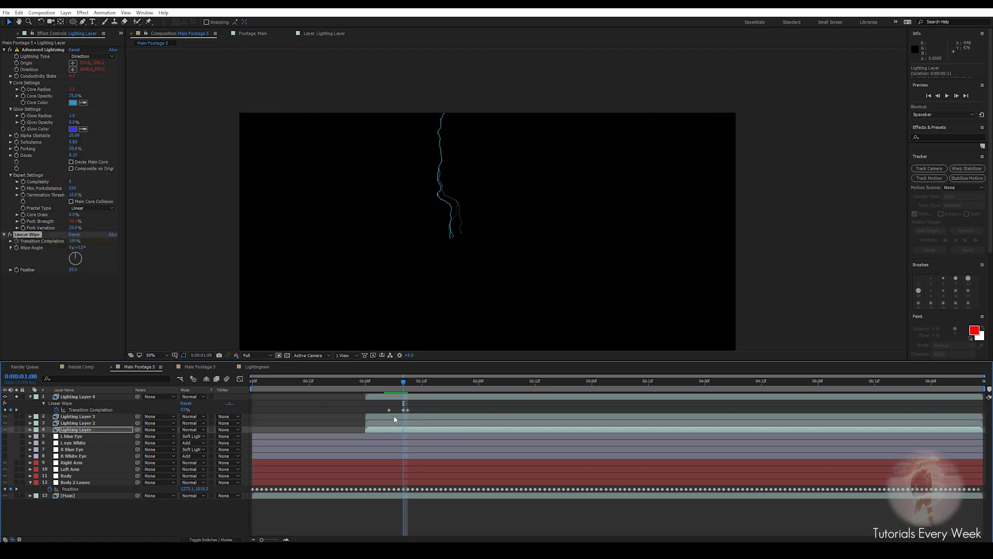
- Paste the keyframed Linear Wipe onto the remaining lighting layers and stagger their Transition Completion keyframes in time
{"action": "left_click", "coordinate": [396, 422]}
{"action": "key", "text": "ctrl+v"}
{"action": "left_click", "coordinate": [394, 417]}
{"action": "key", "text": "ctrl+v"}
{"action": "mouse_move", "coordinate": [438, 447]}
{"action": "left_mouse_down"}
{"action": "mouse_move", "coordinate": [391, 456]}
{"action": "mouse_move", "coordinate": [437, 449]}
{"action": "left_mouse_up"}
{"action": "left_click_drag", "start_coordinate": [390, 420], "coordinate": [423, 431]}
{"action": "left_click_drag", "start_coordinate": [385, 382], "coordinate": [379, 383]}
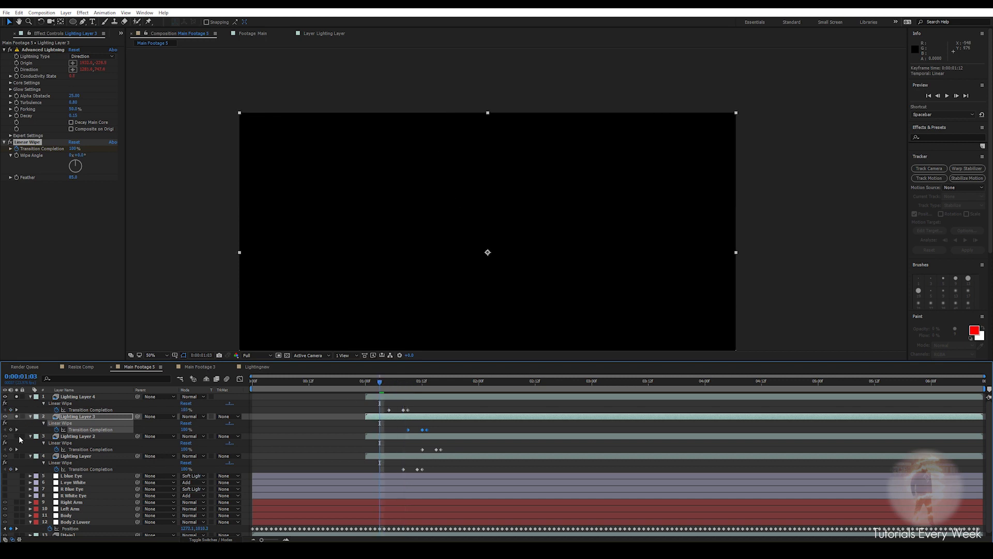
- Preview the staggered bolt reveals, then collapse the four lighting layers and turn off their solo switches
{"action": "key", "text": "space"}
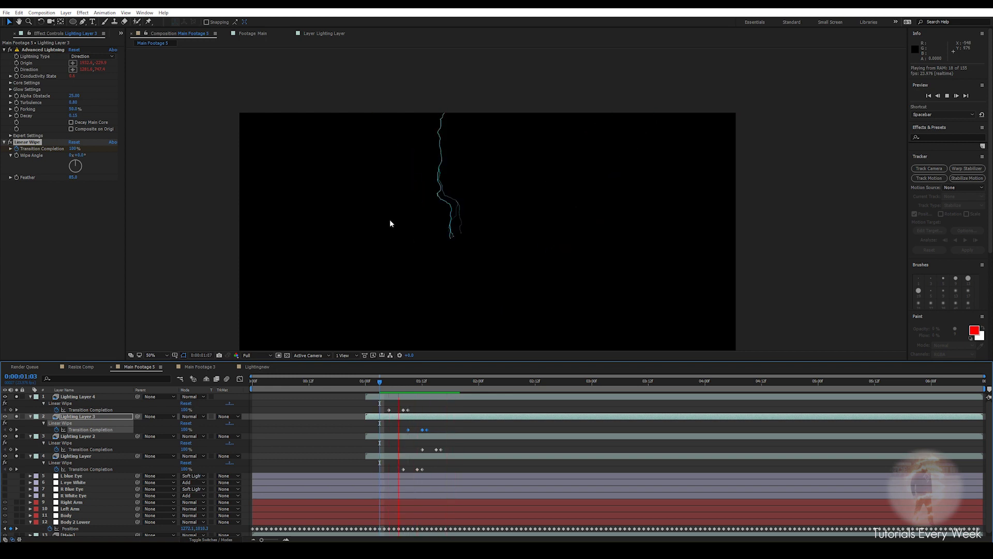
{"action": "left_click", "coordinate": [30, 397]}
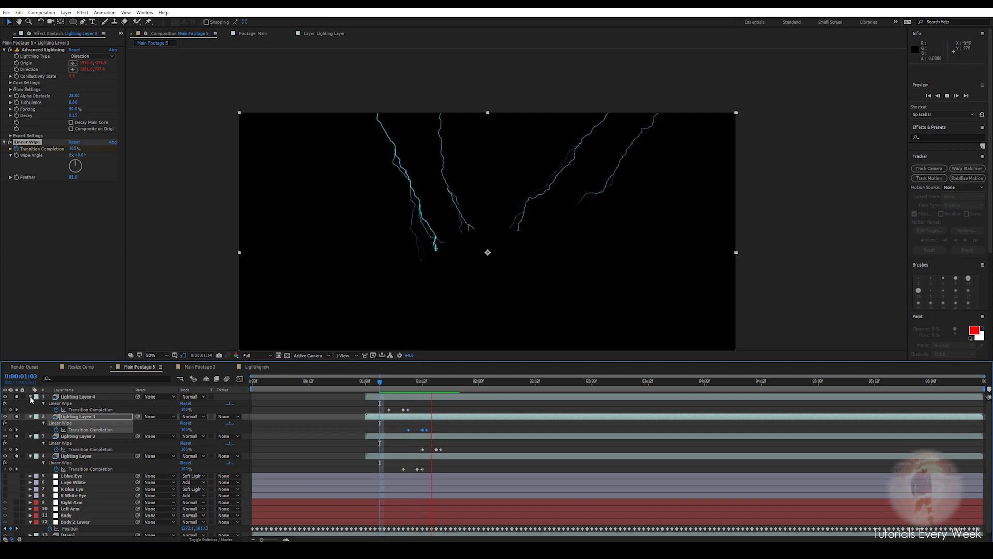
{"action": "left_click", "coordinate": [30, 397]}
{"action": "left_click", "coordinate": [30, 403]}
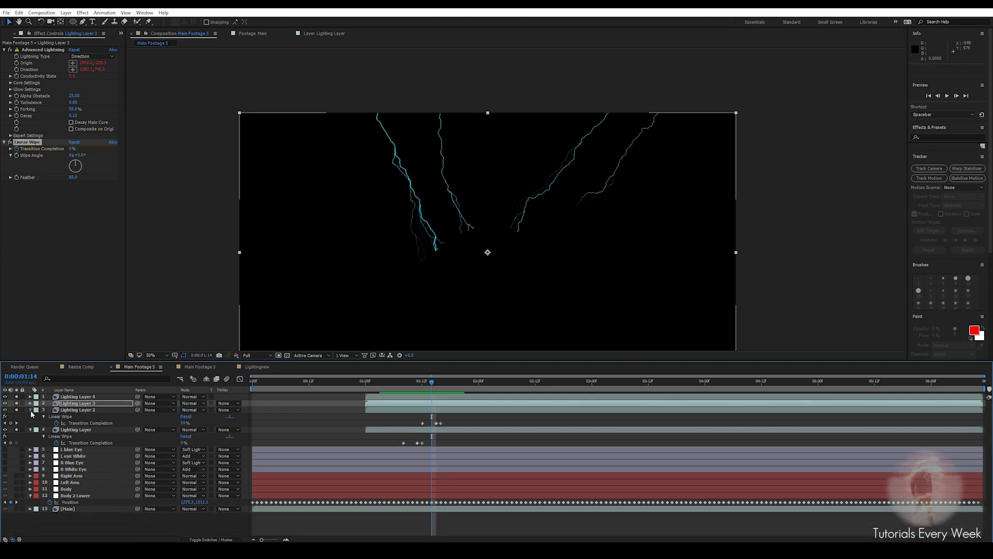
{"action": "left_click", "coordinate": [31, 410]}
{"action": "left_click", "coordinate": [31, 416]}
{"action": "left_click_drag", "start_coordinate": [17, 416], "coordinate": [17, 397]}
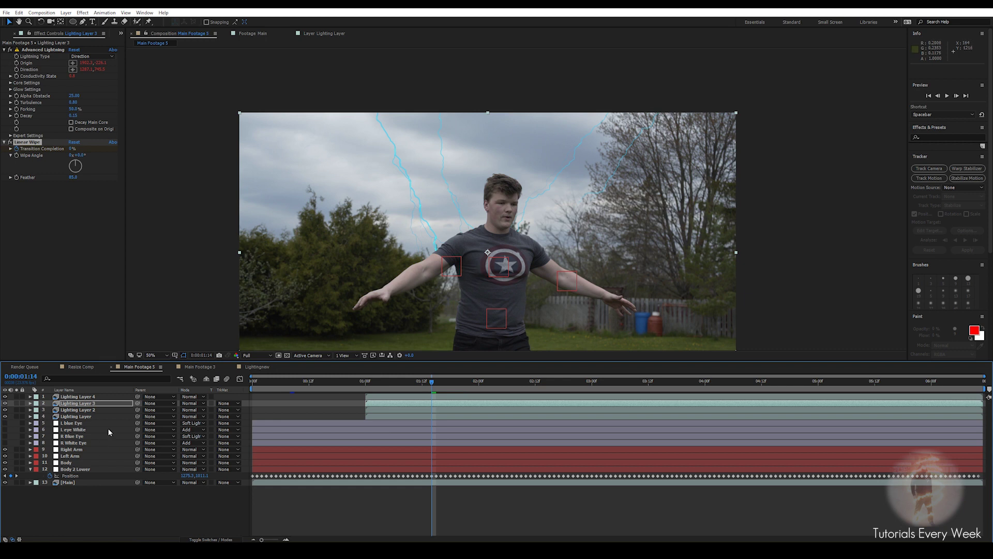
- Duplicate the [Main] footage layer and pre-compose one copy with the arm and body nulls and the four lighting layers as Lighting
{"action": "left_click", "coordinate": [72, 484]}
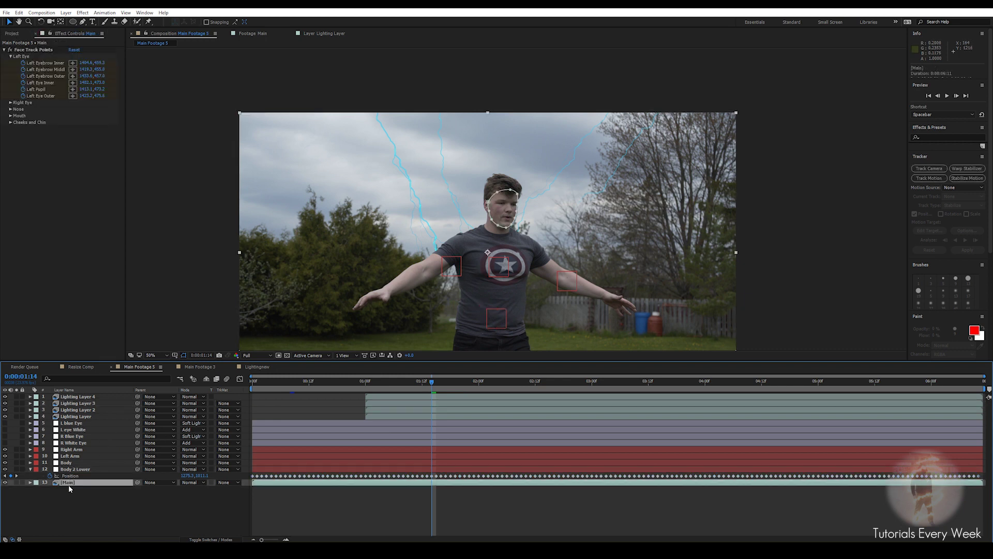
{"action": "key", "text": "ctrl+d"}
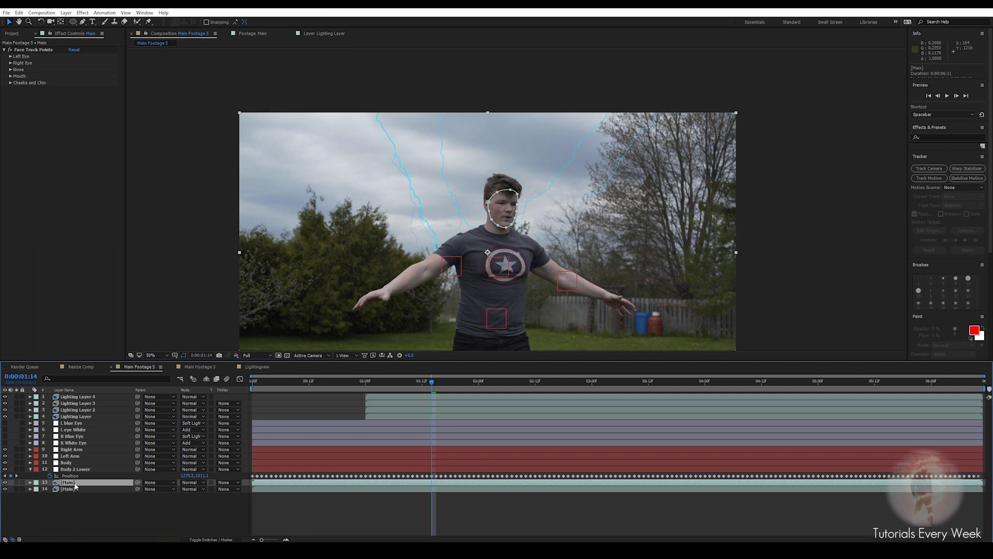
{"action": "left_click", "coordinate": [74, 469], "text": "ctrl"}
{"action": "left_click", "coordinate": [70, 463], "text": "ctrl"}
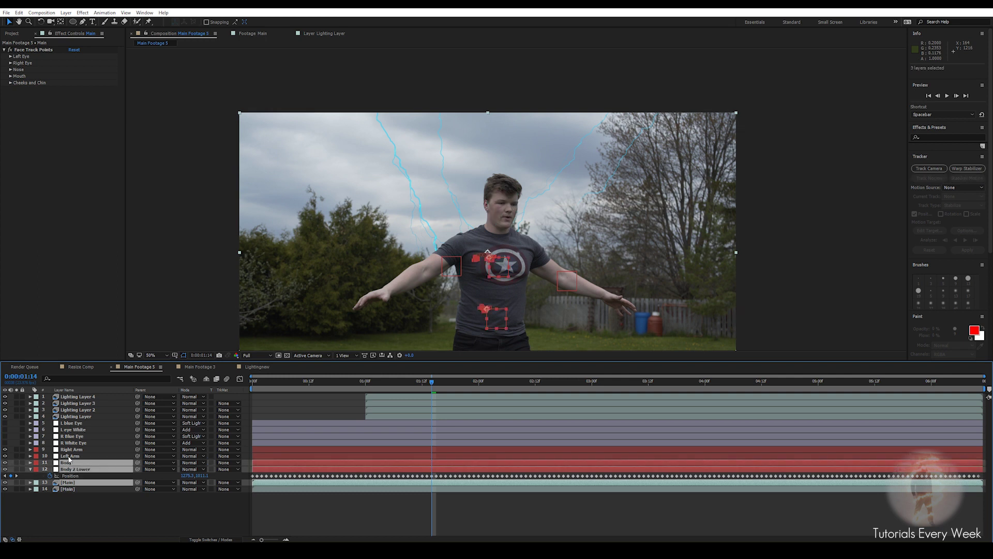
{"action": "left_click", "coordinate": [71, 456], "text": "ctrl"}
{"action": "left_click", "coordinate": [70, 449], "text": "ctrl"}
{"action": "left_click", "coordinate": [75, 417], "text": "ctrl"}
{"action": "left_click", "coordinate": [76, 410], "text": "ctrl"}
{"action": "left_click", "coordinate": [77, 403], "text": "ctrl"}
{"action": "left_click", "coordinate": [79, 397], "text": "ctrl"}
{"action": "right_click", "coordinate": [81, 403]}
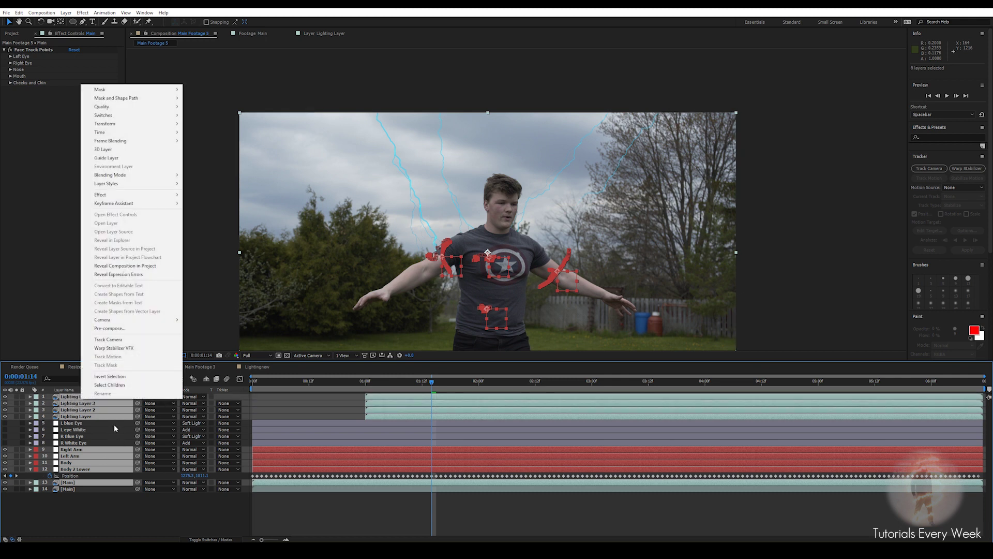
{"action": "left_click", "coordinate": [117, 328]}
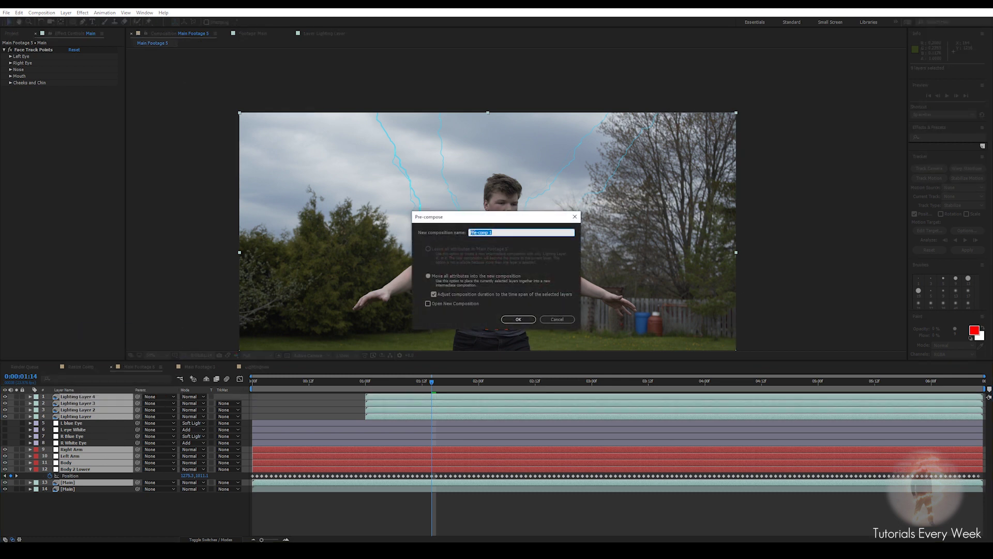
{"action": "type", "text": "L"}
{"action": "key", "text": "Return"}
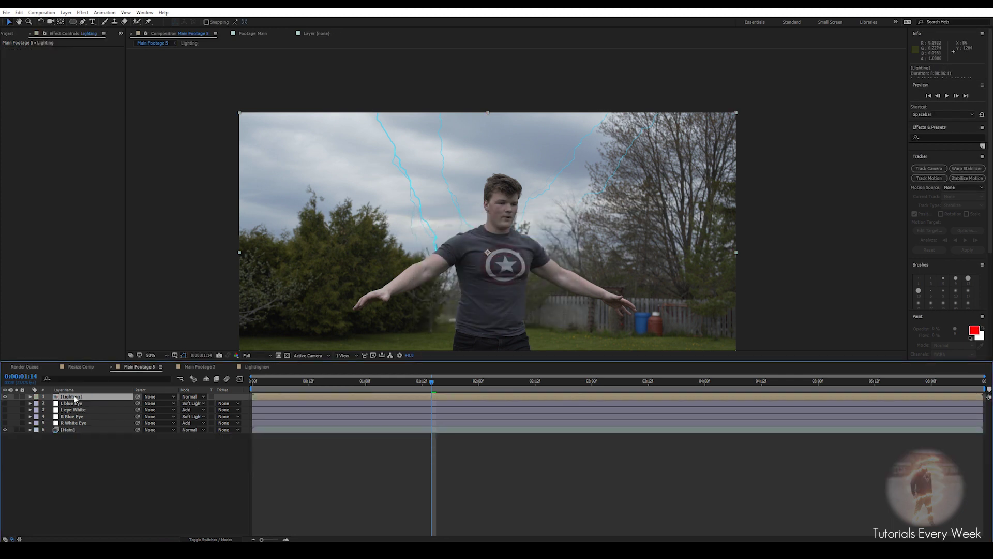
- Open the Lighting composition and make its [Main] footage layer a guide layer
{"action": "double_click", "coordinate": [75, 398]}
{"action": "left_click", "coordinate": [68, 450]}
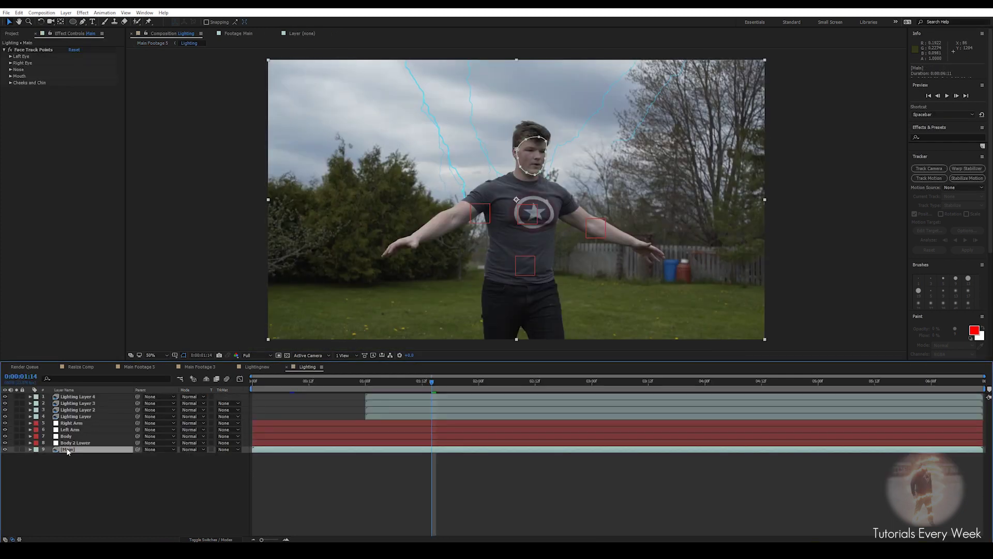
{"action": "right_click", "coordinate": [67, 450]}
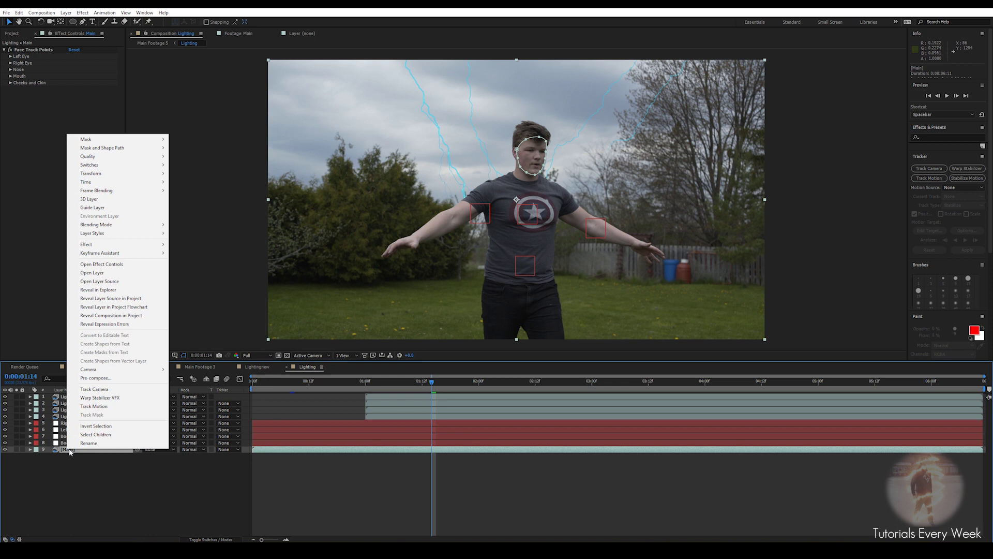
{"action": "left_click", "coordinate": [95, 208]}
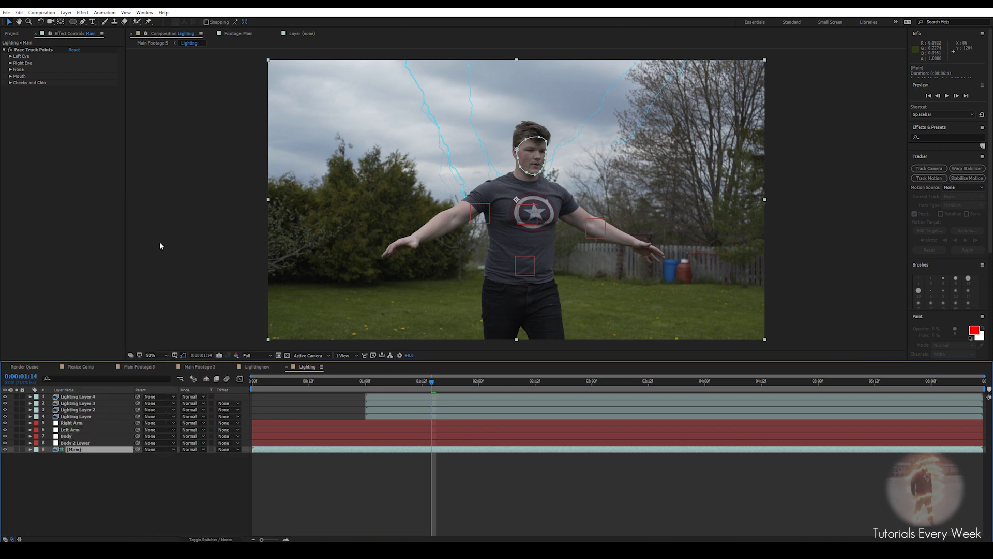
{"action": "left_click", "coordinate": [502, 465]}
{"action": "left_click", "coordinate": [369, 450]}
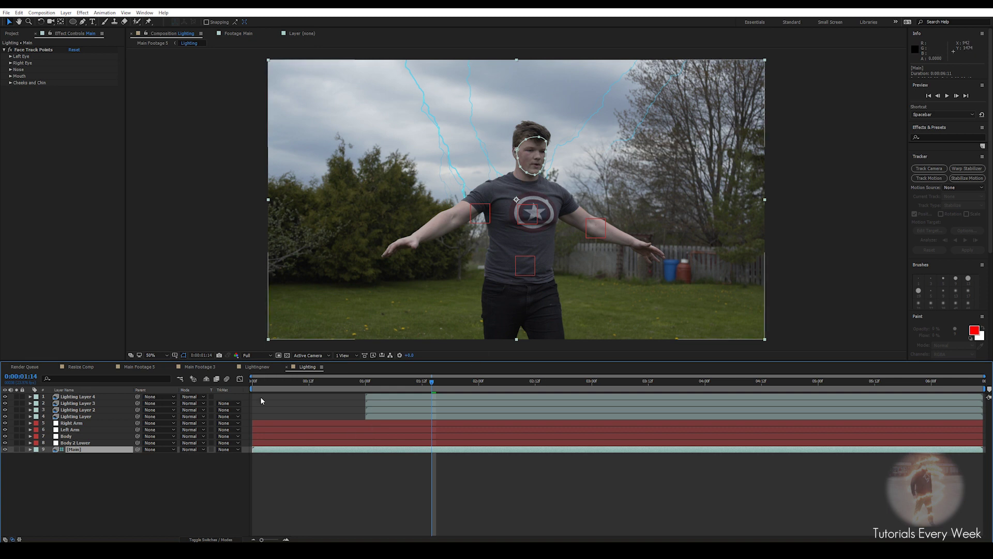
- Hide the [Main] guide layer to view the bolts alone up to 0:00:02:08, and show it again
{"action": "left_click", "coordinate": [5, 449]}
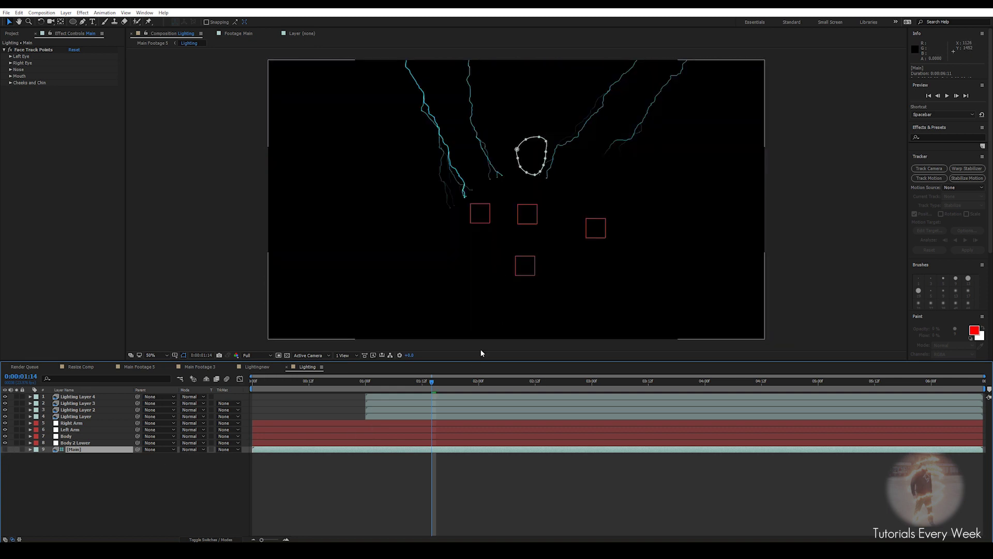
{"action": "left_click_drag", "start_coordinate": [437, 383], "coordinate": [517, 403]}
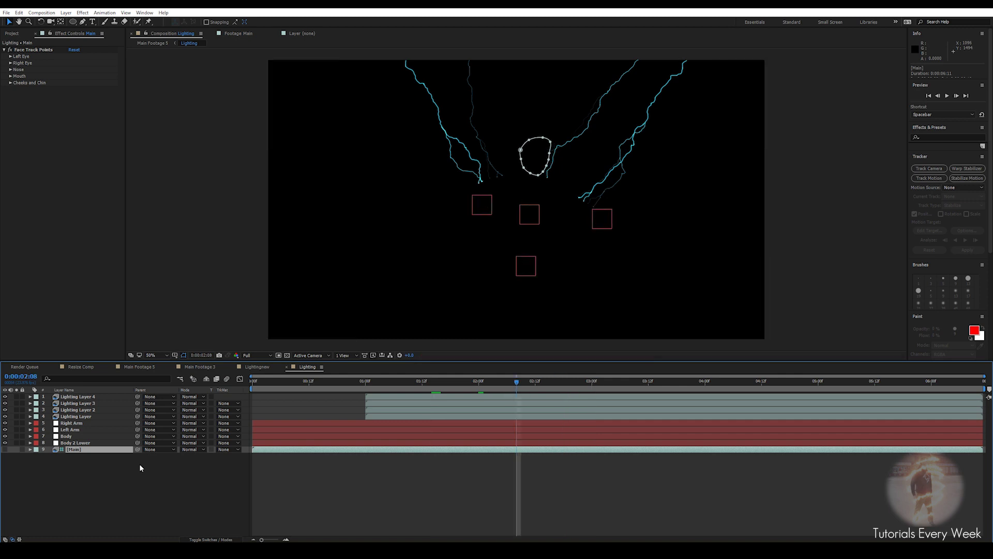
{"action": "left_click", "coordinate": [5, 449]}
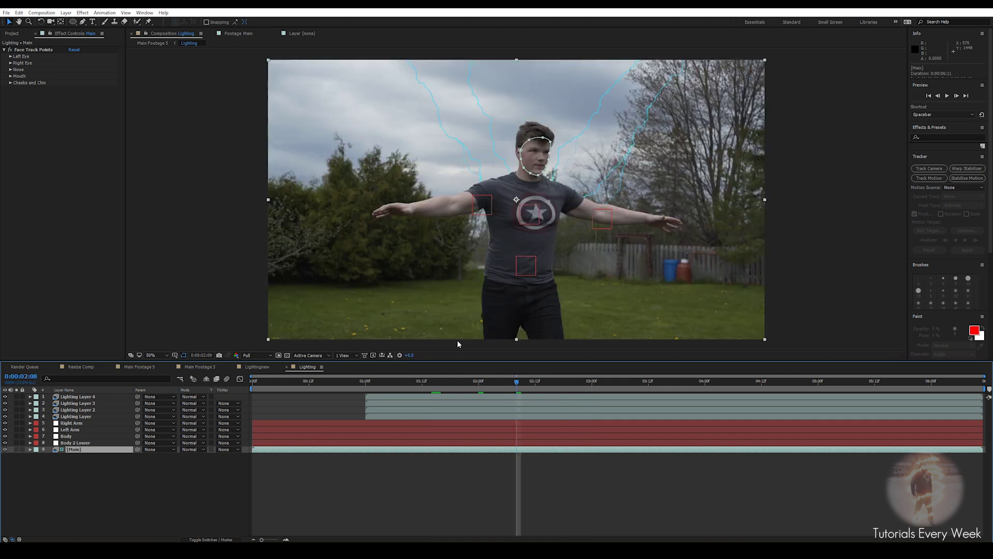
- Close the Lightingnew, Main Footage 3 and Resize Comp timelines and return to Main Footage 5
{"action": "left_click", "coordinate": [256, 367]}
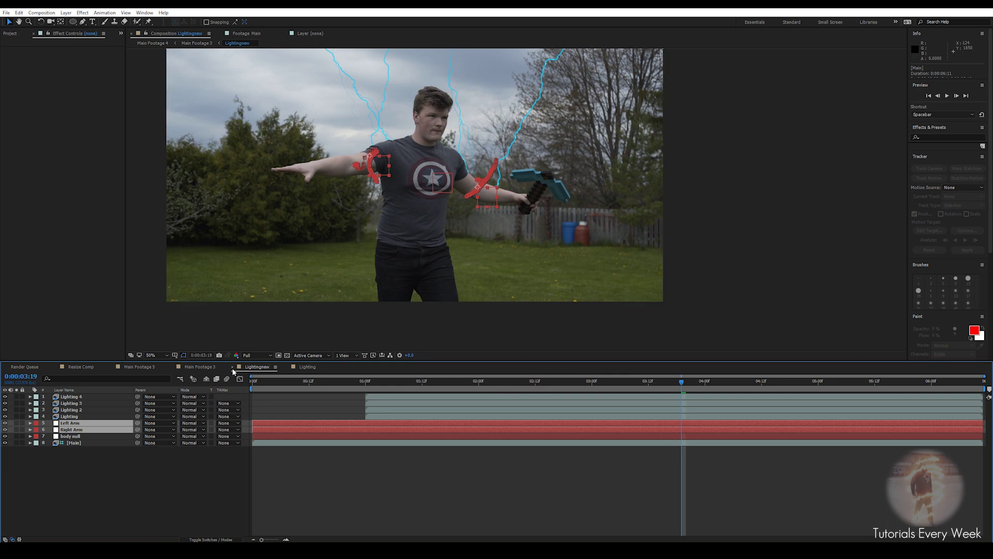
{"action": "left_click", "coordinate": [232, 369]}
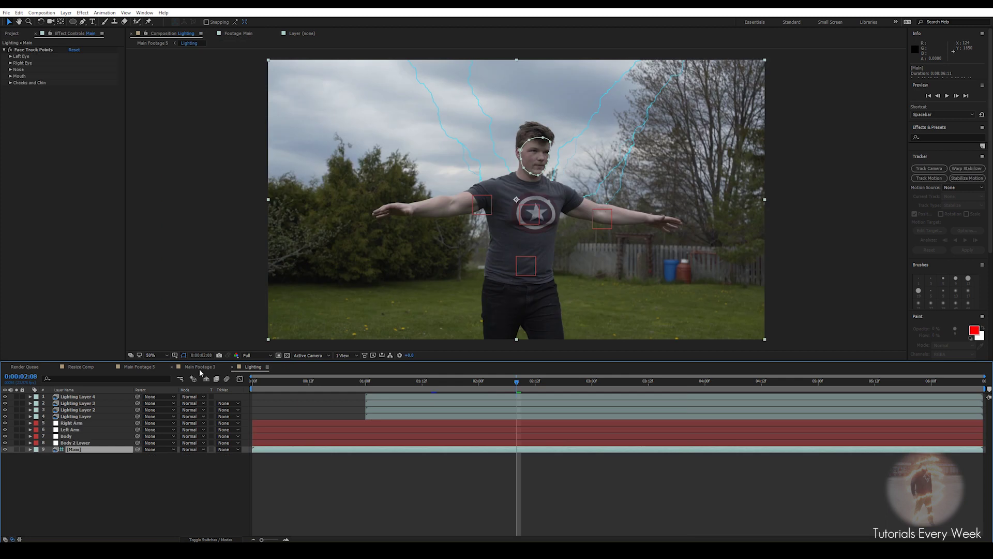
{"action": "left_click", "coordinate": [172, 367]}
{"action": "left_click", "coordinate": [146, 368]}
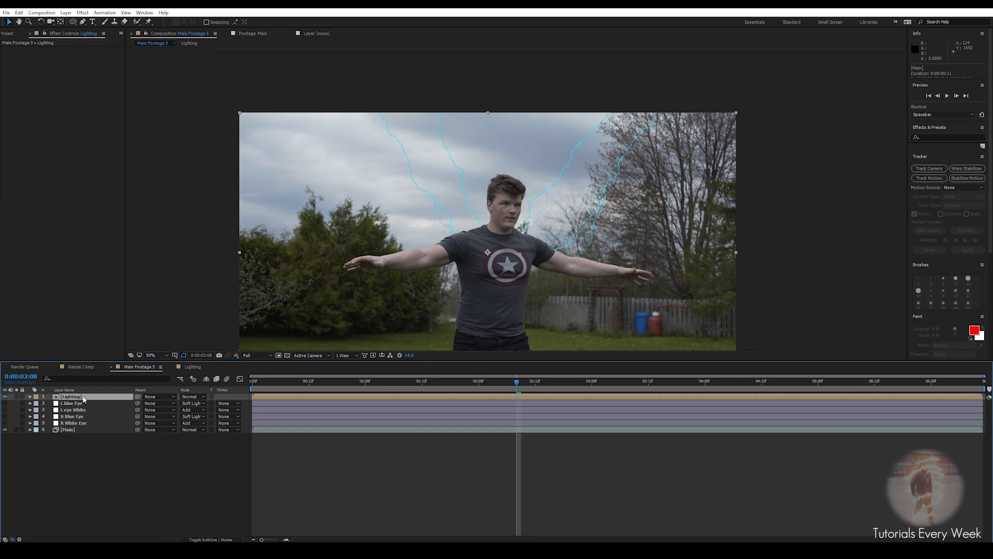
{"action": "left_click", "coordinate": [56, 367]}
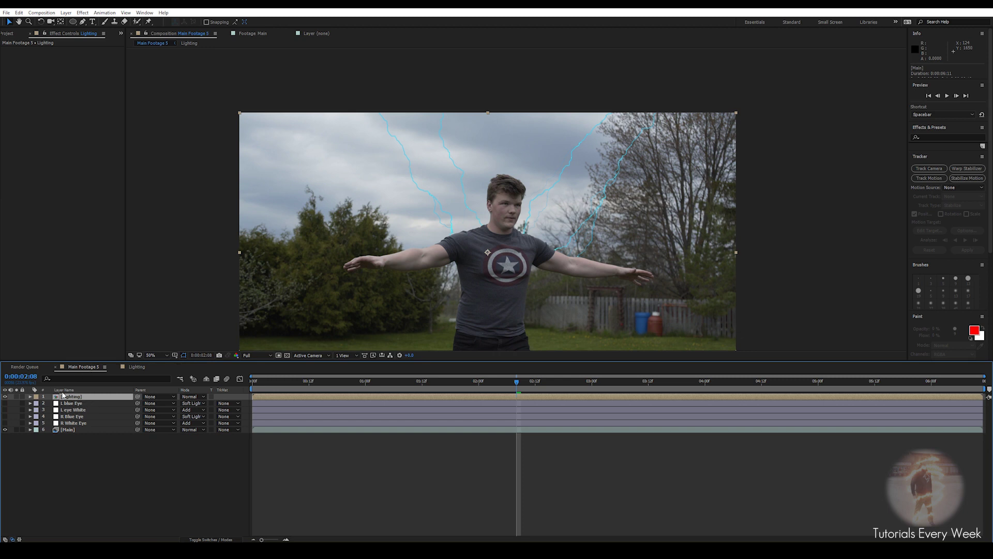
- Compare the bolts in the Lighting composition and in Main Footage 5 at 0:00:02:19
{"action": "double_click", "coordinate": [72, 397]}
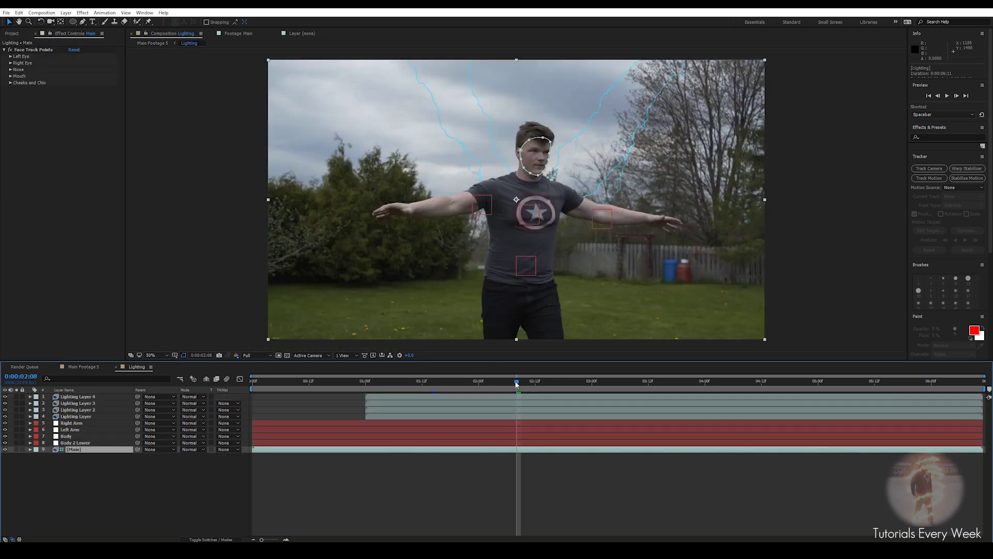
{"action": "left_click_drag", "start_coordinate": [402, 391], "coordinate": [568, 383]}
{"action": "scroll", "coordinate": [547, 206], "scroll_direction": "up", "scroll_amount": 2}
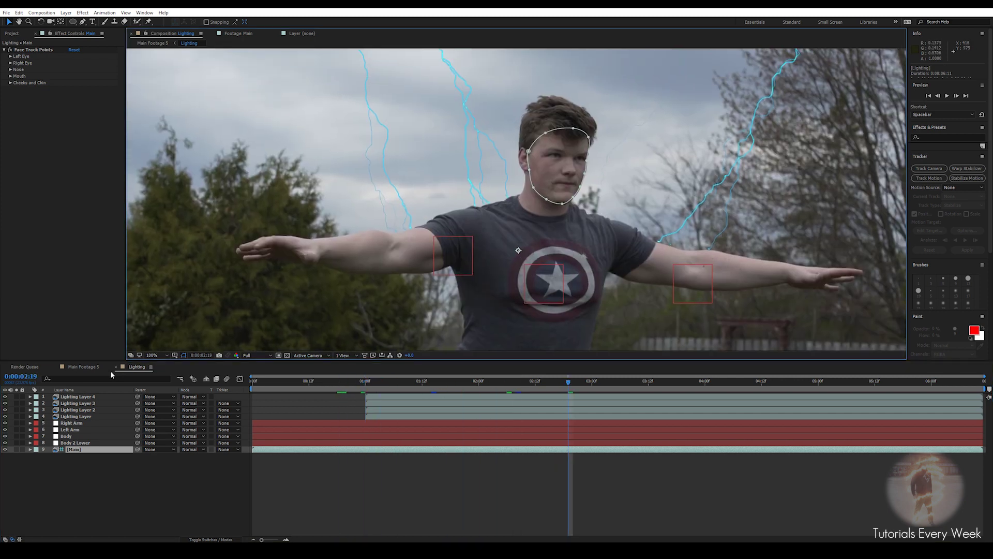
{"action": "left_click", "coordinate": [86, 367]}
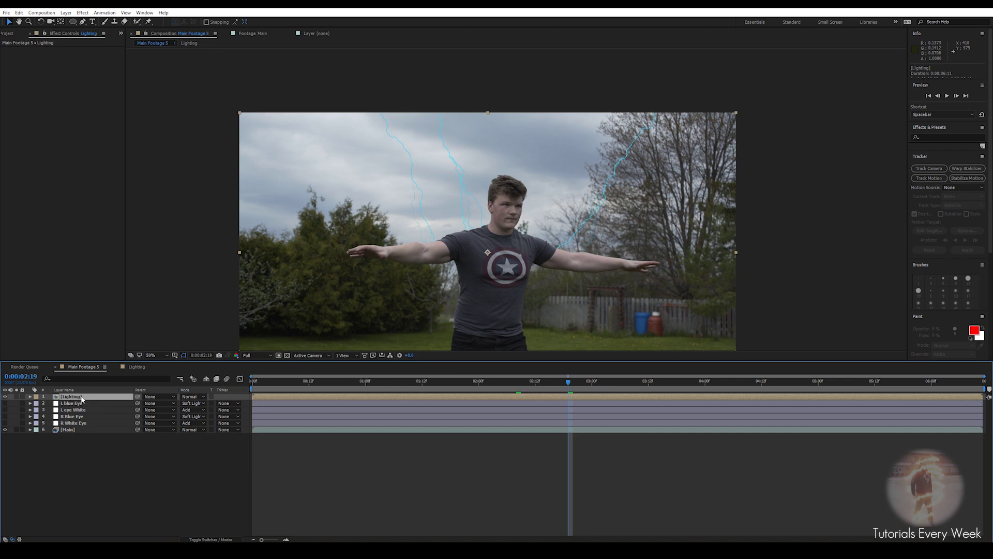
{"action": "scroll", "coordinate": [420, 273], "scroll_direction": "up", "scroll_amount": 2}
{"action": "scroll", "coordinate": [486, 204], "scroll_direction": "down", "scroll_amount": 1}
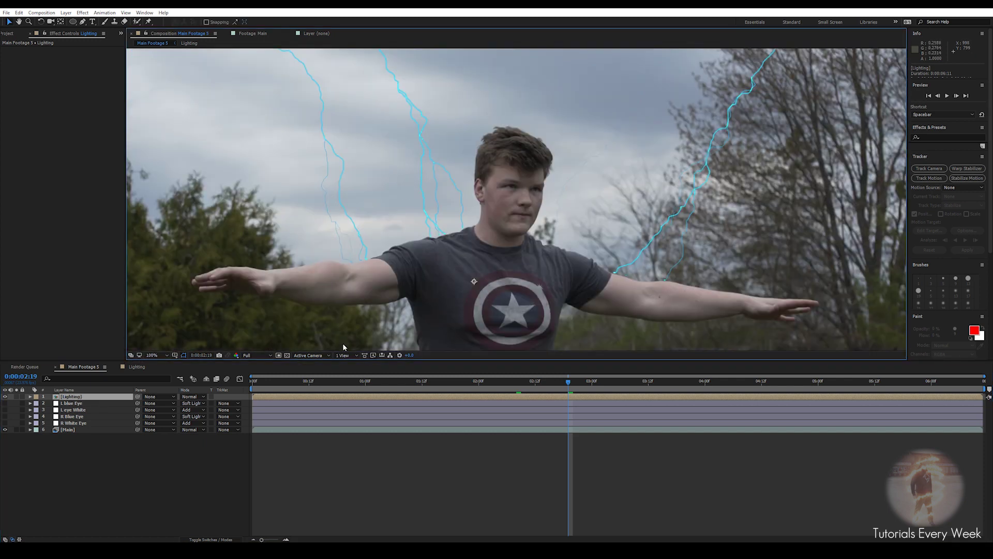
- Apply Solid Composite with a black color to the Lighting layer and set the layer's blending mode to Add
{"action": "left_click", "coordinate": [72, 398]}
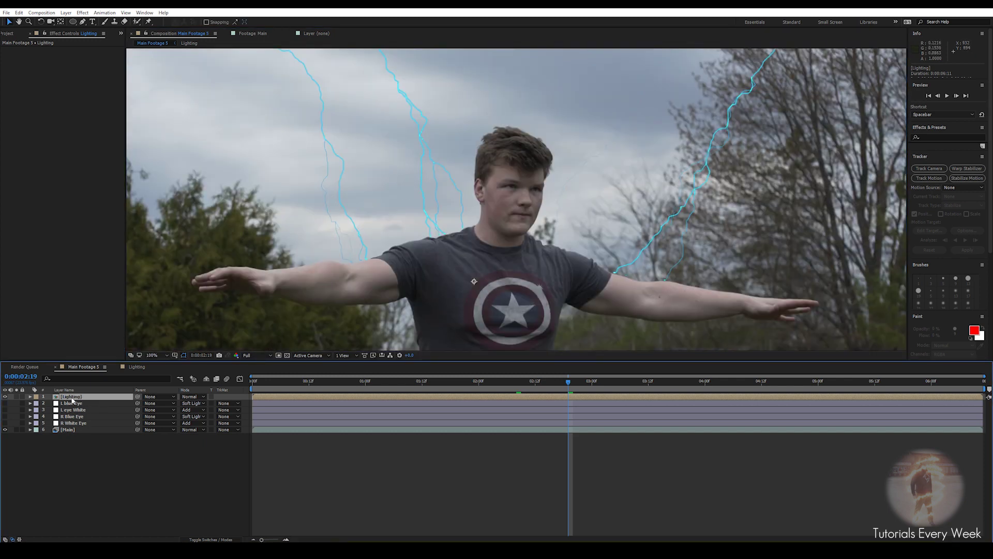
{"action": "key", "text": "ctrl+space"}
{"action": "type", "text": "sol"}
{"action": "key", "text": "Return"}
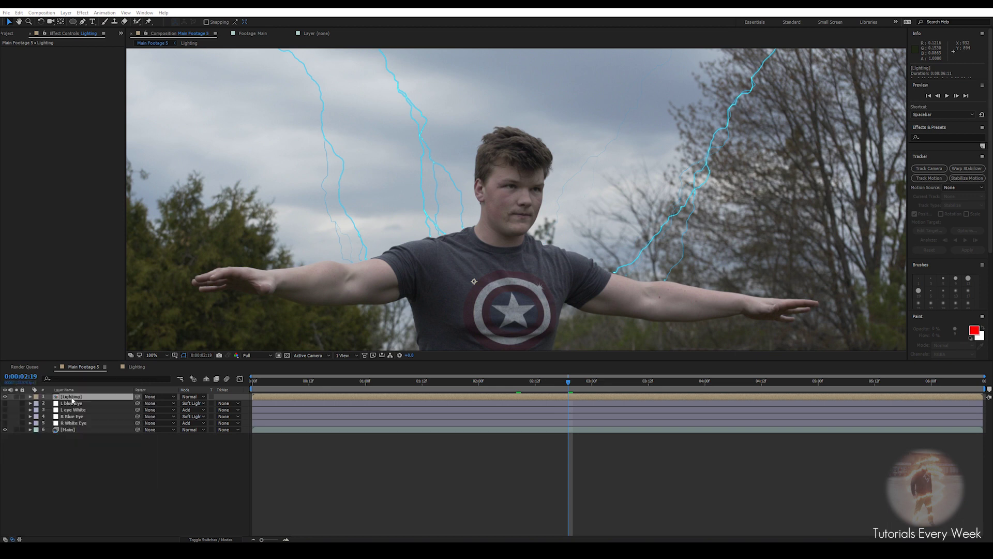
{"action": "left_click", "coordinate": [73, 62]}
{"action": "left_click", "coordinate": [474, 450]}
{"action": "left_click", "coordinate": [654, 356]}
{"action": "left_click", "coordinate": [191, 396]}
{"action": "left_click", "coordinate": [198, 135]}
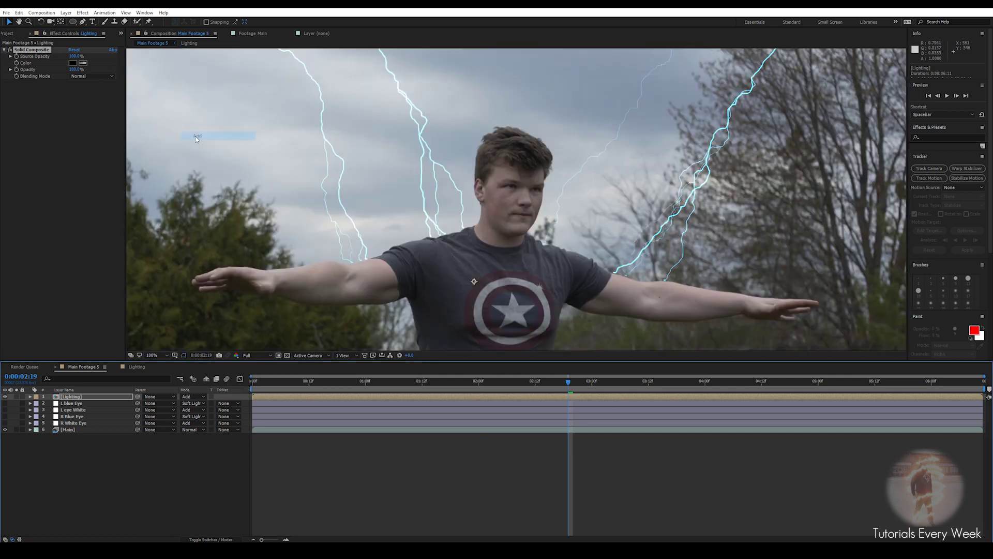
- Apply a Glow effect to the Lighting layer and set its Glow Intensity to 0.2
{"action": "left_click", "coordinate": [68, 399]}
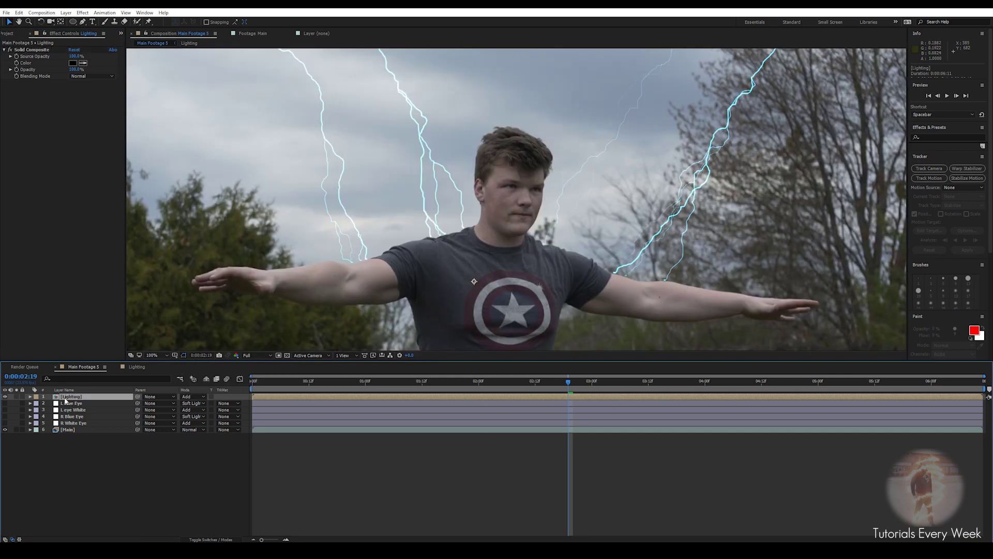
{"action": "key", "text": "ctrl+space"}
{"action": "type", "text": "glow"}
{"action": "key", "text": "Return"}
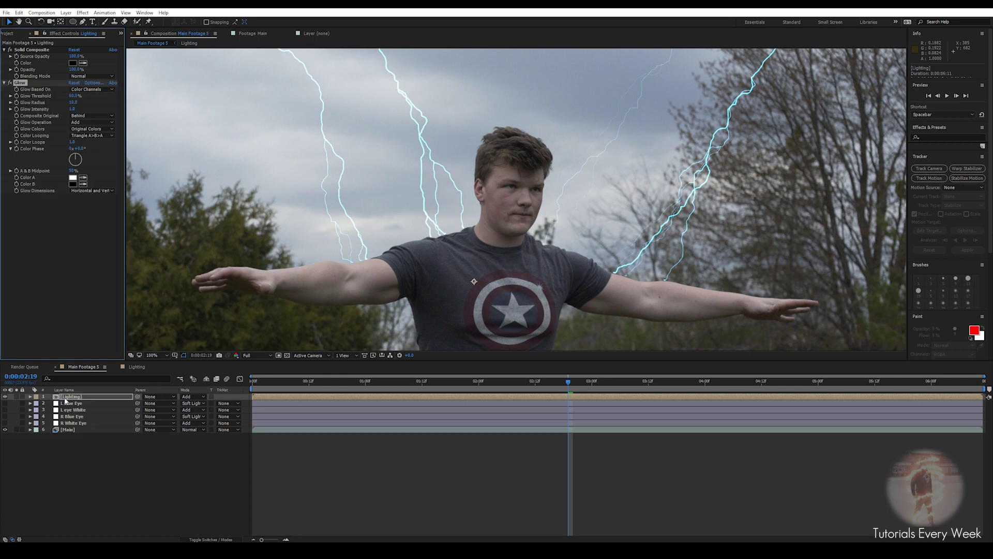
{"action": "left_click", "coordinate": [73, 109]}
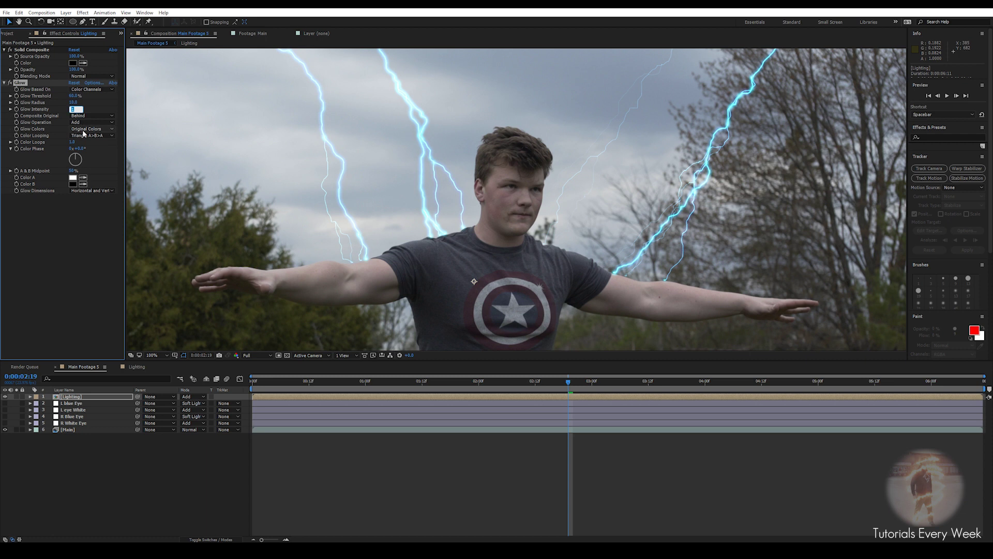
{"action": "type", "text": ".2"}
{"action": "key", "text": "Return"}
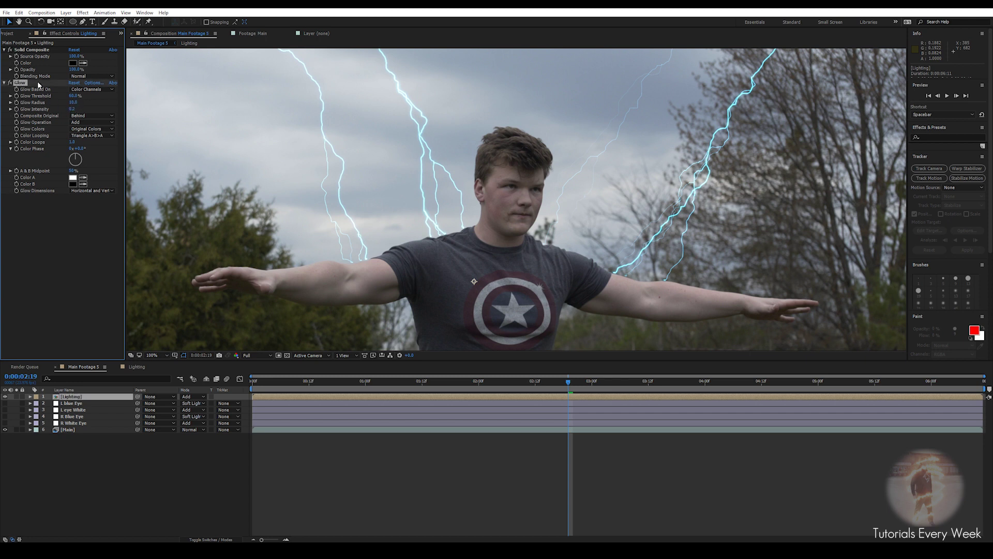
- Duplicate the Glow effect and set the copy's Glow Radius to 25
{"action": "key", "text": "ctrl+d"}
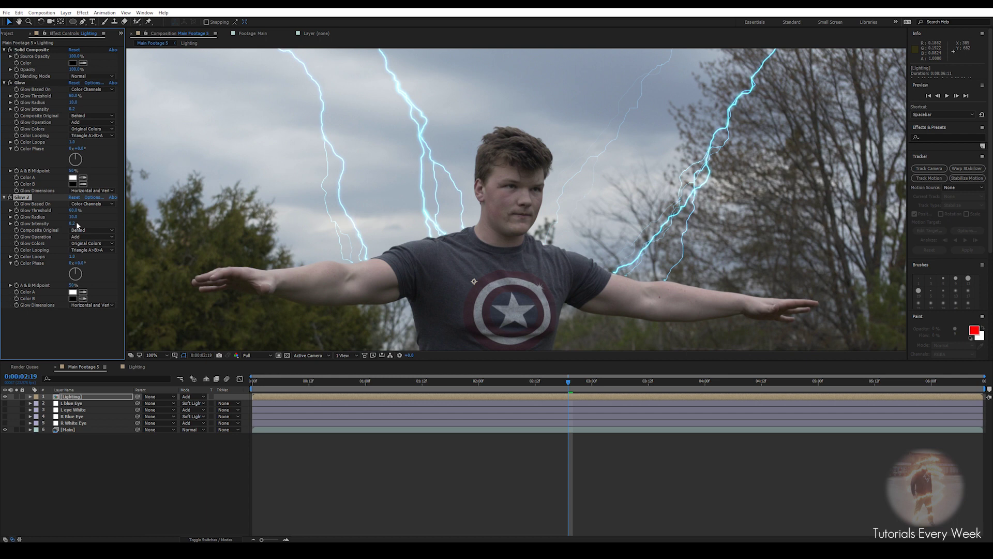
{"action": "left_click", "coordinate": [75, 217]}
{"action": "type", "text": "250"}
{"action": "key", "text": "Return"}
- Duplicate the second Glow effect on the Lighting layer and set the copy's Glow Radius to 150
{"action": "key", "text": "ctrl+d"}
{"action": "left_click", "coordinate": [75, 268]}
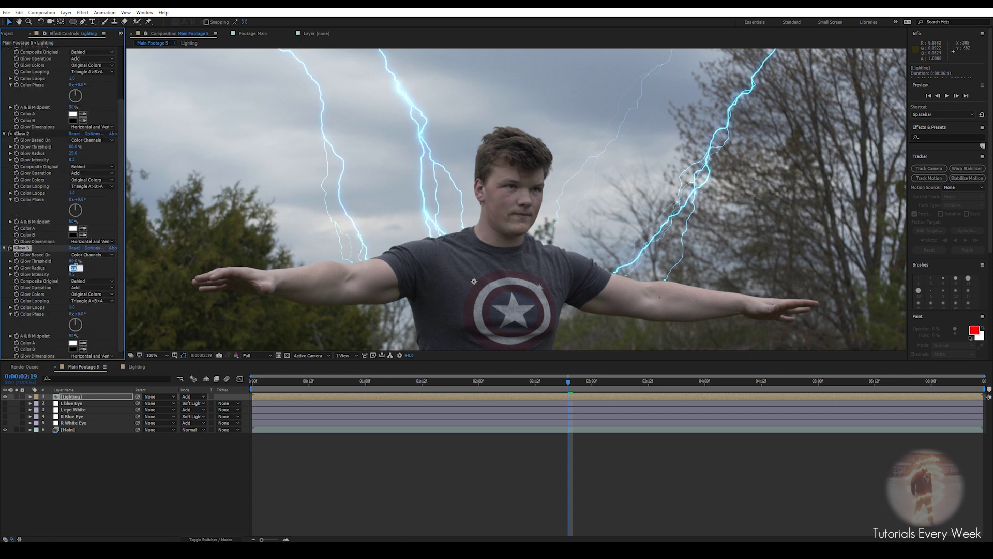
{"action": "type", "text": "150"}
{"action": "key", "text": "Return"}
{"action": "scroll", "coordinate": [387, 186], "scroll_direction": "down", "scroll_amount": 1}
{"action": "scroll", "coordinate": [376, 178], "scroll_direction": "up", "scroll_amount": 2}
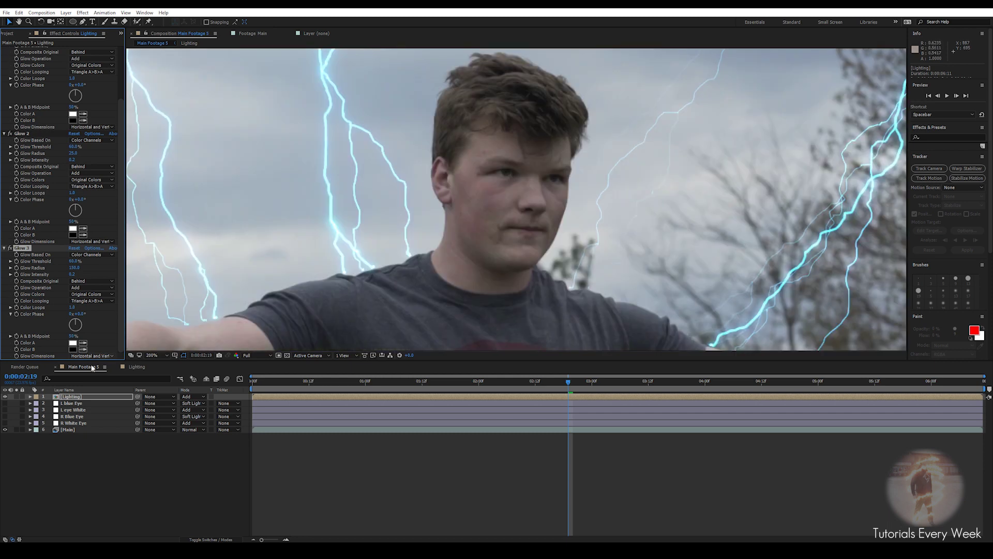
- Cycle the project's color depth through its options and return it to 32 bits per channel
{"action": "left_click", "coordinate": [8, 34]}
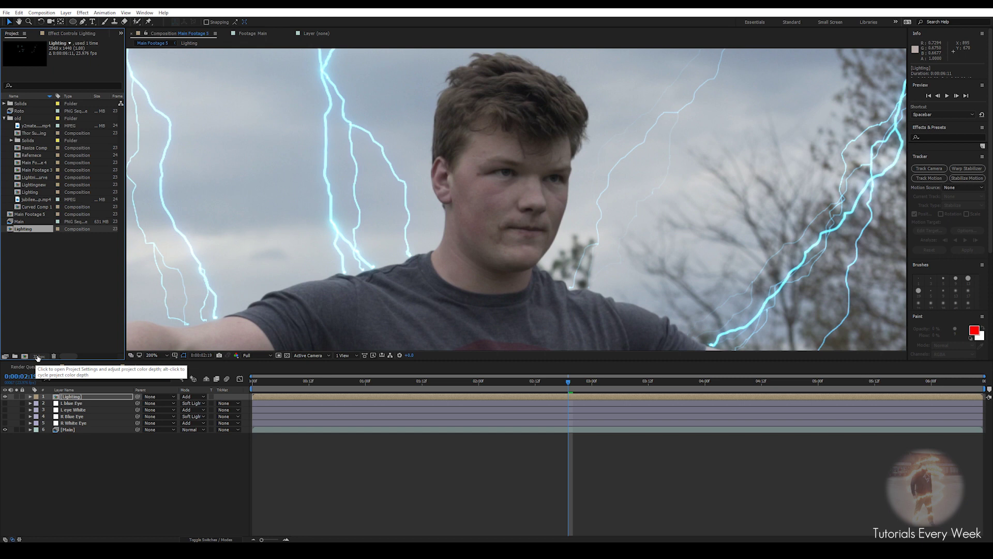
{"action": "left_click", "coordinate": [38, 357], "text": "alt"}
{"action": "left_click", "coordinate": [38, 358], "text": "alt"}
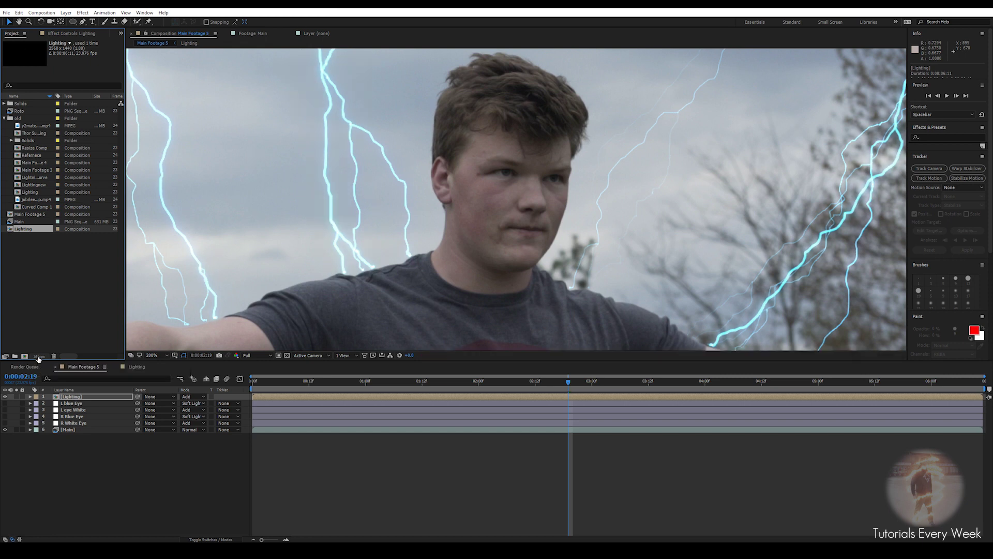
{"action": "left_click", "coordinate": [37, 357], "text": "alt"}
- Show the effect controls of the Lighting layer in Main Footage 5 and collapse its Solid Composite and three Glow effects
{"action": "scroll", "coordinate": [377, 243], "scroll_direction": "down", "scroll_amount": 2}
{"action": "left_click", "coordinate": [133, 366]}
{"action": "left_click", "coordinate": [95, 366]}
{"action": "left_click", "coordinate": [76, 392]}
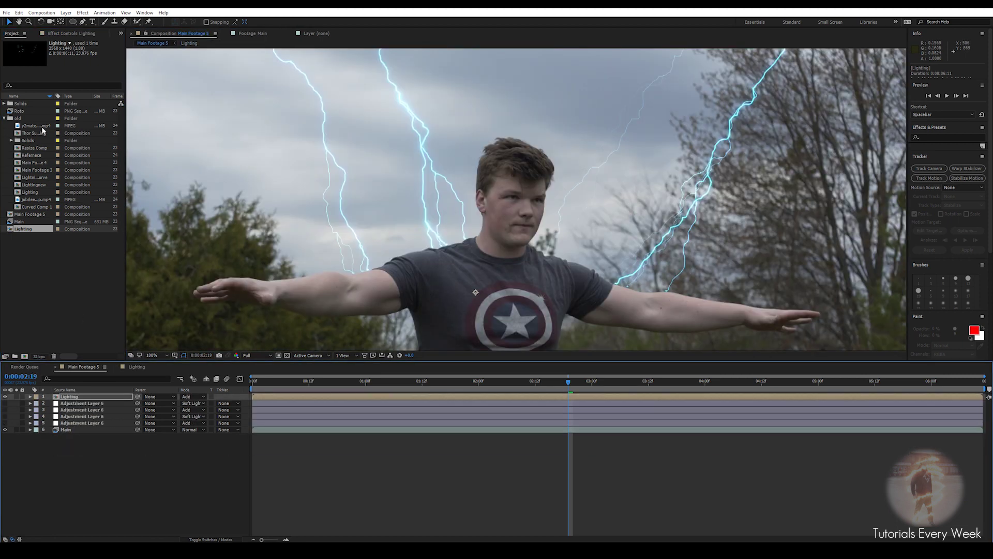
{"action": "key", "text": "F3"}
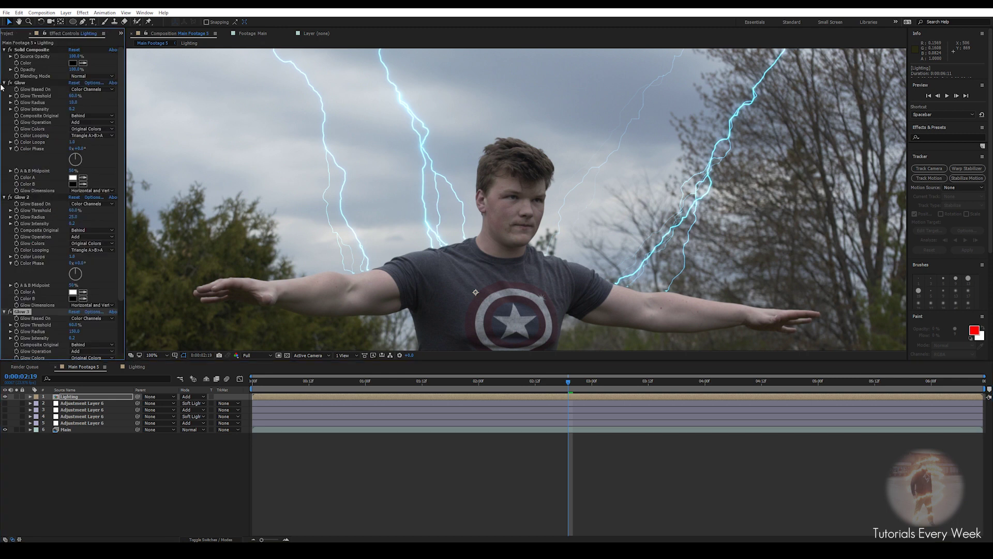
{"action": "left_click", "coordinate": [4, 50]}
{"action": "left_click", "coordinate": [4, 56]}
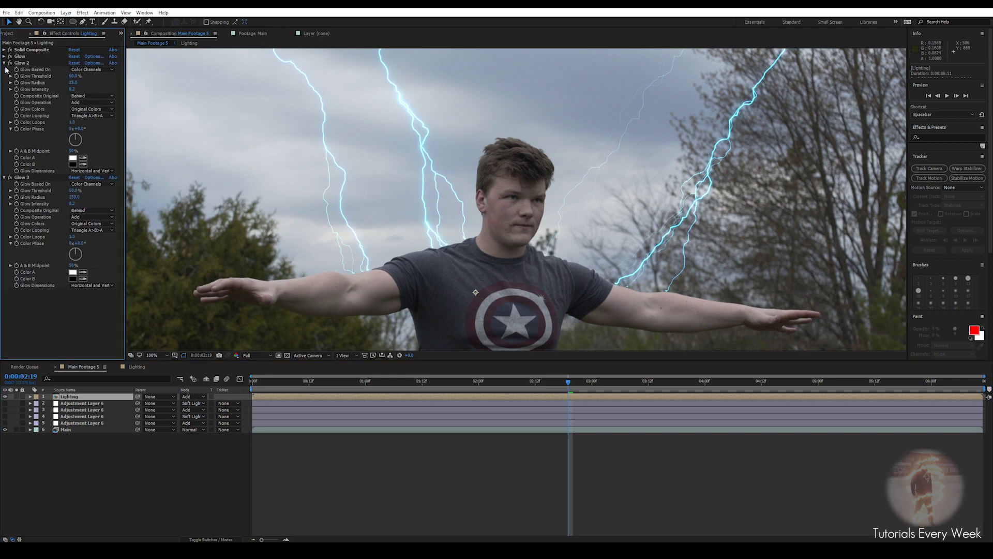
{"action": "left_click", "coordinate": [4, 62]}
{"action": "left_click", "coordinate": [5, 69]}
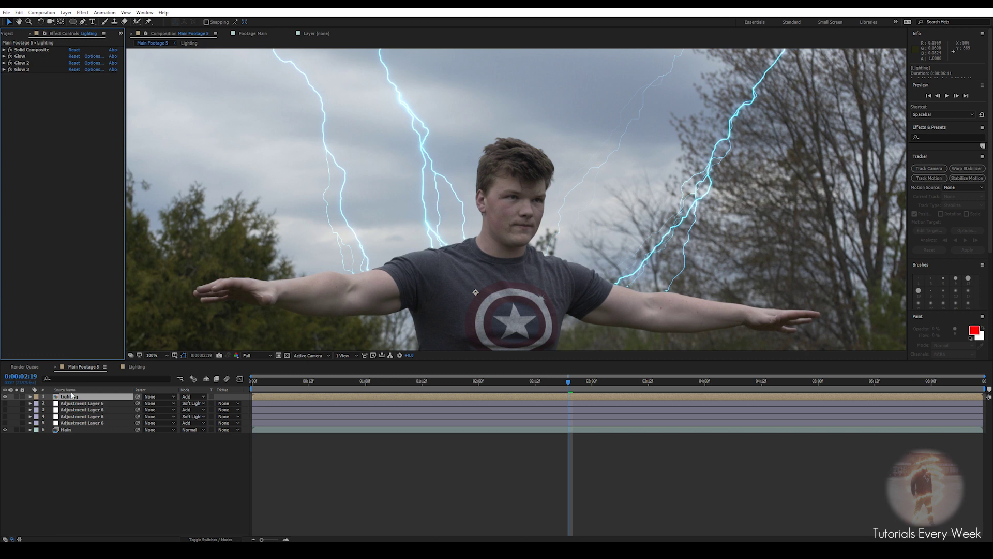
- Apply Hue/Saturation to the Lighting layer and lower its Master Saturation to -9
{"action": "key", "text": "ctrl+space"}
{"action": "type", "text": "hue"}
{"action": "key", "text": "Return"}
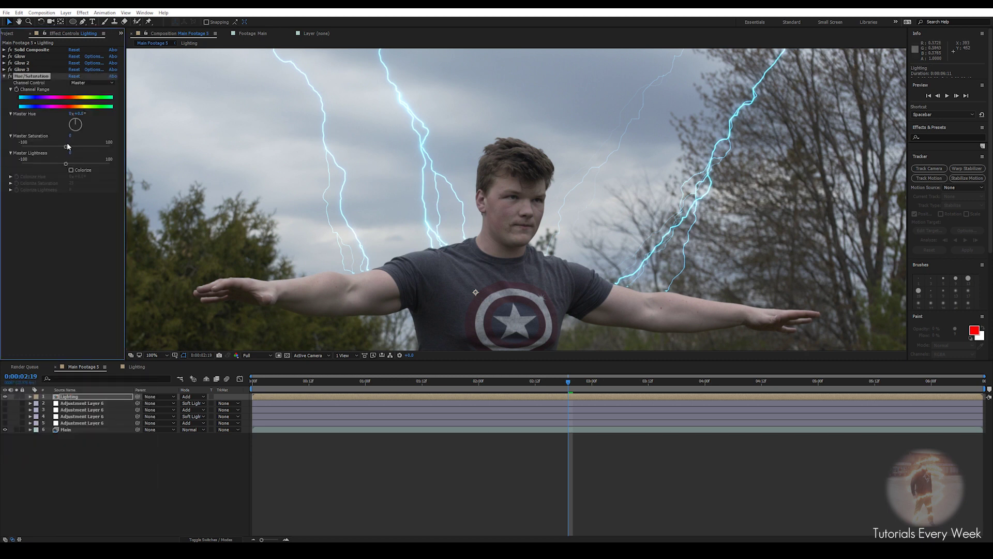
{"action": "left_click_drag", "start_coordinate": [64, 148], "coordinate": [62, 149]}
- Apply CC Vector Blur to the Lighting layer and set its Amount to 3
{"action": "key", "text": "ctrl+space"}
{"action": "type", "text": "cc ve"}
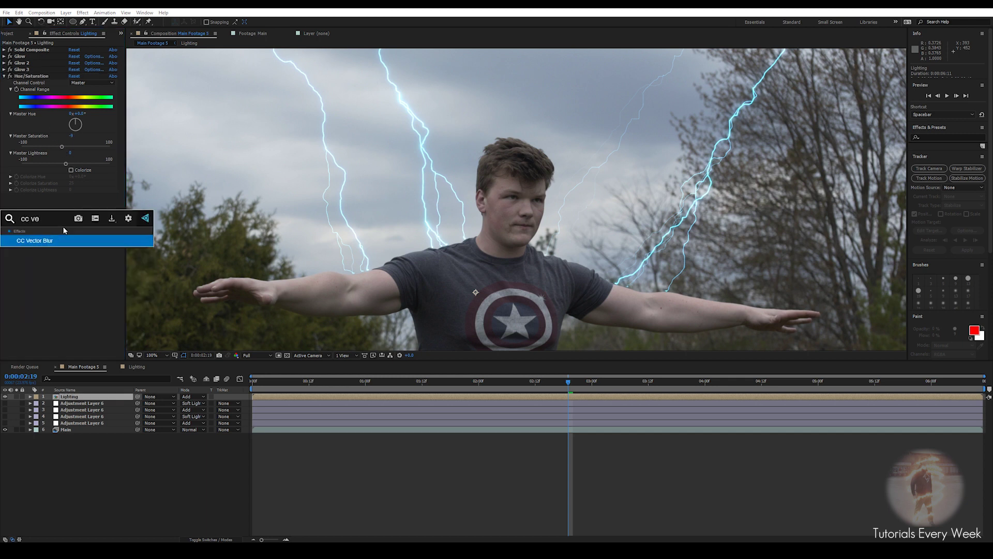
{"action": "key", "text": "Return"}
{"action": "scroll", "coordinate": [346, 240], "scroll_direction": "up", "scroll_amount": 3}
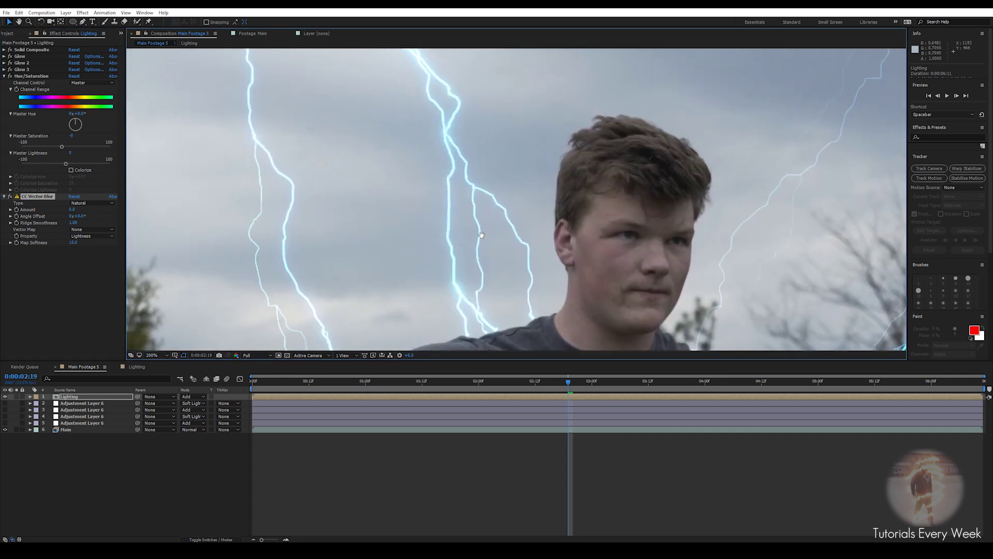
{"action": "left_click", "coordinate": [72, 209]}
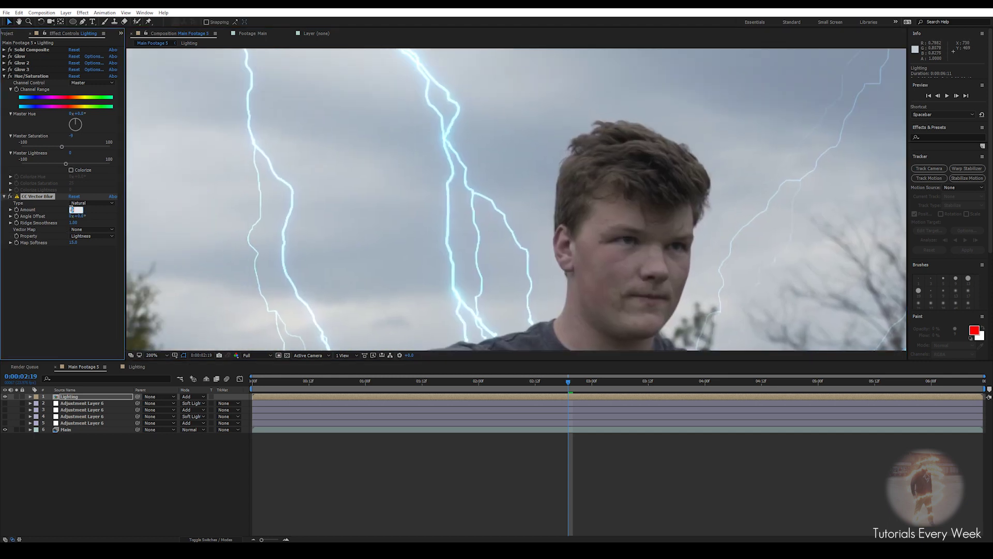
{"action": "key", "text": "Return"}
{"action": "scroll", "coordinate": [386, 202], "scroll_direction": "up", "scroll_amount": 2}
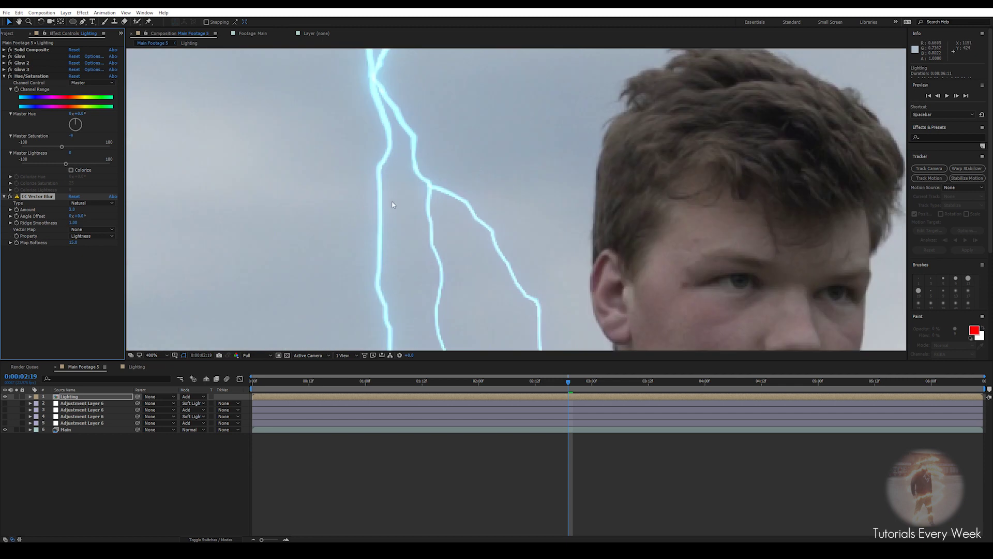
- Try CC Vector Blur Amounts of 14 and 5 and compare the look of the bolts
{"action": "left_click_drag", "start_coordinate": [72, 210], "coordinate": [76, 210]}
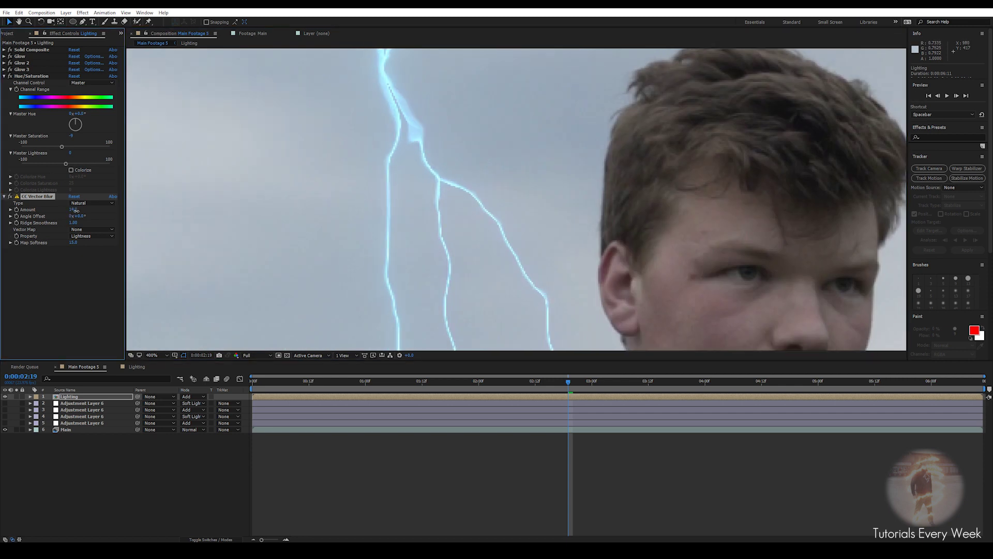
{"action": "scroll", "coordinate": [229, 214], "scroll_direction": "down", "scroll_amount": 5}
{"action": "scroll", "coordinate": [504, 237], "scroll_direction": "up", "scroll_amount": 4}
{"action": "scroll", "coordinate": [498, 228], "scroll_direction": "down", "scroll_amount": 2}
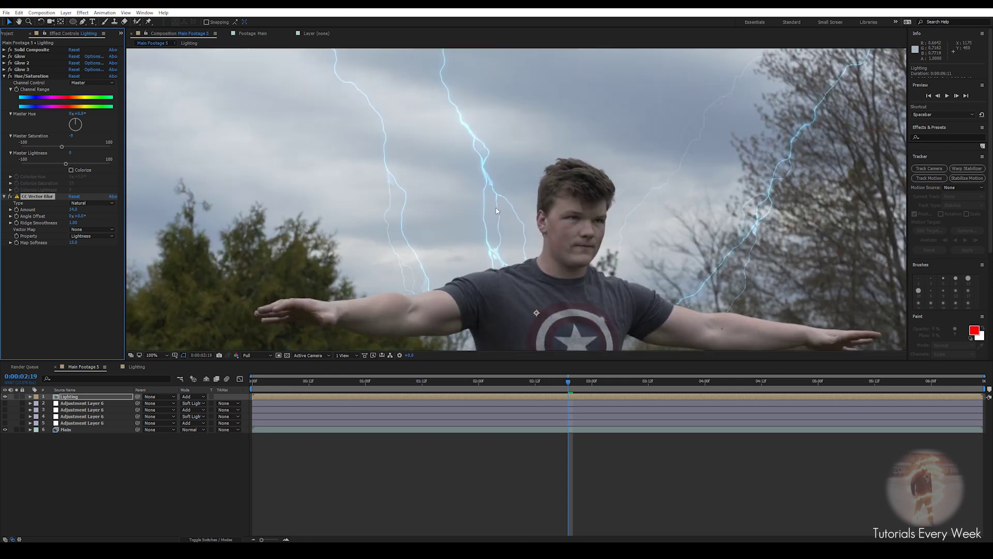
{"action": "scroll", "coordinate": [472, 234], "scroll_direction": "up", "scroll_amount": 2}
{"action": "key", "text": "v"}
{"action": "left_click", "coordinate": [73, 209]}
{"action": "type", "text": "5"}
{"action": "key", "text": "Return"}
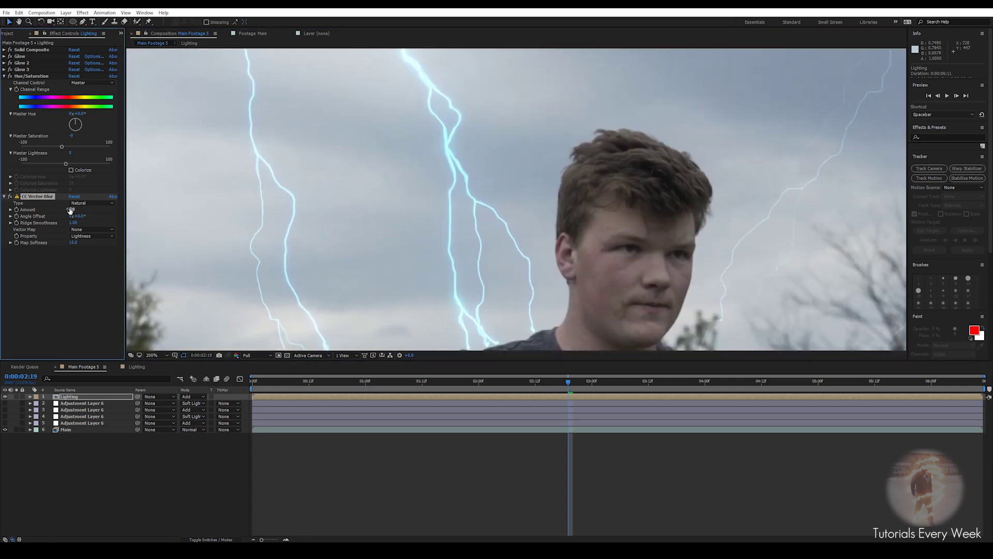
{"action": "left_click_drag", "start_coordinate": [476, 219], "coordinate": [444, 165]}
{"action": "left_click_drag", "start_coordinate": [360, 189], "coordinate": [370, 281]}
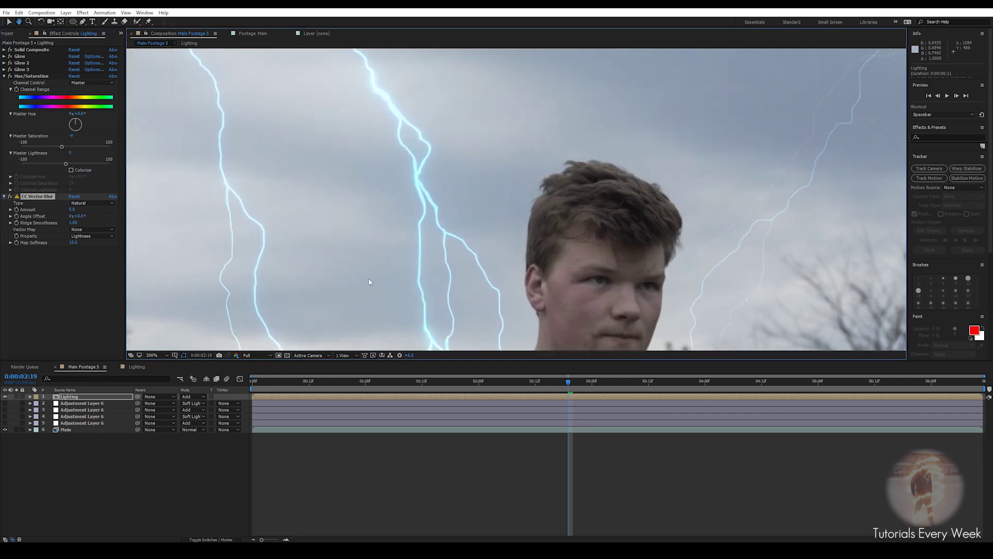
- Set the CC Vector Blur Amount back to 3 and check the bolts over the whole frame
{"action": "left_click", "coordinate": [71, 210]}
{"action": "type", "text": "3"}
{"action": "key", "text": "Return"}
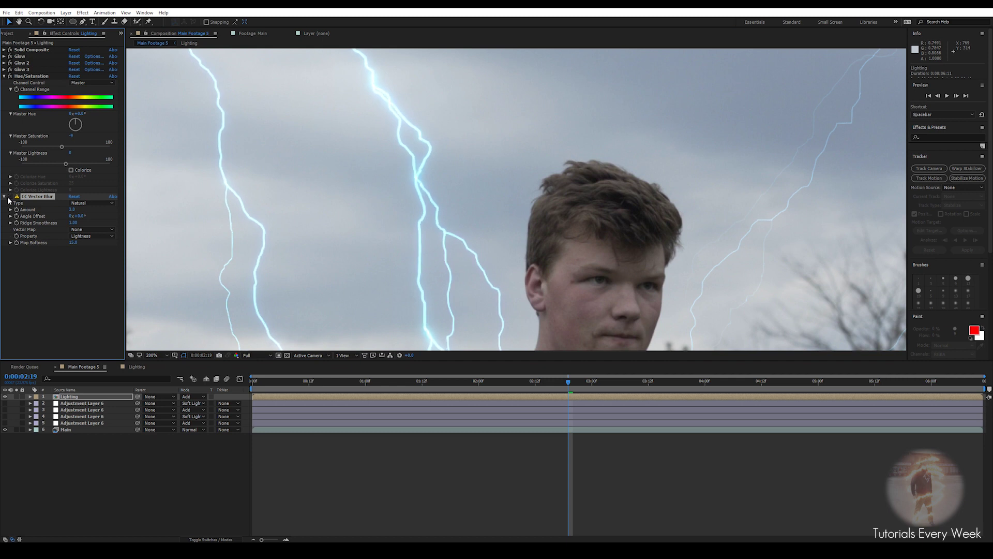
{"action": "key", "text": "ctrl+space"}
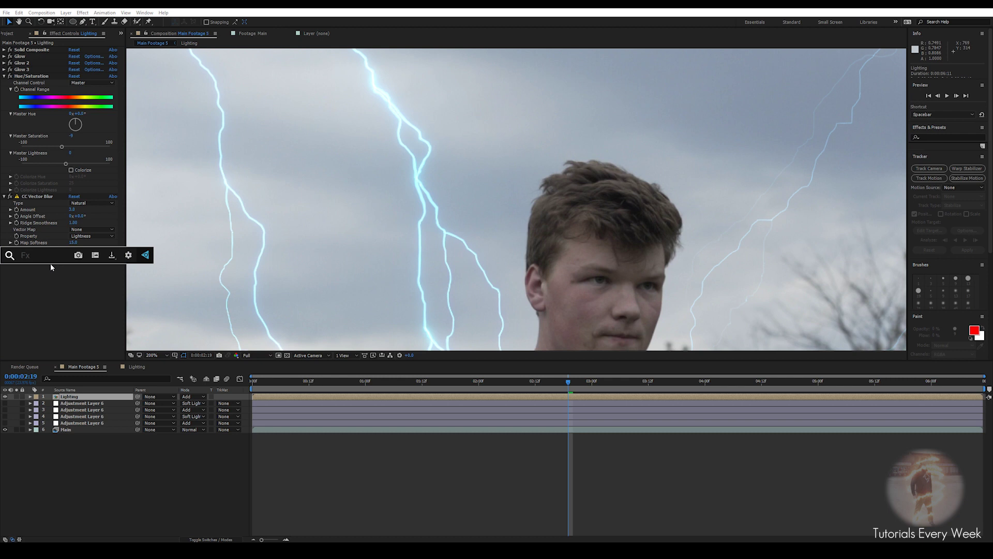
{"action": "left_click", "coordinate": [26, 290]}
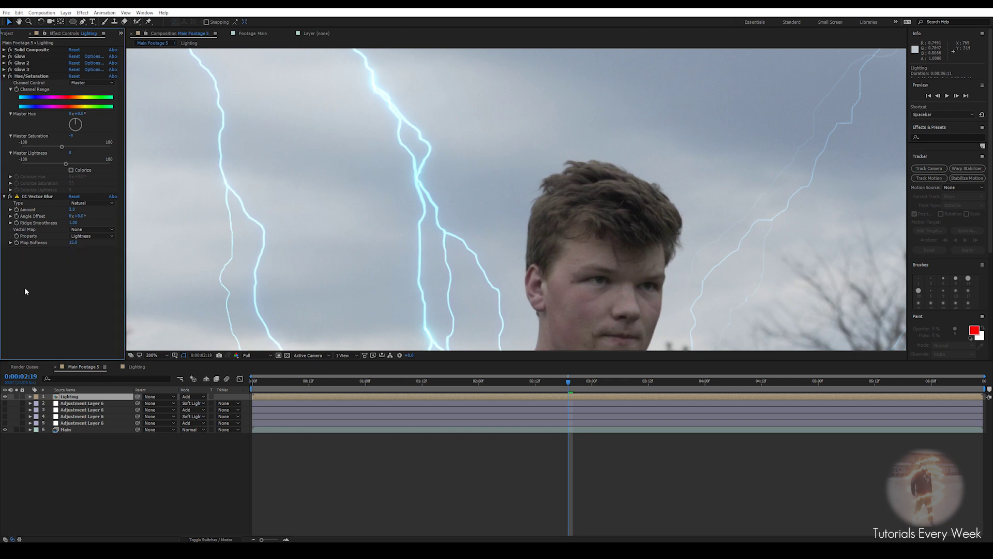
{"action": "scroll", "coordinate": [445, 215], "scroll_direction": "down", "scroll_amount": 2}
{"action": "left_click_drag", "start_coordinate": [428, 191], "coordinate": [409, 192]}
{"action": "scroll", "coordinate": [410, 192], "scroll_direction": "up", "scroll_amount": 2}
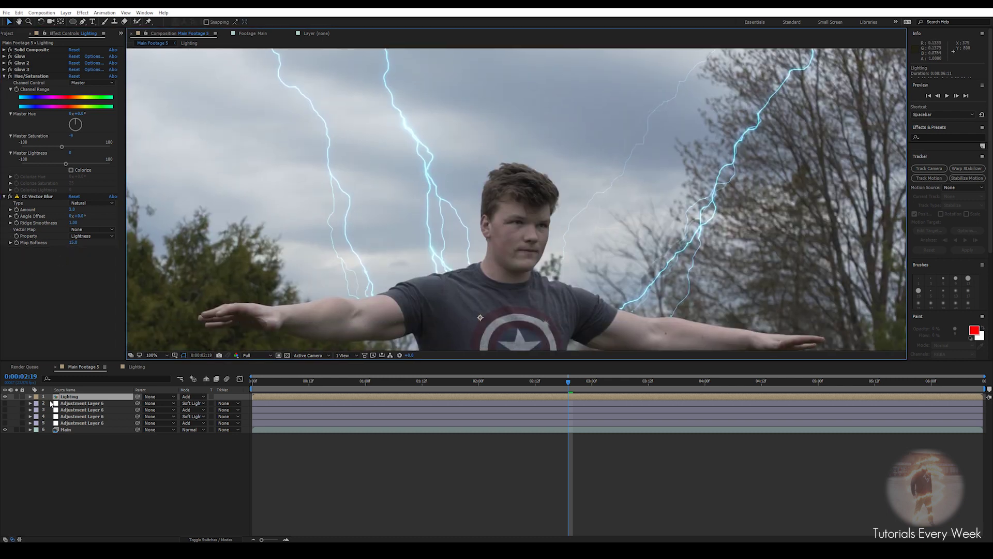
- Duplicate the Lighting layer and rename the upper copy "white ligthing"
{"action": "key", "text": "ctrl+d"}
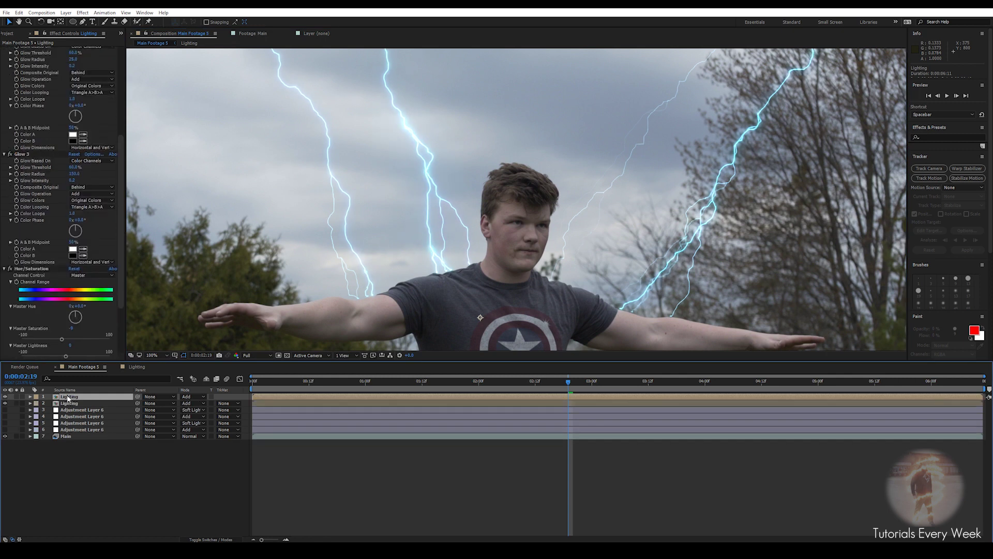
{"action": "key", "text": "Return"}
{"action": "type", "text": "white ligt"}
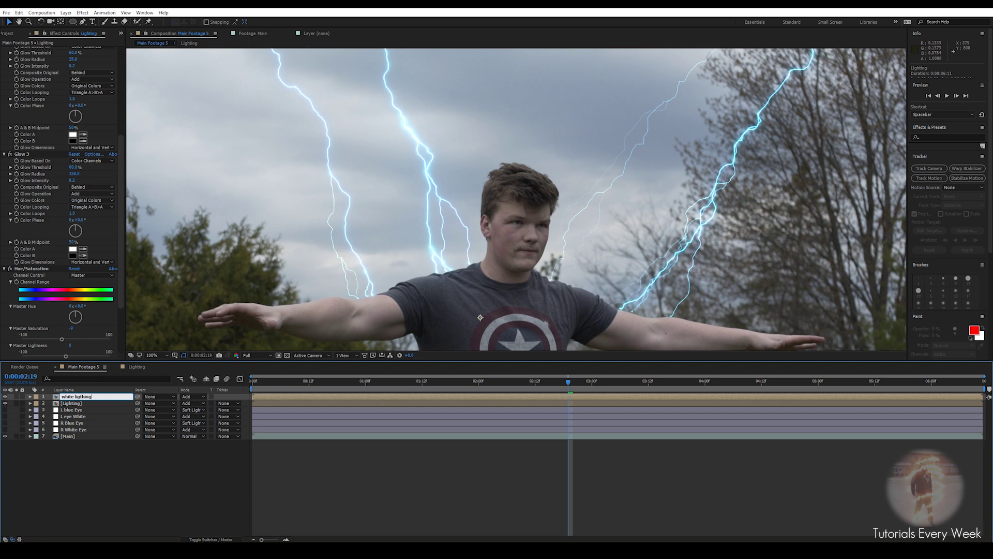
{"action": "key", "text": "Return"}
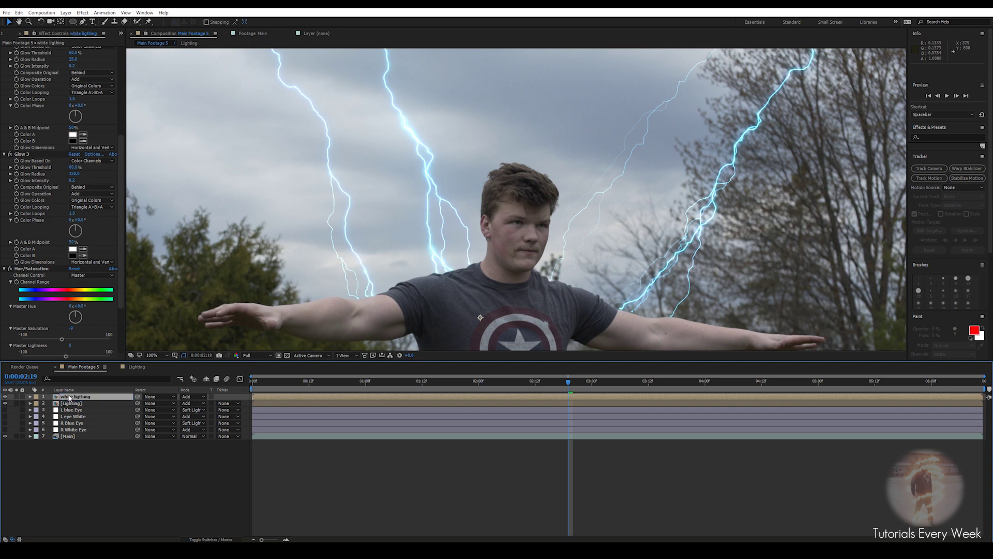
- Delete Hue/Saturation from the white ligthing layer and collapse its CC Vector Blur and Glow effects
{"action": "left_click", "coordinate": [31, 267]}
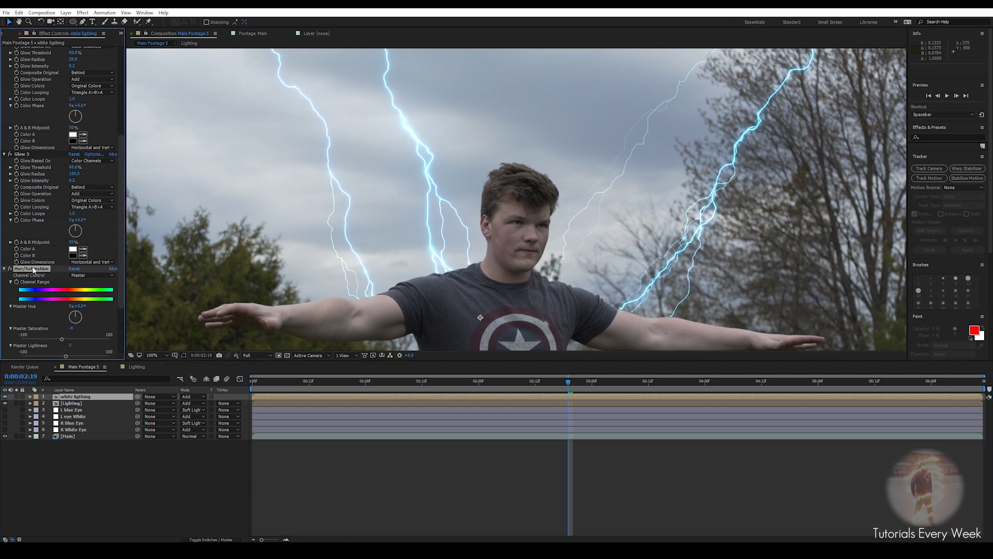
{"action": "key", "text": "Delete"}
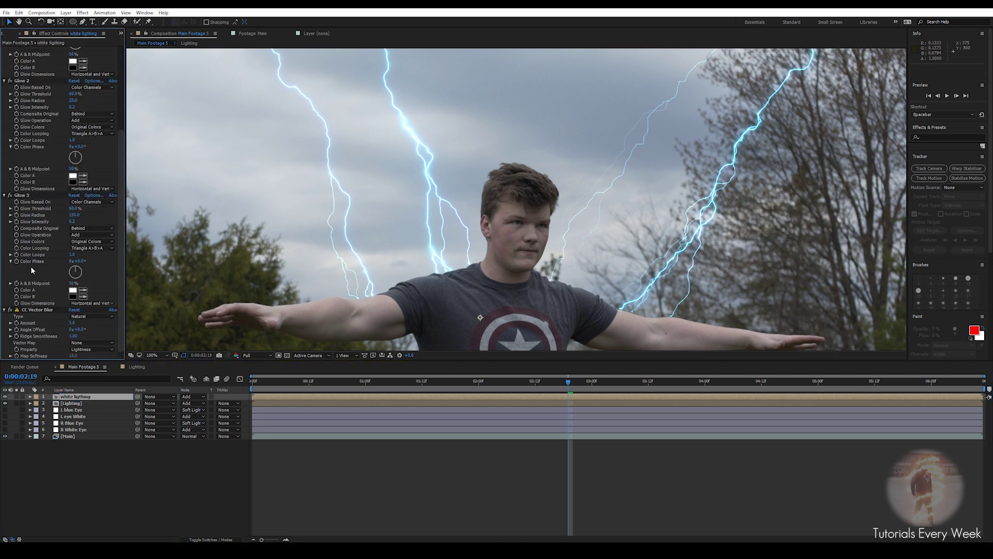
{"action": "left_click", "coordinate": [4, 309]}
{"action": "left_click", "coordinate": [5, 242]}
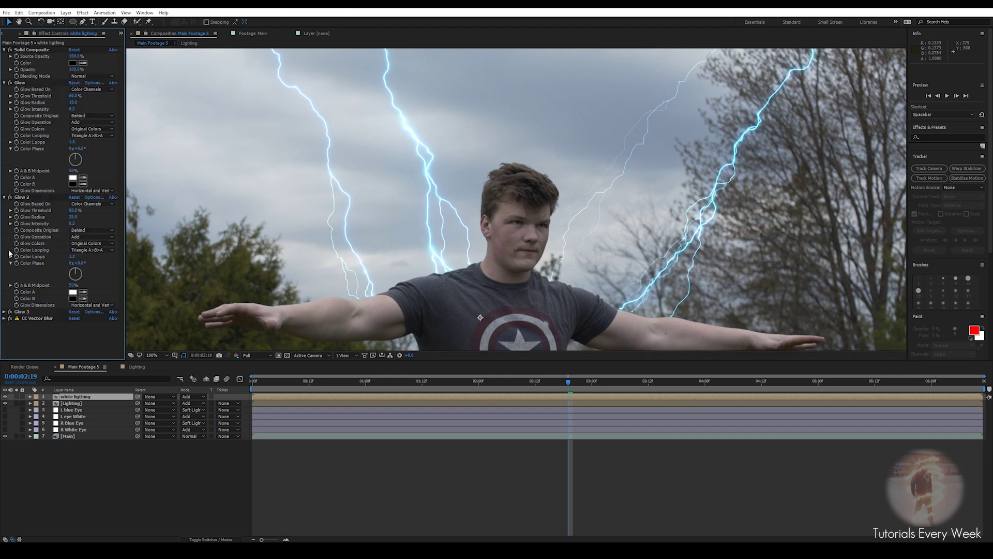
{"action": "left_click", "coordinate": [5, 197]}
{"action": "left_click", "coordinate": [4, 82]}
- Apply Tint to the white ligthing layer and place it between Glow 3 and CC Vector Blur
{"action": "key", "text": "ctrl+space"}
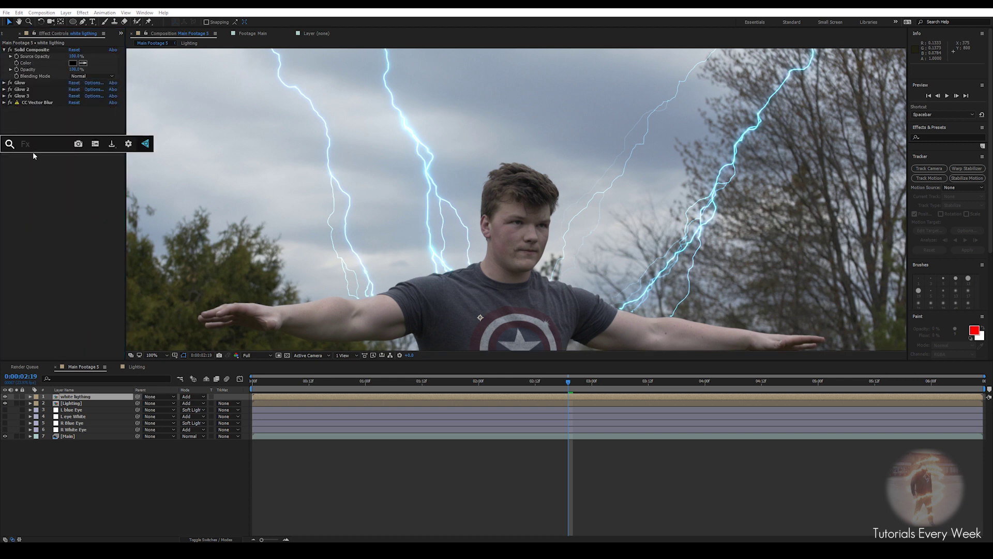
{"action": "type", "text": "tint"}
{"action": "key", "text": "Return"}
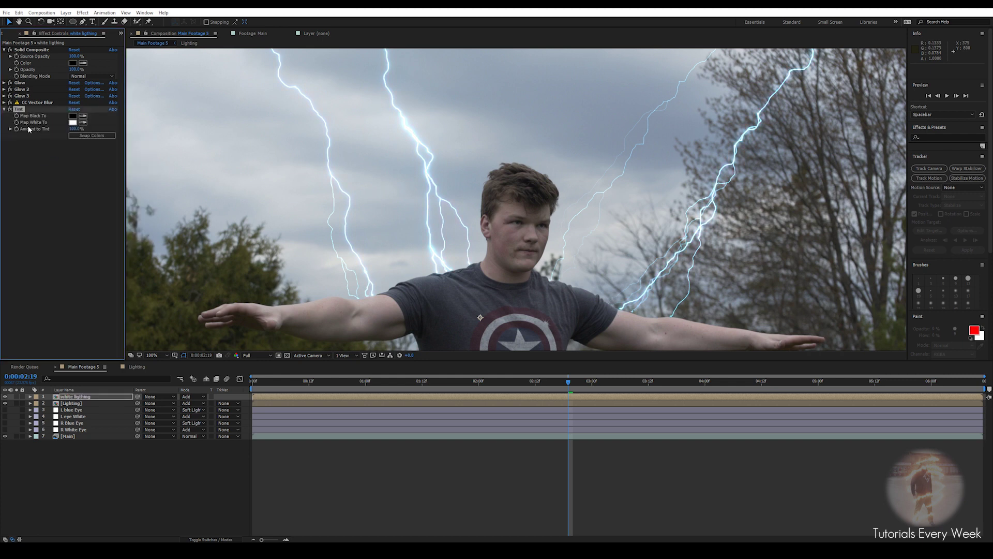
{"action": "left_click", "coordinate": [31, 107]}
{"action": "left_click_drag", "start_coordinate": [26, 110], "coordinate": [28, 81]}
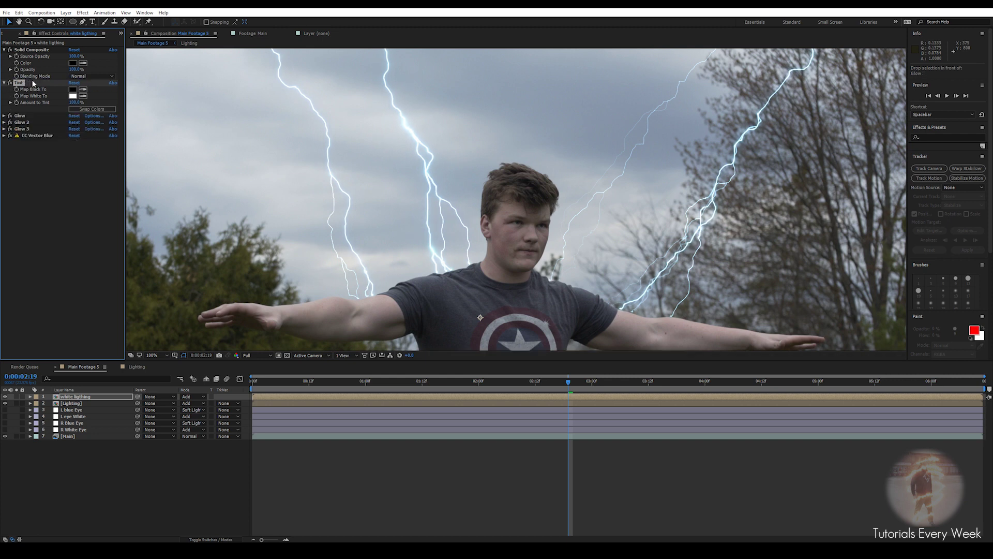
{"action": "left_click_drag", "start_coordinate": [29, 92], "coordinate": [29, 129]}
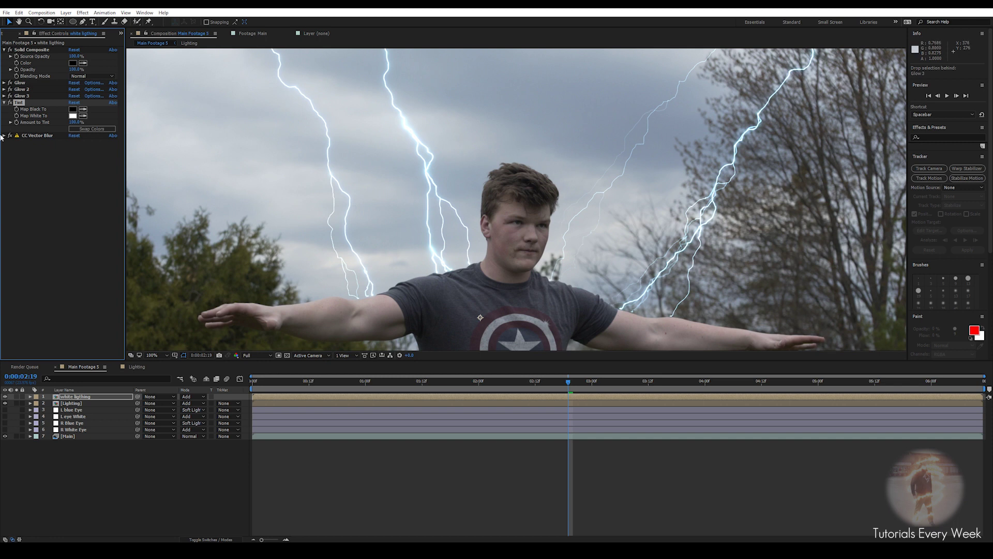
{"action": "left_click", "coordinate": [35, 158]}
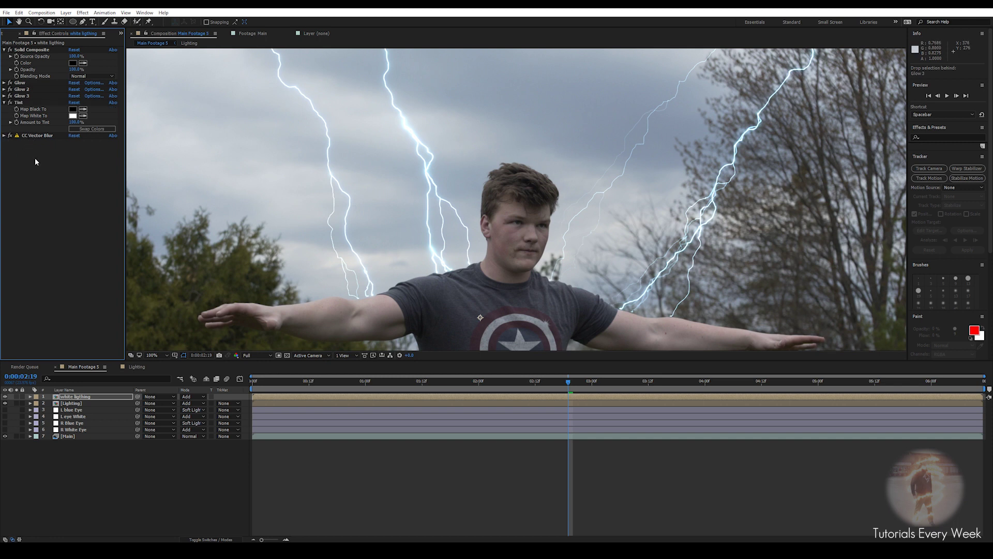
- Apply Fast Blur to the white ligthing layer and set its Blurriness to 2
{"action": "key", "text": "ctrl+space"}
{"action": "type", "text": "fas"}
{"action": "left_click", "coordinate": [31, 174]}
{"action": "left_click", "coordinate": [72, 148]}
{"action": "key", "text": "Return"}
{"action": "scroll", "coordinate": [383, 222], "scroll_direction": "up", "scroll_amount": 3}
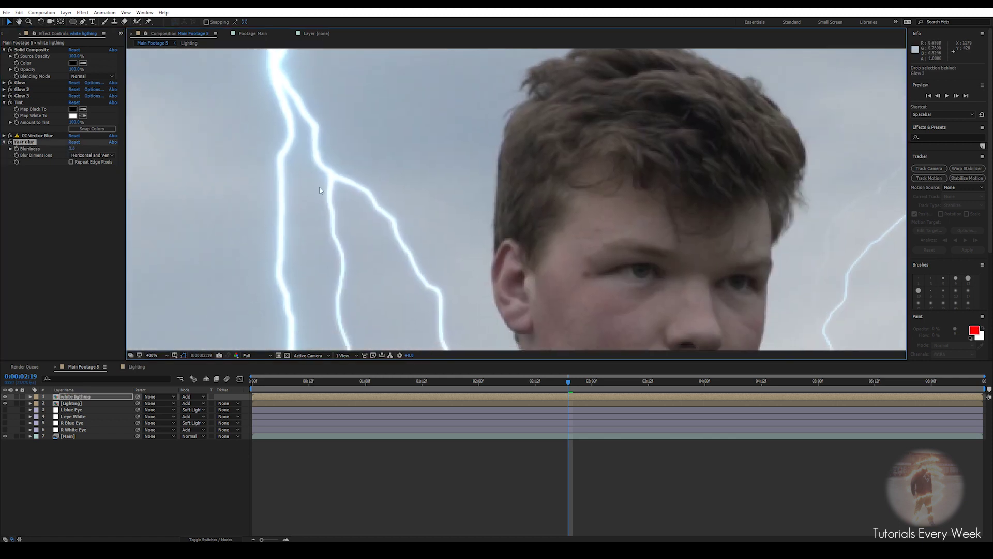
{"action": "left_click", "coordinate": [71, 149]}
{"action": "type", "text": "2"}
{"action": "key", "text": "Return"}
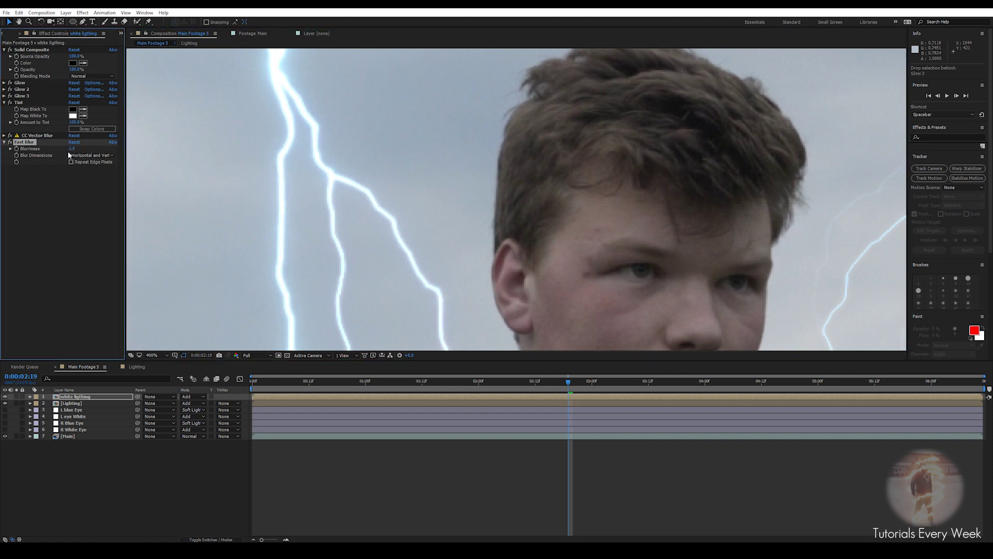
- Lower the white ligthing layer's opacity to about 80%
{"action": "key", "text": "t"}
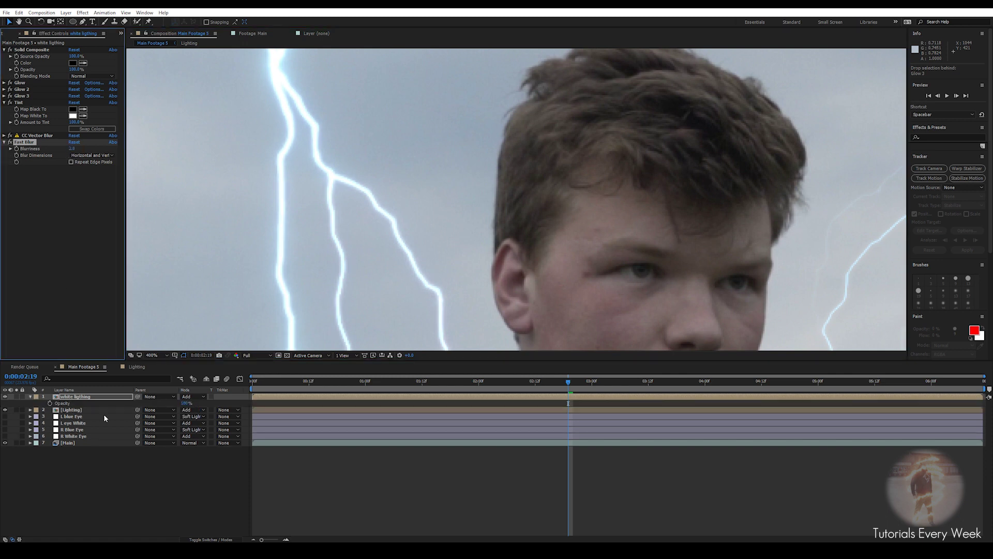
{"action": "mouse_move", "coordinate": [184, 403]}
{"action": "left_mouse_down"}
{"action": "mouse_move", "coordinate": [154, 405]}
{"action": "mouse_move", "coordinate": [165, 404]}
{"action": "left_mouse_up"}
{"action": "left_click", "coordinate": [201, 471]}
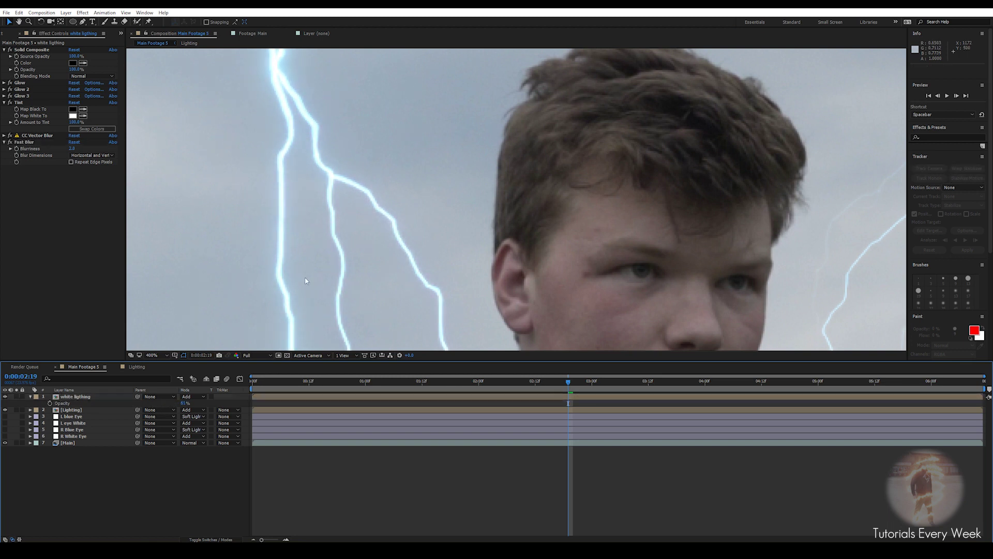
{"action": "left_click", "coordinate": [6, 397]}
{"action": "scroll", "coordinate": [413, 178], "scroll_direction": "down", "scroll_amount": 6}
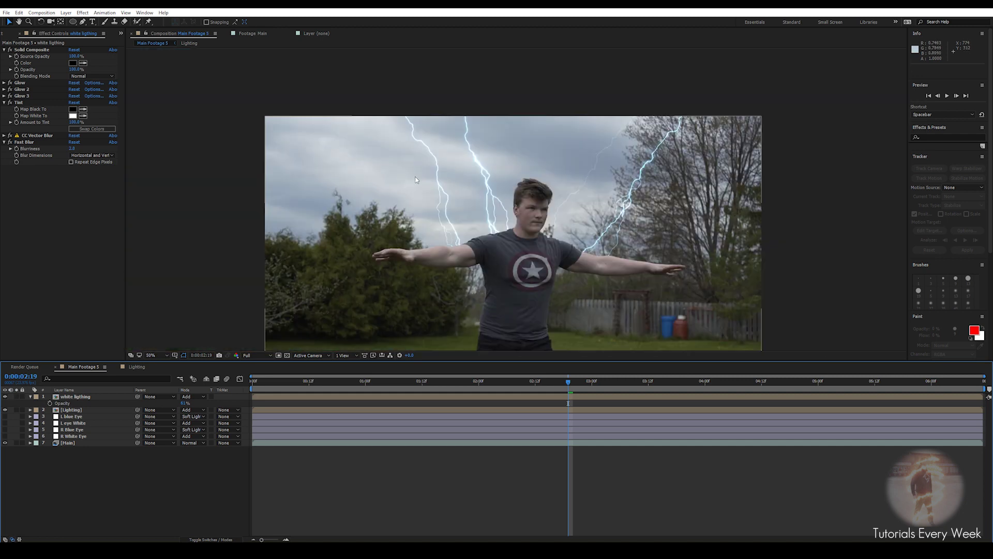
{"action": "scroll", "coordinate": [416, 175], "scroll_direction": "up", "scroll_amount": 2}
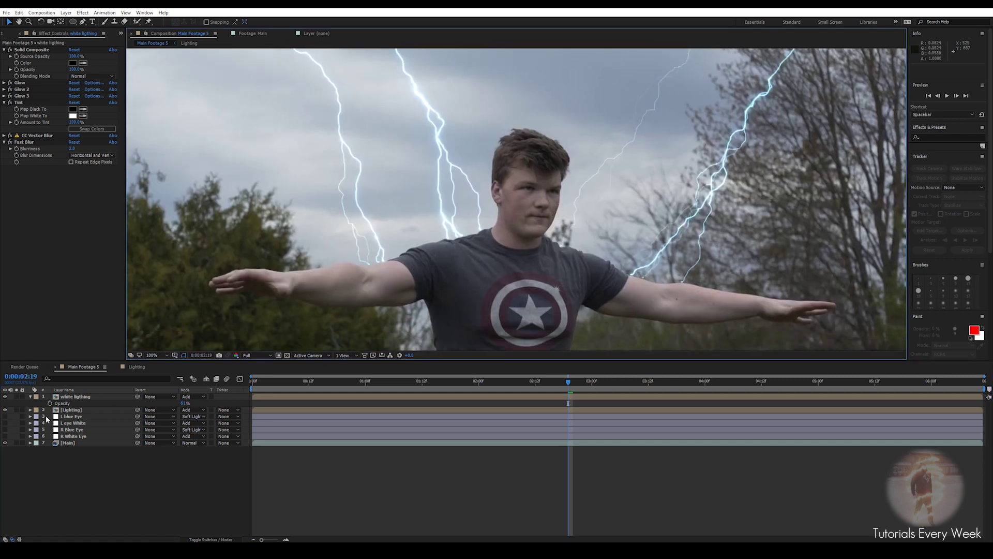
- Set the Master Saturation of the Lighting layer's Hue/Saturation effect to 2
{"action": "left_click", "coordinate": [72, 410]}
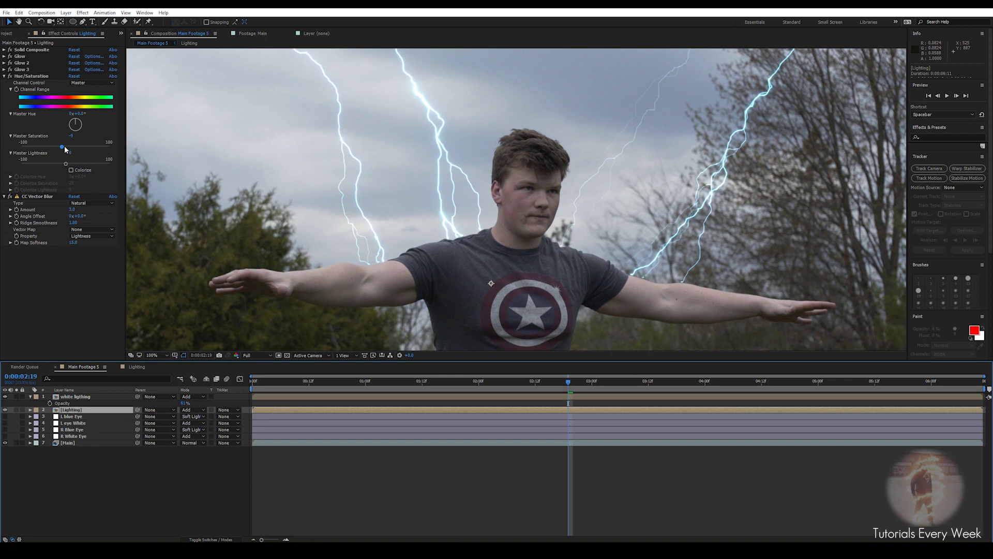
{"action": "left_click_drag", "start_coordinate": [64, 147], "coordinate": [68, 147]}
{"action": "scroll", "coordinate": [473, 209], "scroll_direction": "up", "scroll_amount": 3}
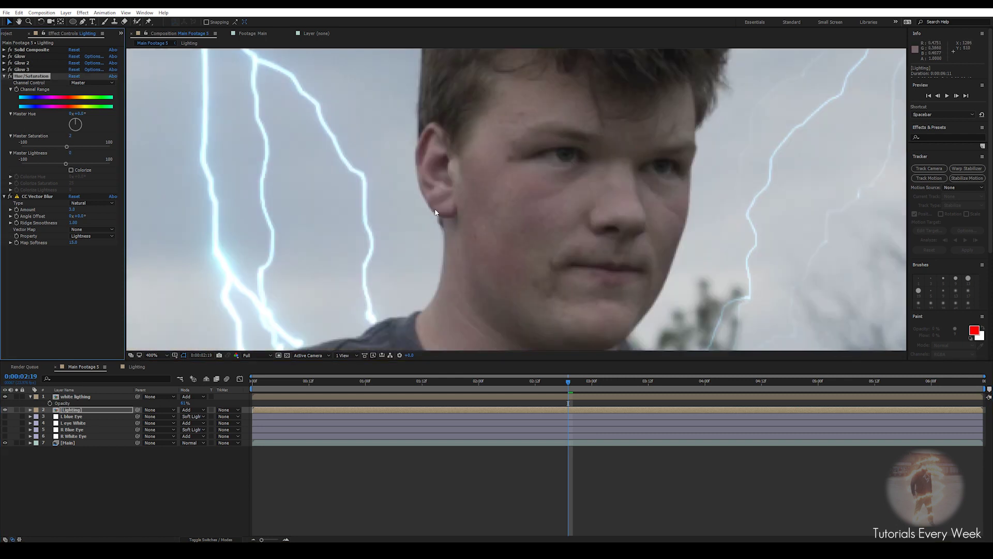
{"action": "scroll", "coordinate": [473, 209], "scroll_direction": "down", "scroll_amount": 4}
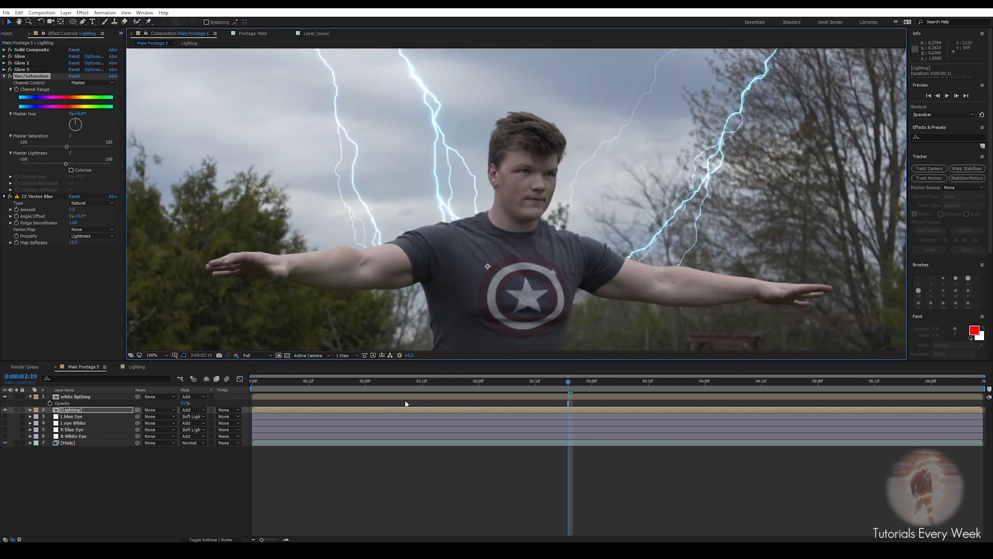
- Check the lightning at several frames and turn the four blue and white eye layers back on
{"action": "left_click", "coordinate": [443, 388]}
{"action": "left_click", "coordinate": [541, 386]}
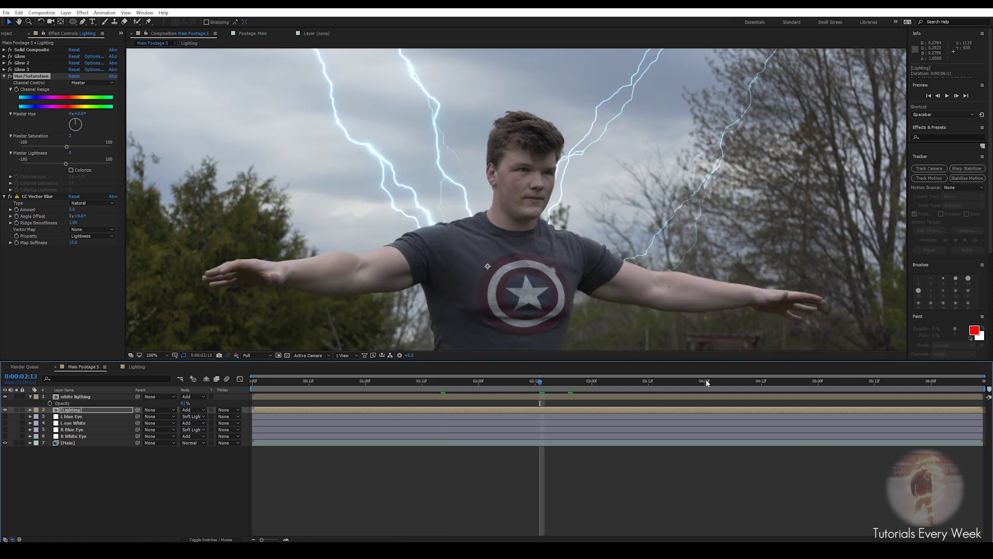
{"action": "left_click", "coordinate": [707, 381]}
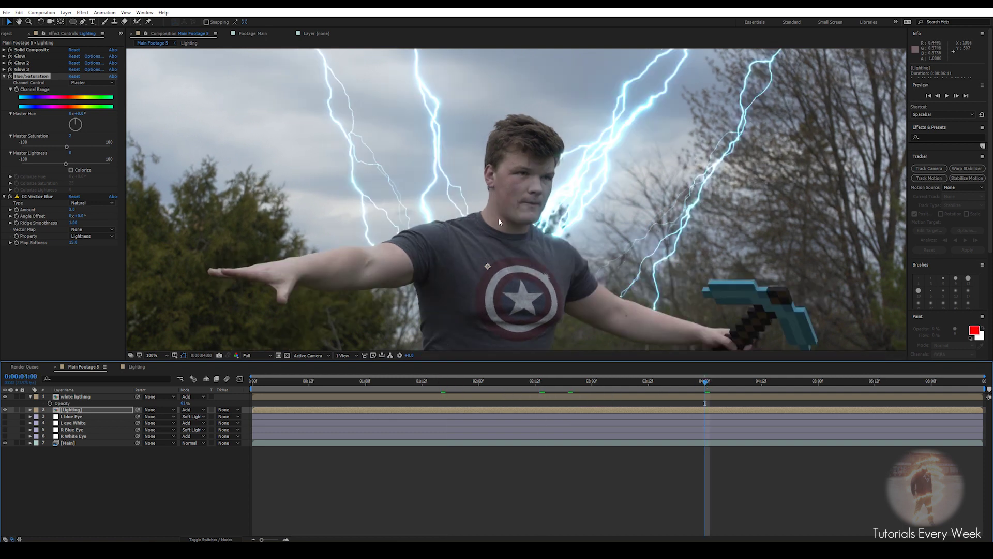
{"action": "left_click_drag", "start_coordinate": [499, 221], "coordinate": [498, 255]}
{"action": "scroll", "coordinate": [499, 253], "scroll_direction": "down", "scroll_amount": 1}
{"action": "left_click_drag", "start_coordinate": [512, 219], "coordinate": [473, 195]}
{"action": "scroll", "coordinate": [501, 204], "scroll_direction": "up", "scroll_amount": 1}
{"action": "left_click_drag", "start_coordinate": [5, 416], "coordinate": [4, 437]}
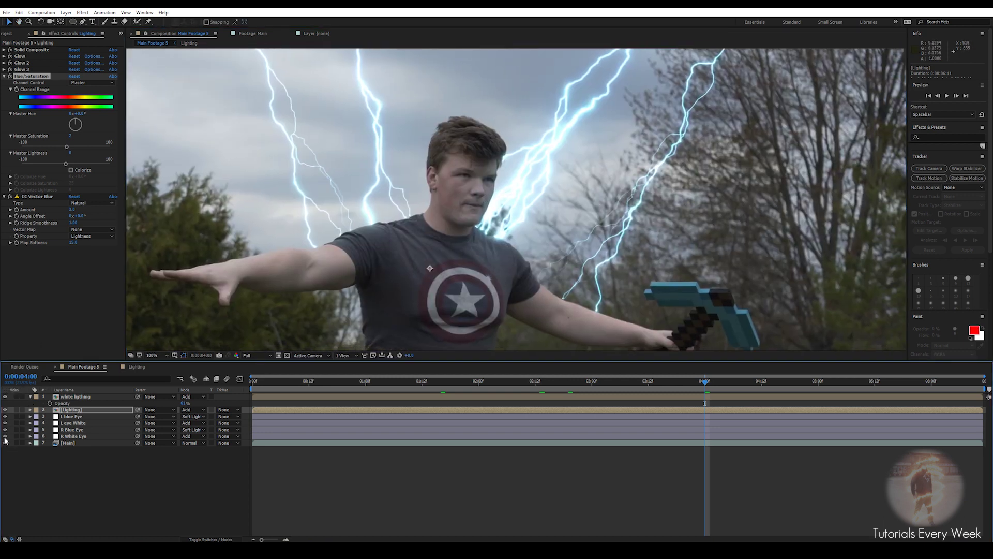
{"action": "scroll", "coordinate": [506, 244], "scroll_direction": "down", "scroll_amount": 1}
{"action": "scroll", "coordinate": [506, 244], "scroll_direction": "down", "scroll_amount": 1}
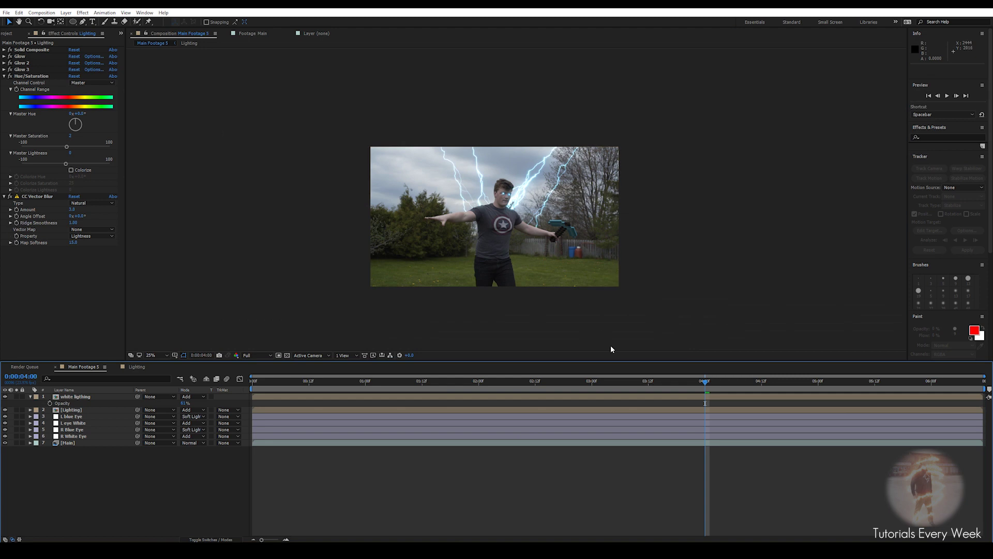
{"action": "left_click", "coordinate": [638, 387]}
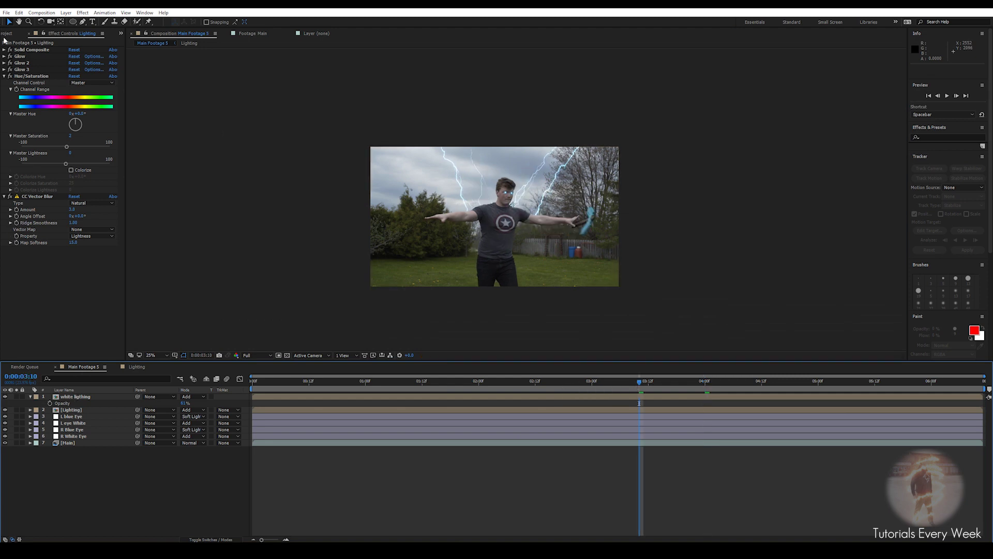
- Collapse the old folder in the project and rename the Main Footage 5 composition "Main Comp Thor"
{"action": "left_click", "coordinate": [8, 35]}
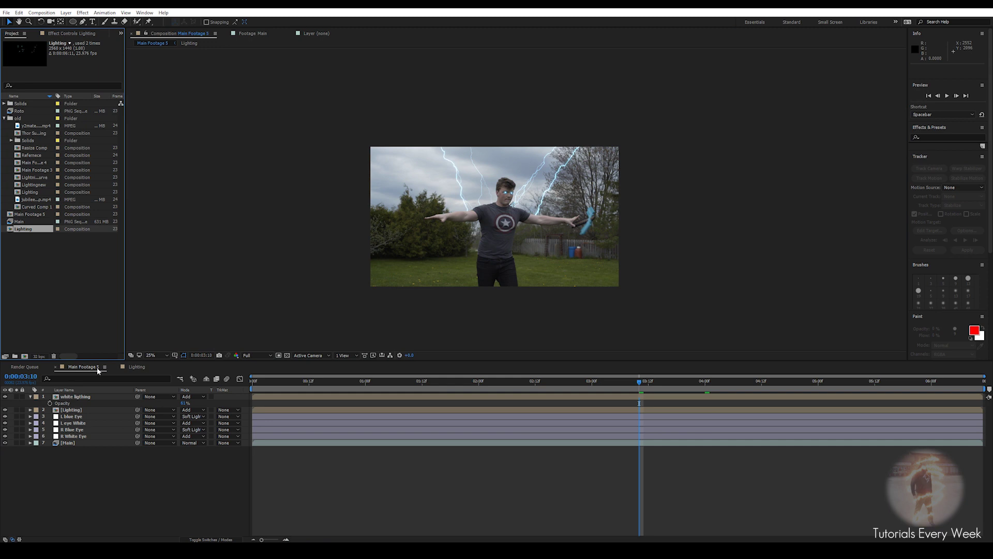
{"action": "left_click", "coordinate": [35, 213]}
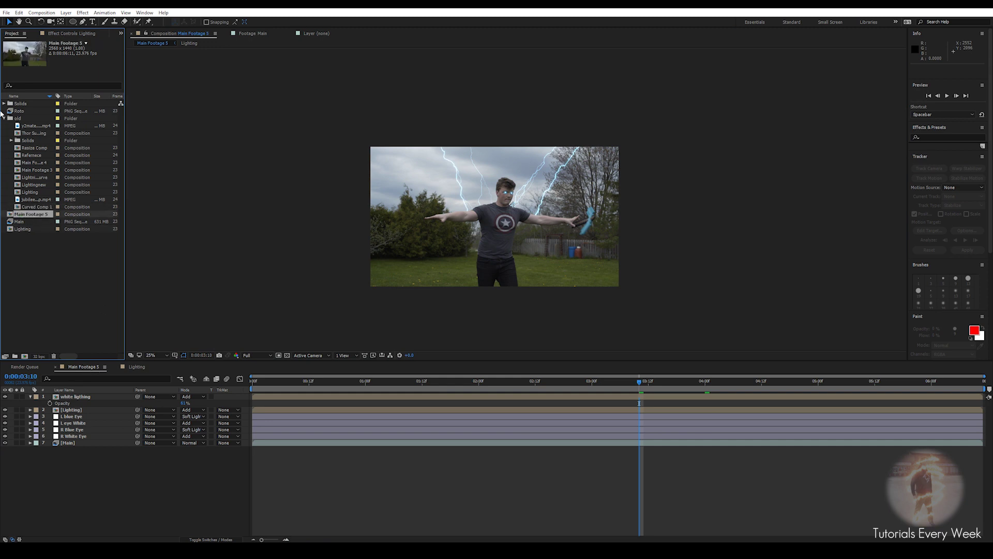
{"action": "left_click", "coordinate": [6, 118]}
{"action": "right_click", "coordinate": [26, 127]}
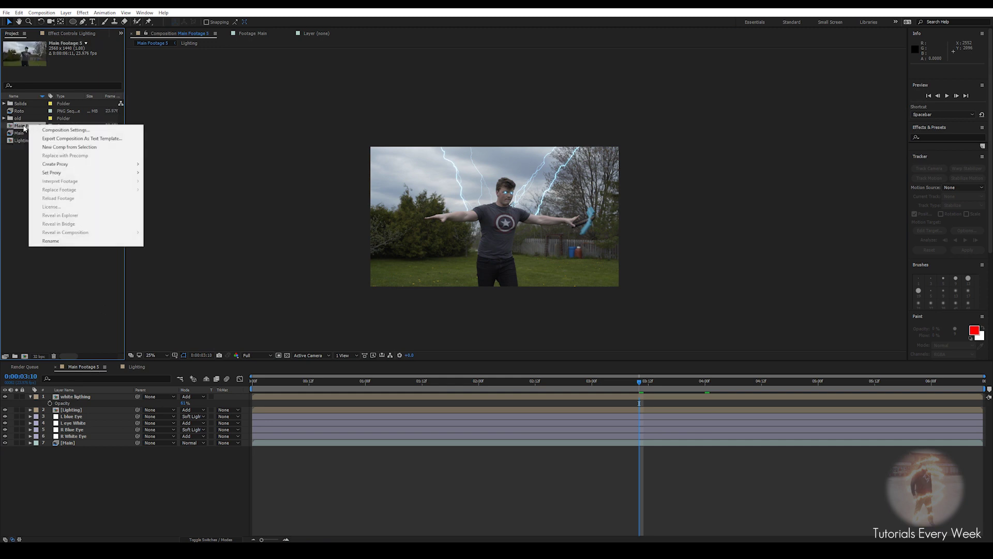
{"action": "left_click", "coordinate": [54, 243]}
{"action": "type", "text": "Mian COmp"}
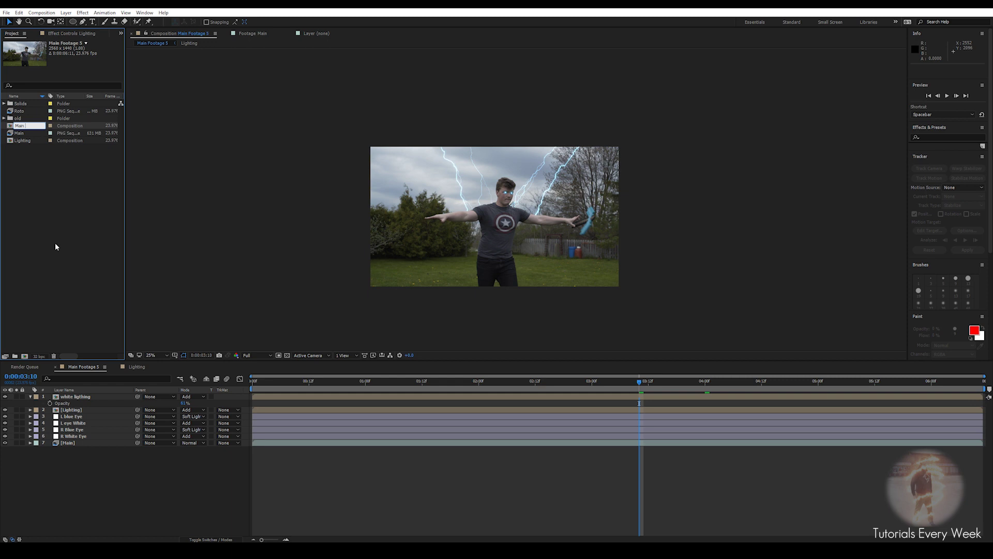
{"action": "type", "text": " Thor"}
{"action": "key", "text": "Return"}
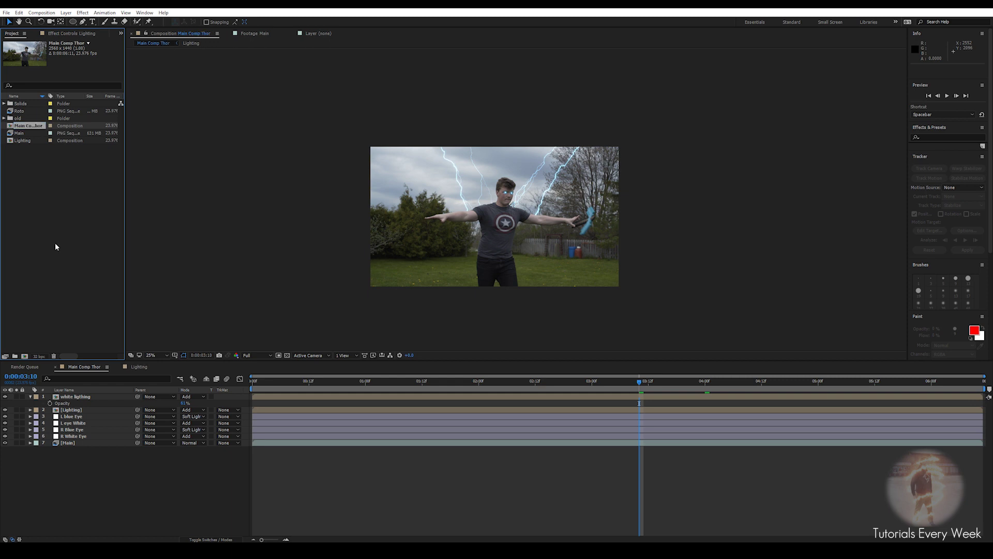
- Create a new composition from Main Comp Thor and set its width to 1920 px with the aspect ratio locked
{"action": "left_click_drag", "start_coordinate": [30, 128], "coordinate": [25, 356]}
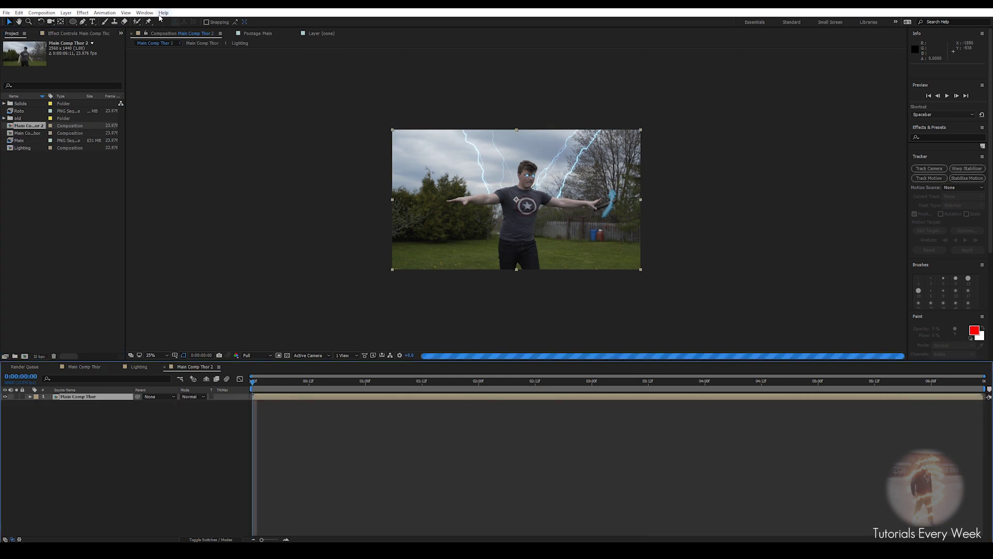
{"action": "left_click", "coordinate": [42, 12]}
{"action": "left_click", "coordinate": [78, 34]}
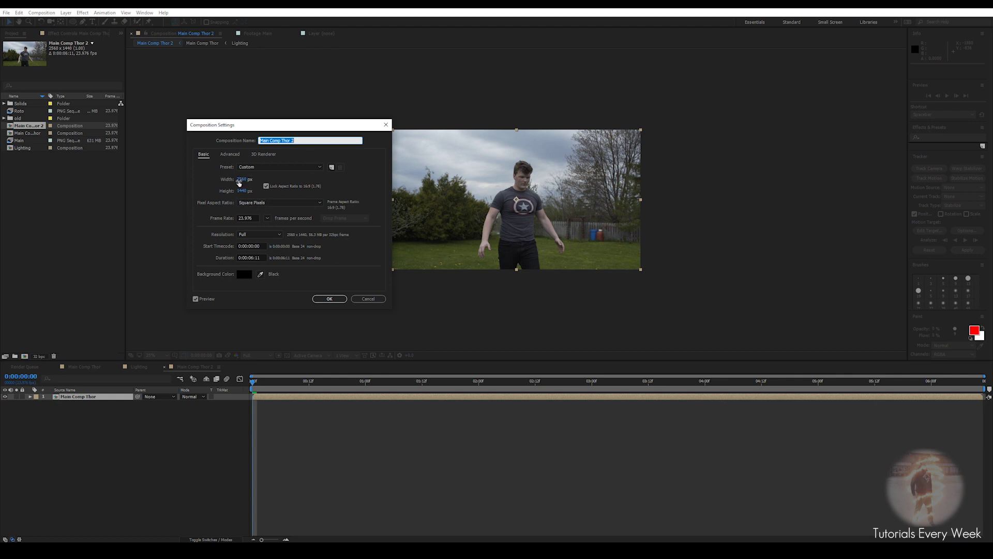
{"action": "left_click", "coordinate": [244, 180]}
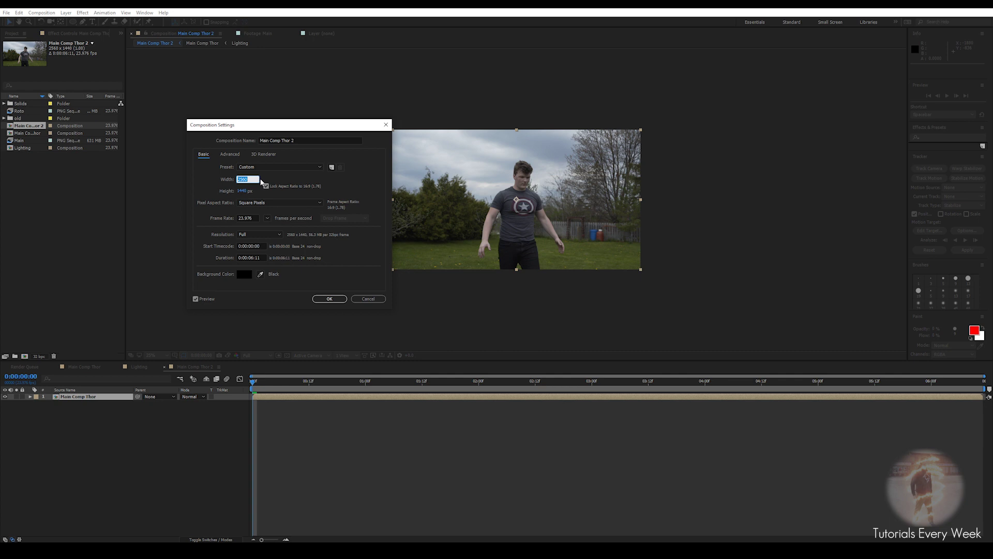
{"action": "type", "text": "1920"}
{"action": "key", "text": "Return"}
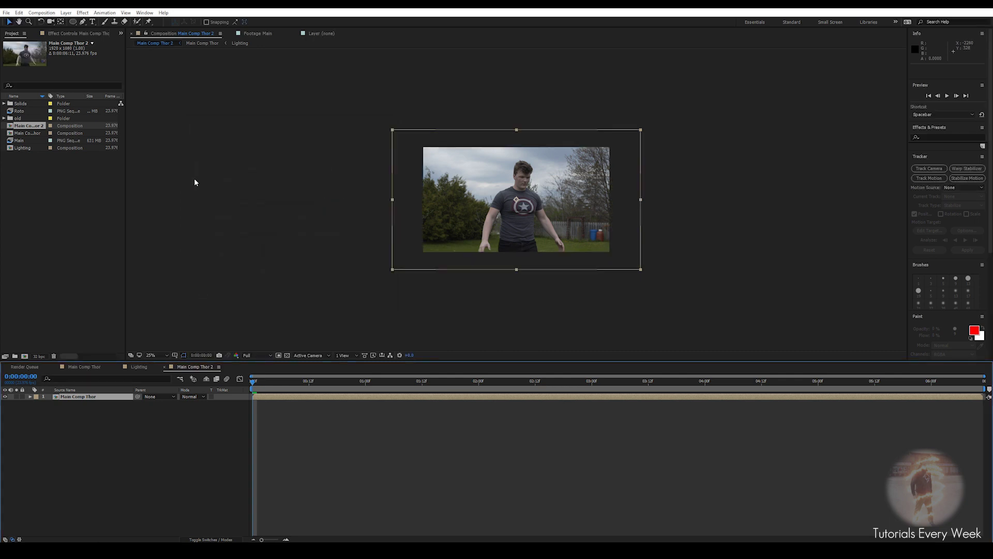
{"action": "scroll", "coordinate": [521, 190], "scroll_direction": "up", "scroll_amount": 1}
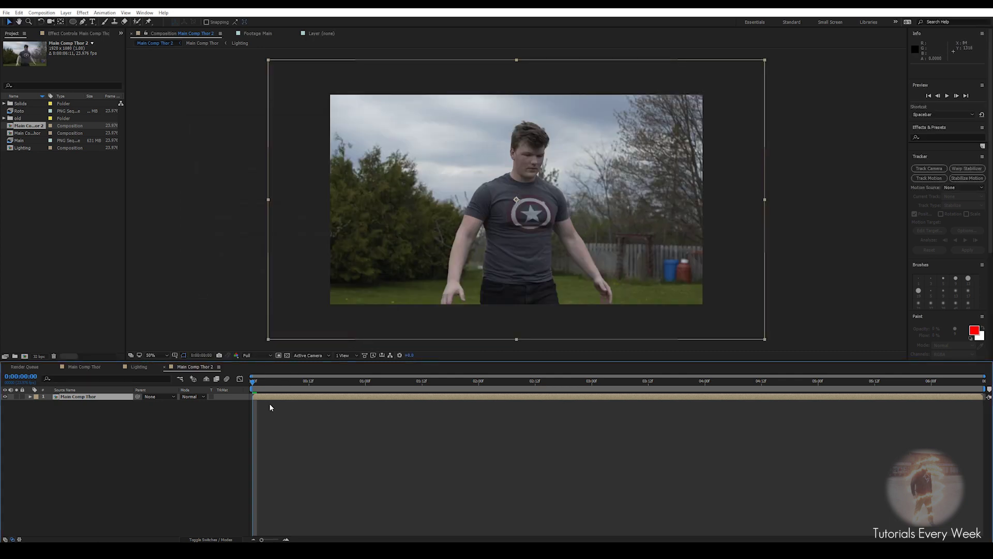
- At the last frame, scale the nested Main Comp Thor layer to 109%, move it lower and keyframe its Position and Scale
{"action": "left_click_drag", "start_coordinate": [255, 382], "coordinate": [979, 380]}
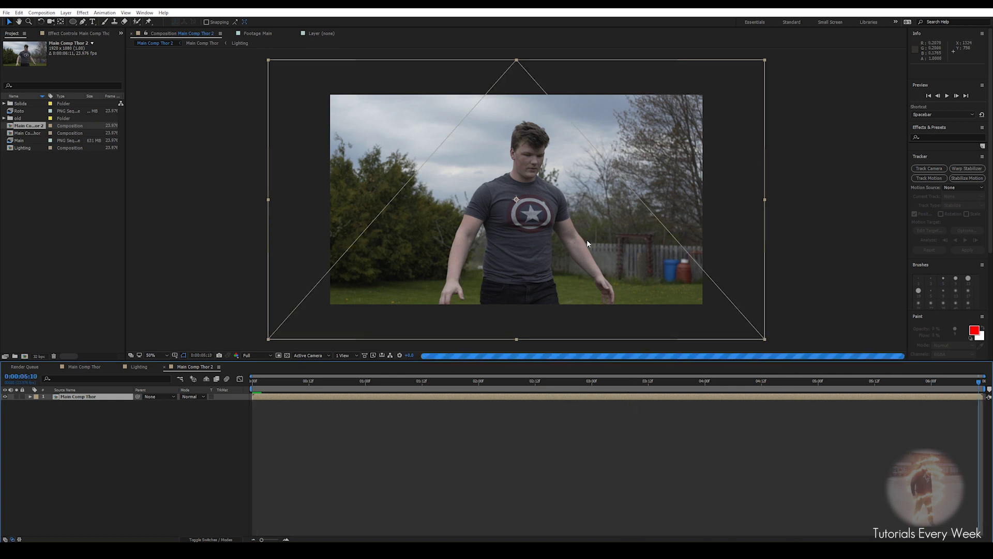
{"action": "key", "text": "s"}
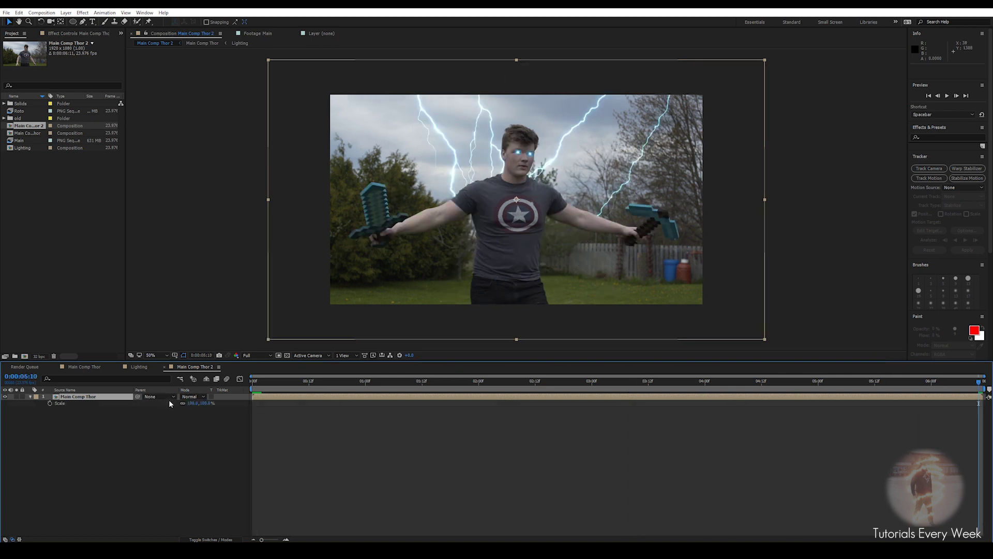
{"action": "key", "text": "shift+p"}
{"action": "left_click_drag", "start_coordinate": [498, 210], "coordinate": [500, 224]}
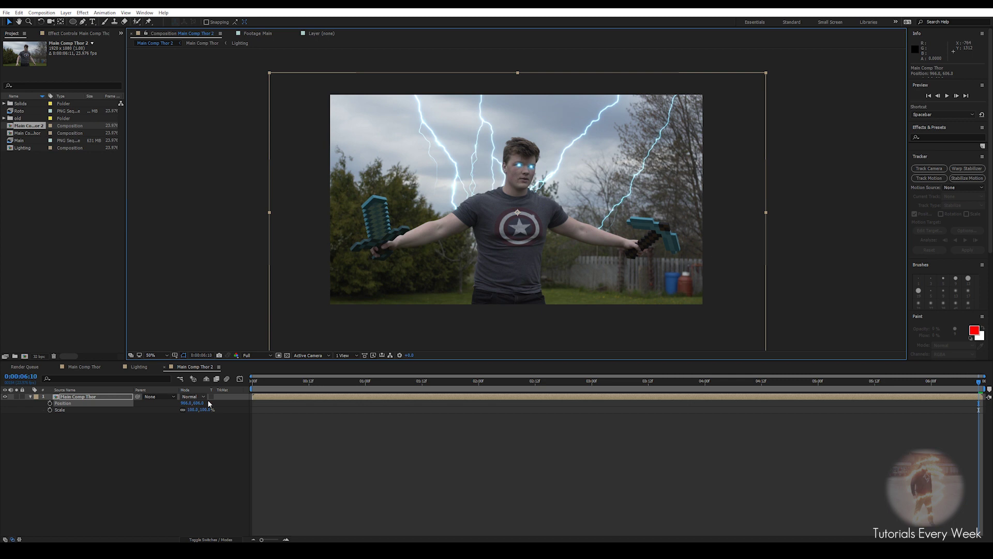
{"action": "left_click_drag", "start_coordinate": [191, 410], "coordinate": [194, 408]}
{"action": "left_click_drag", "start_coordinate": [553, 219], "coordinate": [554, 228]}
{"action": "left_click", "coordinate": [49, 403]}
{"action": "left_click", "coordinate": [50, 410]}
- At the first frame, keyframe a smaller Scale and a Position slightly higher and further left for Main Comp Thor
{"action": "left_click_drag", "start_coordinate": [976, 385], "coordinate": [252, 385]}
{"action": "left_click_drag", "start_coordinate": [194, 410], "coordinate": [187, 410]}
{"action": "left_click_drag", "start_coordinate": [527, 220], "coordinate": [517, 205]}
{"action": "left_click_drag", "start_coordinate": [255, 389], "coordinate": [982, 402]}
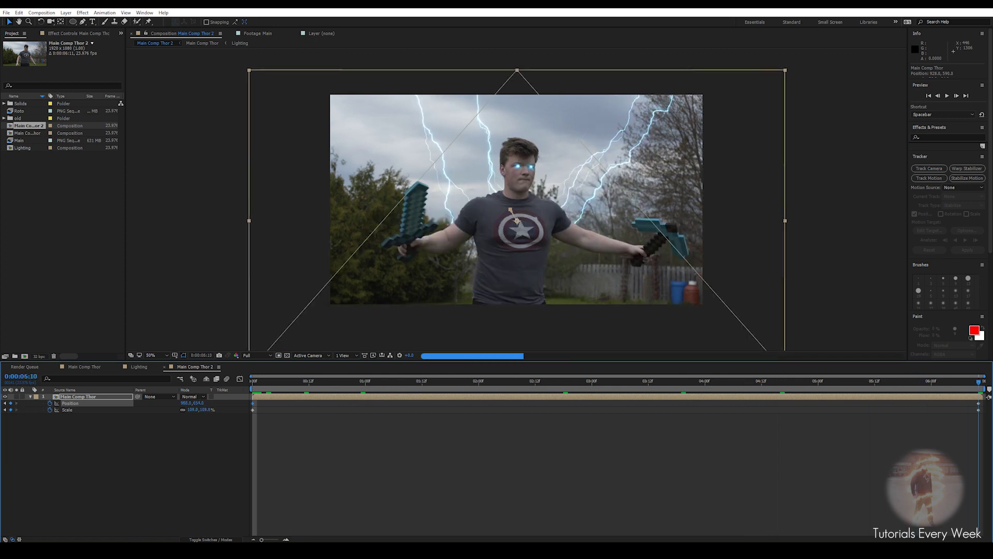
- Apply the S_Shake effect to the Main Comp Thor layer
{"action": "left_click", "coordinate": [78, 399]}
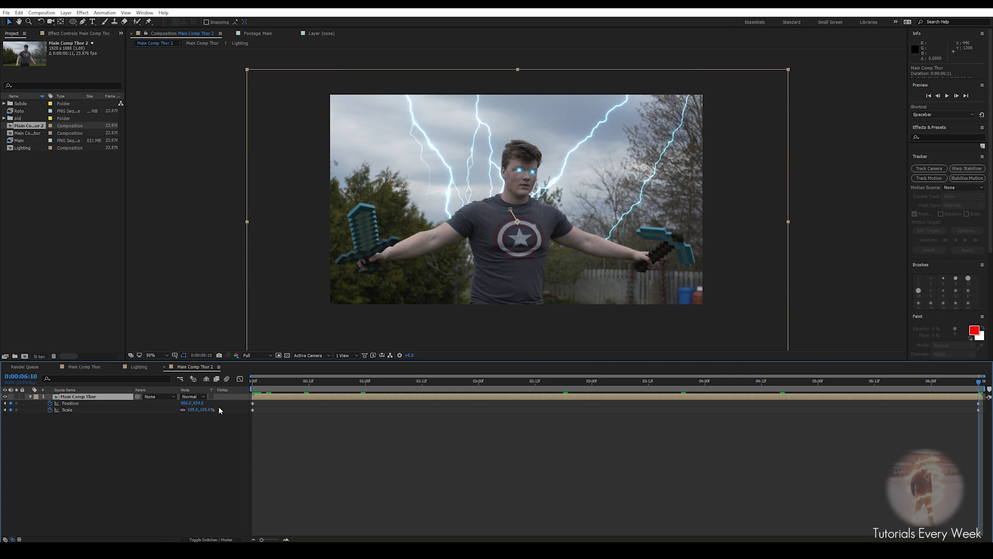
{"action": "key", "text": "ctrl+space"}
{"action": "type", "text": "sa"}
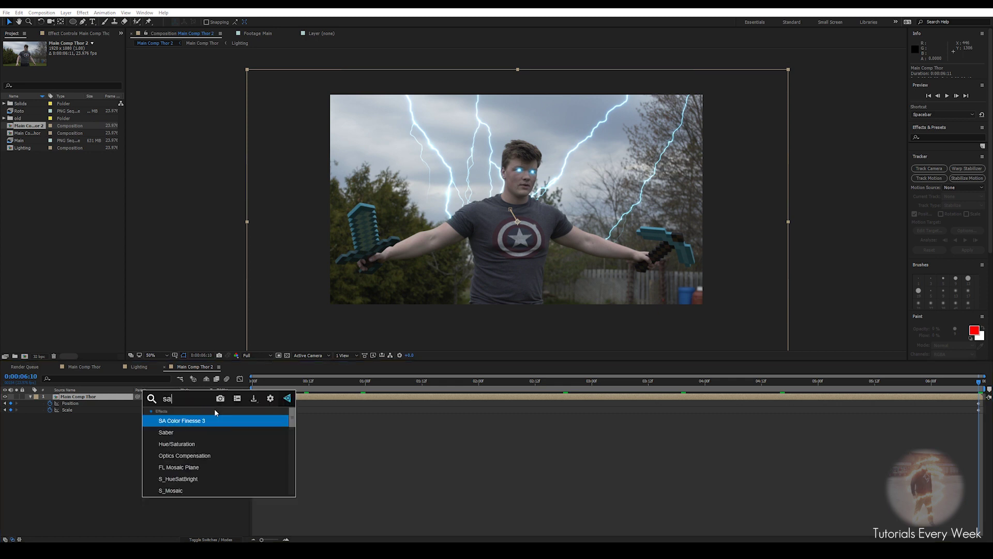
{"action": "key", "text": "BackSpace"}
{"action": "type", "text": "haek"}
{"action": "key", "text": "BackSpace"}
{"action": "key", "text": "BackSpace"}
{"action": "key", "text": "BackSpace"}
{"action": "key", "text": "BackSpace"}
{"action": "key", "text": "BackSpace"}
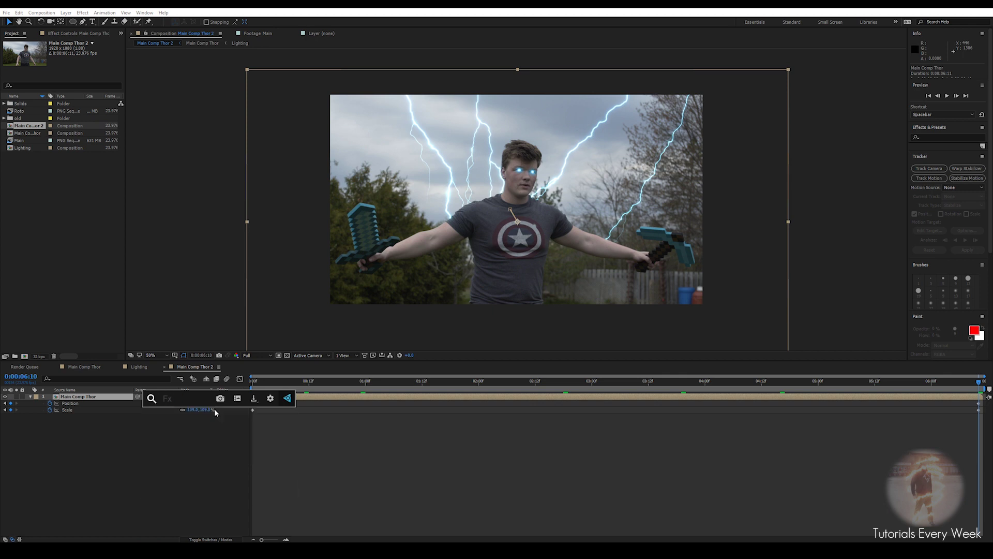
{"action": "type", "text": "ssha"}
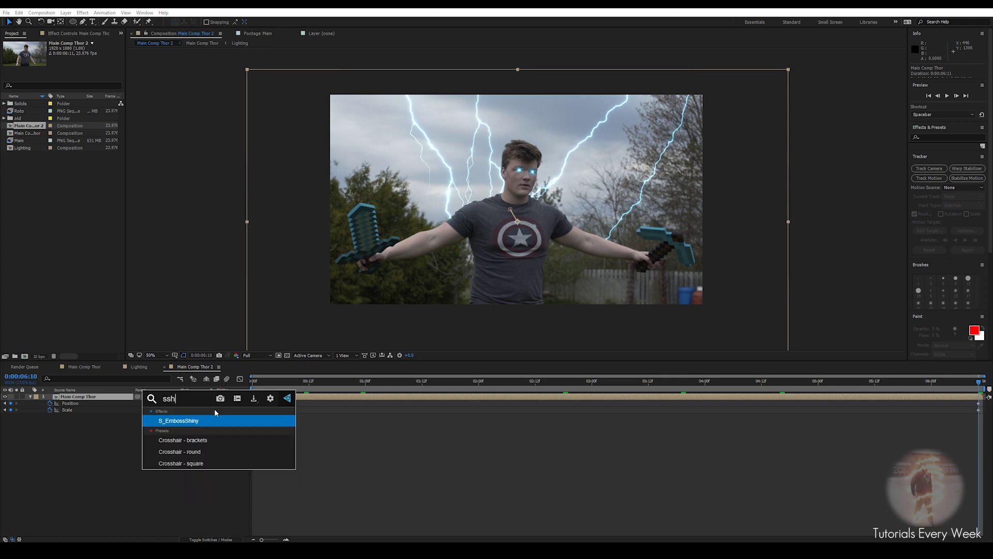
{"action": "key", "text": "BackSpace"}
{"action": "key", "text": "BackSpace"}
{"action": "key", "text": "BackSpace"}
{"action": "key", "text": "BackSpace"}
{"action": "type", "text": "shake"}
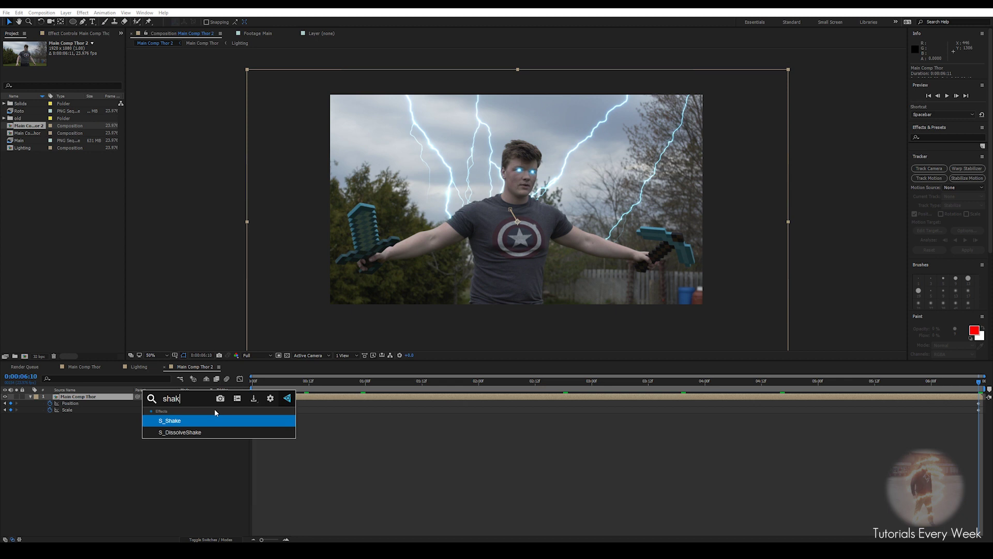
{"action": "key", "text": "Return"}
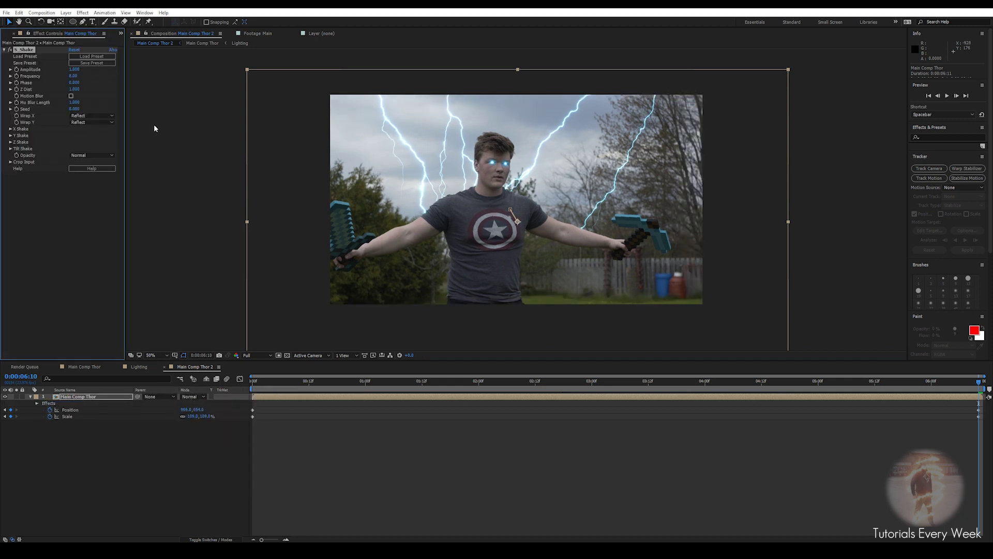
- Preview the shake mid-clip and set the S_Shake Frequency to 0.1
{"action": "left_click_drag", "start_coordinate": [268, 383], "coordinate": [516, 381]}
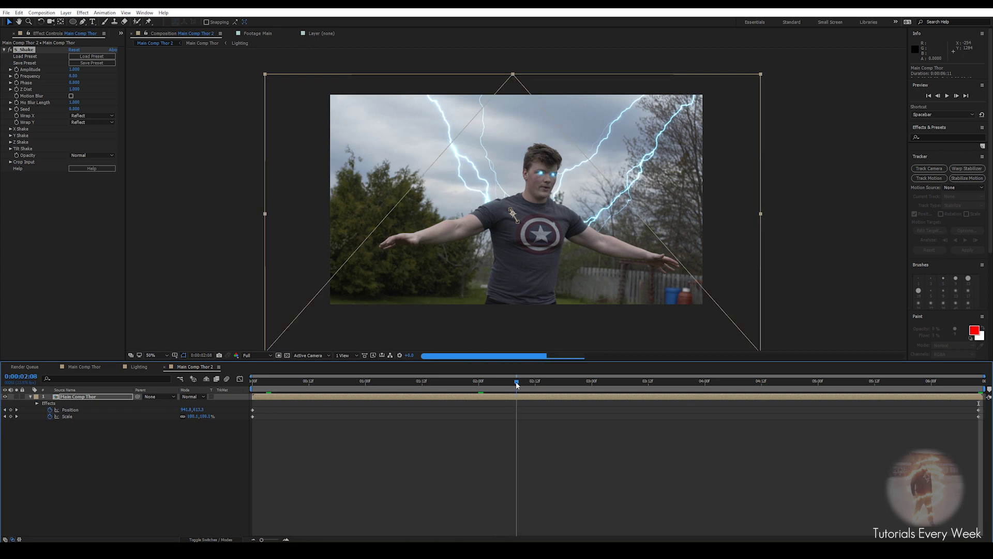
{"action": "left_click", "coordinate": [74, 76]}
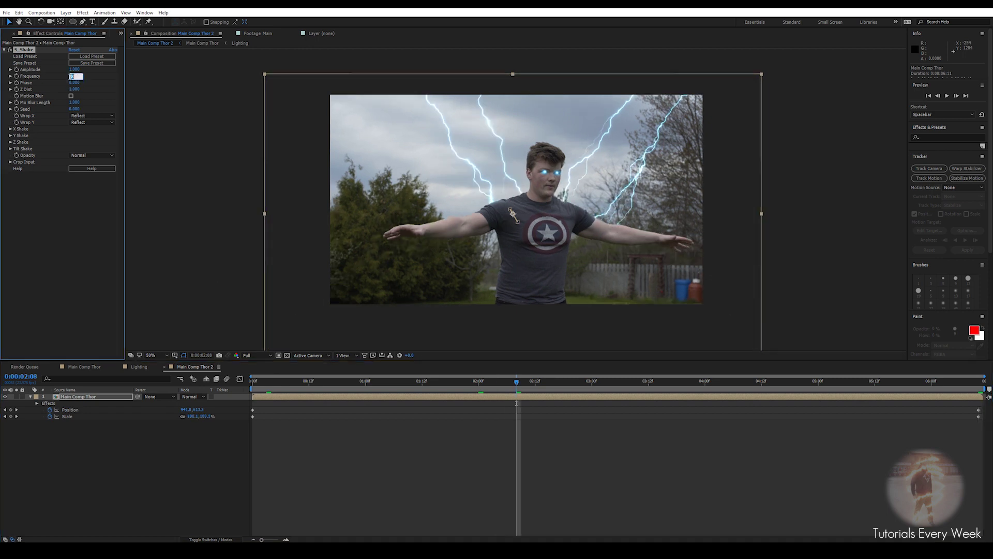
{"action": "type", "text": "0.1"}
{"action": "key", "text": "Return"}
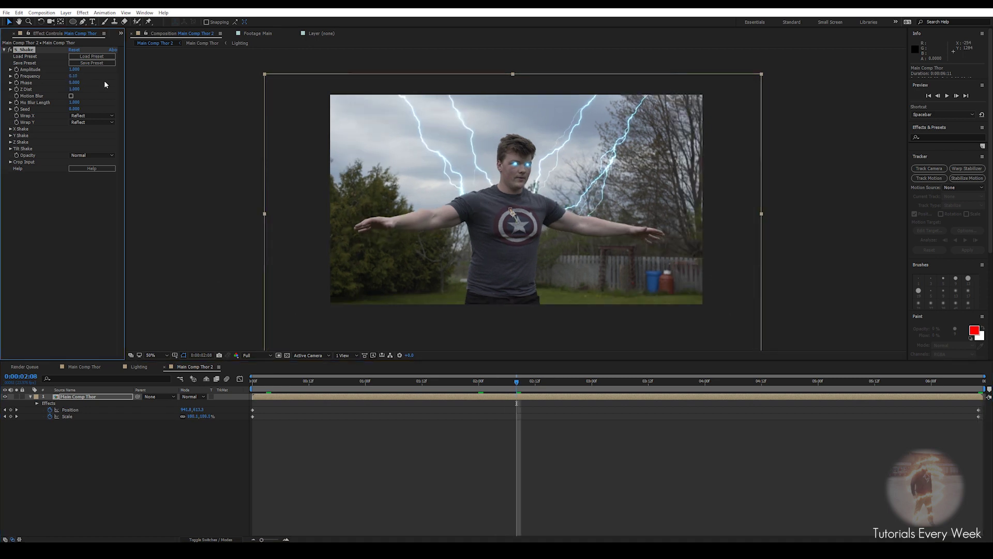
- Lower the S_Shake Amplitude on the Main Comp Thor layer to about 0.67 and preview the shake from the first frame
{"action": "left_click_drag", "start_coordinate": [75, 69], "coordinate": [60, 68]}
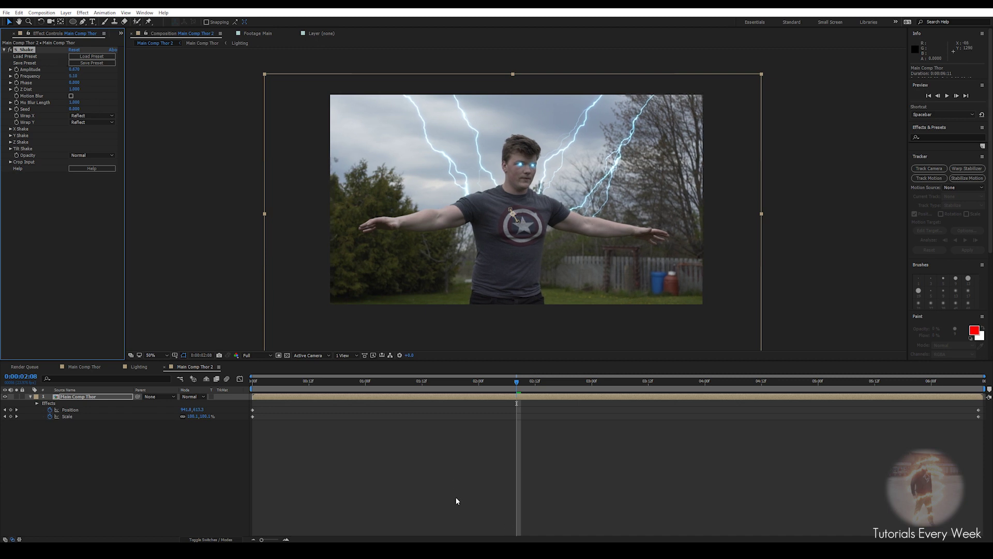
{"action": "left_click", "coordinate": [343, 385]}
{"action": "key", "text": "space"}
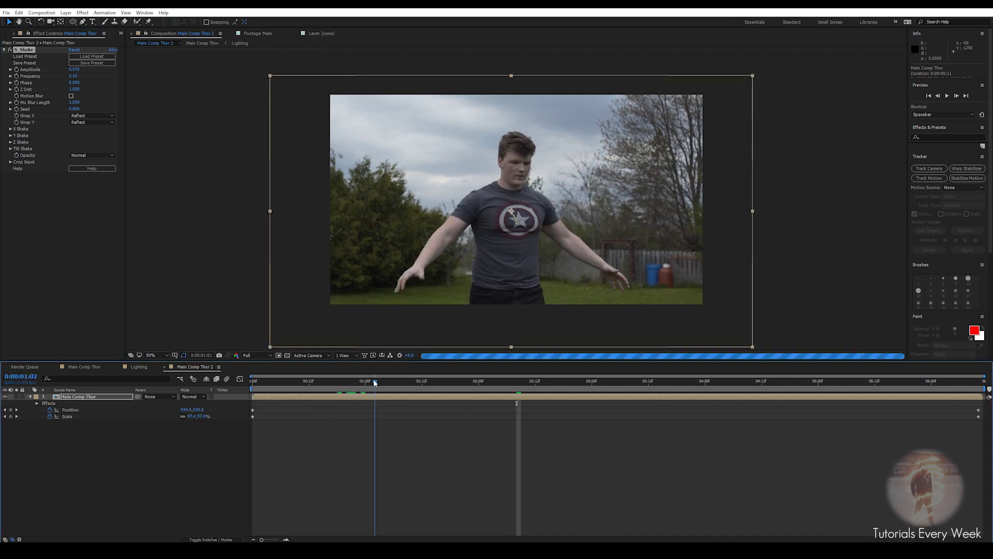
{"action": "key", "text": "space"}
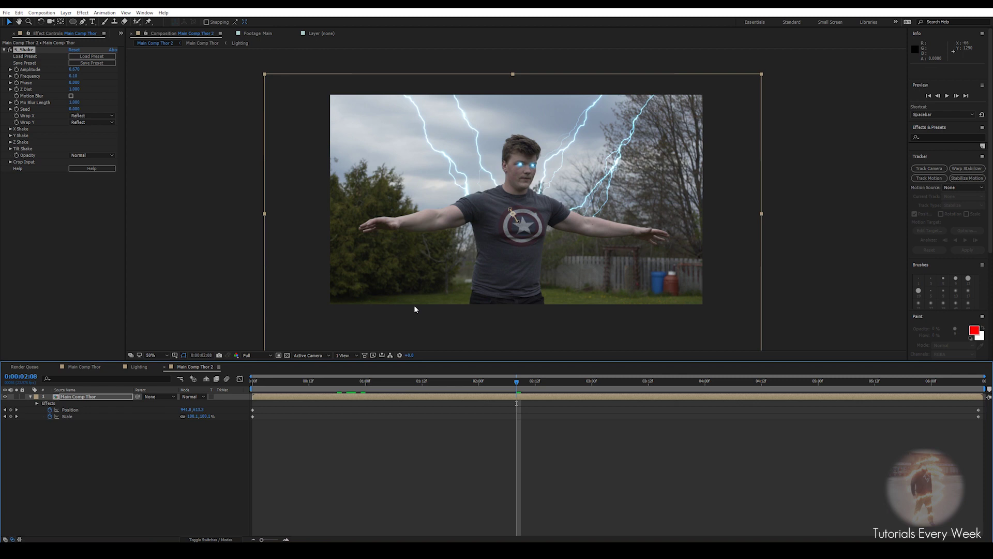
{"action": "left_click_drag", "start_coordinate": [76, 70], "coordinate": [84, 69]}
{"action": "key", "text": "ctrl+z"}
{"action": "left_click_drag", "start_coordinate": [490, 380], "coordinate": [259, 394]}
{"action": "key", "text": "space"}
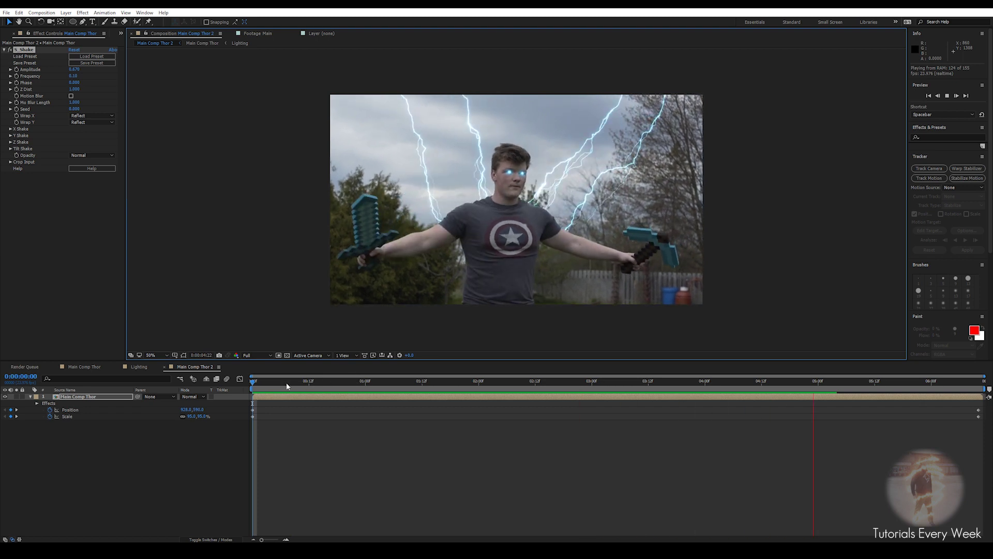
- At 0:00:03:23 in the Lighting composition, set the Advanced Lightning Forking of Lighting Layer 2 to 40%
{"action": "left_click", "coordinate": [328, 381]}
{"action": "left_click_drag", "start_coordinate": [334, 382], "coordinate": [701, 374]}
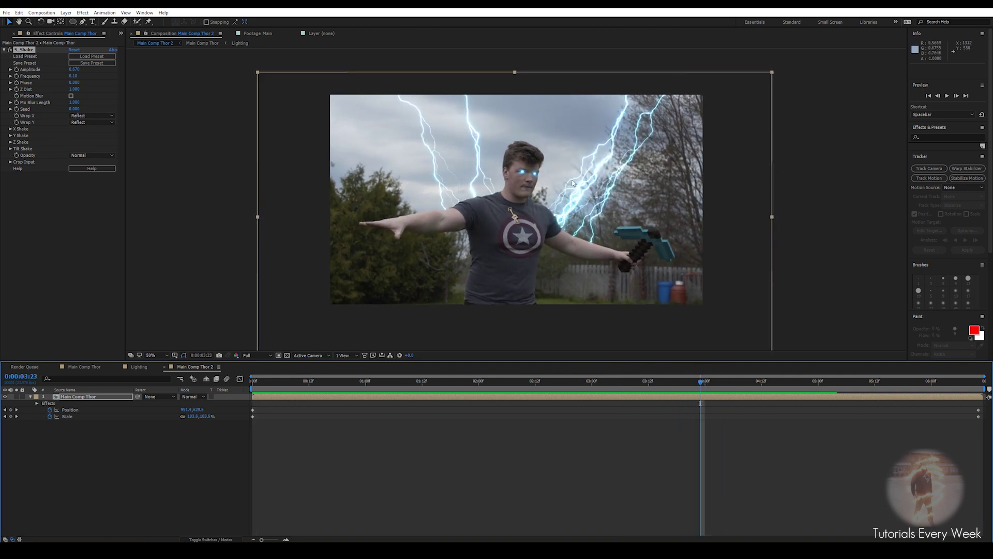
{"action": "left_click", "coordinate": [136, 369]}
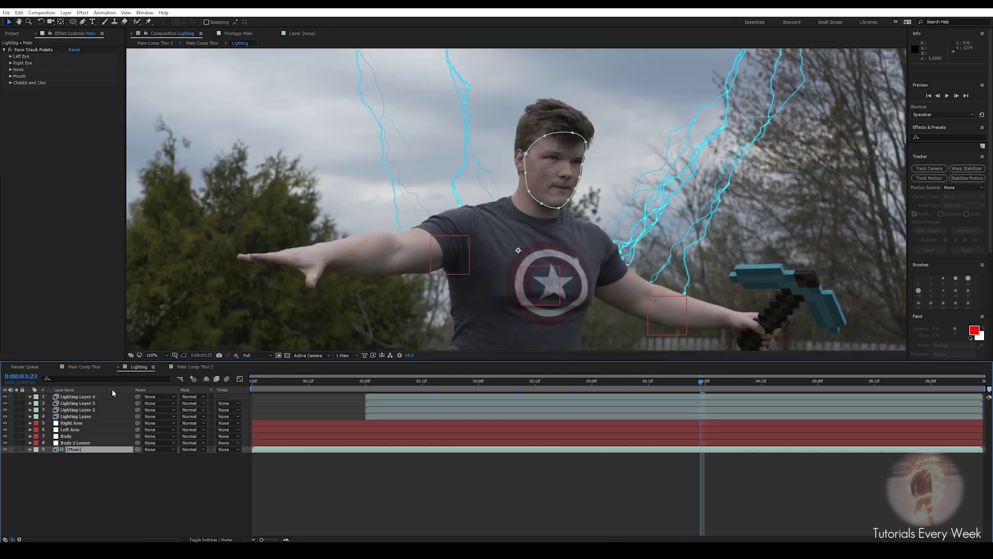
{"action": "left_click", "coordinate": [58, 412]}
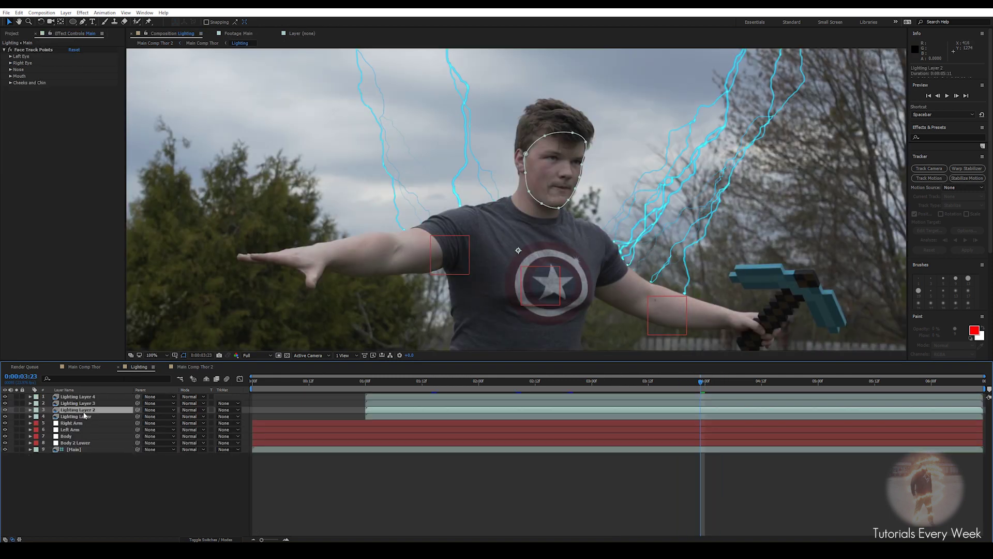
{"action": "left_click", "coordinate": [5, 408]}
{"action": "left_click", "coordinate": [5, 409]}
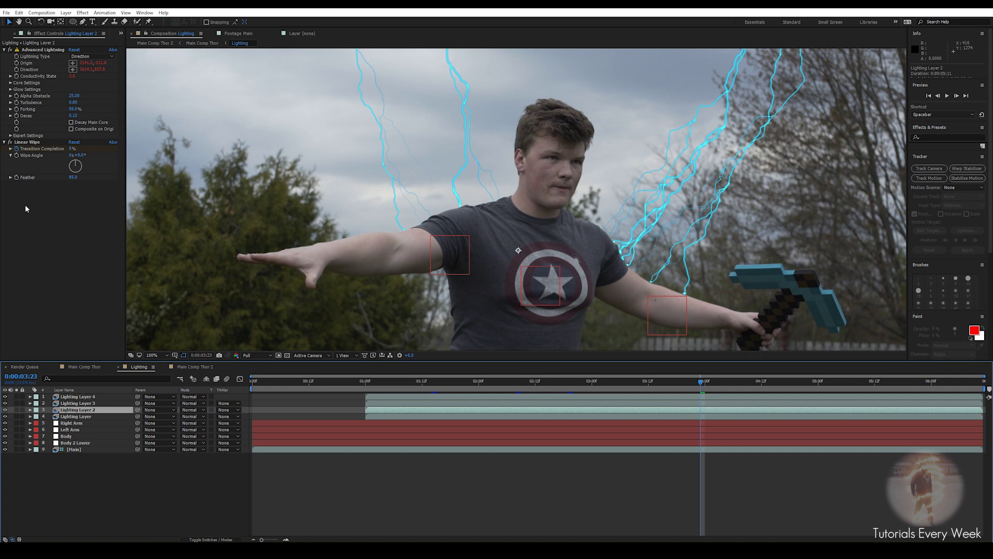
{"action": "left_click", "coordinate": [73, 109]}
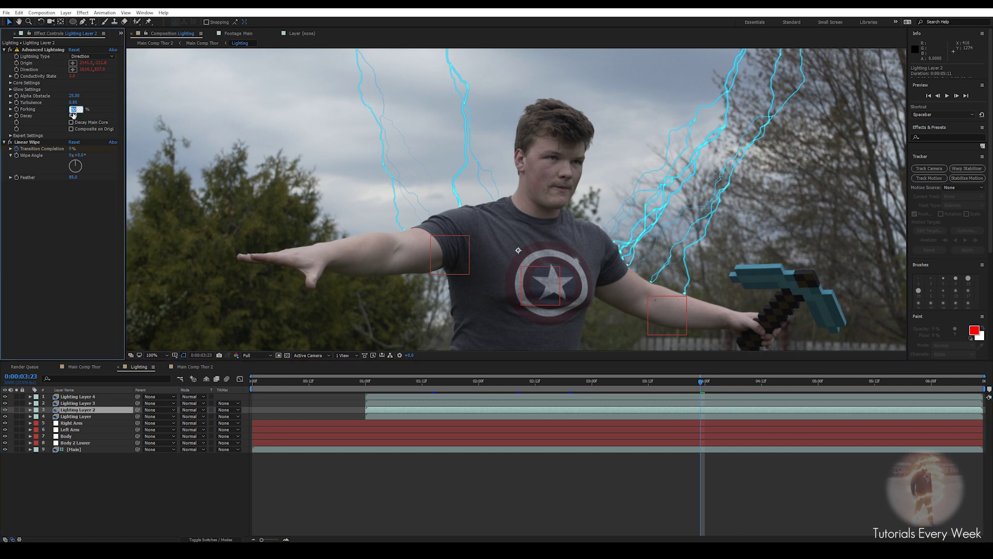
{"action": "type", "text": "40"}
{"action": "key", "text": "Return"}
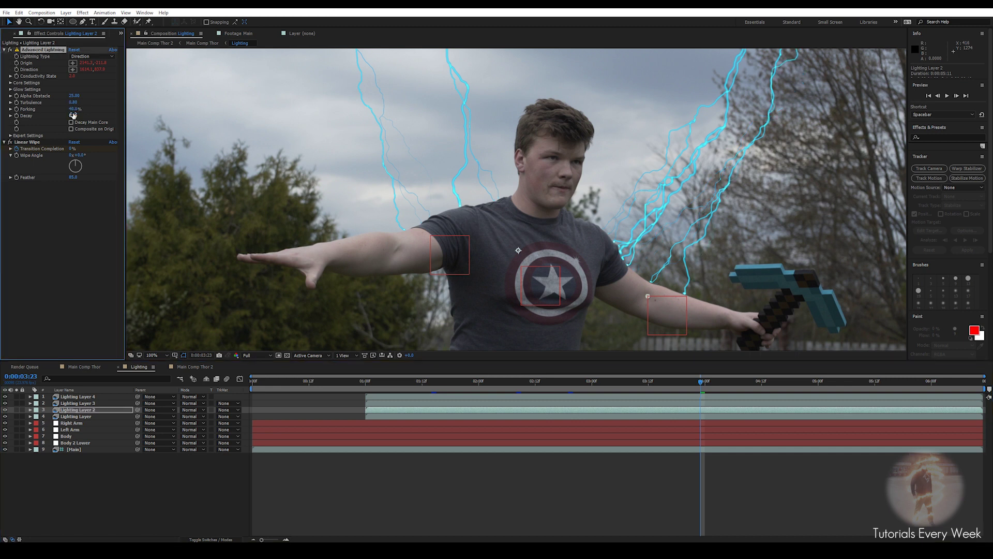
- Set the Advanced Lightning Forking of the original Lighting Layer to 40%
{"action": "left_click", "coordinate": [76, 416]}
{"action": "left_click", "coordinate": [72, 109]}
{"action": "type", "text": "40"}
{"action": "key", "text": "Return"}
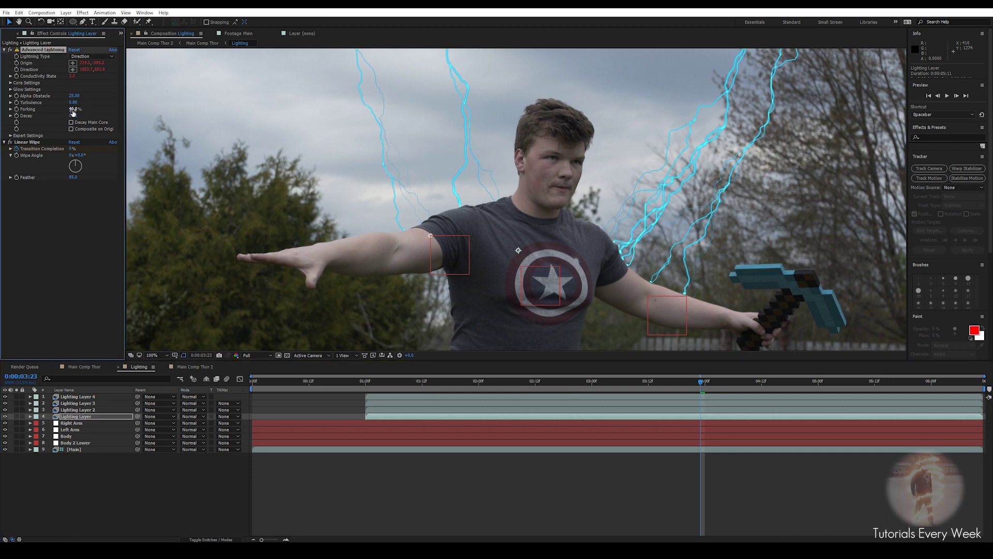
- Set the Advanced Lightning Forking of Lighting Layer 3 and Lighting Layer 4 to 40%
{"action": "left_click", "coordinate": [83, 403]}
{"action": "left_click", "coordinate": [73, 109]}
{"action": "type", "text": "40"}
{"action": "key", "text": "Return"}
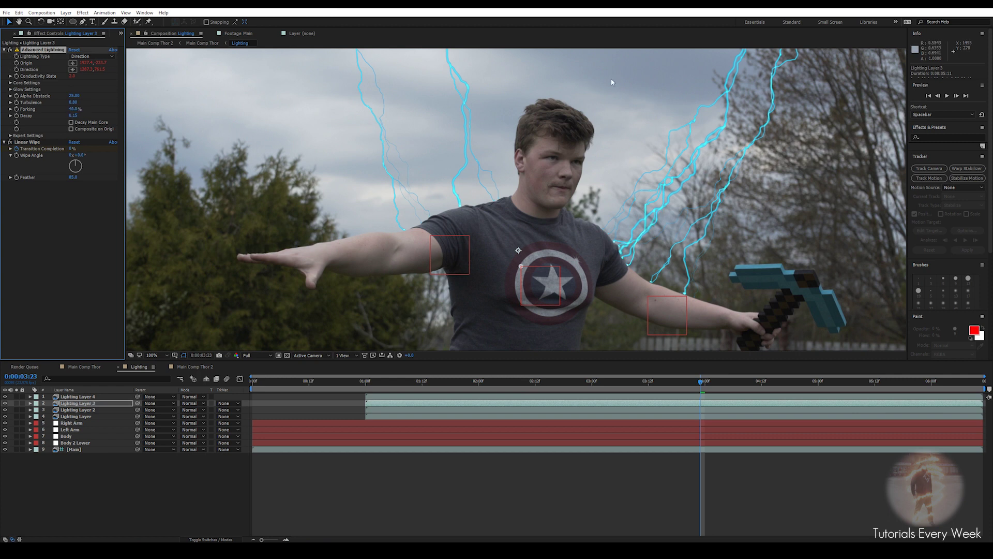
{"action": "left_click", "coordinate": [83, 397]}
{"action": "left_click", "coordinate": [73, 109]}
{"action": "key", "text": "Return"}
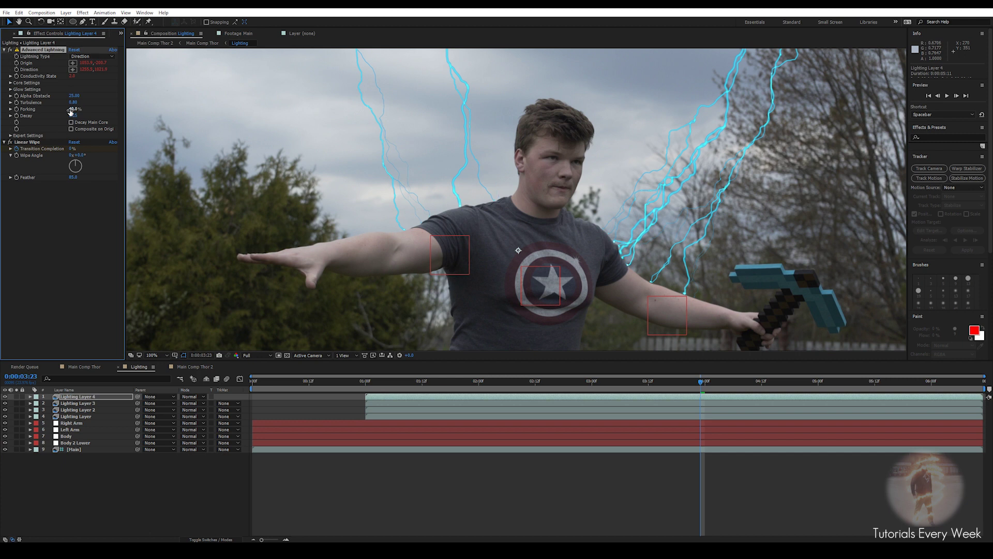
- Reduce the Fork Strength in the Advanced Lightning expert settings of Lighting Layer 2
{"action": "left_click", "coordinate": [86, 403]}
{"action": "left_click", "coordinate": [88, 410]}
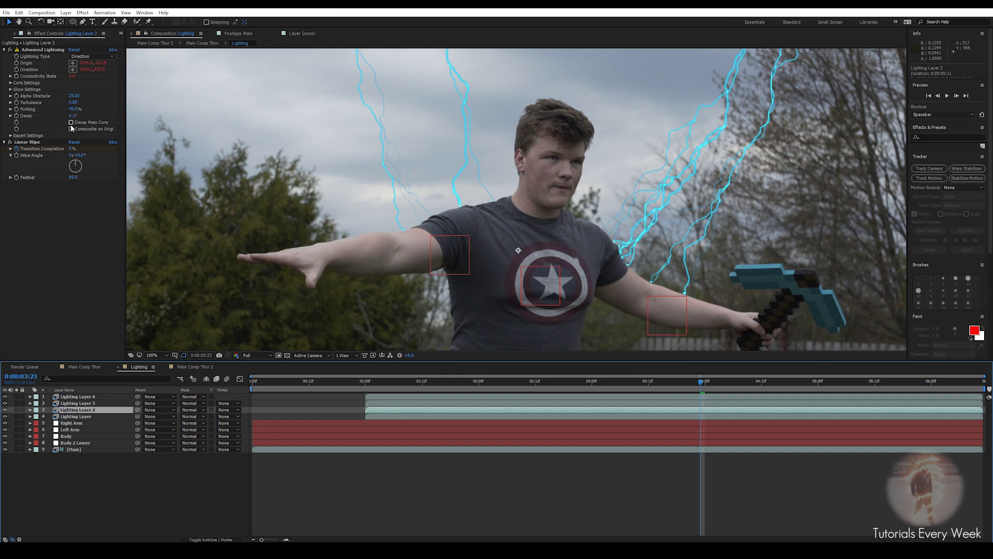
{"action": "left_click", "coordinate": [10, 135]}
{"action": "left_click_drag", "start_coordinate": [73, 182], "coordinate": [59, 182]}
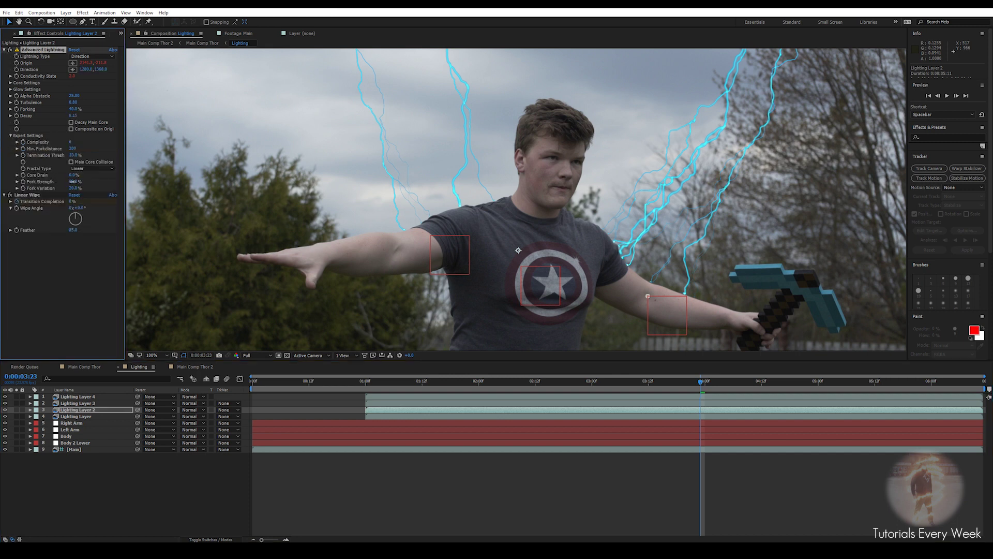
- Reduce the Fork Strength in the Advanced Lightning expert settings of Lighting Layer 3
{"action": "left_click", "coordinate": [75, 403]}
{"action": "left_click", "coordinate": [10, 135]}
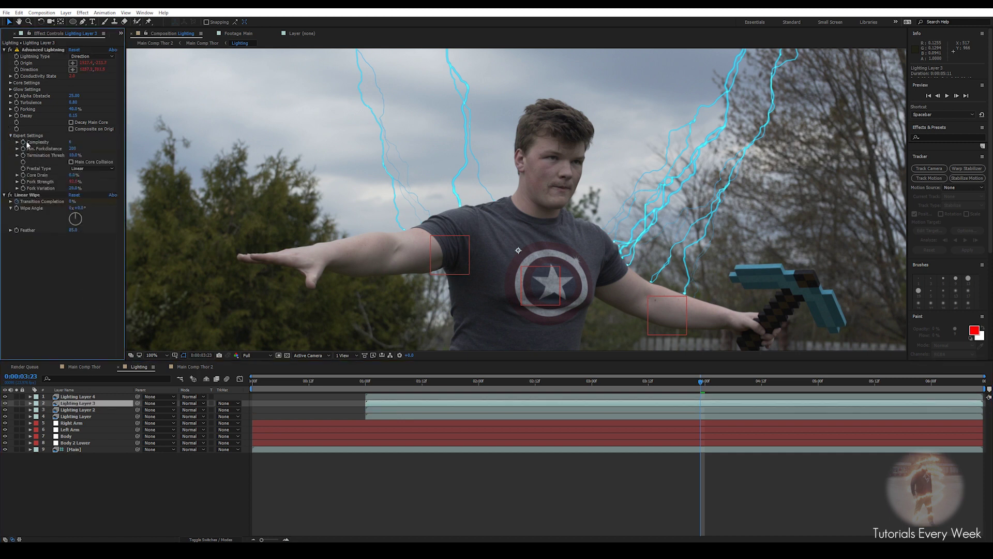
{"action": "left_click", "coordinate": [69, 184]}
{"action": "left_click_drag", "start_coordinate": [67, 185], "coordinate": [59, 185]}
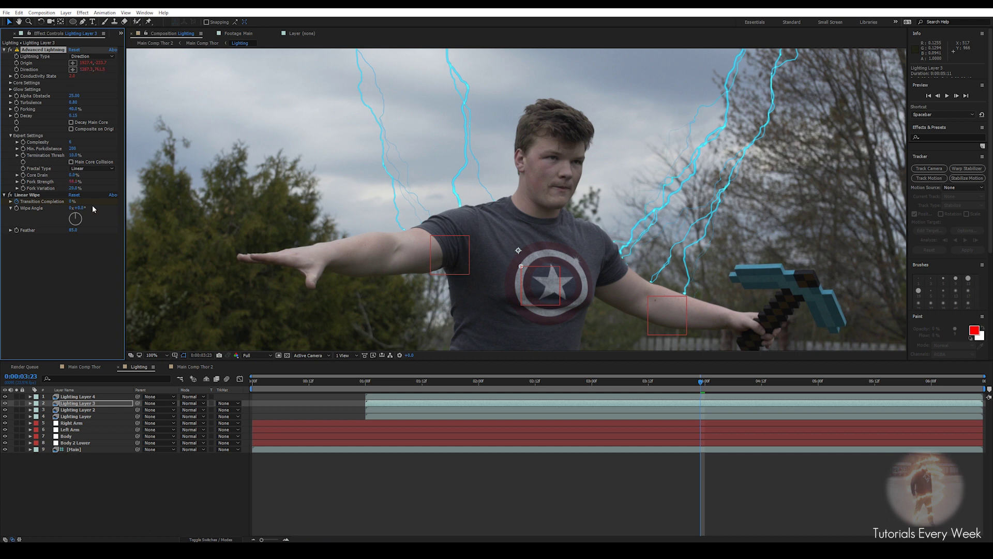
- Return to the Main Comp Thor 2 composition and examine the lightning at several times up to 0:00:04:15
{"action": "left_click", "coordinate": [84, 366]}
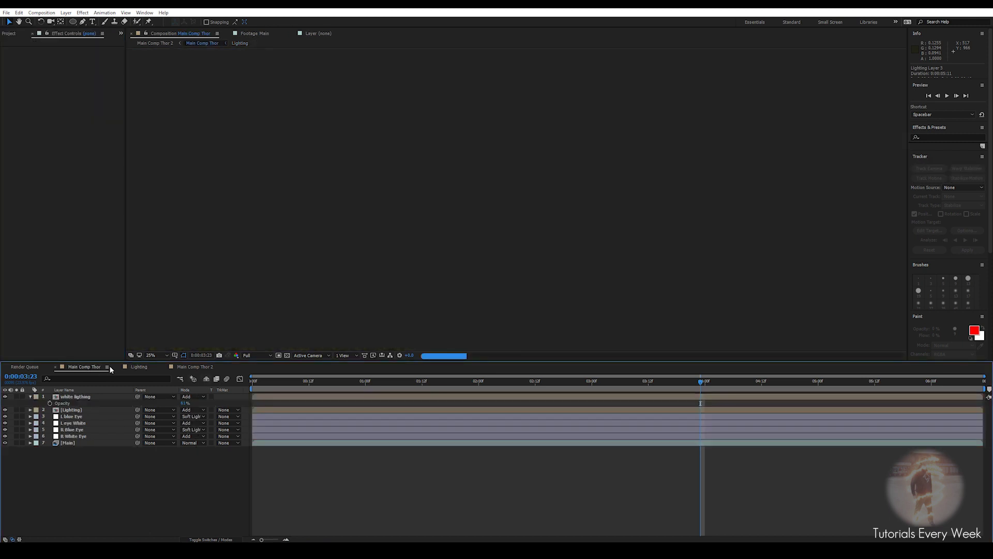
{"action": "left_click", "coordinate": [200, 368]}
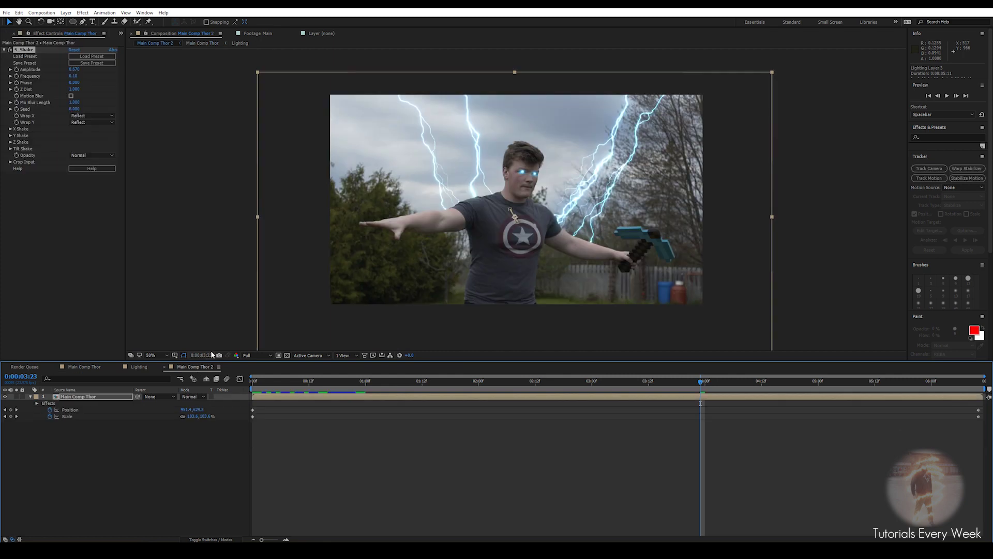
{"action": "left_click_drag", "start_coordinate": [395, 384], "coordinate": [527, 361]}
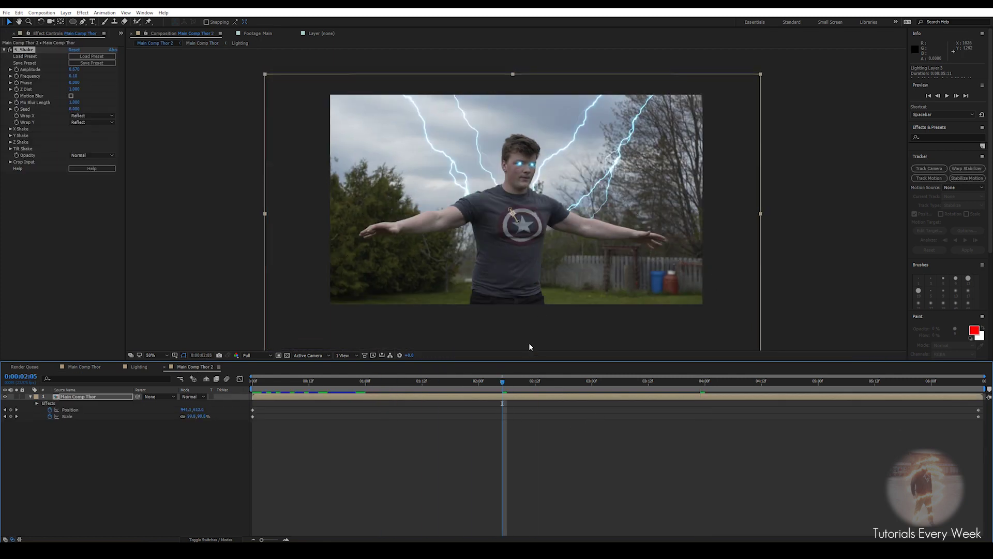
{"action": "left_click_drag", "start_coordinate": [540, 385], "coordinate": [337, 396]}
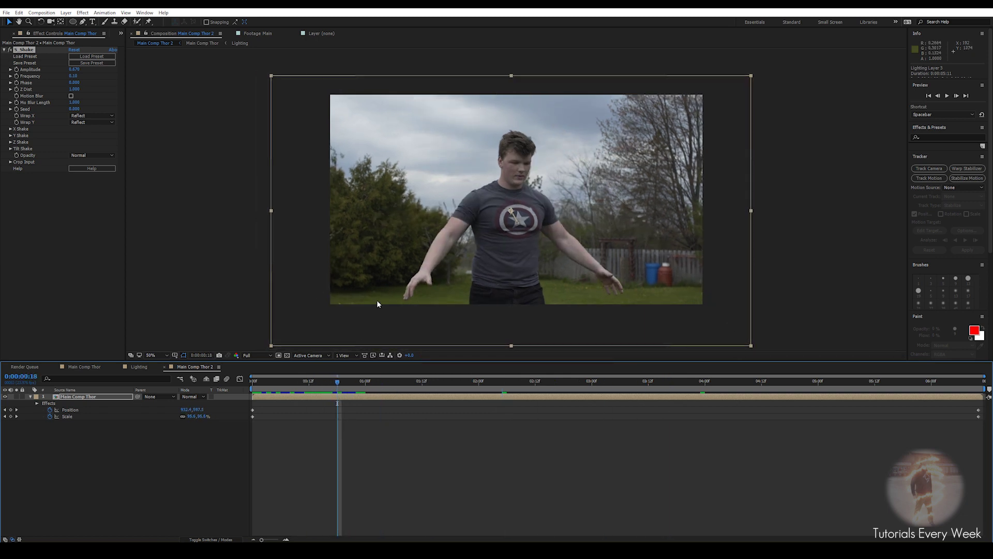
{"action": "left_click", "coordinate": [678, 384]}
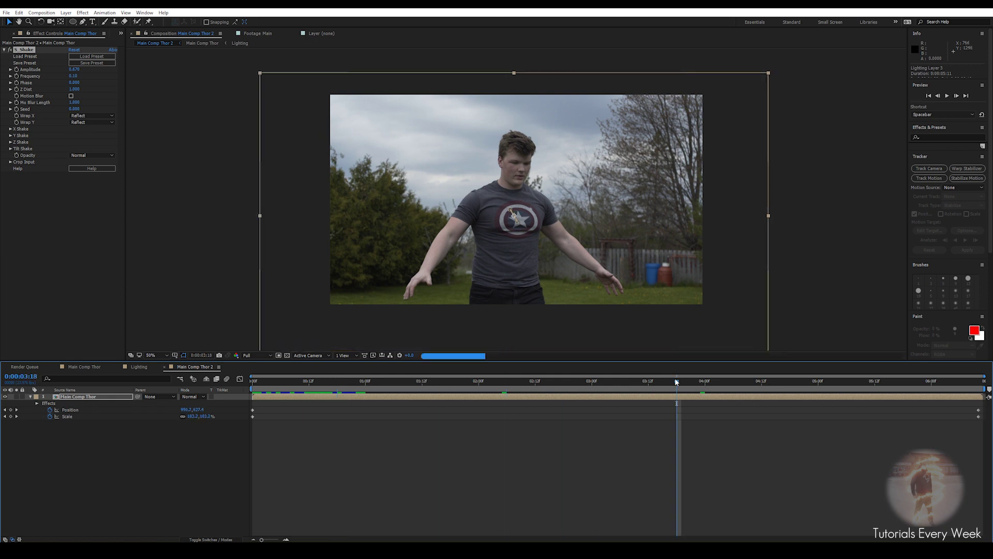
{"action": "left_click", "coordinate": [776, 383]}
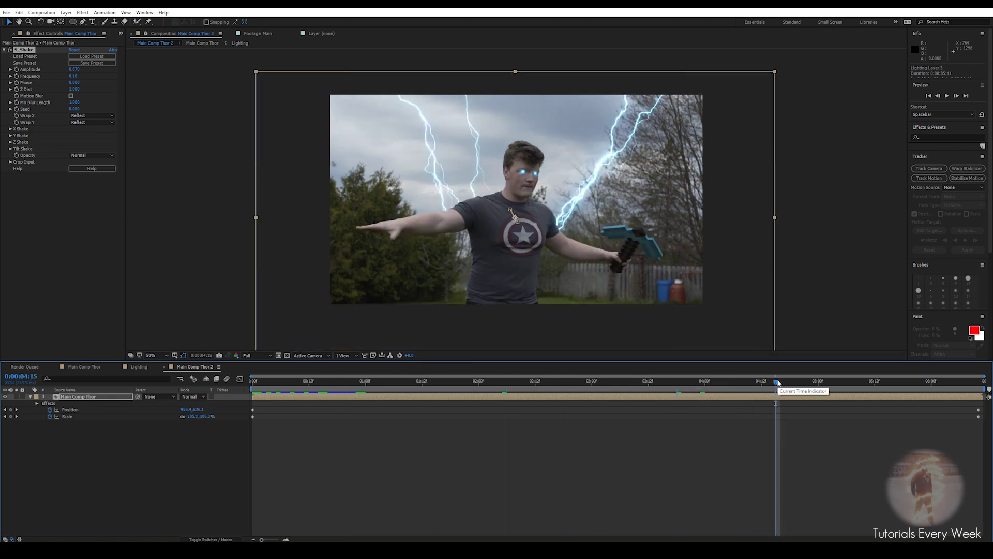